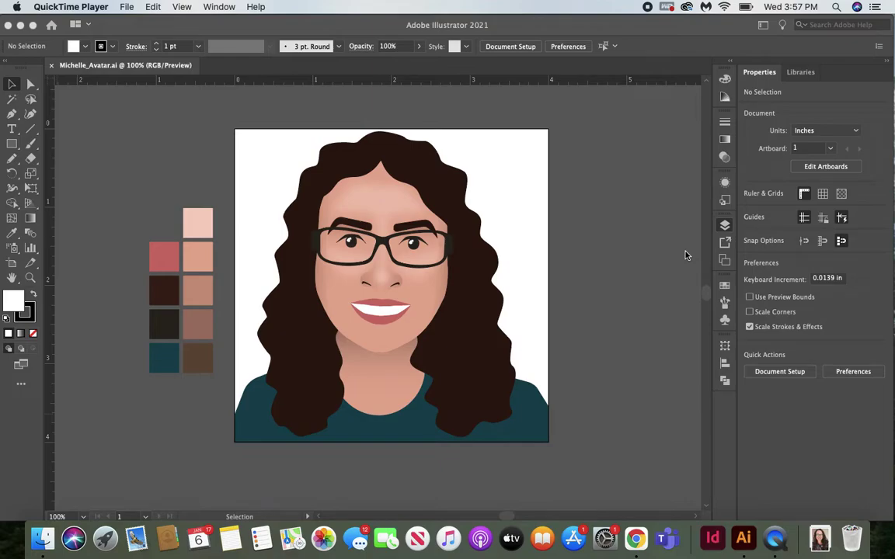
Switch to Chrome, open the selfie attached to the Avatar email and download it
left_click(635, 538)
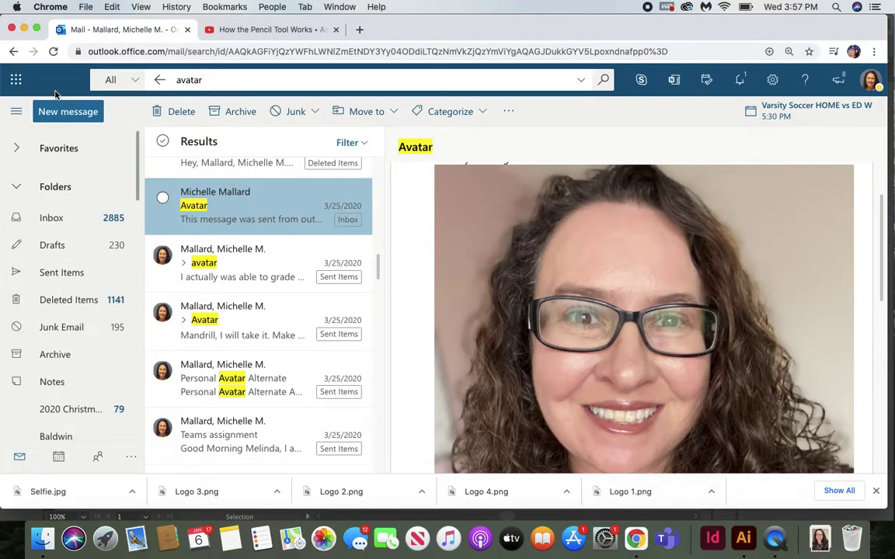
left_click(17, 80)
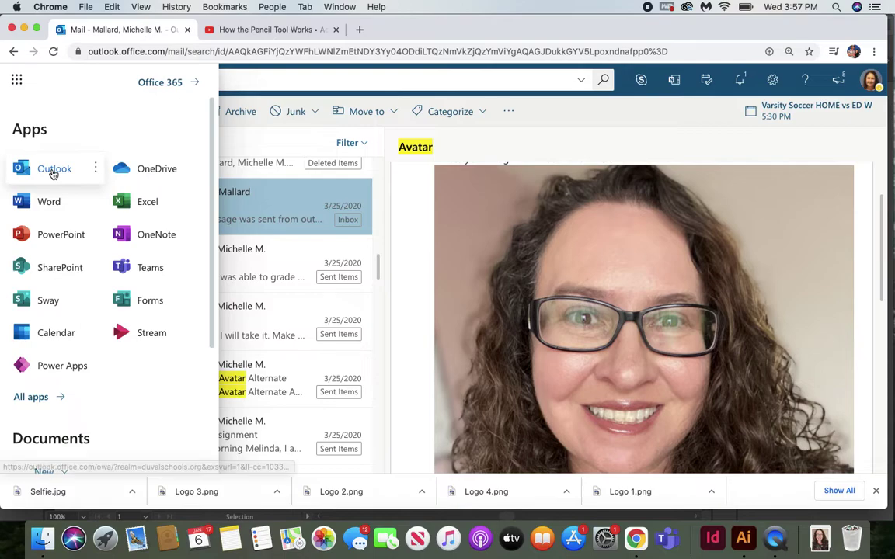
left_click(415, 187)
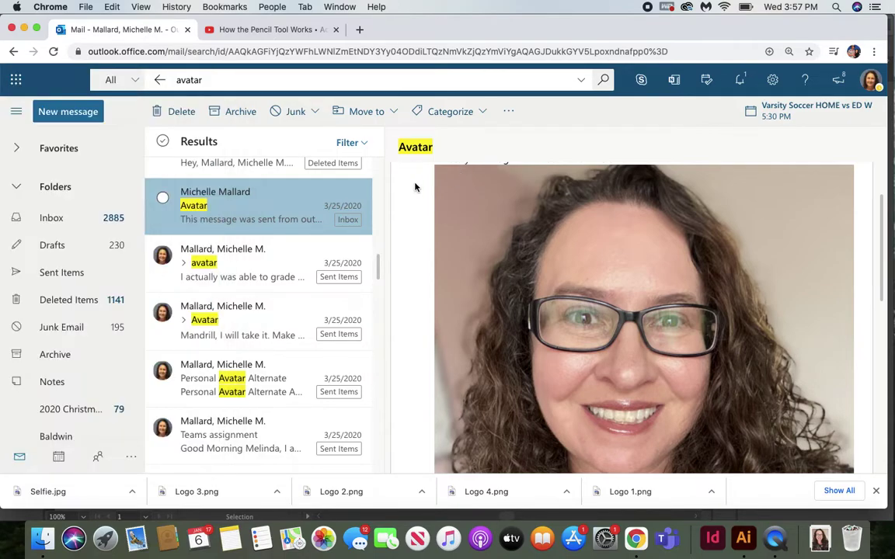
right_click(549, 242)
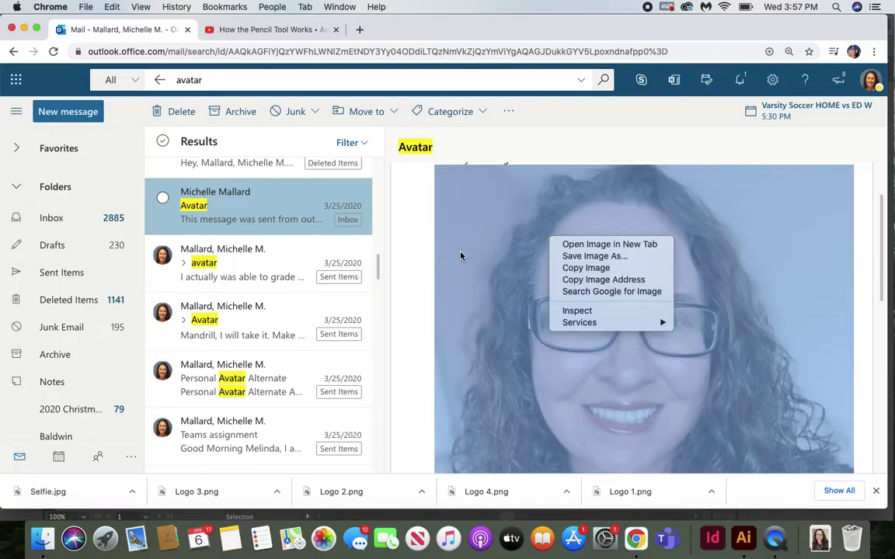
left_click(426, 263)
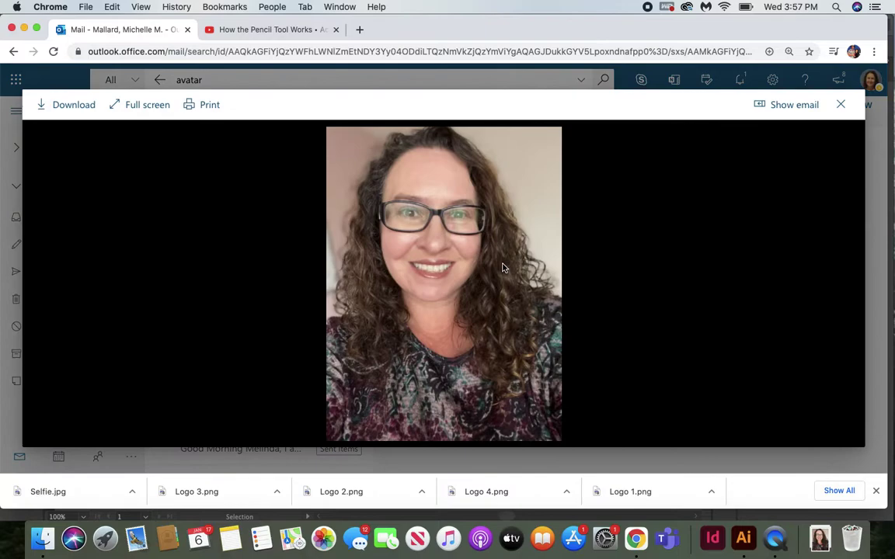
left_click(59, 106)
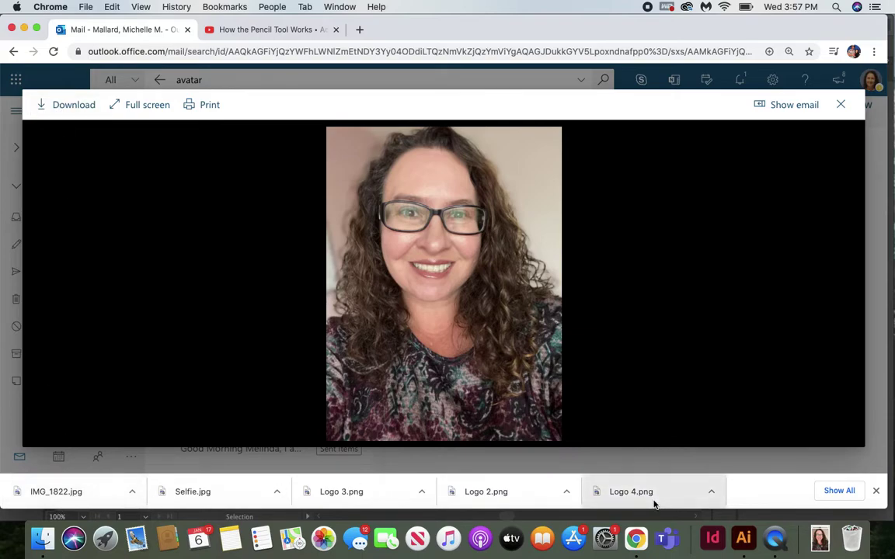
Switch to Illustrator and start a new print document, naming it with the subject's first name followed by "_Avatar"
left_click(744, 539)
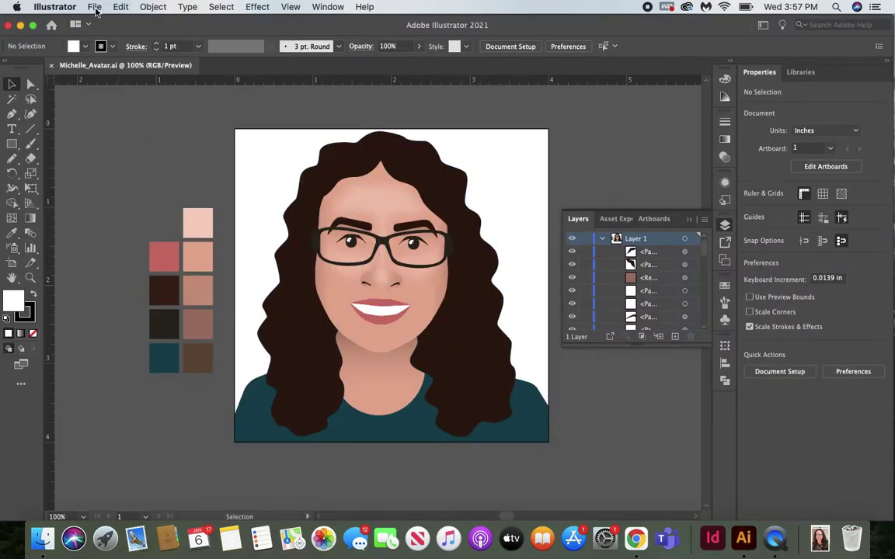
left_click(94, 7)
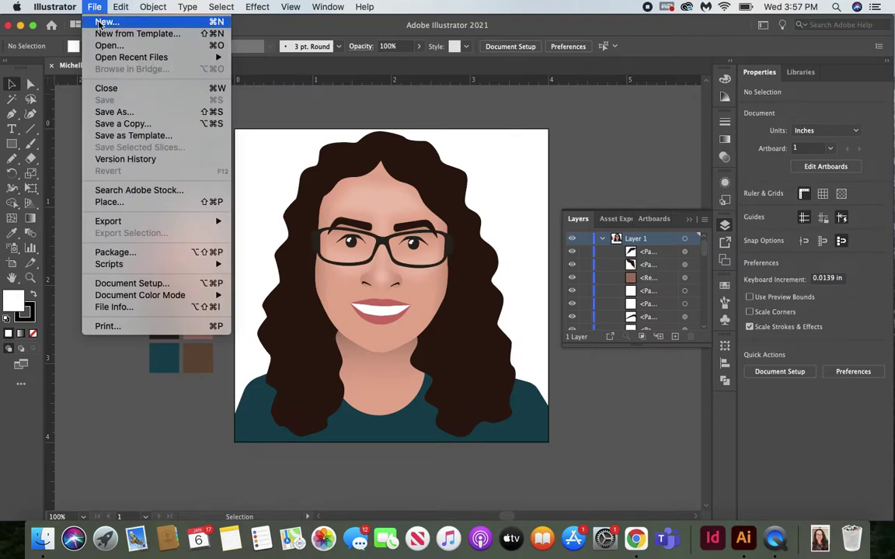
left_click(101, 22)
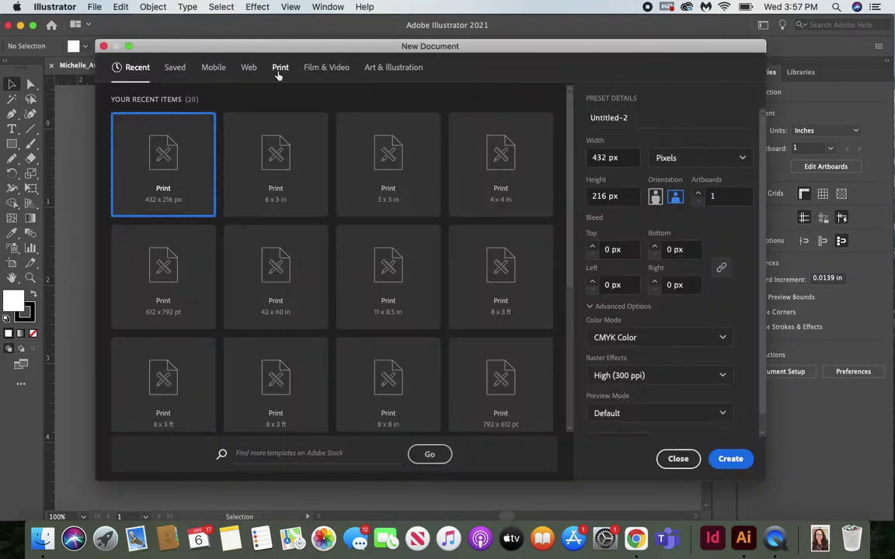
left_click(281, 70)
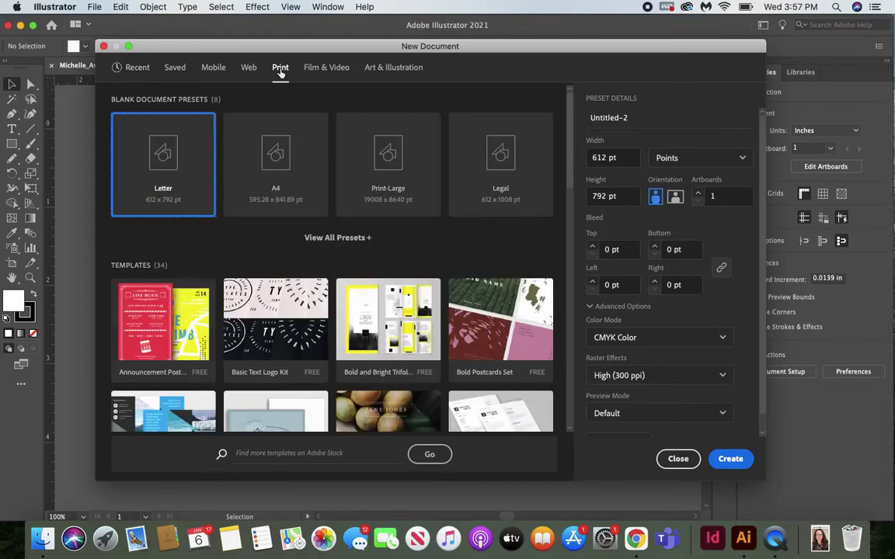
left_click(633, 121)
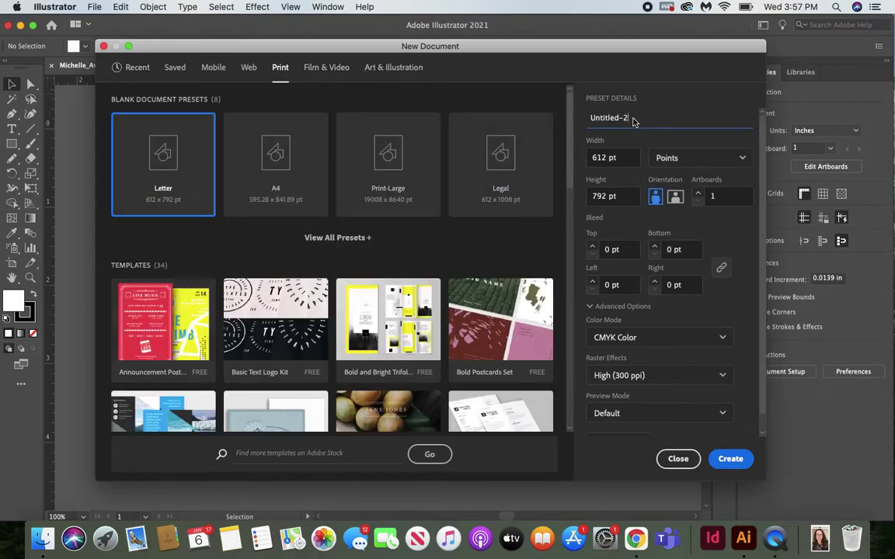
left_click_drag(633, 121, 582, 119)
key("BackSpace")
type("Michelle_Avatar")
Set the new document's units to inches and its size to 4 by 4 in, and create it
left_click(678, 159)
left_click(693, 243)
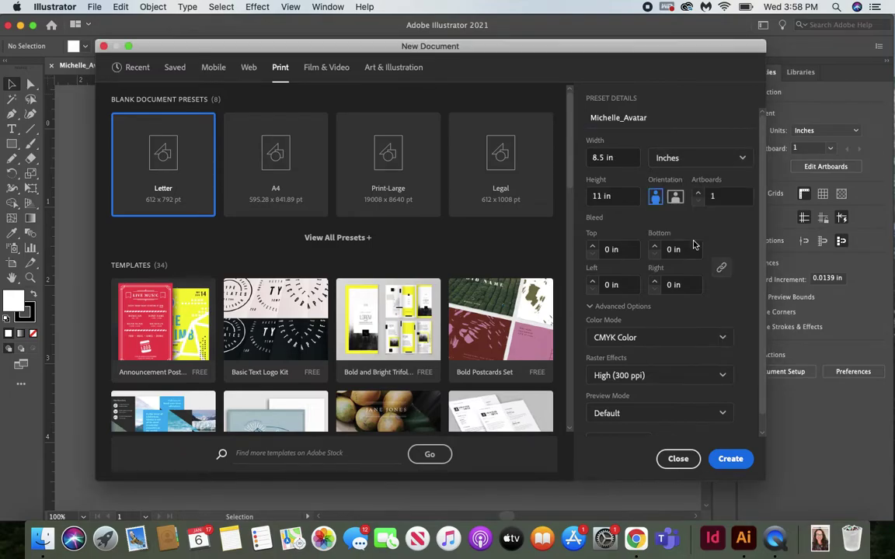
left_click_drag(631, 159, 587, 159)
type("4")
left_click_drag(617, 201, 588, 196)
type("4")
left_click(623, 180)
left_click(731, 459)
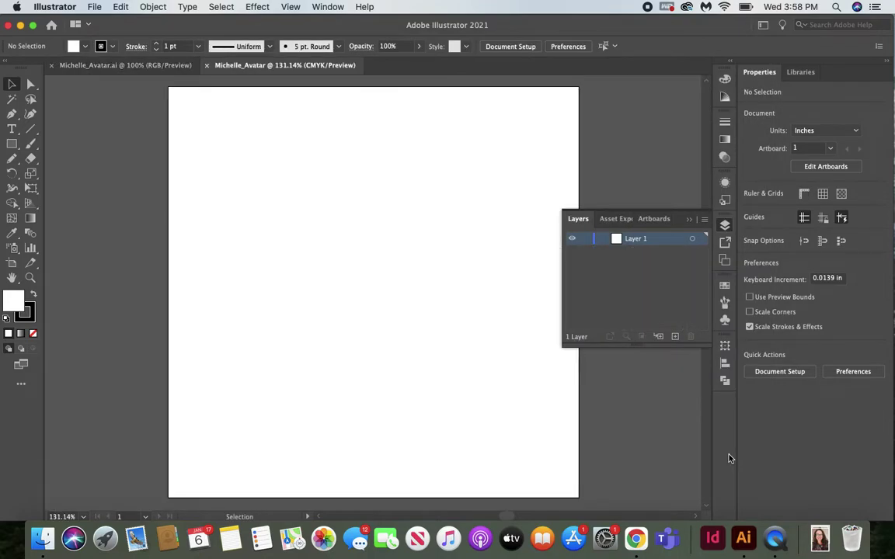
Collapse the floating layers list and check which workspace is active
left_click(687, 221)
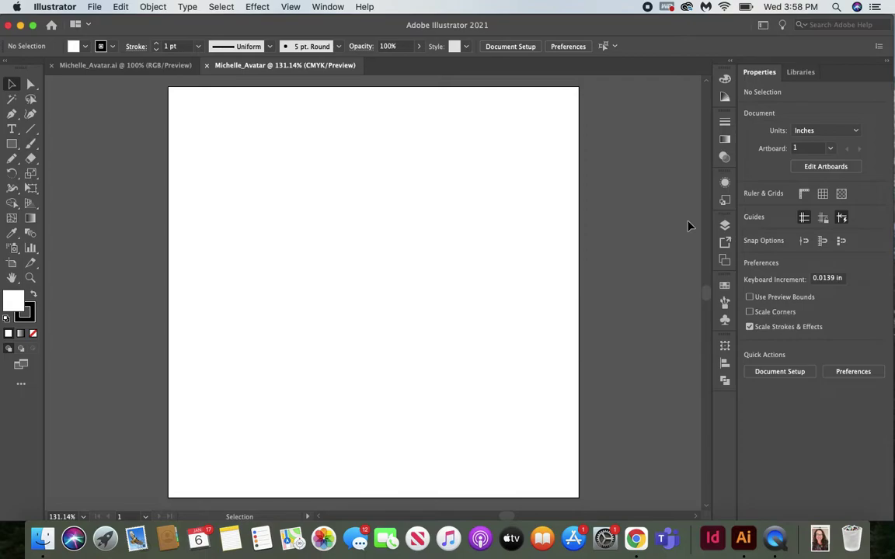
left_click(763, 27)
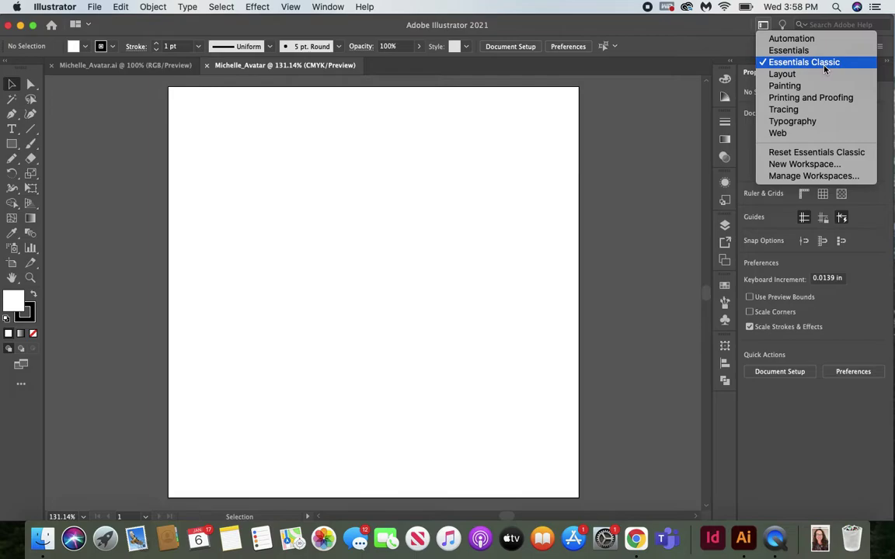
left_click(292, 10)
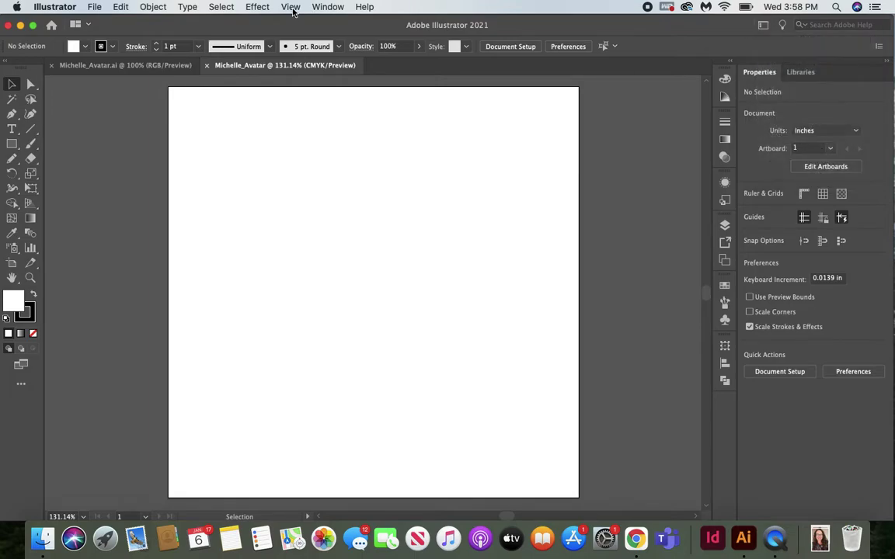
Fit all in the window, and switch the tools to a single column and back to two columns
left_click(290, 7)
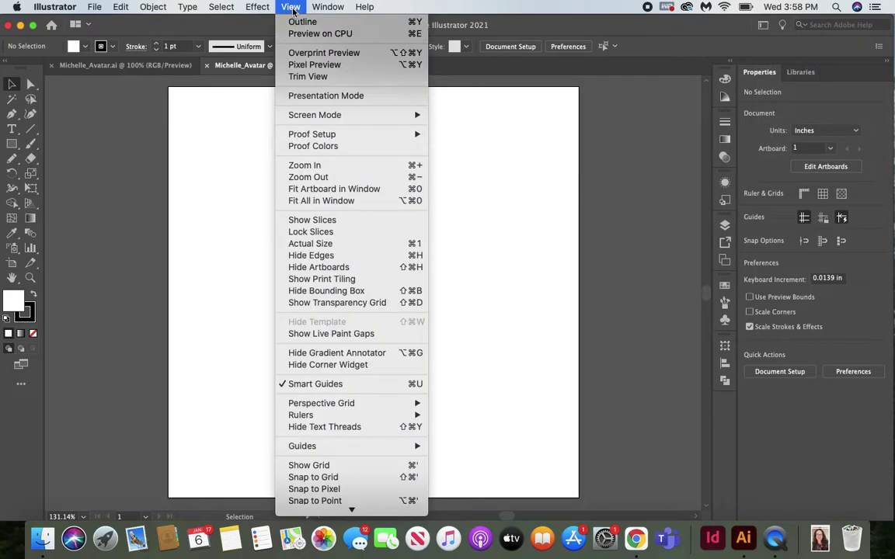
left_click(328, 201)
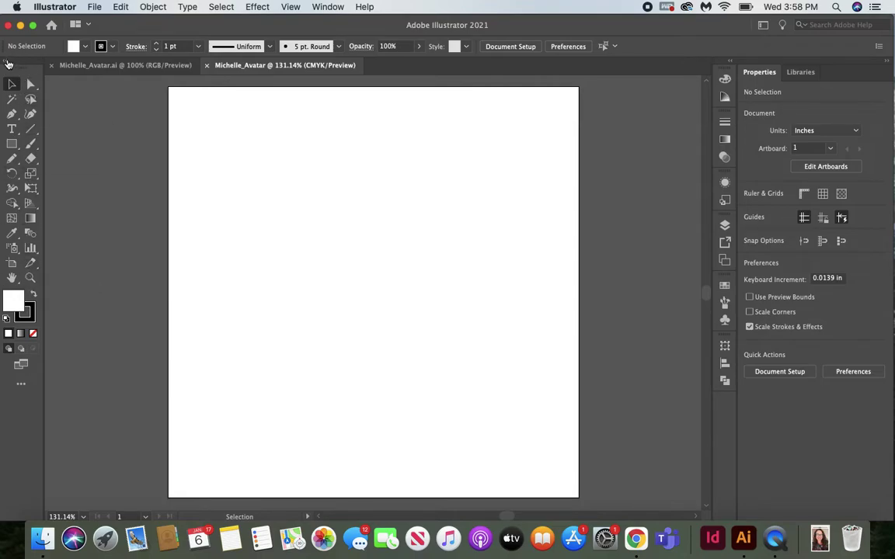
left_click(6, 63)
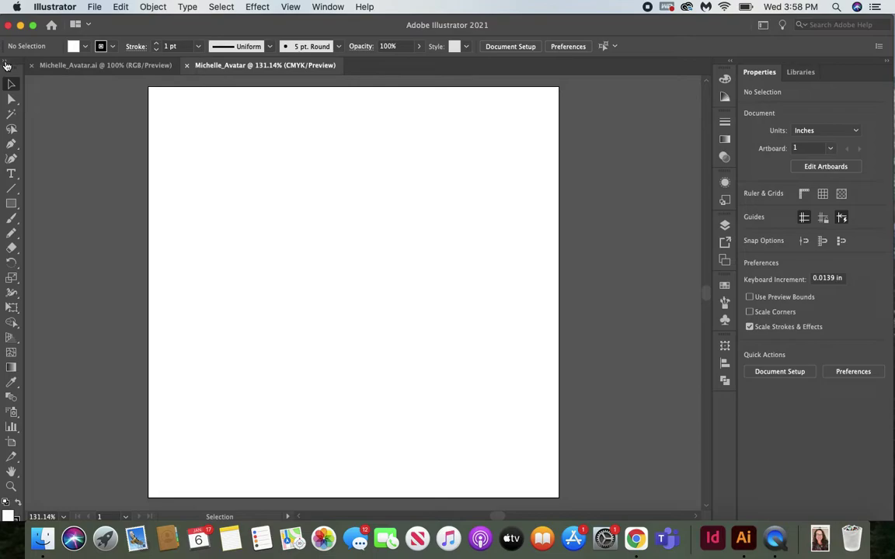
left_click(6, 63)
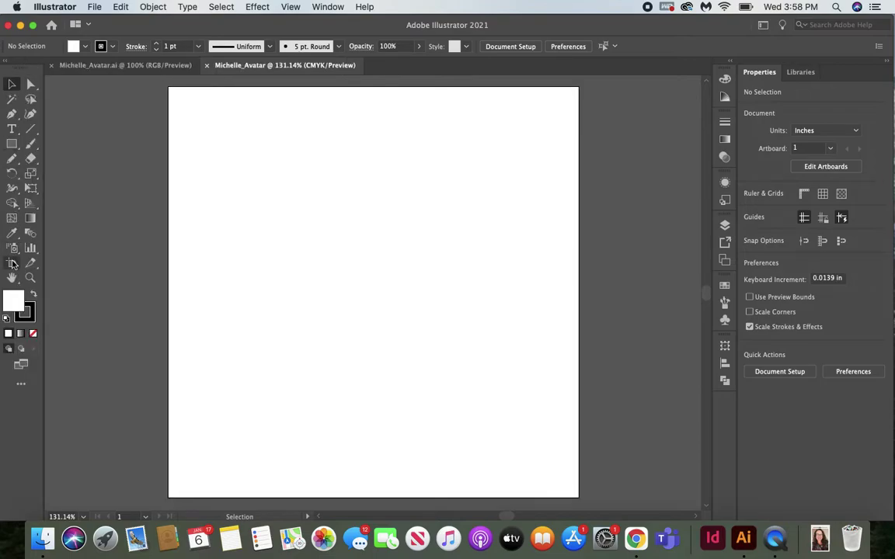
Place IMG_1822.jpg from Downloads on the artboard at a size of about 3.7 by 4.93 in
left_click(94, 7)
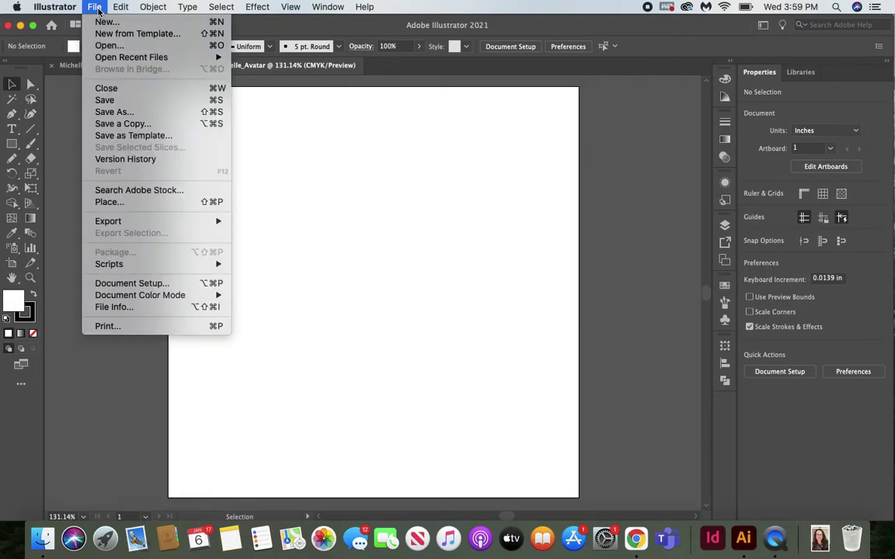
left_click(121, 204)
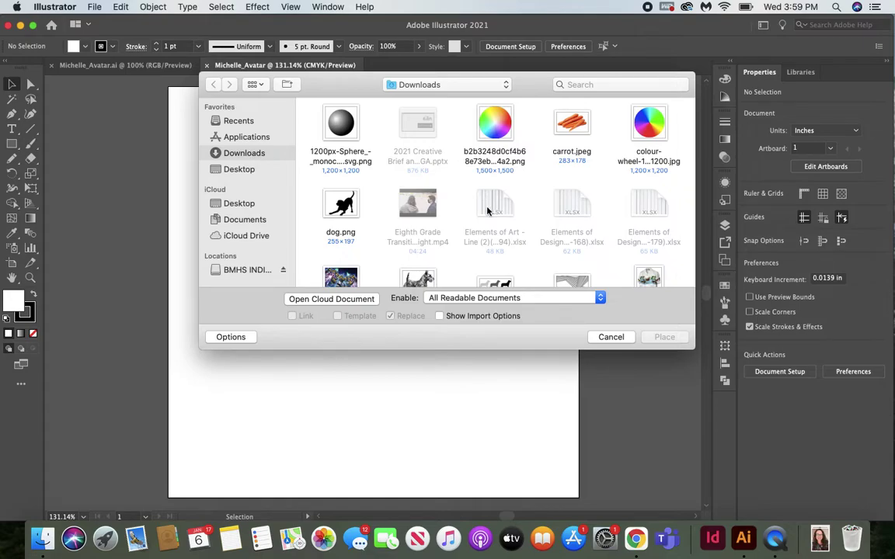
scroll(487, 211, "down", 5)
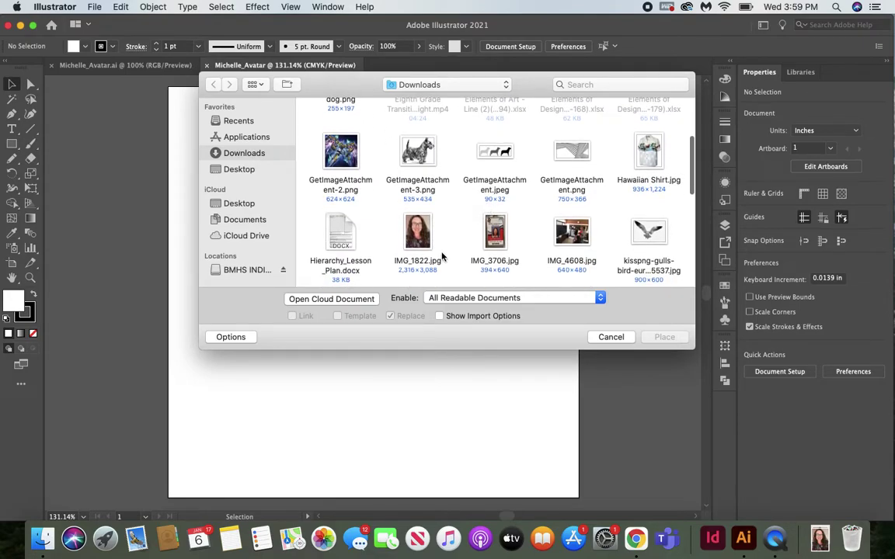
scroll(402, 232, "down", 1)
left_click(422, 206)
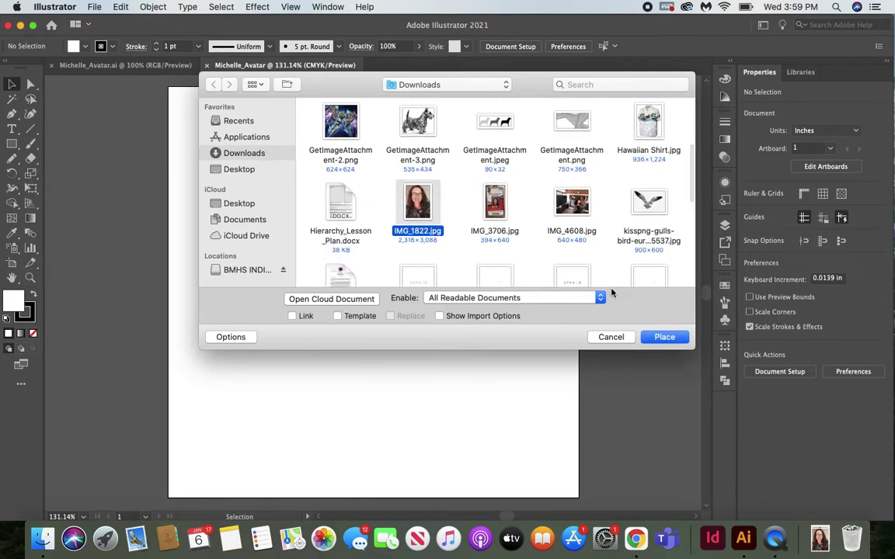
left_click(655, 341)
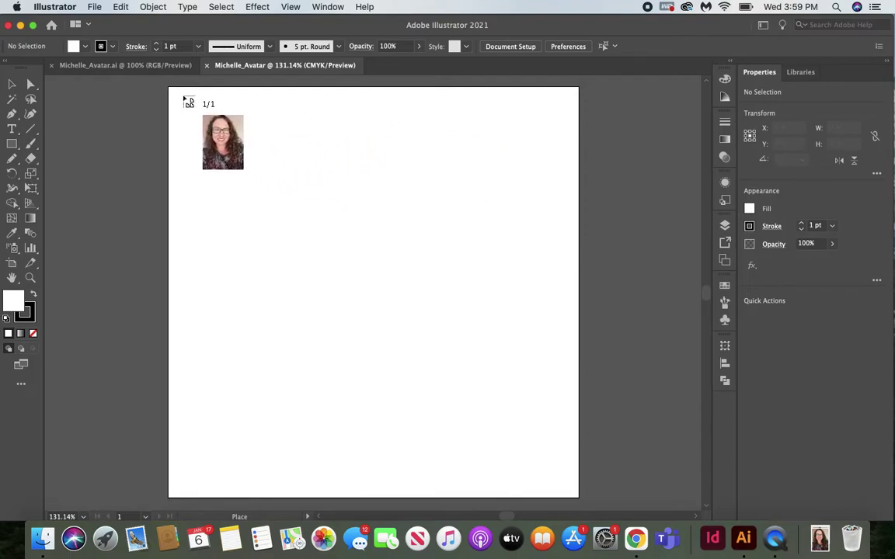
left_click_drag(181, 94, 557, 457)
Rotate the photo about 2.7° counterclockwise and reposition it to about X 2.07 in, Y 2.48 in on the artboard
scroll(522, 385, "up", 5)
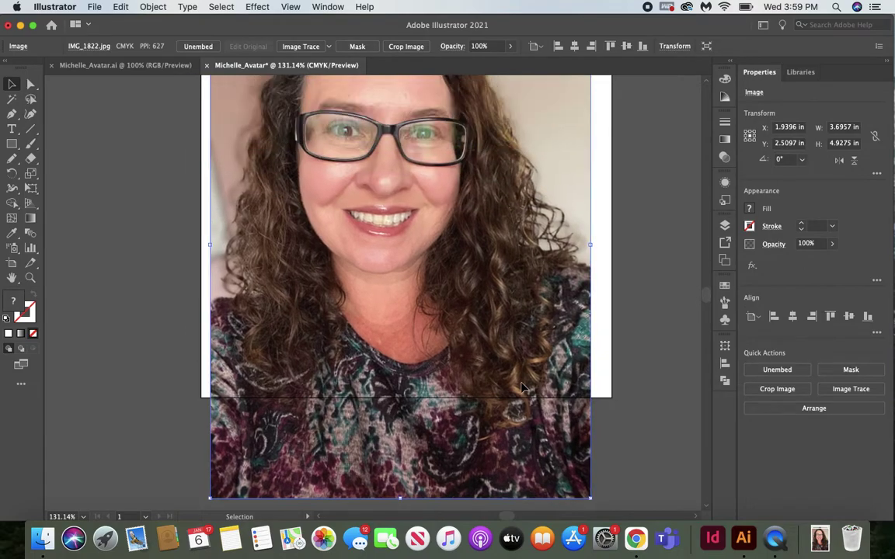
scroll(522, 386, "up", 3)
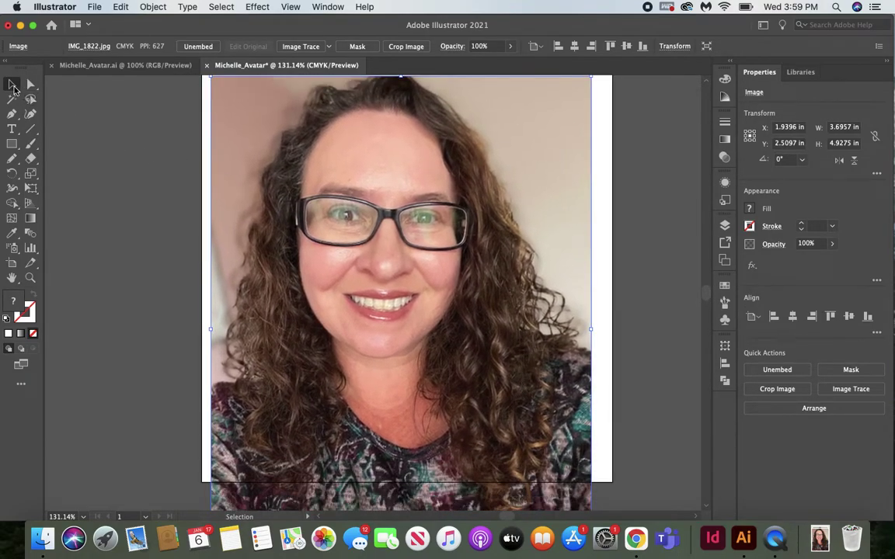
left_click_drag(295, 179, 304, 179)
scroll(304, 179, "up", 1)
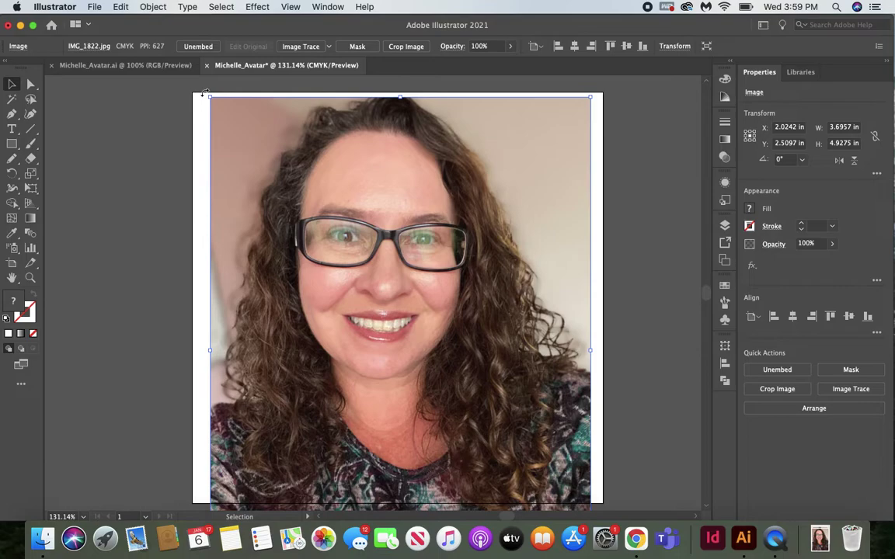
left_click_drag(203, 91, 191, 103)
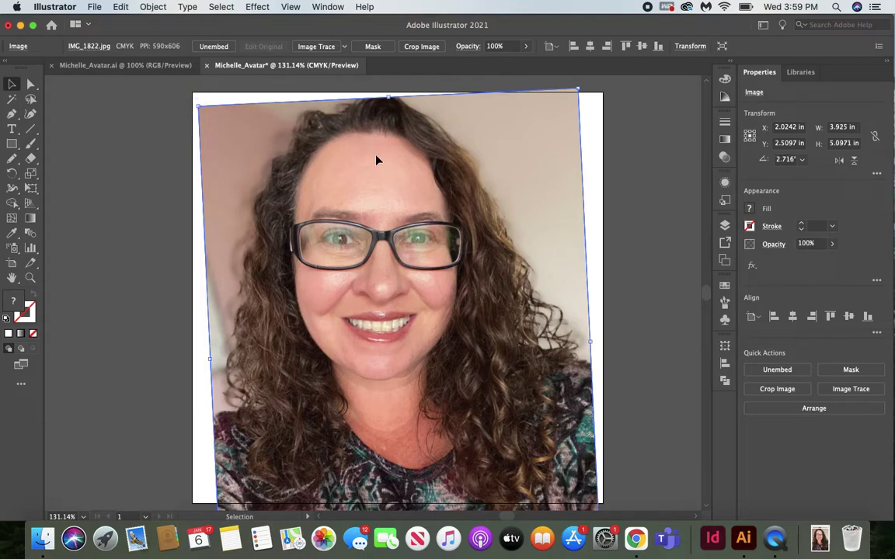
left_click_drag(376, 159, 380, 154)
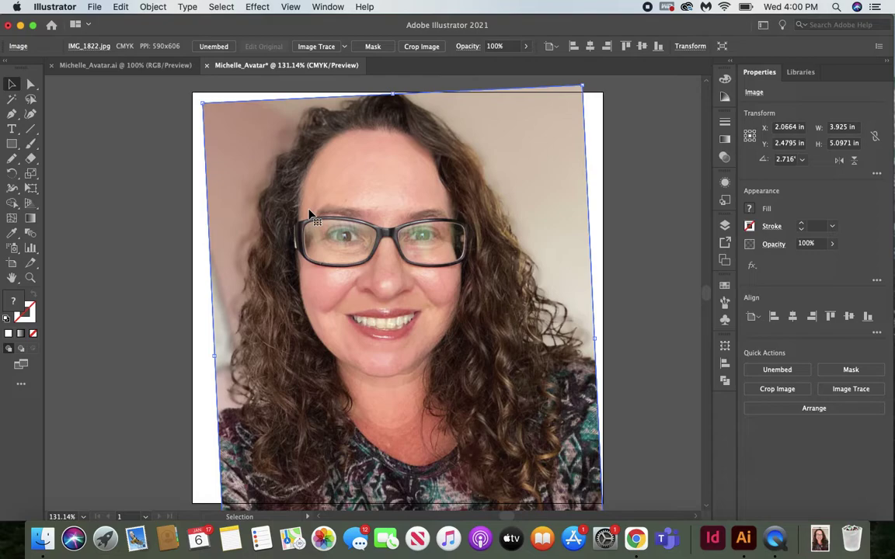
Show the rulers and place a vertical guide through the middle of the face, at about 1.9 in
left_click(292, 7)
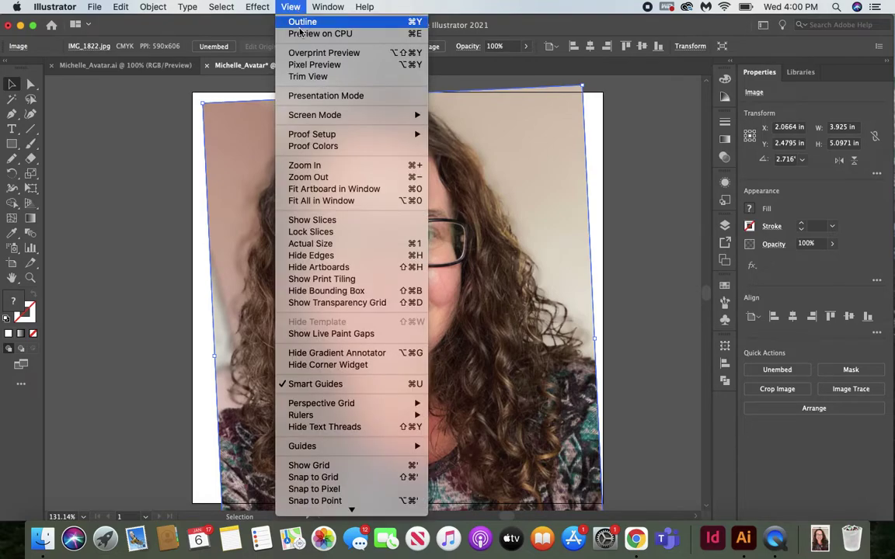
mouse_move(314, 447)
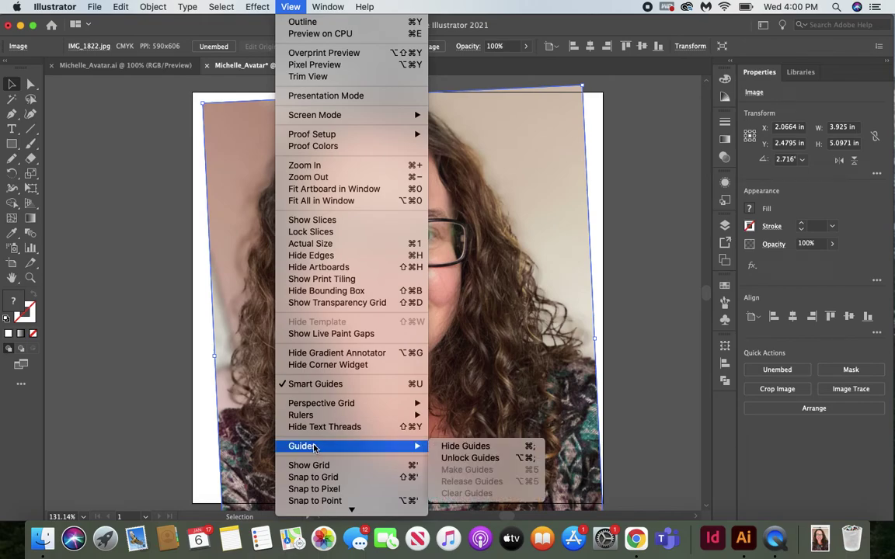
mouse_move(313, 418)
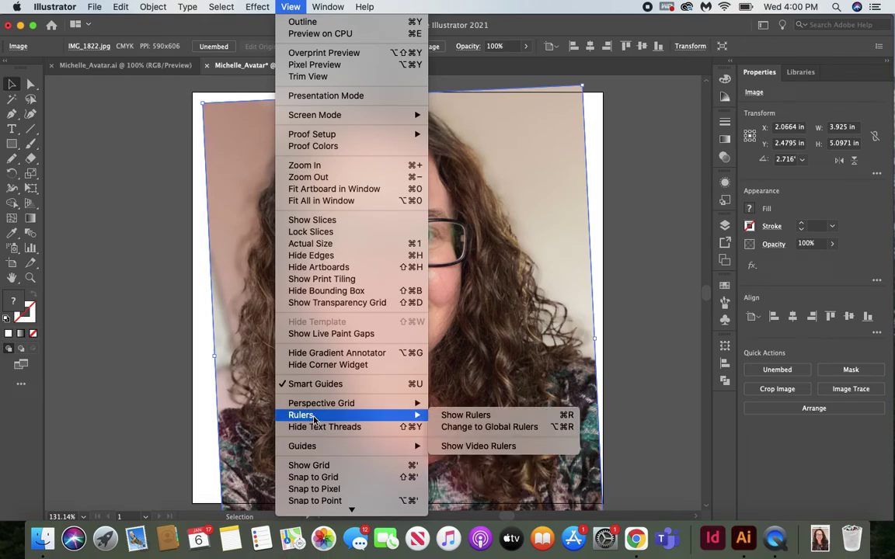
left_click(460, 416)
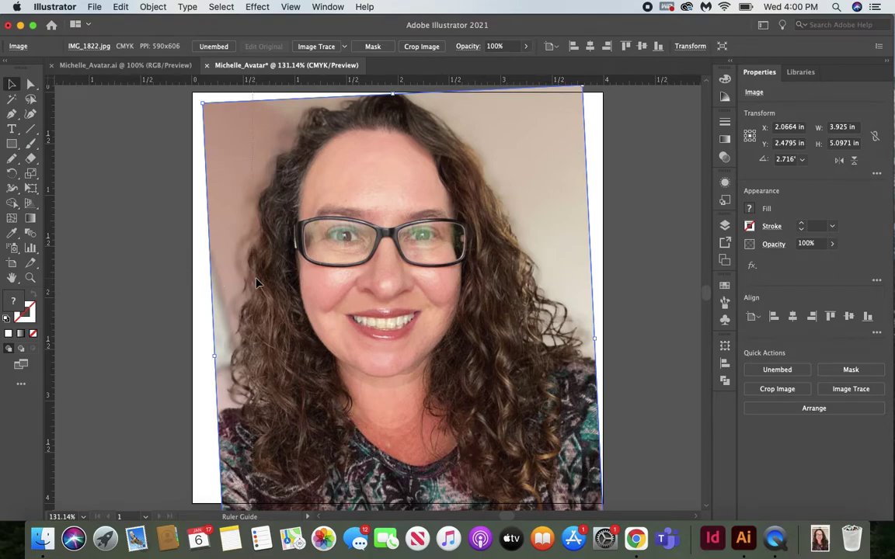
left_click_drag(258, 283, 387, 279)
left_click_drag(388, 278, 387, 279)
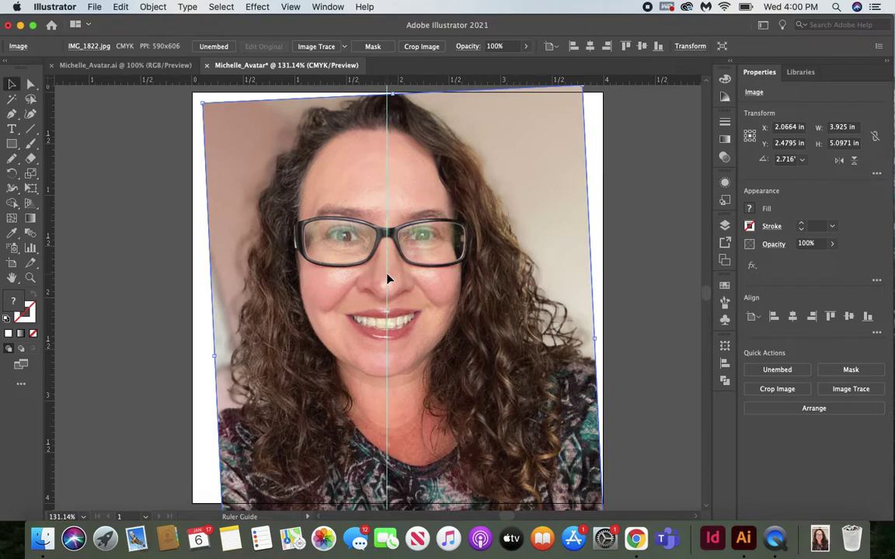
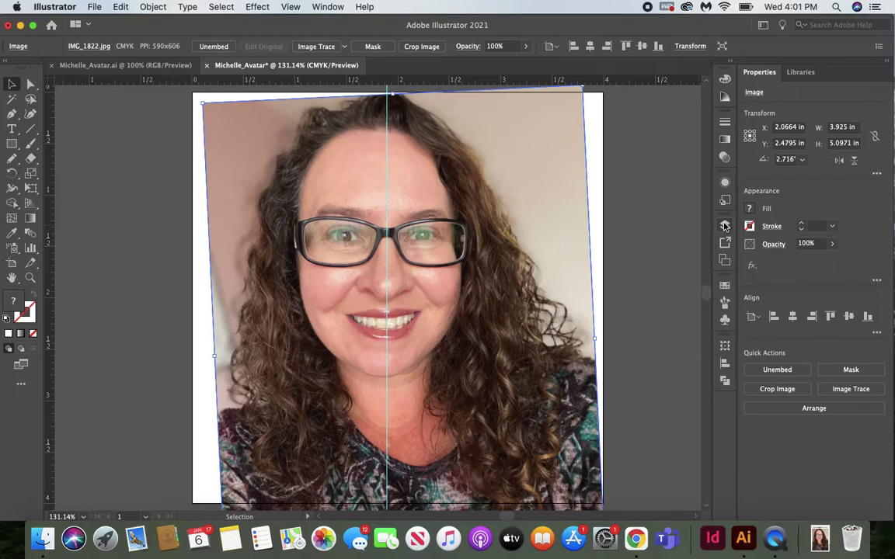
Lock the layer that holds the photo and rename it Selfie
left_click(336, 10)
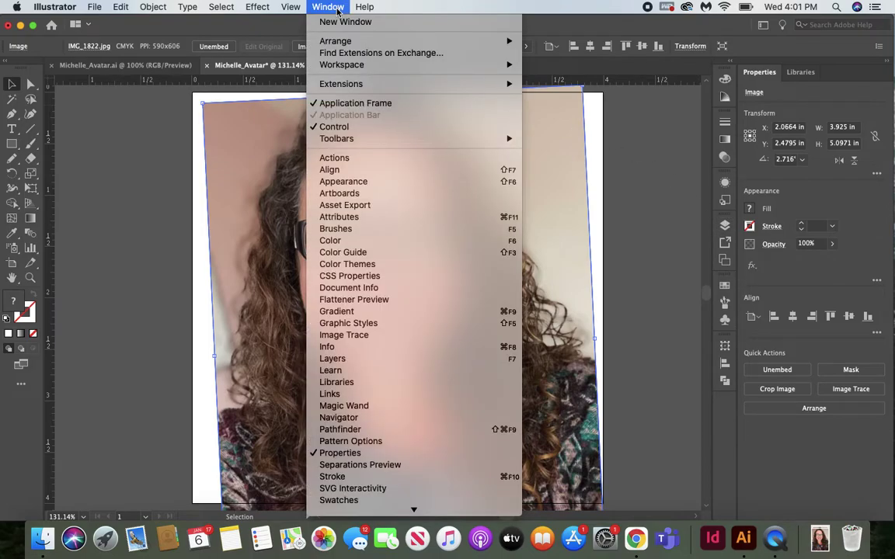
left_click(351, 360)
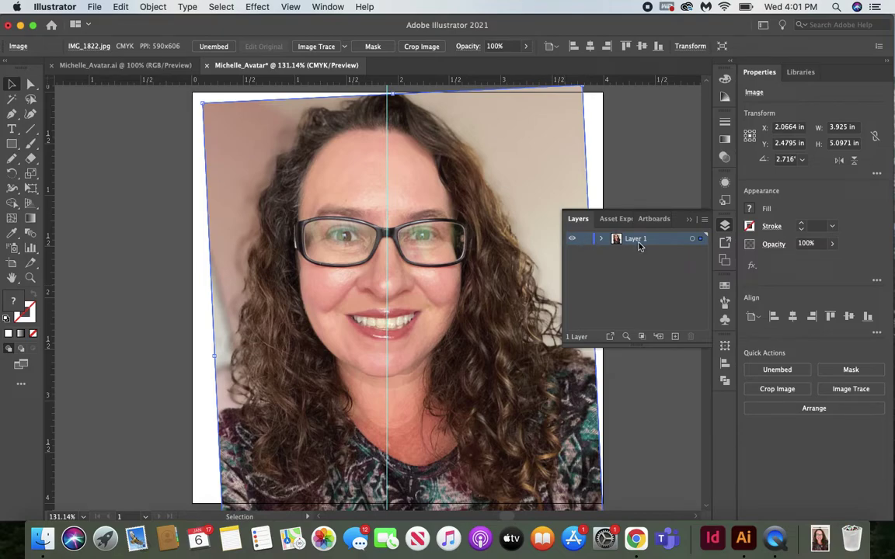
left_click(587, 240)
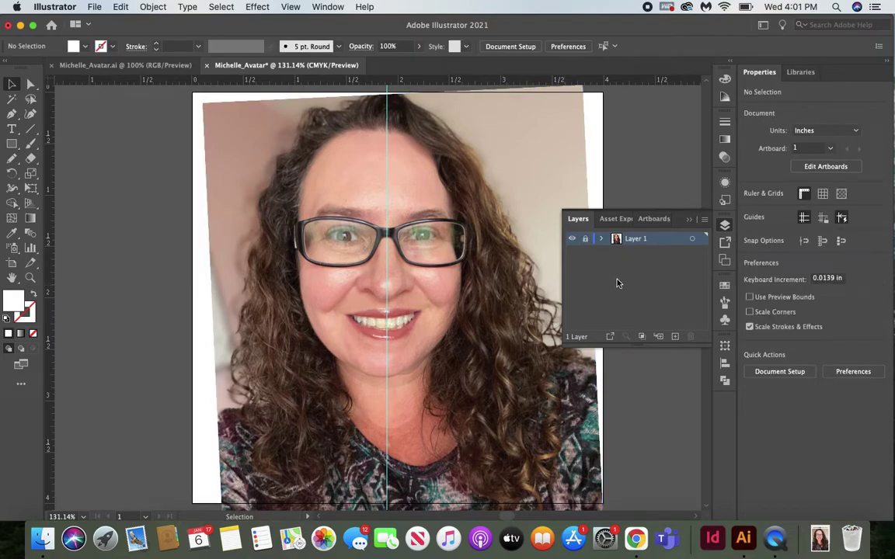
double_click(642, 240)
key("BackSpace")
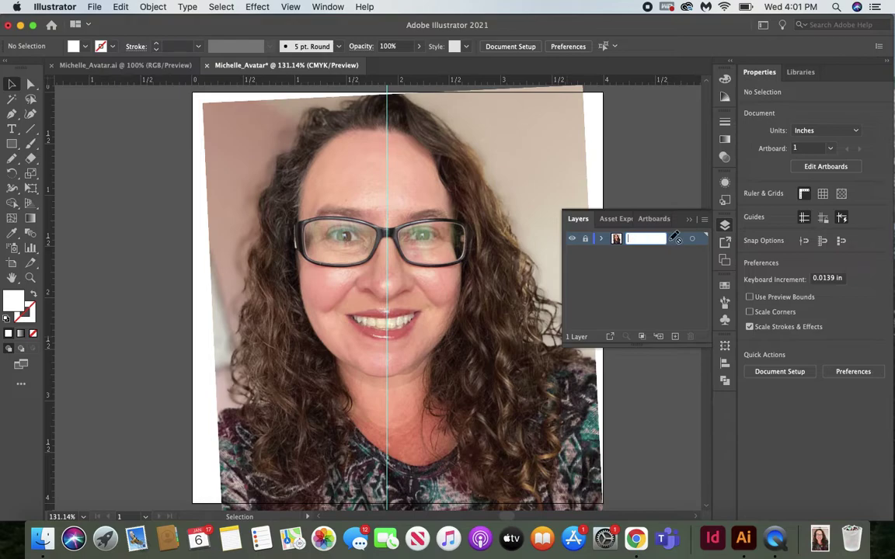
type("Selfie")
key("Return")
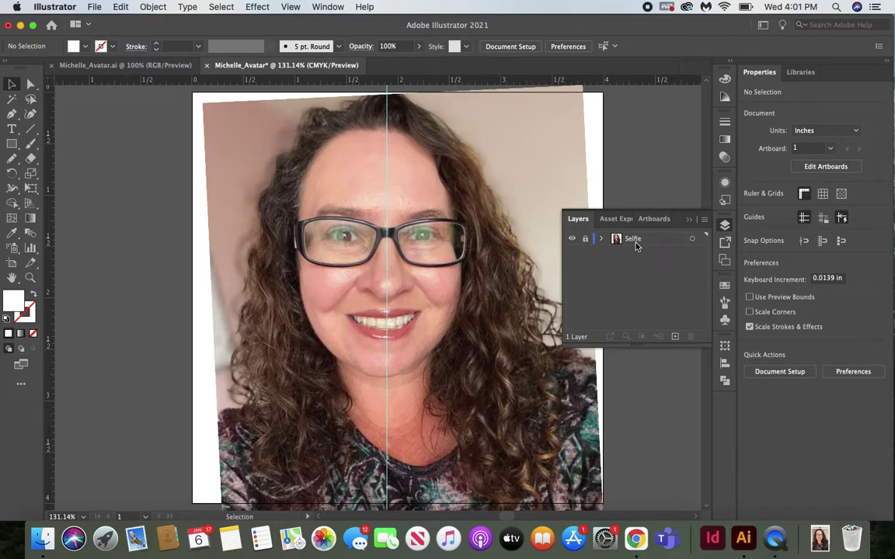
left_click(585, 240)
Add a new layer above Selfie, name it Avatar, and make it the active layer
left_click(675, 337)
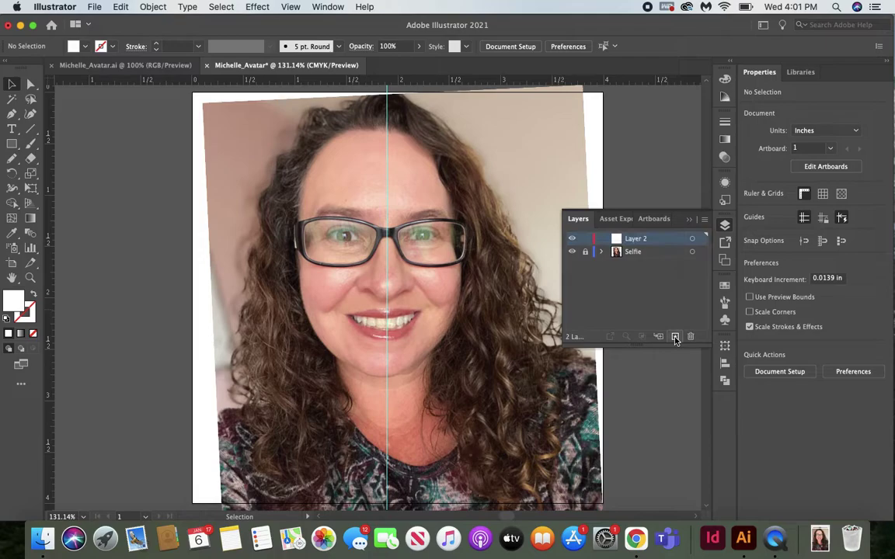
double_click(639, 243)
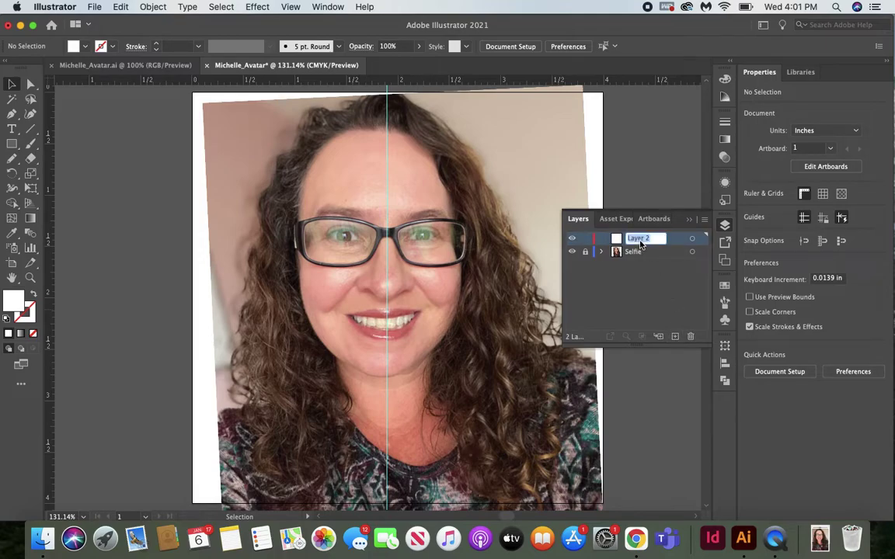
type("Ava")
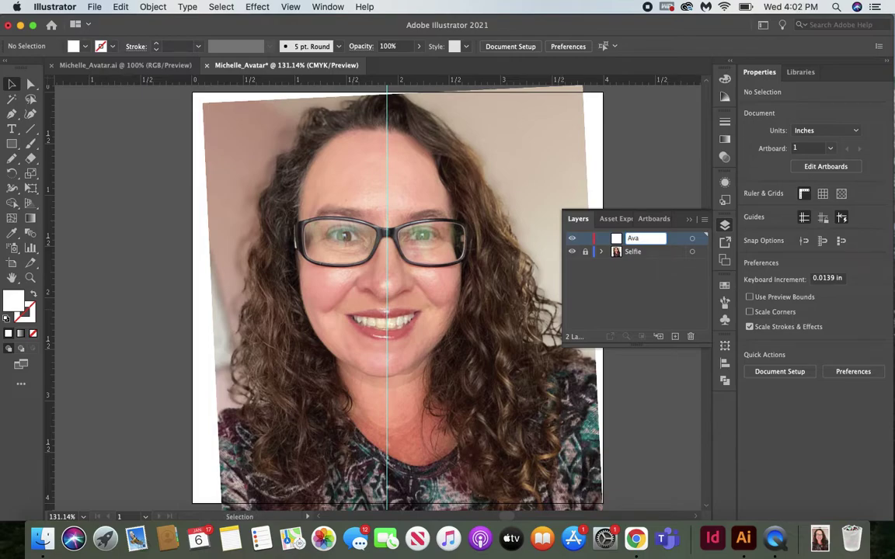
type("ttar")
left_click(671, 296)
left_click(631, 239)
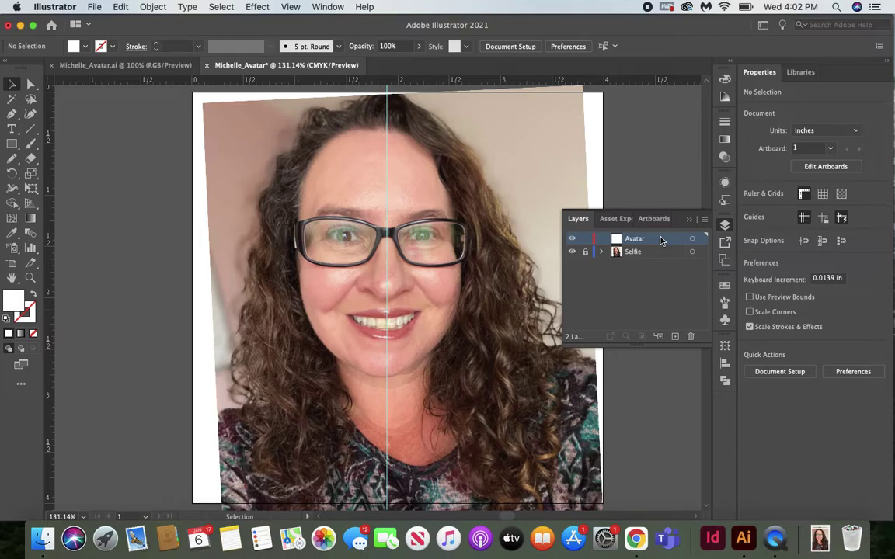
Set the Paintbrush fidelity to full Smooth and paint a curved test stroke on the empty canvas beside the artboard
left_click(31, 146)
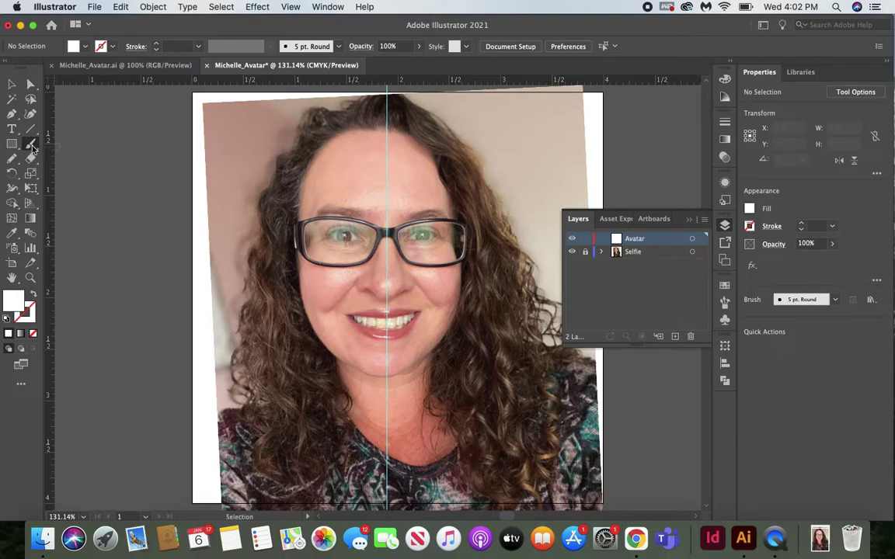
double_click(32, 146)
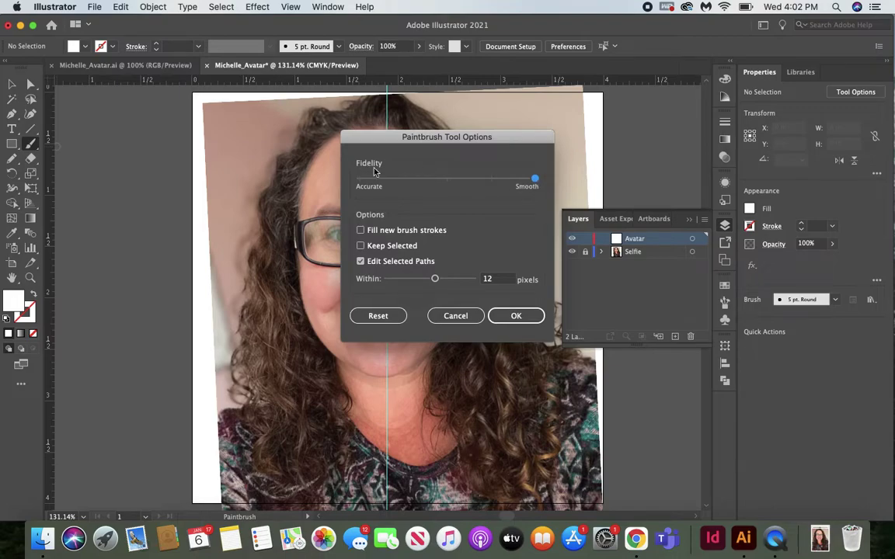
left_click_drag(535, 178, 360, 185)
left_click_drag(361, 181, 535, 191)
left_click(525, 317)
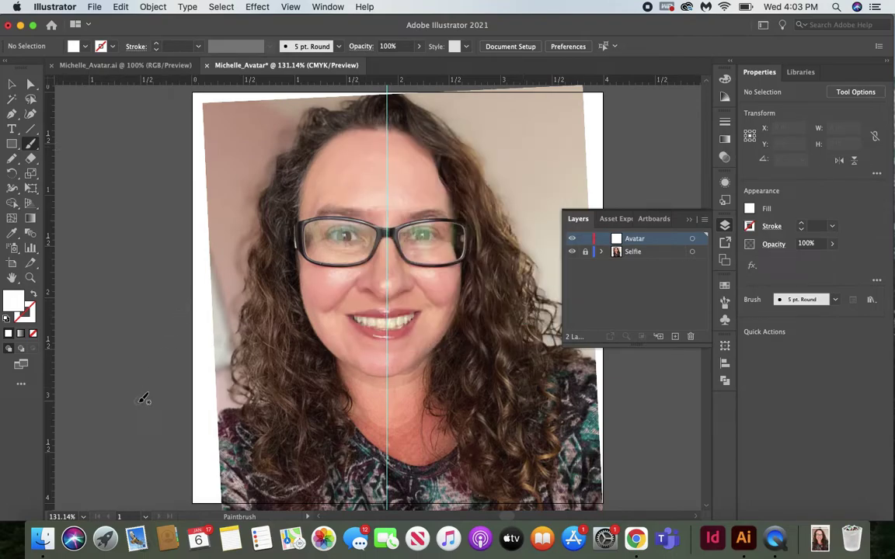
mouse_move(140, 403)
left_mouse_down()
mouse_move(120, 370)
mouse_move(111, 299)
mouse_move(152, 221)
left_mouse_up()
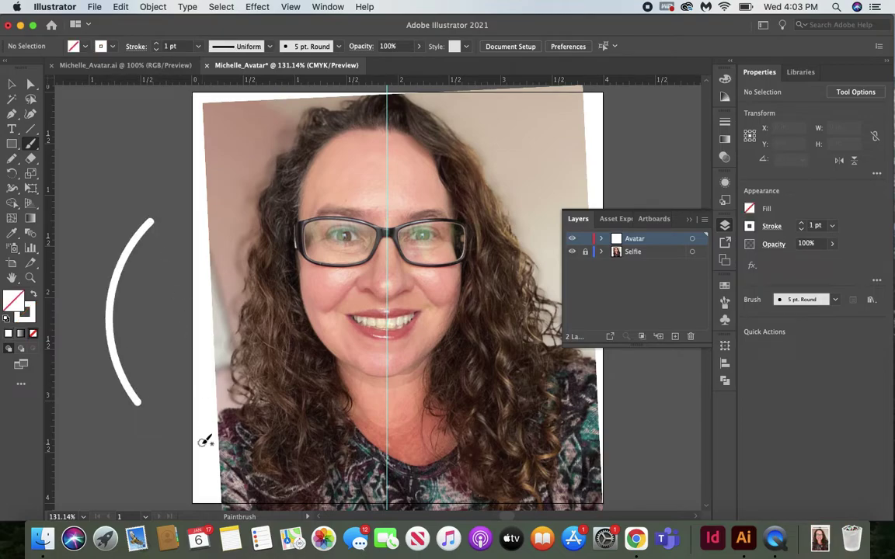
Set the Paintbrush fidelity to full Accurate
scroll(205, 441, "left", 6)
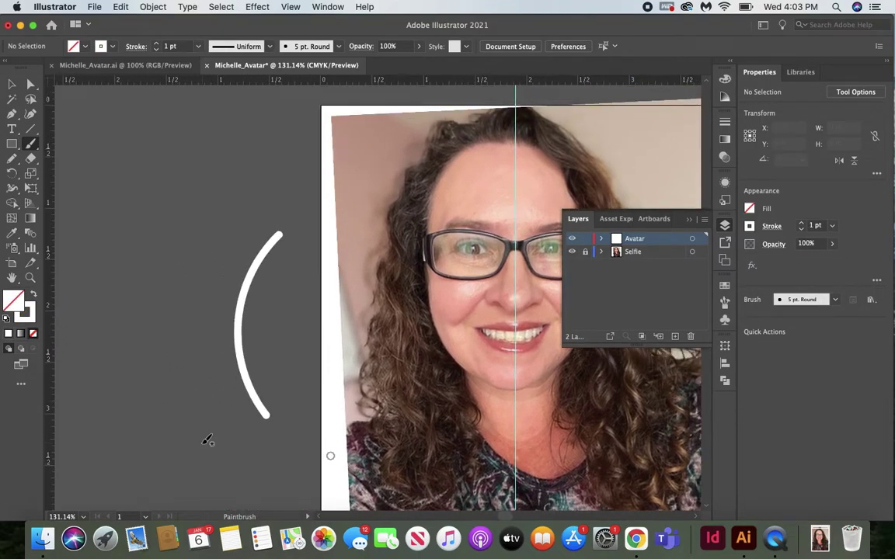
left_click(31, 145)
double_click(31, 145)
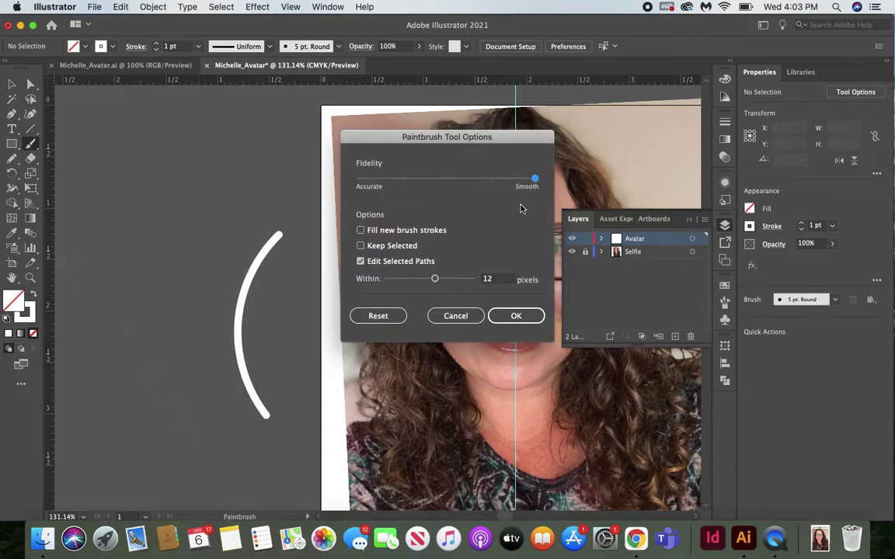
left_click_drag(535, 181, 304, 163)
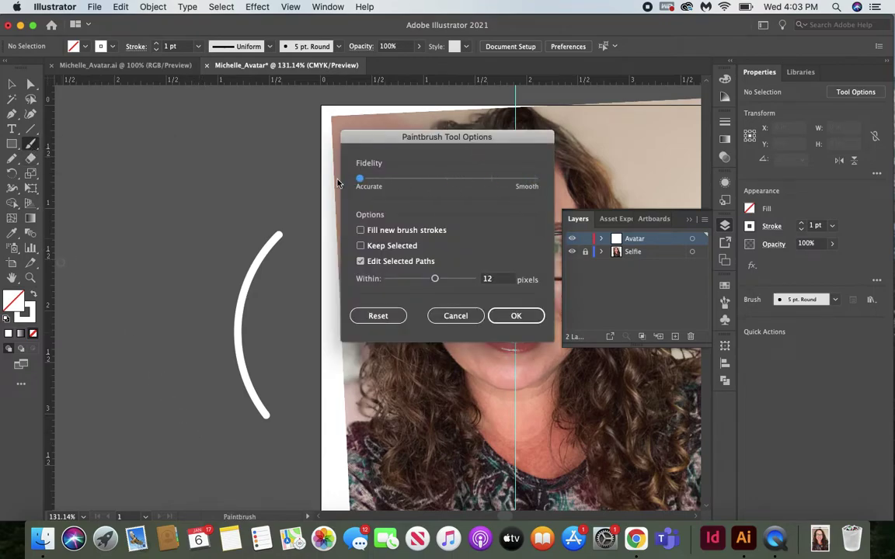
left_click(525, 315)
Paint a second test curve about 0.61 by 1.87 in beside the first and move it up and away from it
mouse_move(224, 418)
left_mouse_down()
mouse_move(202, 384)
mouse_move(202, 332)
mouse_move(234, 257)
mouse_move(263, 229)
left_mouse_up()
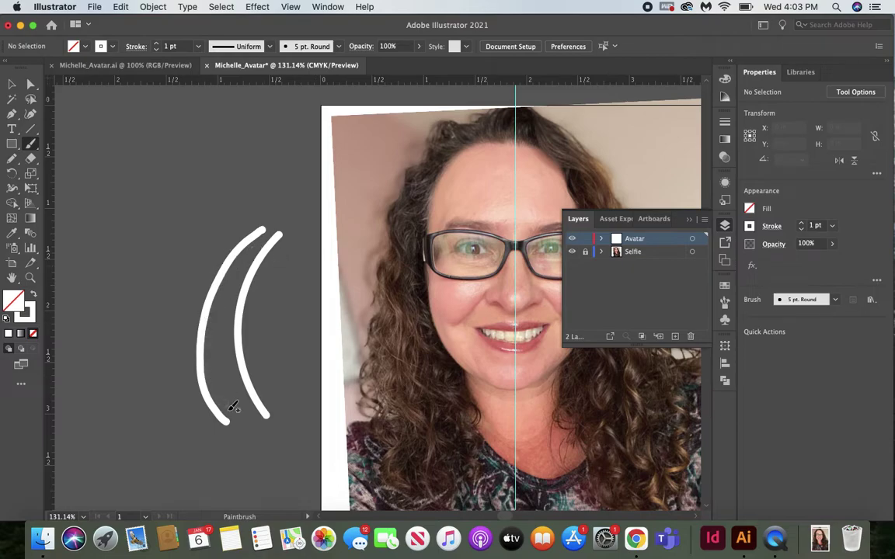
left_click(11, 85)
left_click(11, 84)
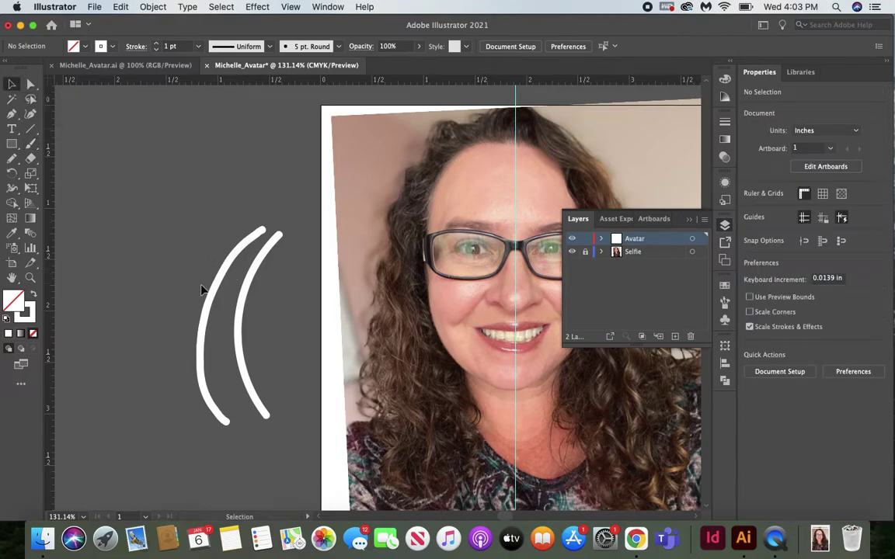
left_click_drag(214, 299, 172, 260)
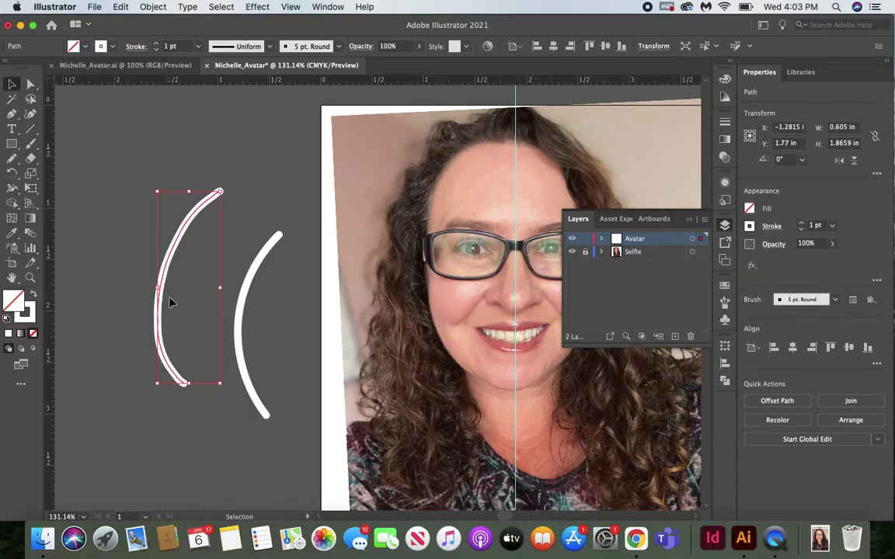
scroll(171, 303, "down", 2)
scroll(172, 303, "right", 2)
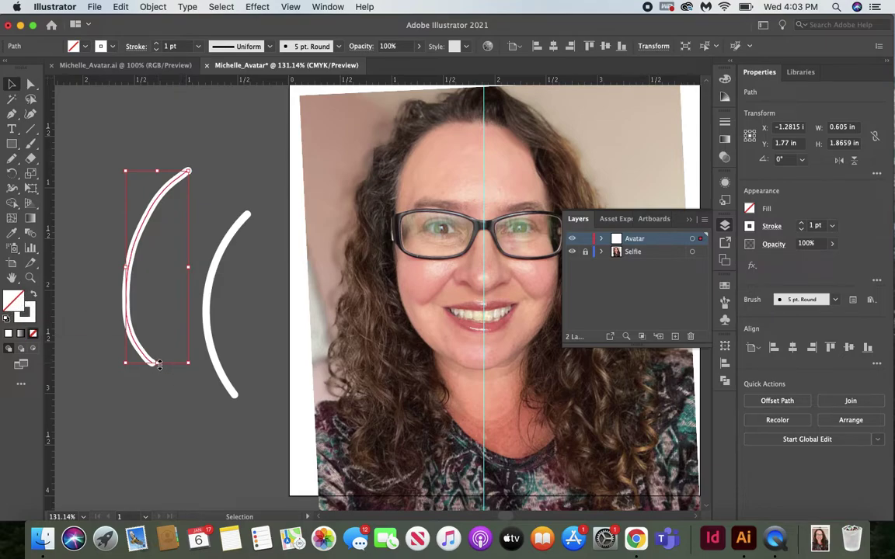
Delete both test curves beside the artboard
left_click(65, 170)
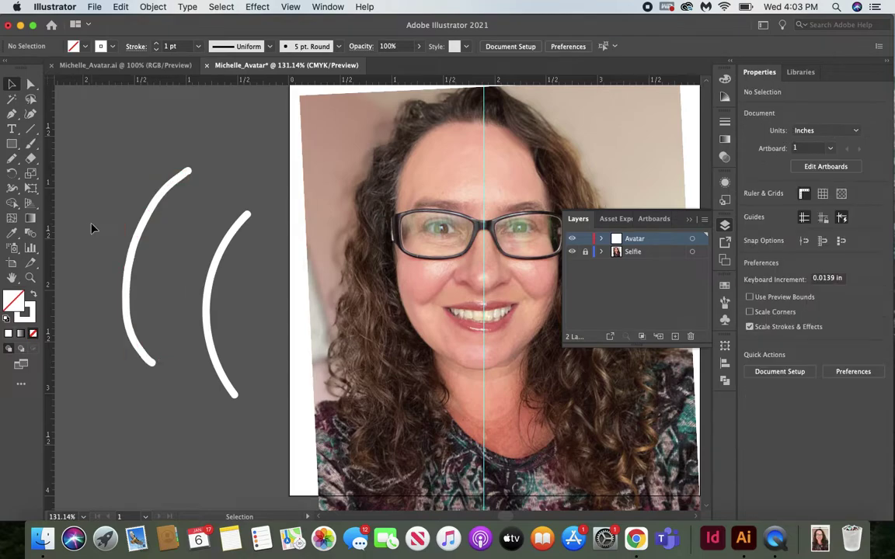
key("super+a")
key("Delete")
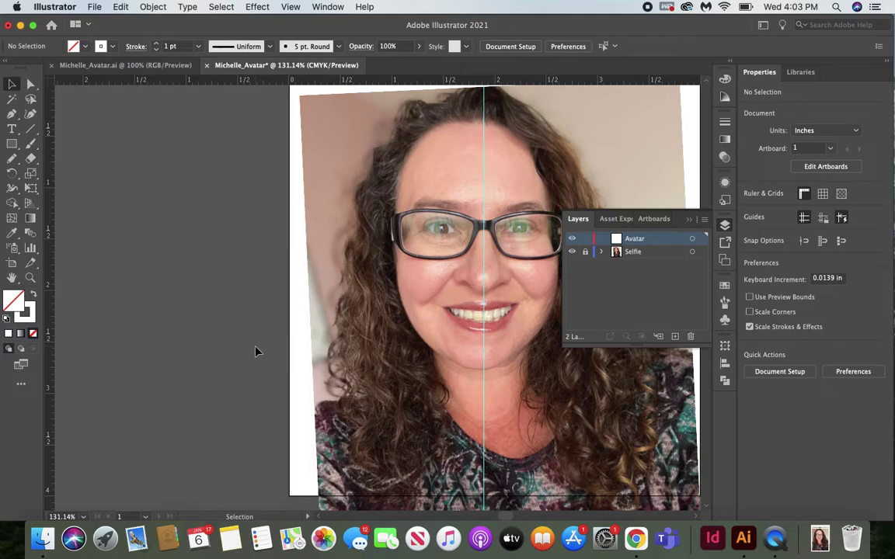
Paint a closed outline around the left half of the face, from hairline to chin along the guide, and delete it
scroll(257, 352, "left", 8)
scroll(257, 352, "up", 3)
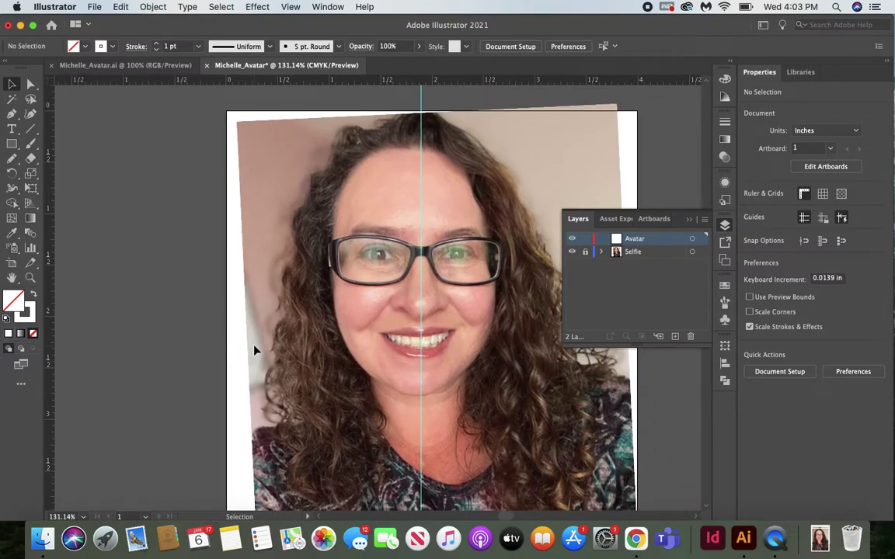
left_click(31, 144)
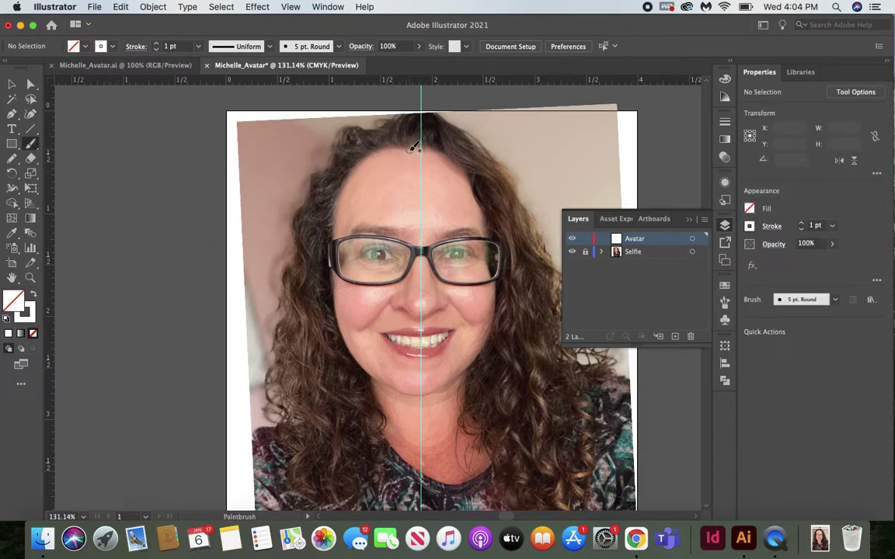
mouse_move(419, 147)
left_mouse_down()
mouse_move(381, 150)
mouse_move(340, 181)
mouse_move(334, 248)
mouse_move(342, 320)
mouse_move(386, 383)
mouse_move(413, 393)
mouse_move(423, 381)
mouse_move(423, 144)
left_mouse_up()
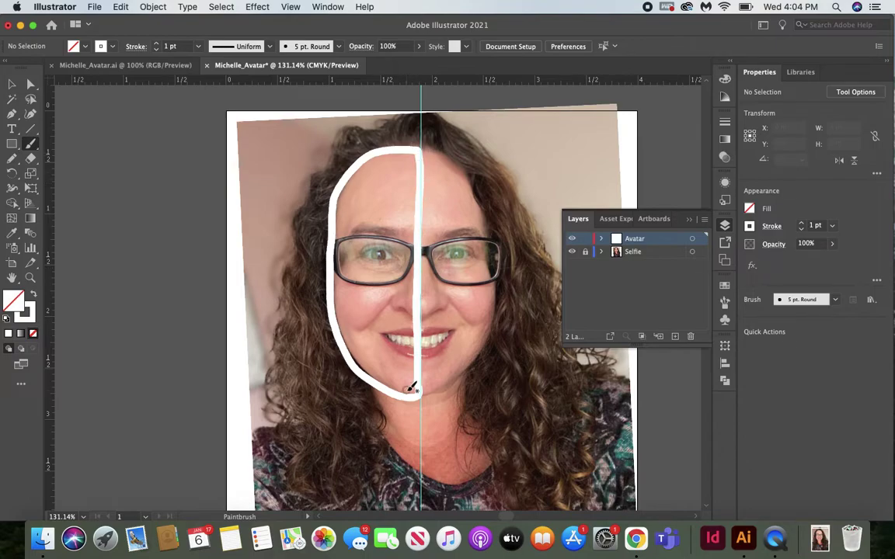
left_click(12, 83)
left_click(338, 211)
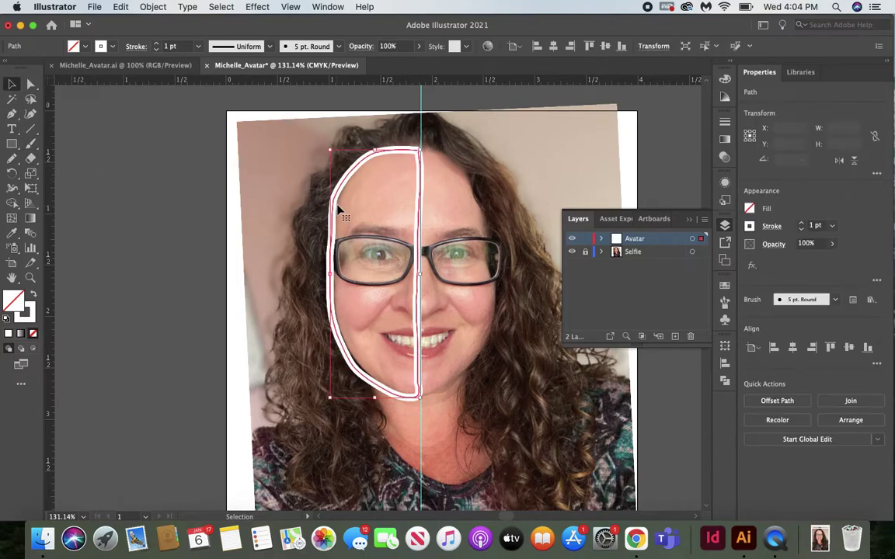
key("Delete")
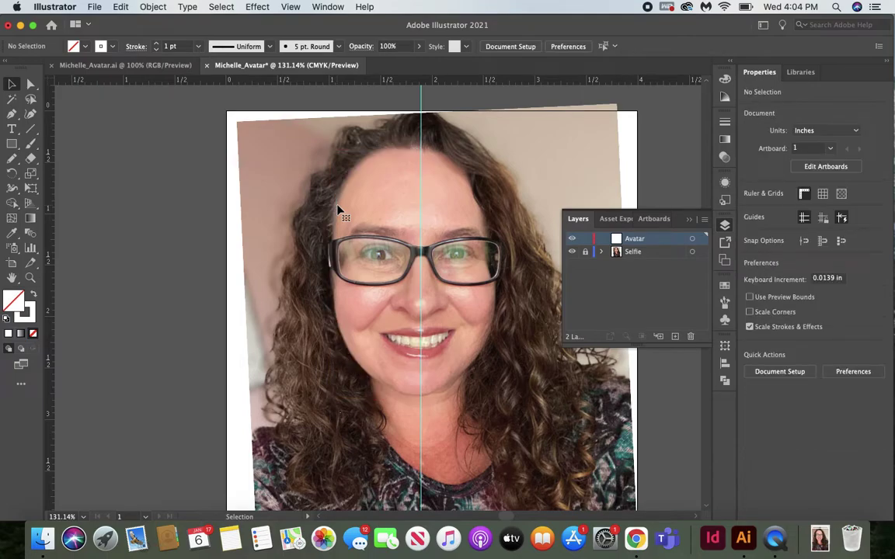
Set the Pencil tool's fidelity to full Accurate and draw a long C-shaped test curve beside the artboard
left_click(11, 159)
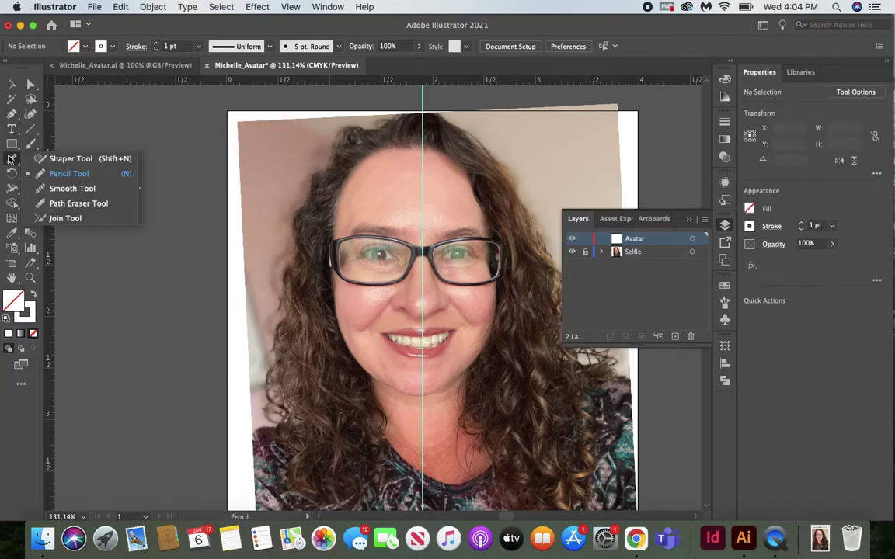
key("v")
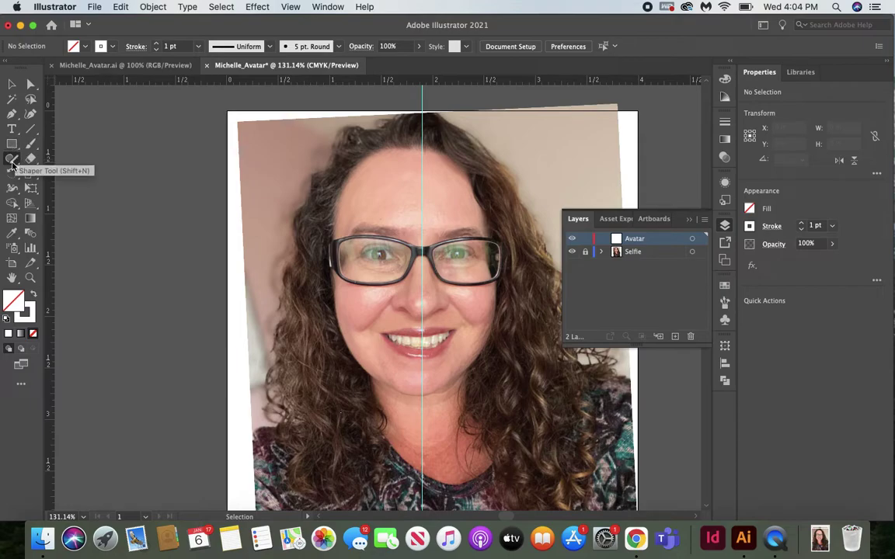
left_click(13, 163)
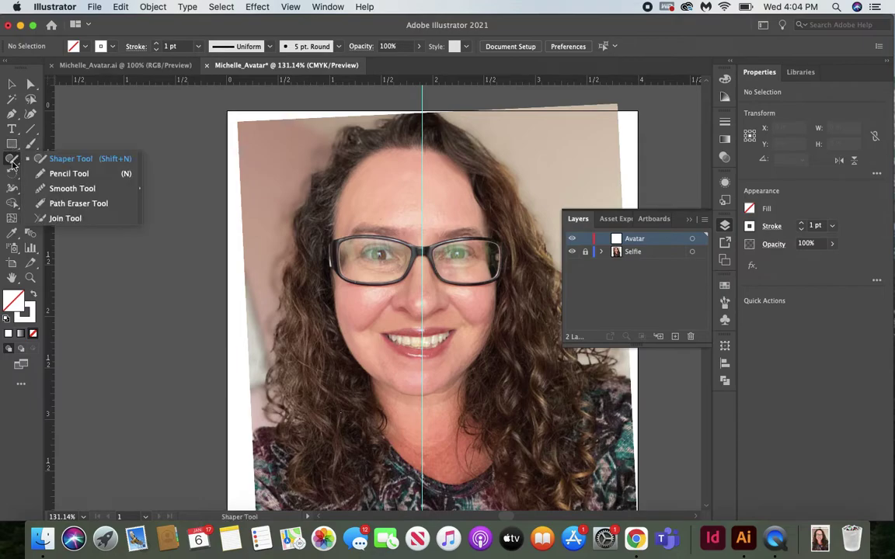
left_click(72, 176)
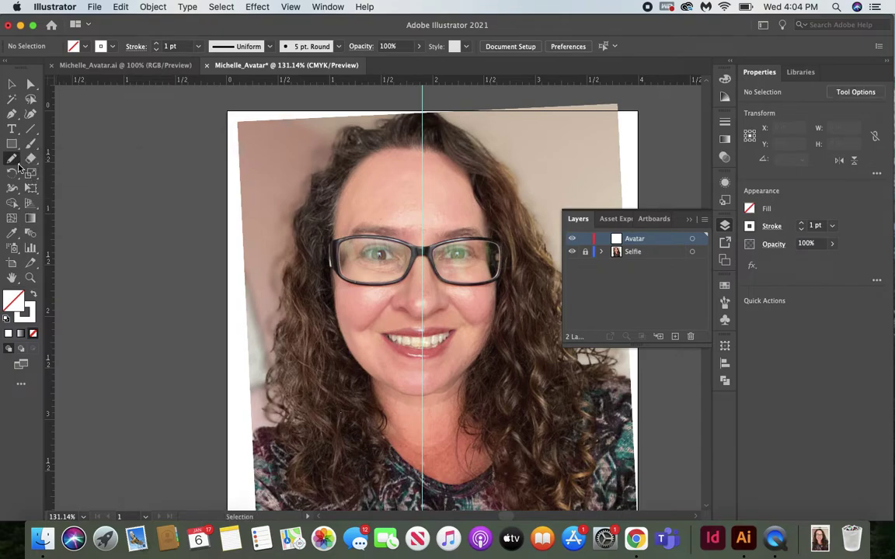
double_click(12, 161)
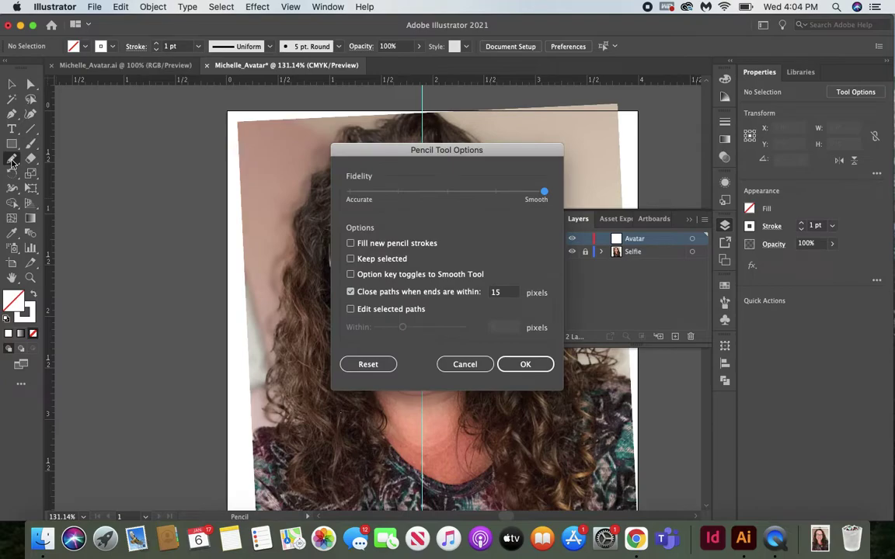
left_click_drag(364, 155, 184, 123)
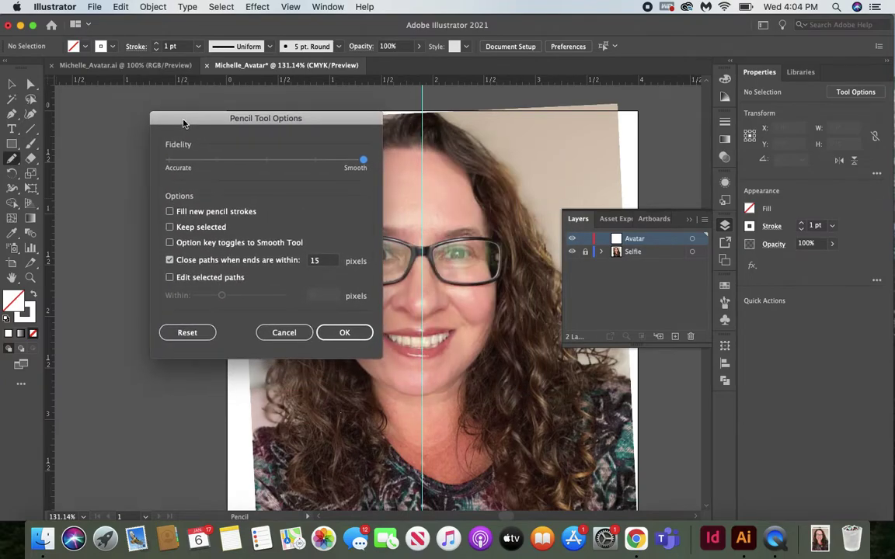
left_click_drag(365, 161, 169, 162)
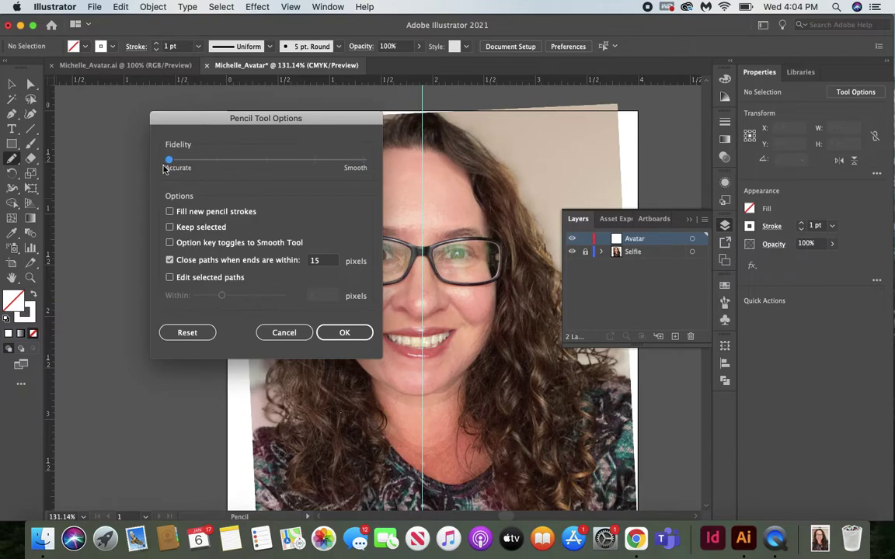
left_click(345, 333)
mouse_move(145, 196)
left_mouse_down()
mouse_move(127, 233)
mouse_move(113, 317)
mouse_move(197, 427)
mouse_move(226, 429)
left_mouse_up()
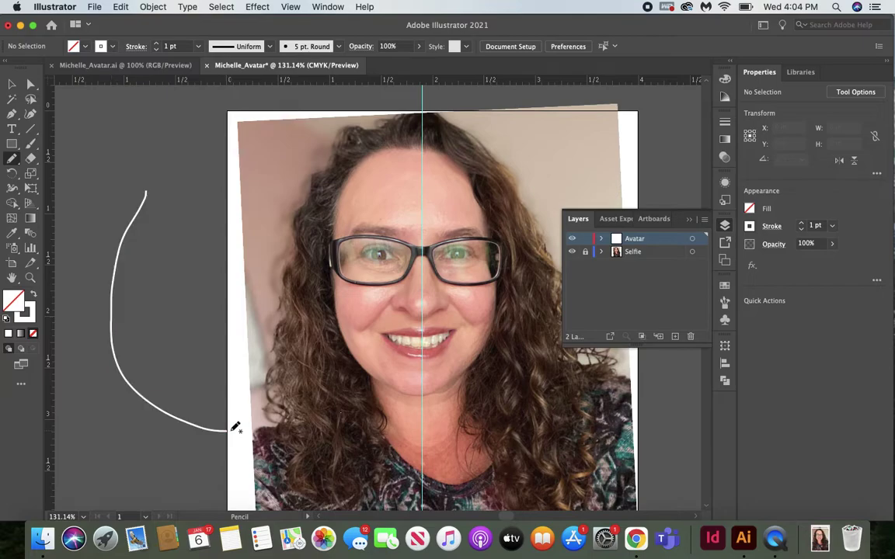
Set the Pencil fidelity to full Smooth and draw a second curved test stroke inside the first one
key("v")
double_click(12, 160)
left_click_drag(169, 160, 352, 170)
left_click(344, 333)
mouse_move(206, 206)
left_mouse_down()
mouse_move(149, 264)
mouse_move(193, 377)
mouse_move(227, 389)
left_mouse_up()
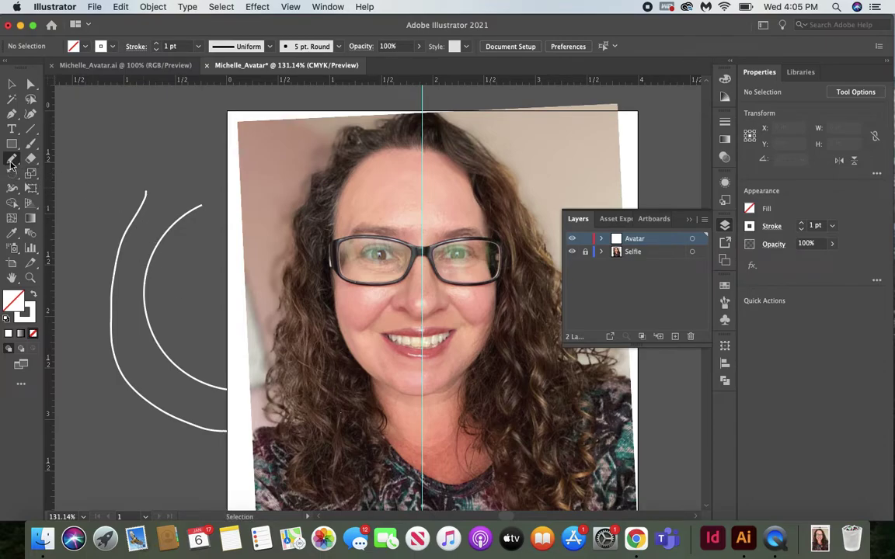
Enable Fill new pencil strokes, Keep selected and Edit selected paths for the Pencil, then draw a test curve about 0.42 by 0.85 in
double_click(12, 162)
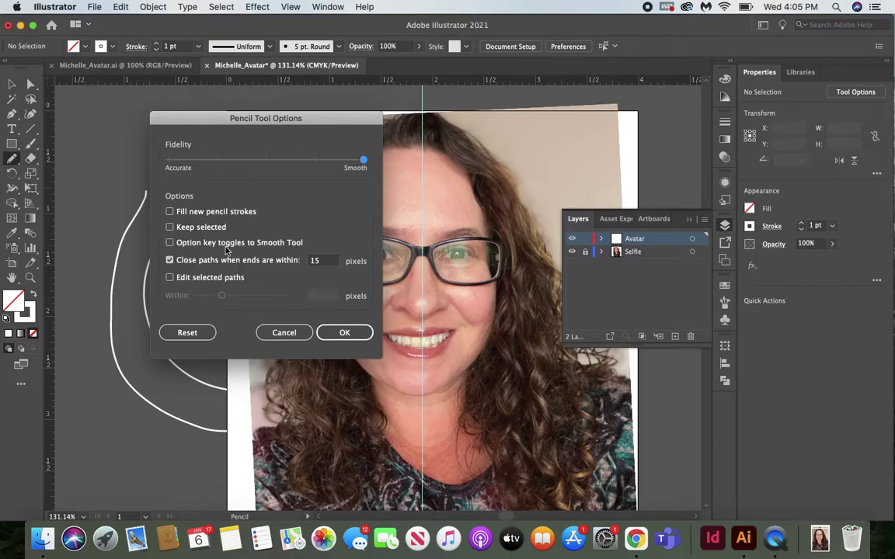
left_click(170, 212)
left_click(170, 227)
left_click(171, 277)
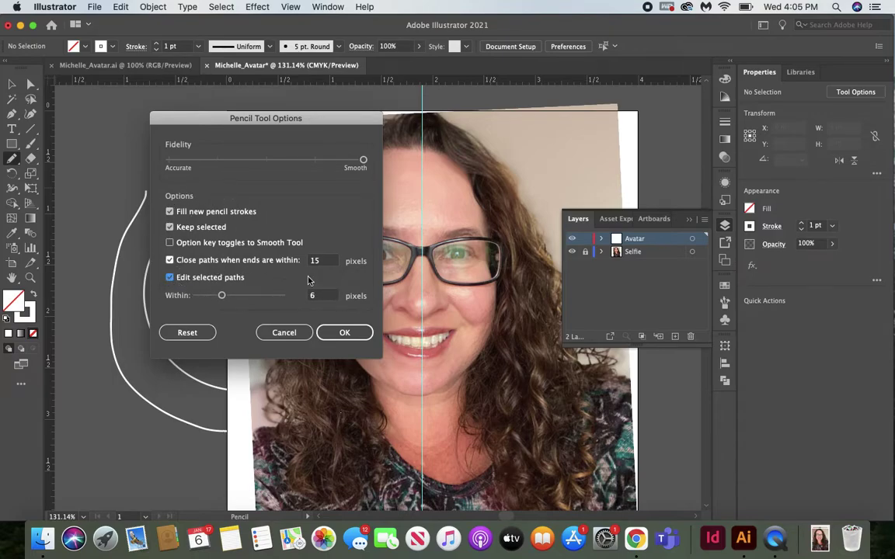
left_click(341, 333)
mouse_move(86, 199)
left_mouse_down()
mouse_move(125, 254)
mouse_move(128, 286)
left_mouse_up()
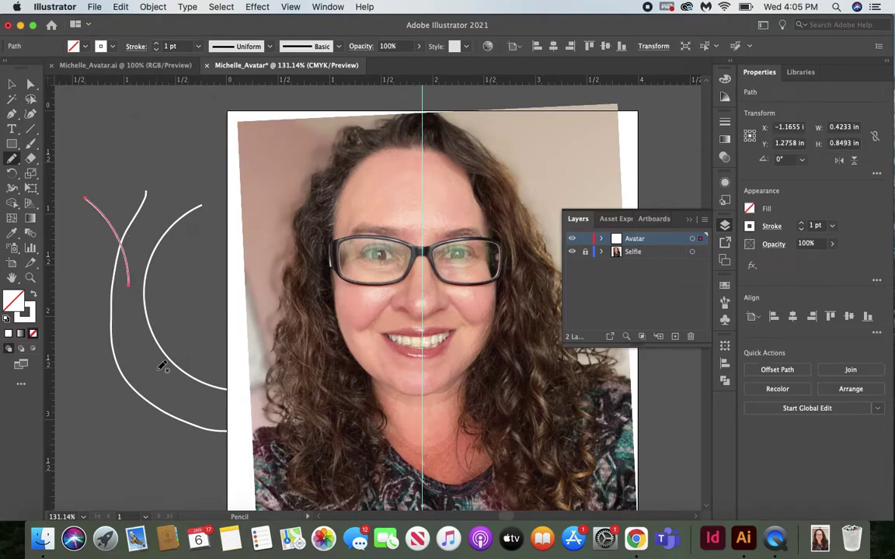
Enable Option key toggles to Smooth Tool for the Pencil and draw a test curve about 0.30 by 1.16 in
double_click(13, 160)
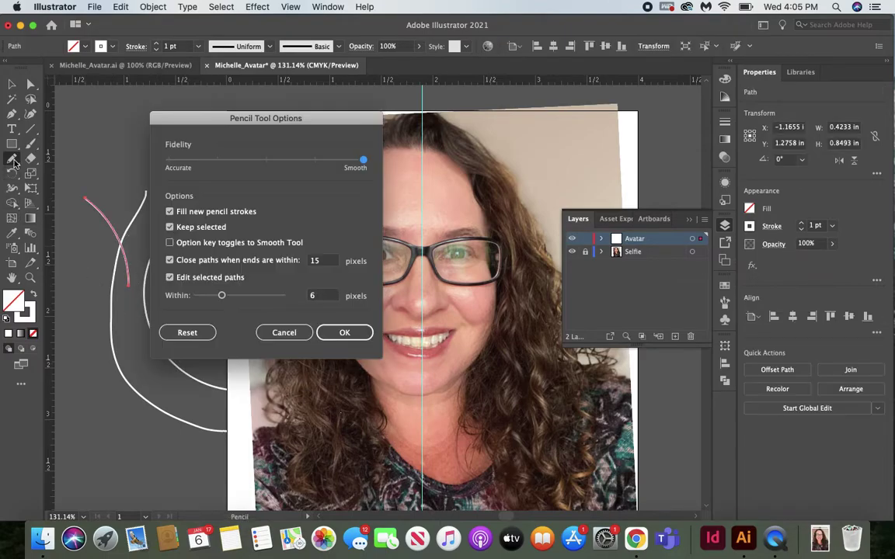
left_click(346, 333)
mouse_move(173, 187)
left_mouse_down()
mouse_move(177, 265)
mouse_move(201, 303)
left_mouse_up()
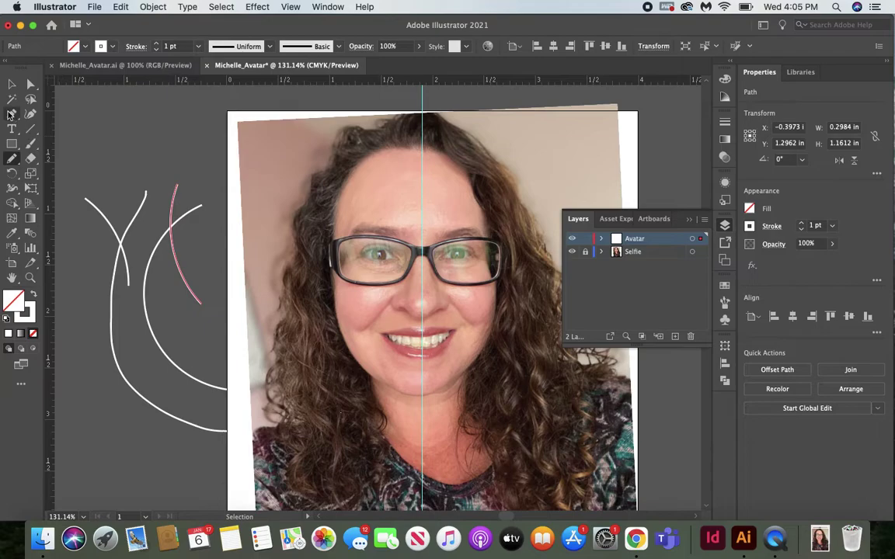
Reset the Pencil tool options to their defaults
double_click(12, 159)
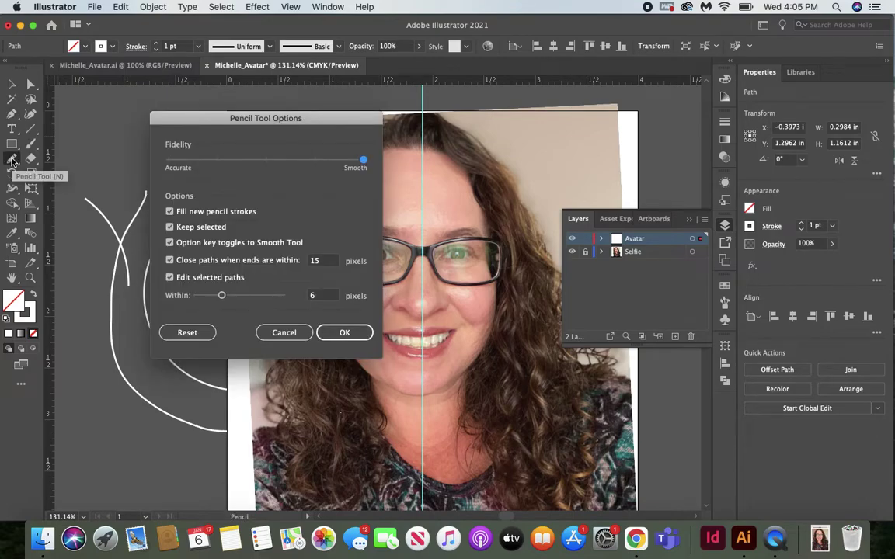
left_click(170, 212)
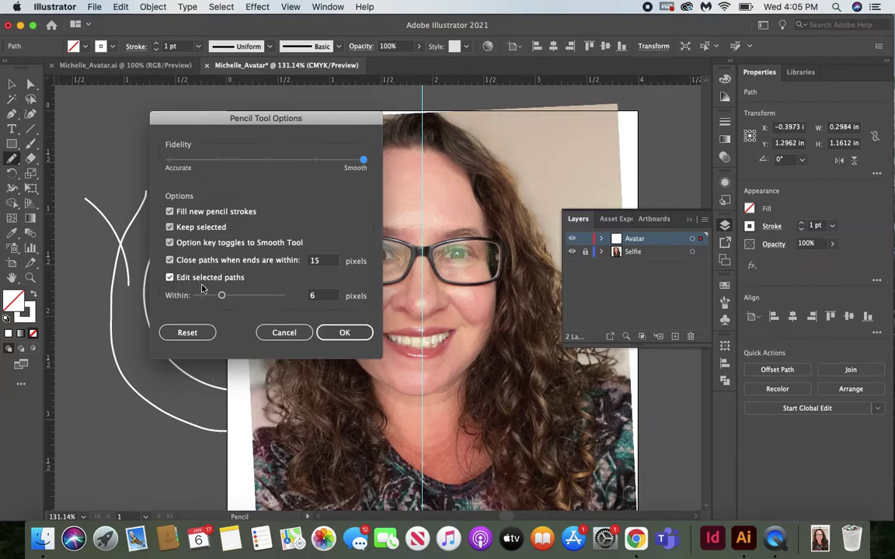
left_click(191, 335)
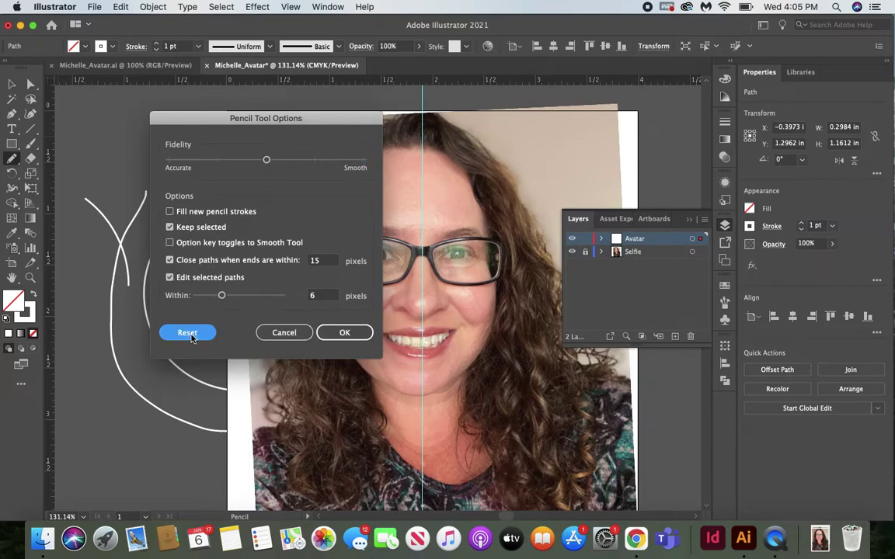
left_click(333, 334)
Draw three Pencil test curves, about 0.21 by 0.81 in beside the artboard and 0.55 by 1.87 and 0.38 by 1.22 in on the selfie
mouse_move(123, 172)
left_mouse_down()
mouse_move(145, 220)
mouse_move(140, 257)
left_mouse_up()
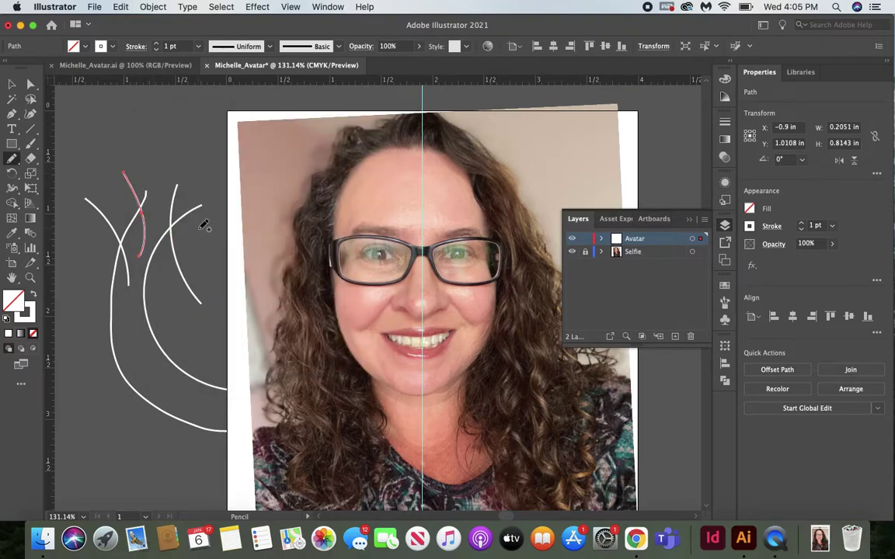
mouse_move(297, 153)
left_mouse_down()
mouse_move(260, 175)
mouse_move(251, 259)
mouse_move(297, 318)
mouse_move(294, 346)
left_mouse_up()
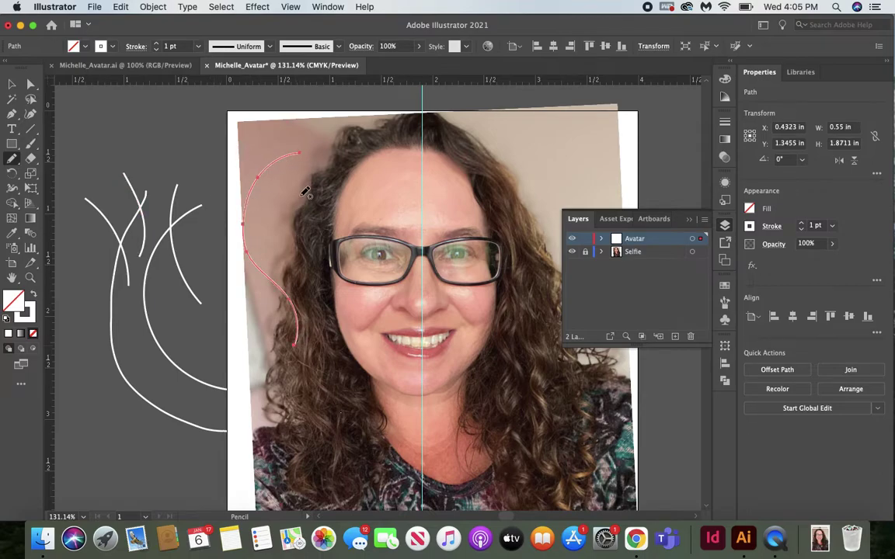
mouse_move(264, 145)
left_mouse_down()
mouse_move(305, 234)
mouse_move(298, 270)
left_mouse_up()
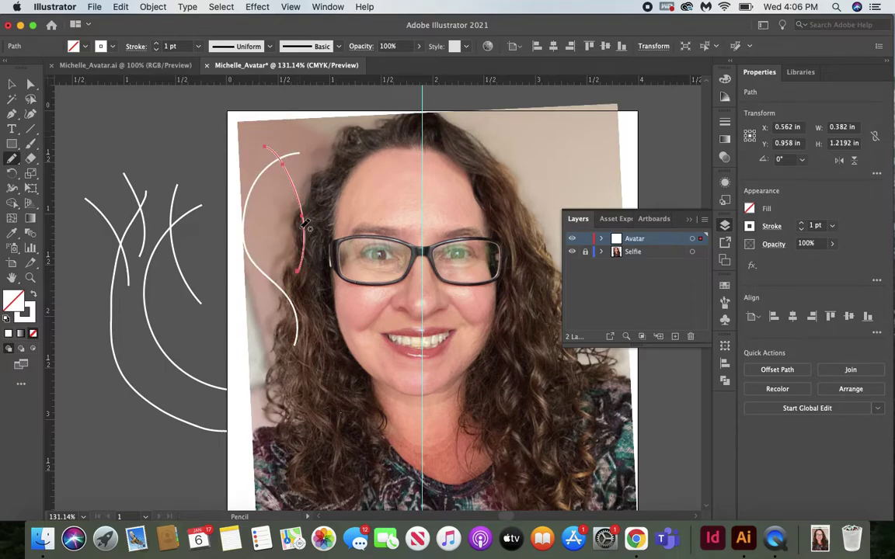
Disable Keep selected, Close paths when ends are within, and Edit selected paths in the Pencil options
double_click(12, 156)
left_click(170, 226)
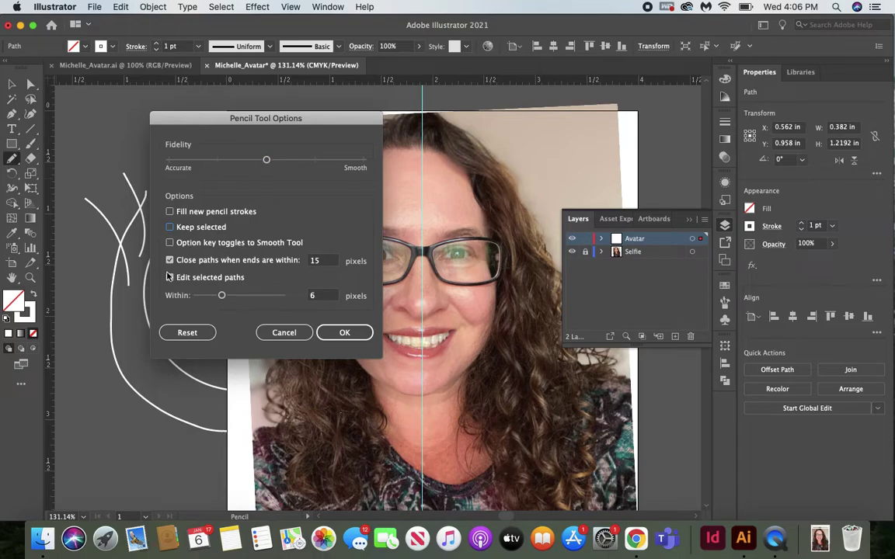
left_click(169, 261)
left_click(169, 277)
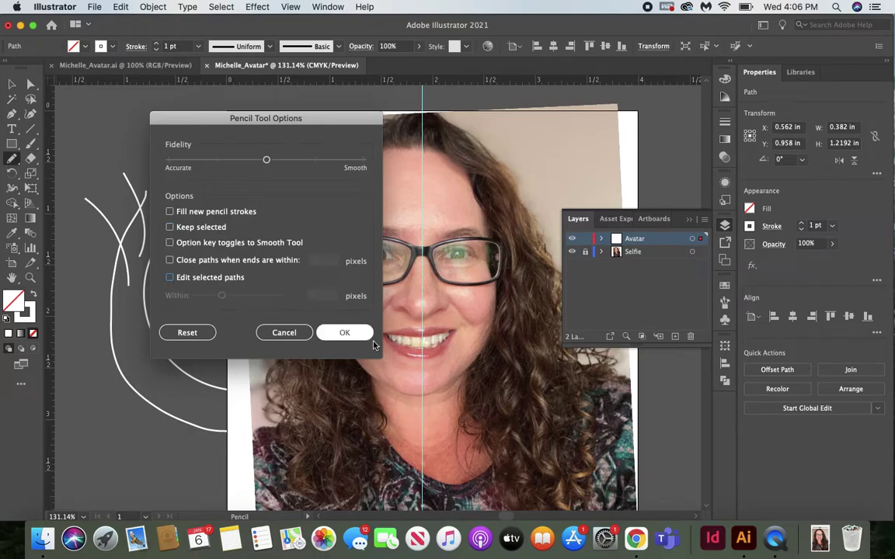
left_click(354, 336)
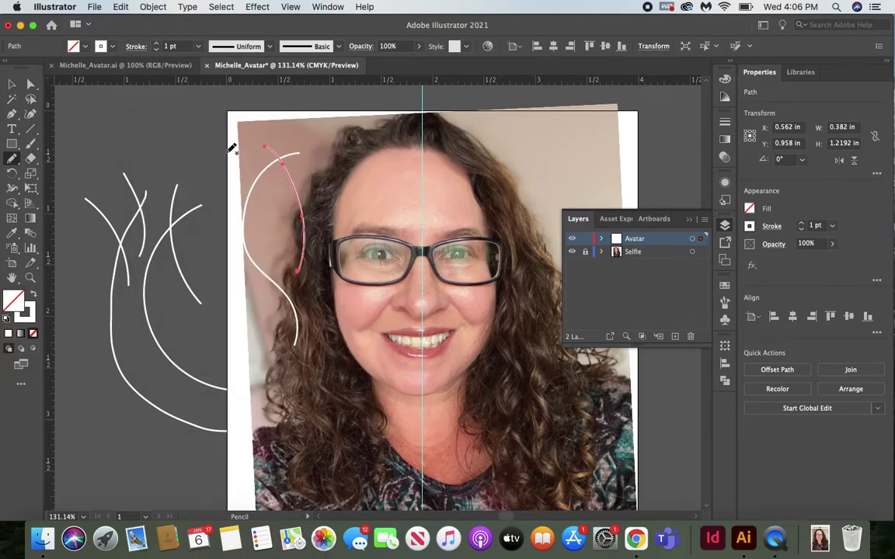
Draw a short Pencil curve across the artboard's left edge and delete all the test curves
left_click_drag(236, 184, 278, 211)
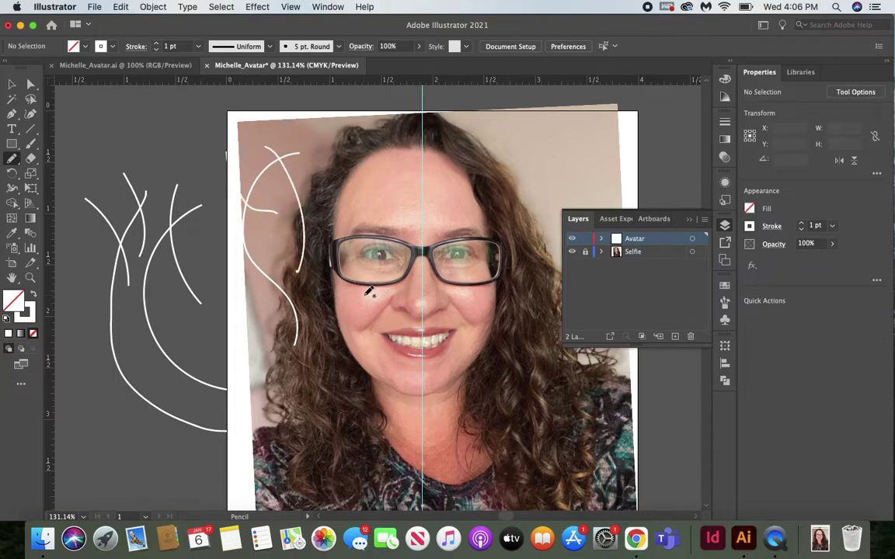
left_click(13, 84)
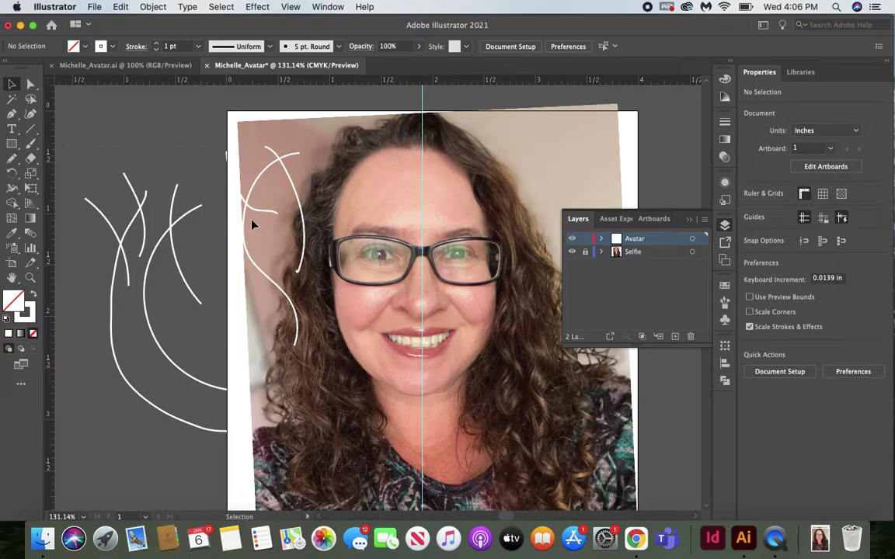
key("super+a")
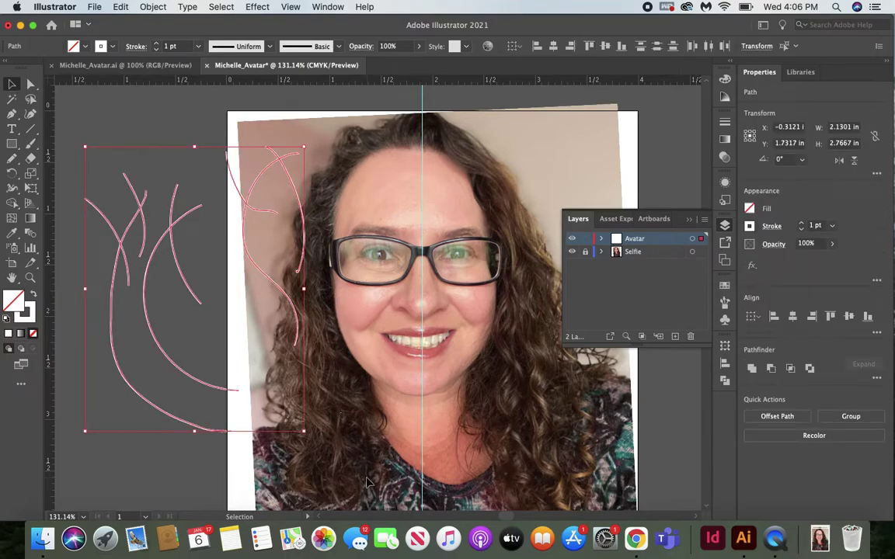
key("Delete")
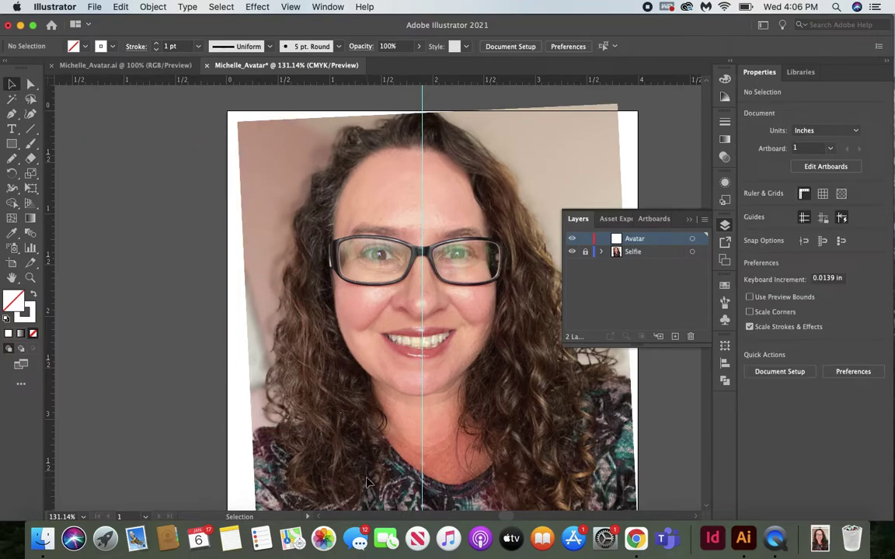
Draw a Pencil outline about 0.43 by 0.11 in around the left half of the upper lip and delete it
left_click(12, 158)
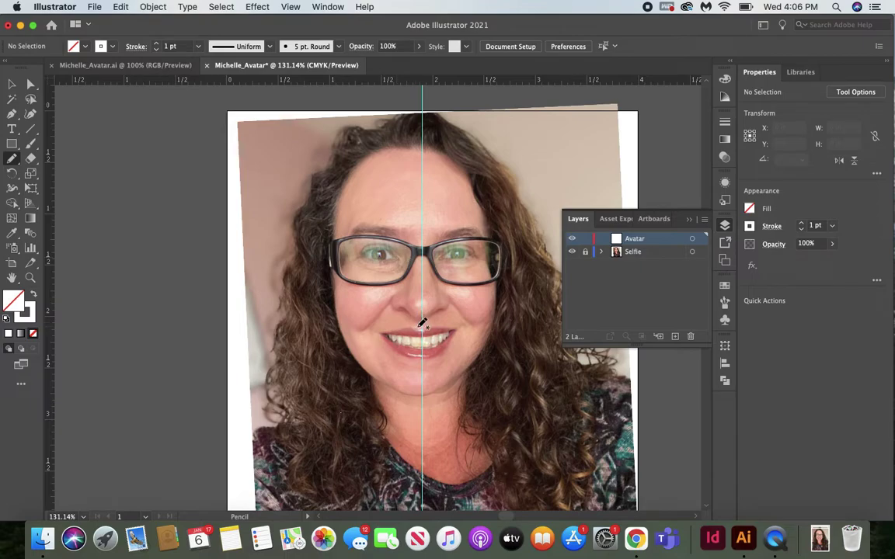
mouse_move(384, 331)
left_mouse_down()
mouse_move(427, 335)
mouse_move(439, 326)
left_mouse_up()
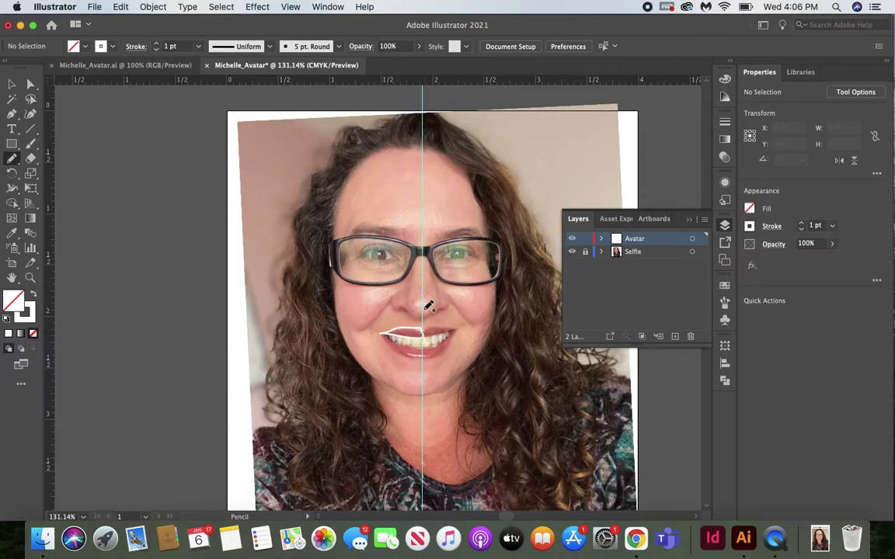
left_click(15, 86)
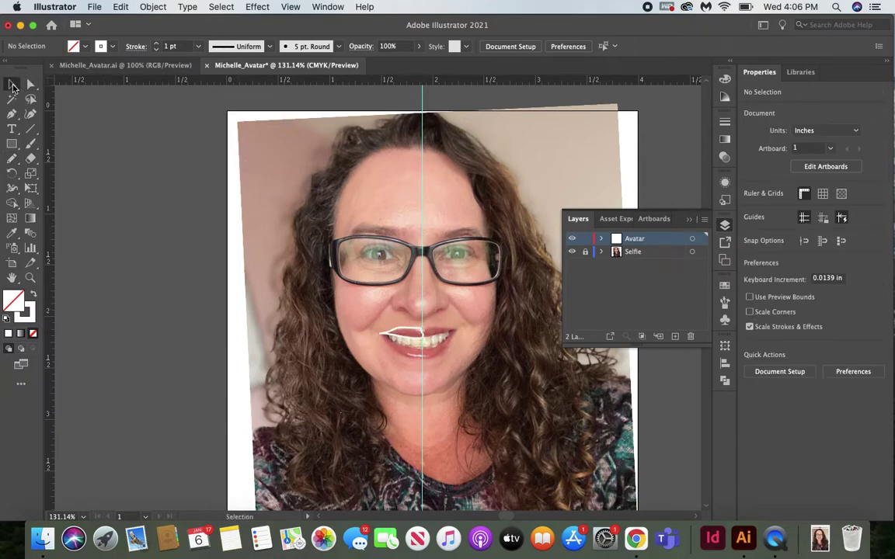
left_click(428, 342)
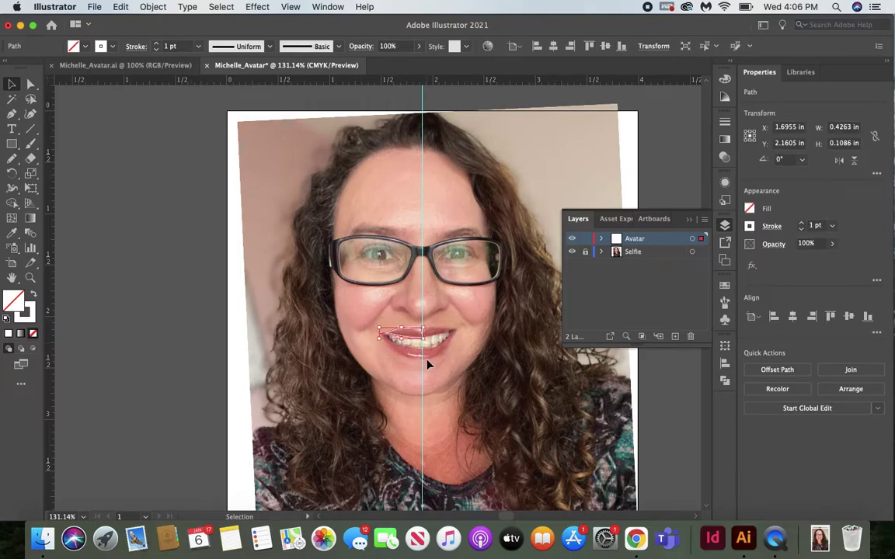
key("Delete")
Draw a closed, straight-sided test shape with four corners beside the artboard's left edge using the Pen tool
scroll(427, 363, "right", 2)
scroll(427, 364, "up", 1)
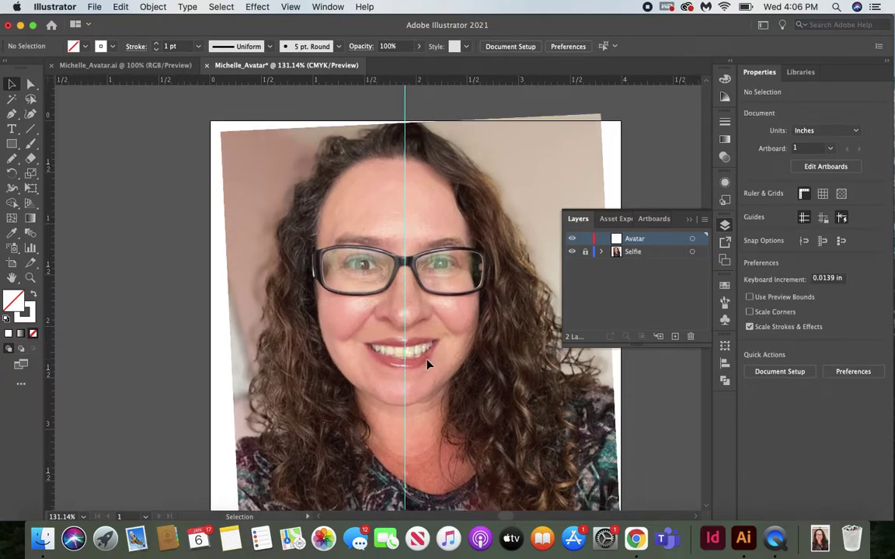
key("super+equal")
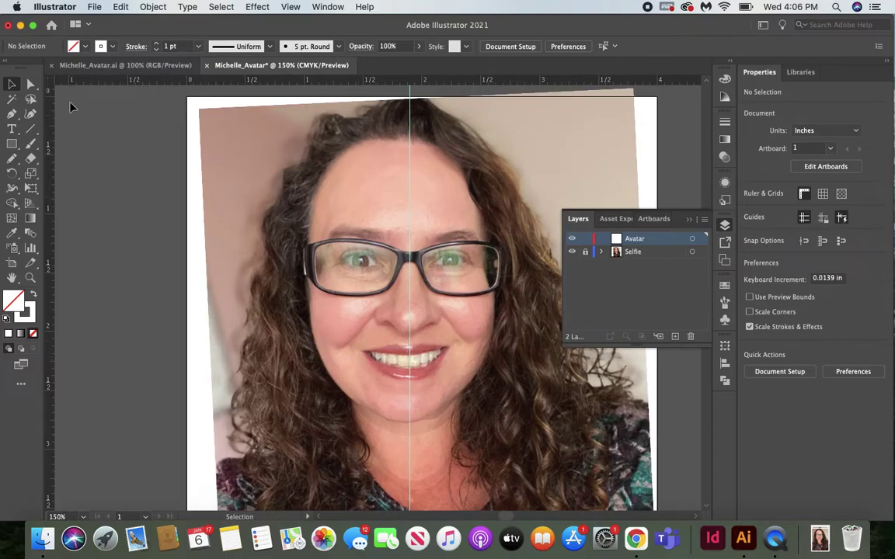
left_click(12, 115)
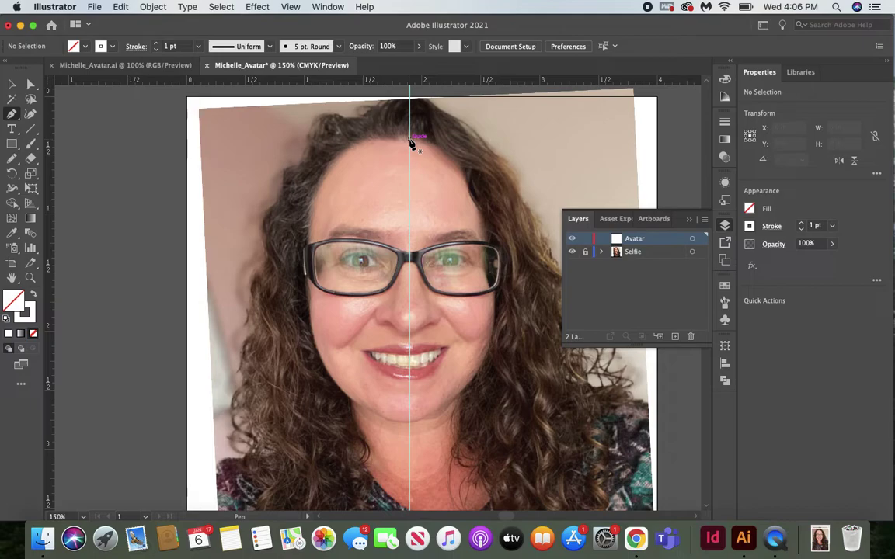
scroll(166, 186, "left", 6)
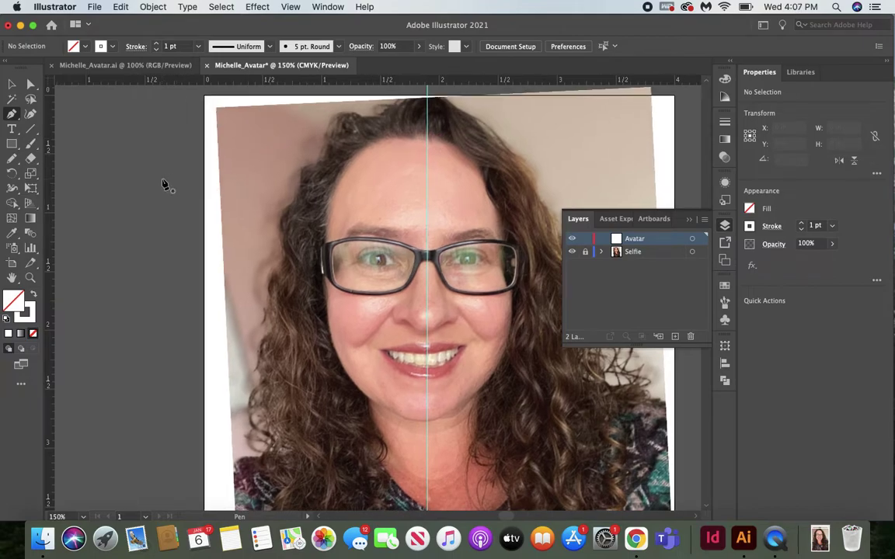
left_click(158, 238)
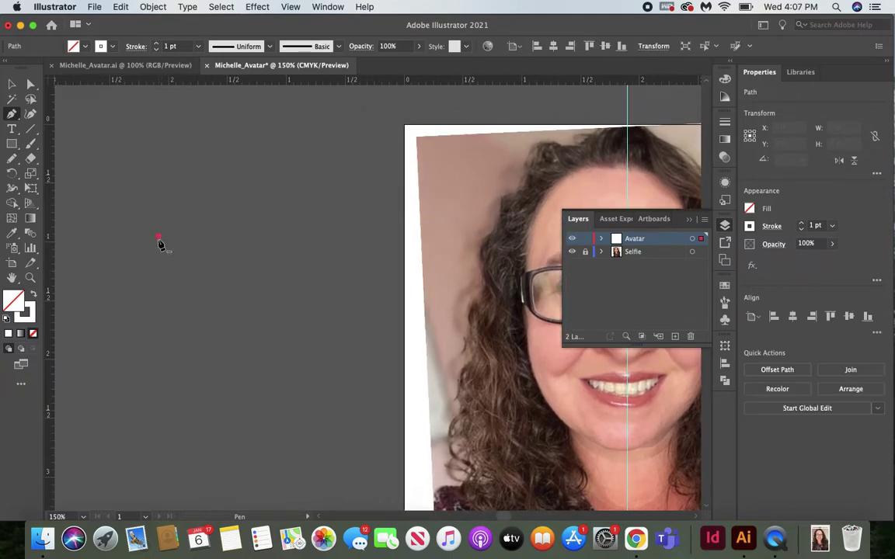
left_click(159, 348)
left_click(293, 250)
left_click(205, 276)
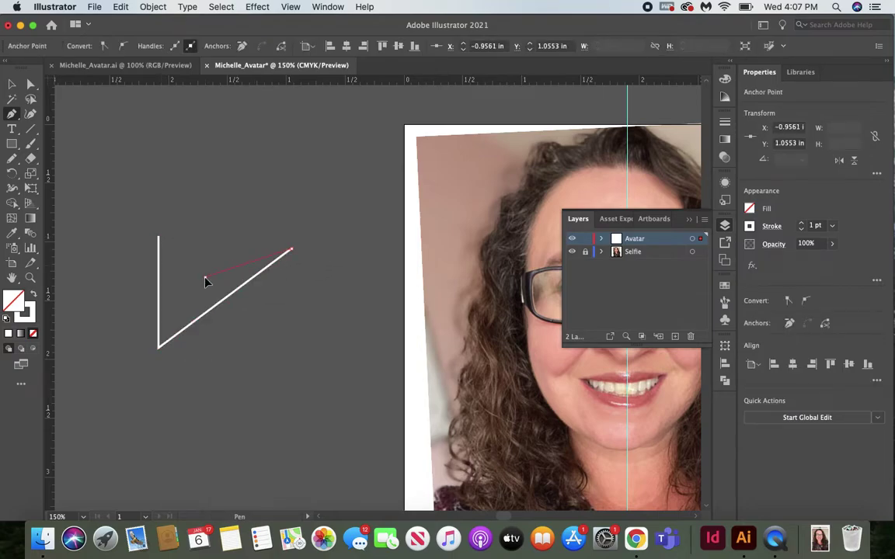
left_click(159, 238)
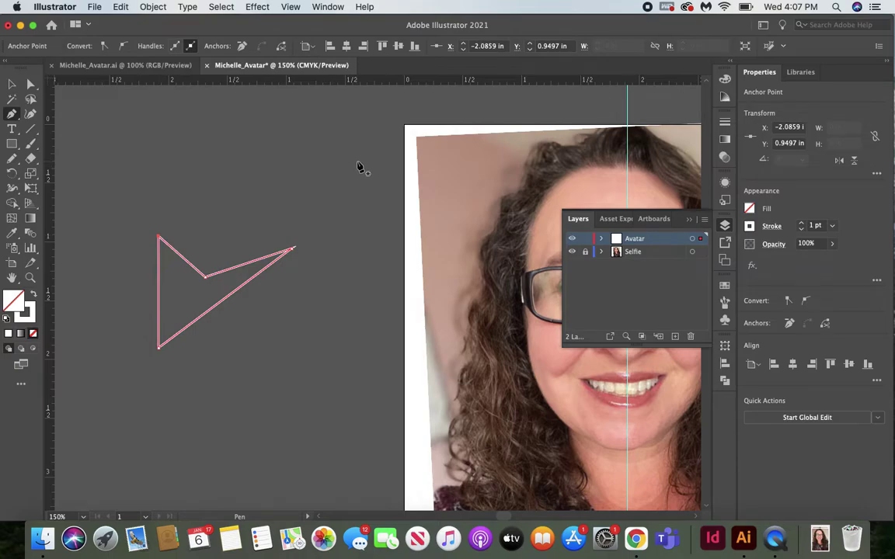
Draw a closed, winding S-like test shape of smooth Pen curves, about 2.02 by 2.13 in, above and across the straight-sided shape
scroll(359, 167, "up", 5)
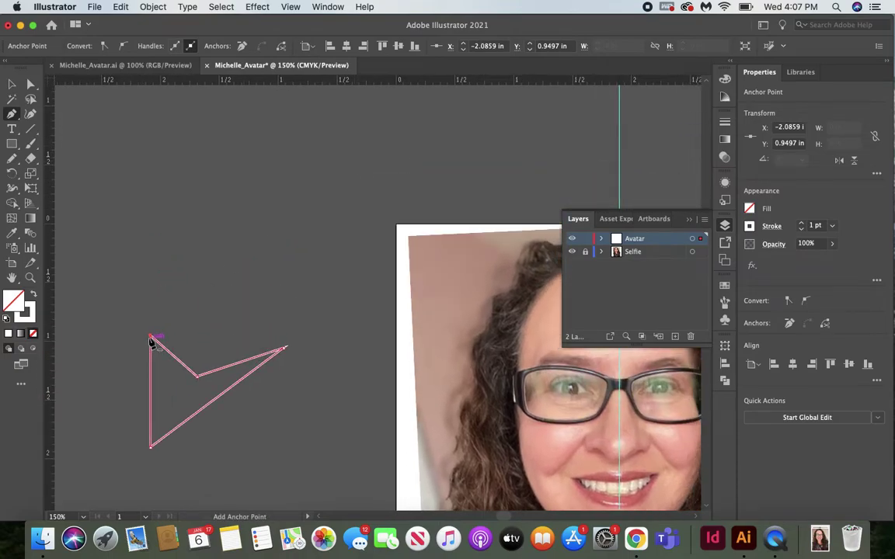
left_click(262, 175)
left_click_drag(161, 247, 206, 309)
left_click_drag(301, 285, 303, 299)
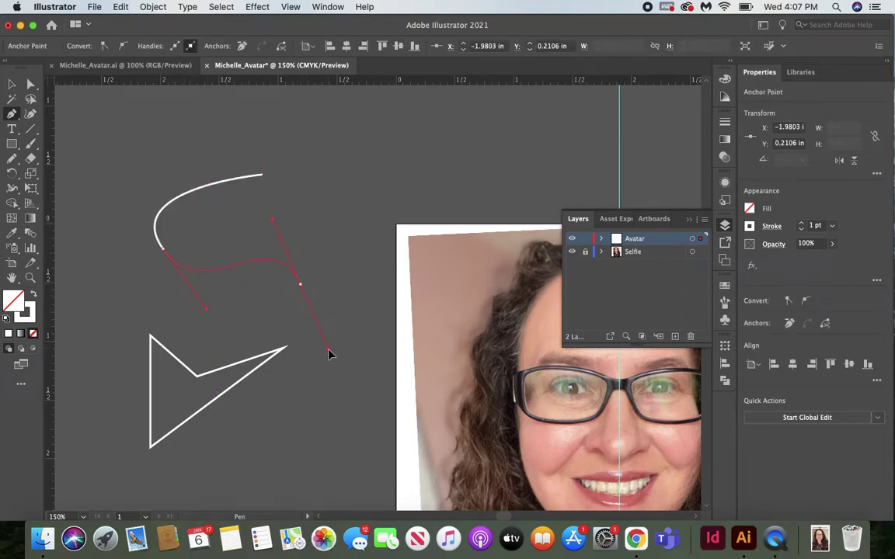
left_click_drag(327, 361, 327, 360)
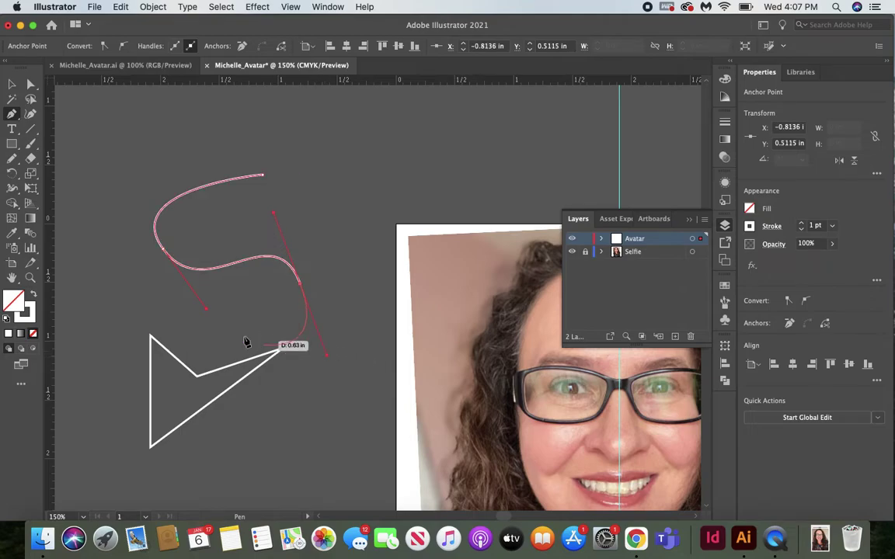
left_click_drag(217, 325, 197, 359)
left_click_drag(230, 392, 243, 410)
left_click_drag(303, 420, 346, 422)
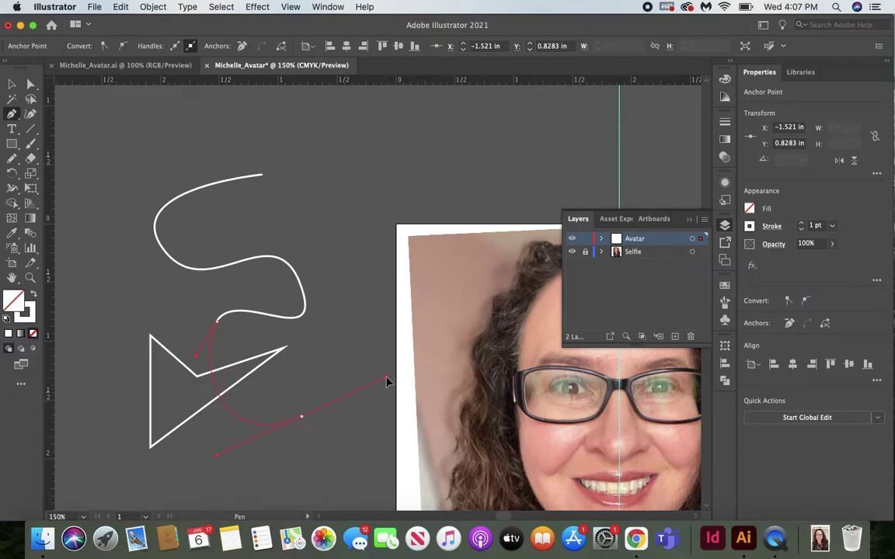
left_click_drag(387, 381, 387, 379)
left_click_drag(361, 245, 203, 225)
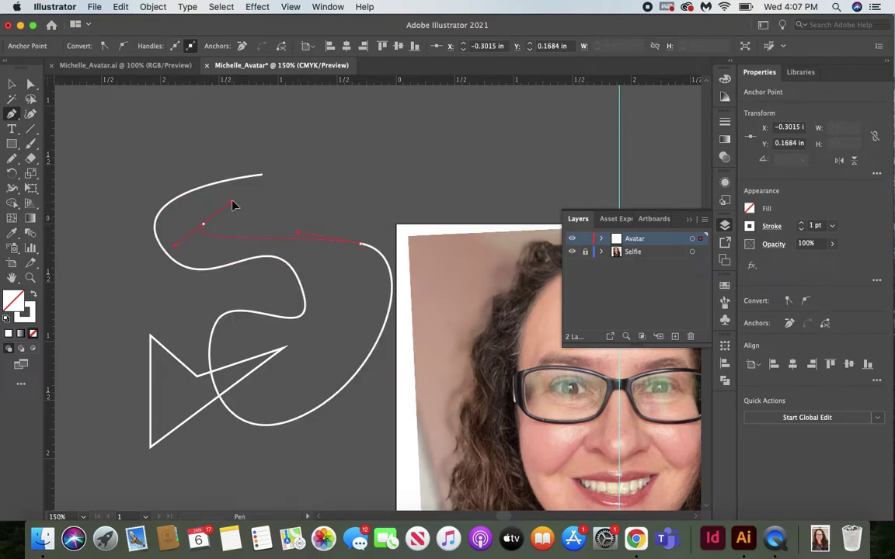
left_click_drag(314, 214, 313, 188)
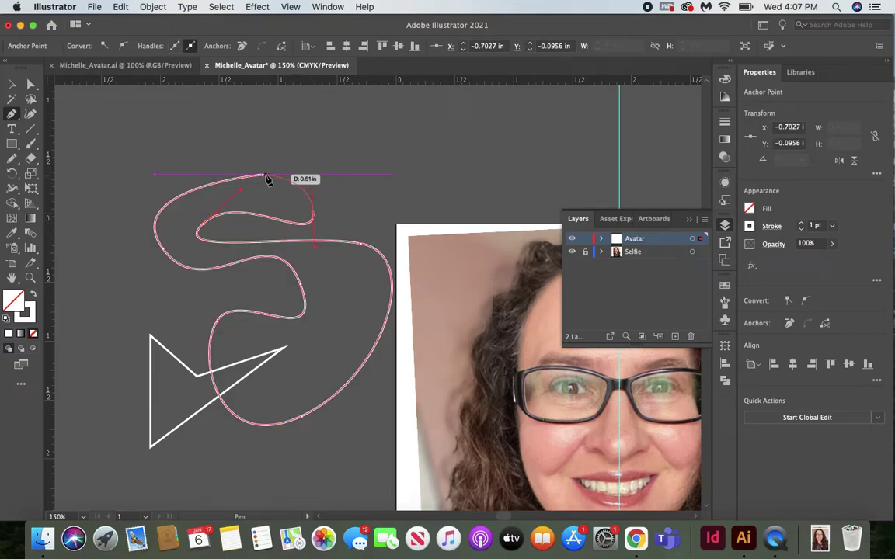
left_click_drag(262, 176, 186, 160)
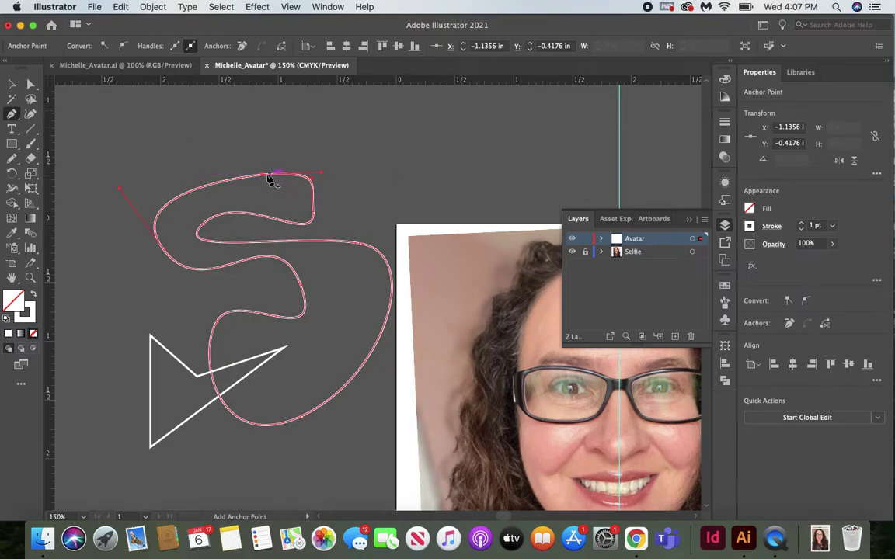
Move the curved test shape over the artboard's upper-left corner, swap its fill and stroke to give a white fill, and deselect it
key("v")
left_click_drag(216, 186, 281, 107)
scroll(225, 124, "right", 5)
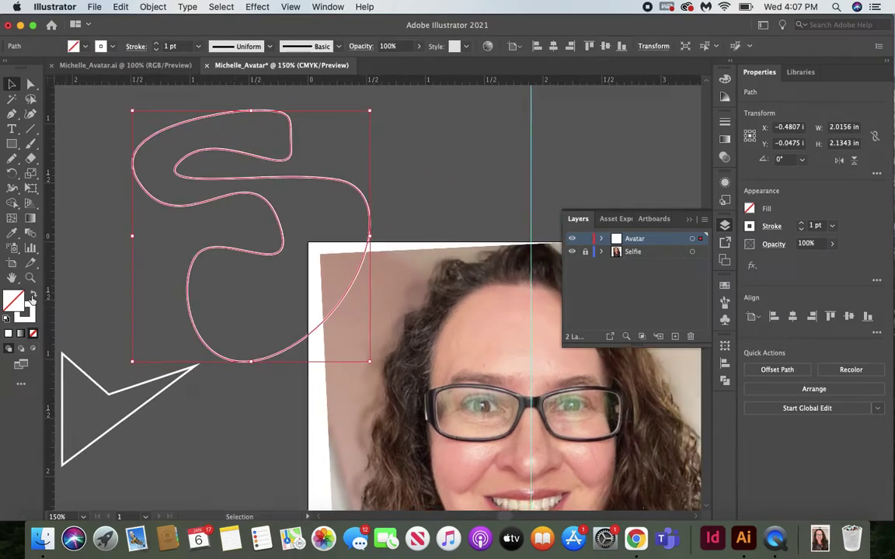
left_click(32, 293)
left_click(111, 258)
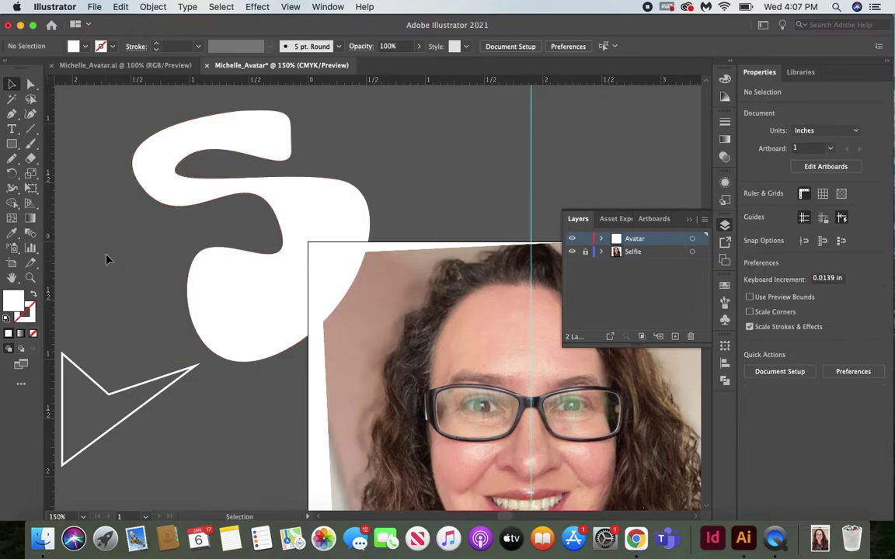
scroll(300, 241, "right", 3)
scroll(297, 242, "left", 4)
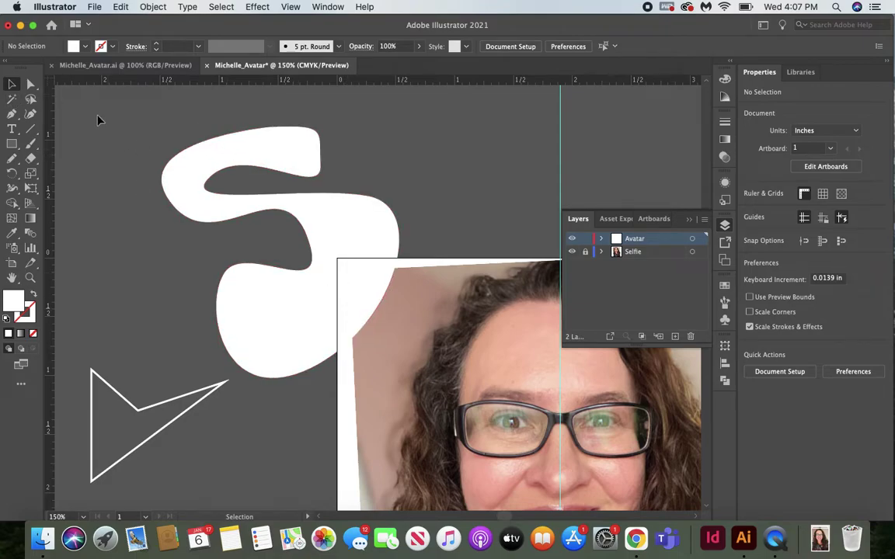
Delete the filled curved shape and the straight-sided test shape
left_click(282, 269)
key("Delete")
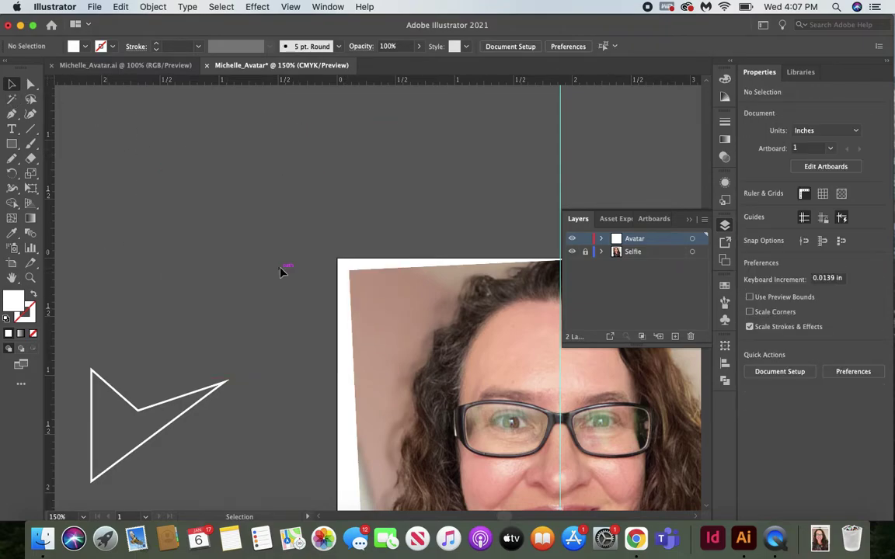
key("super+a")
key("Delete")
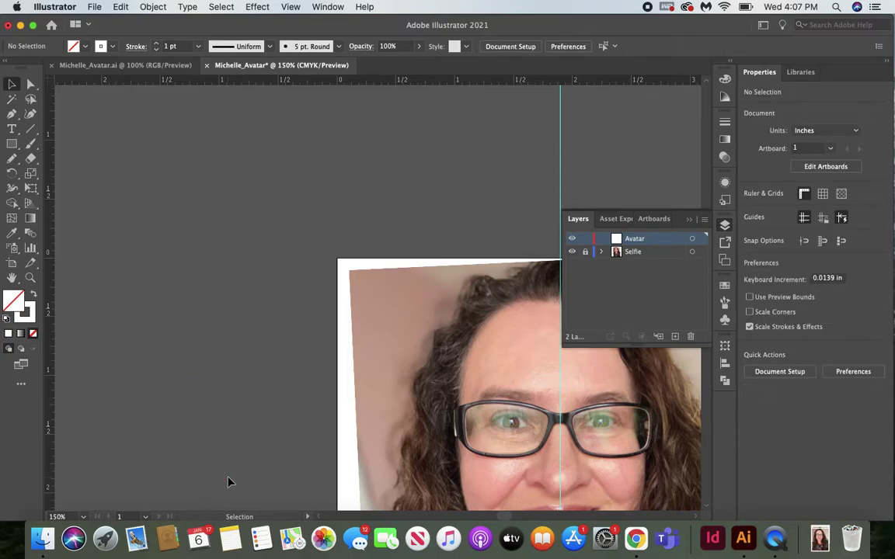
Trace the left half of the face with the Pen tool, from hairline to chin, and close the outline along the center guide
scroll(229, 482, "down", 5)
scroll(229, 482, "right", 7)
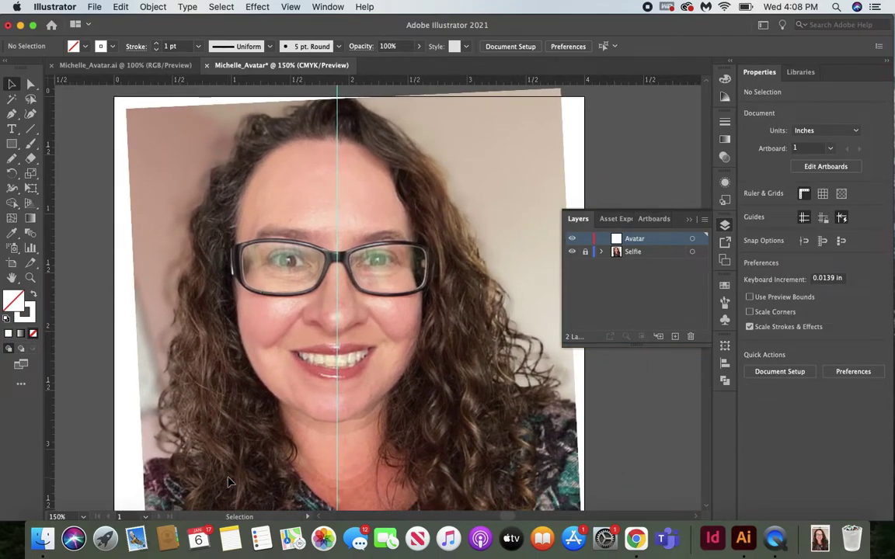
left_click(13, 117)
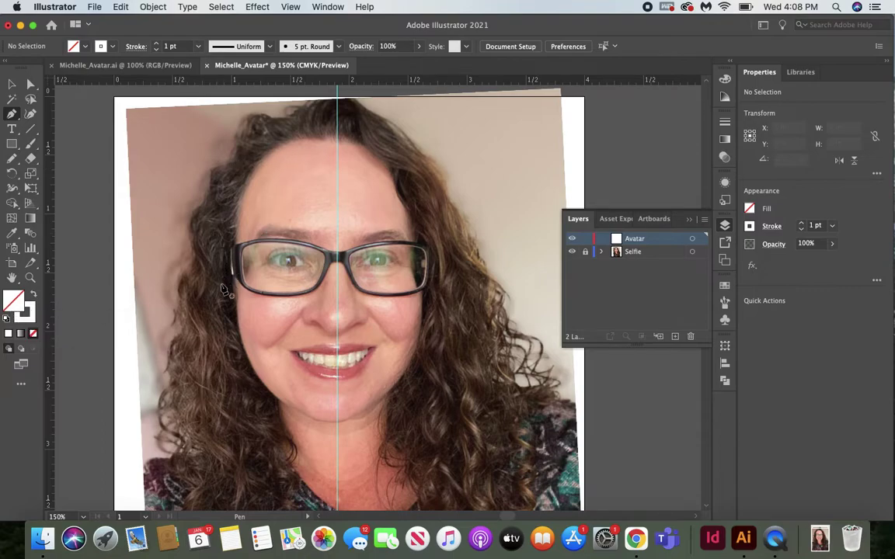
left_click(336, 142)
left_click_drag(268, 152, 248, 182)
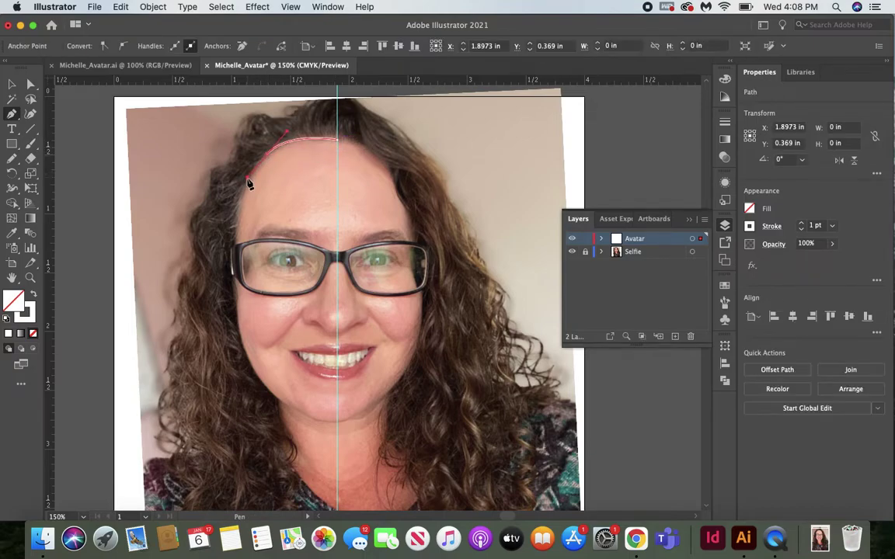
left_click_drag(240, 230, 236, 315)
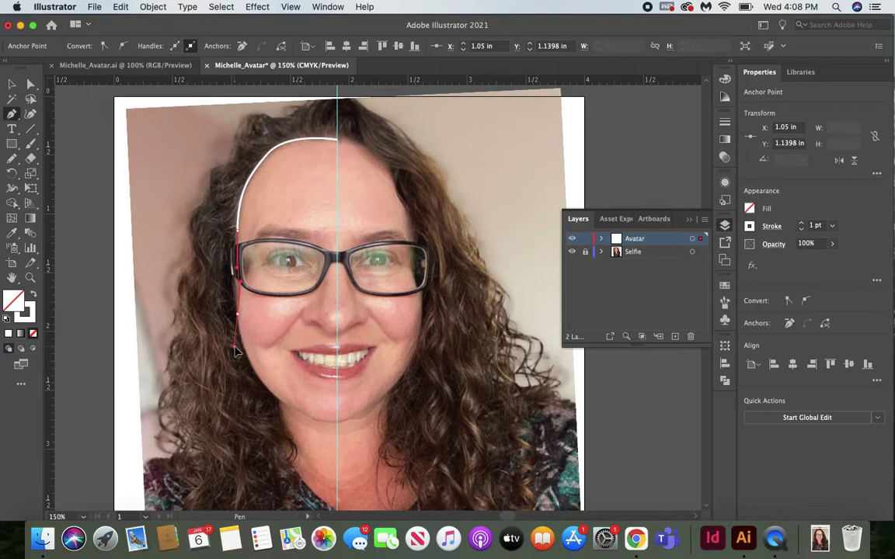
mouse_move(237, 352)
left_mouse_down()
mouse_move(277, 403)
mouse_move(317, 423)
mouse_move(346, 424)
left_mouse_up()
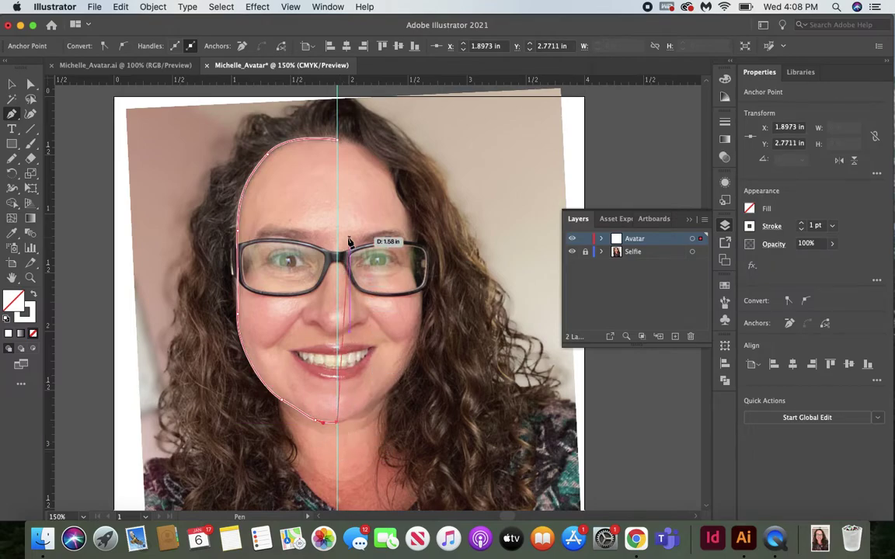
left_click(339, 144)
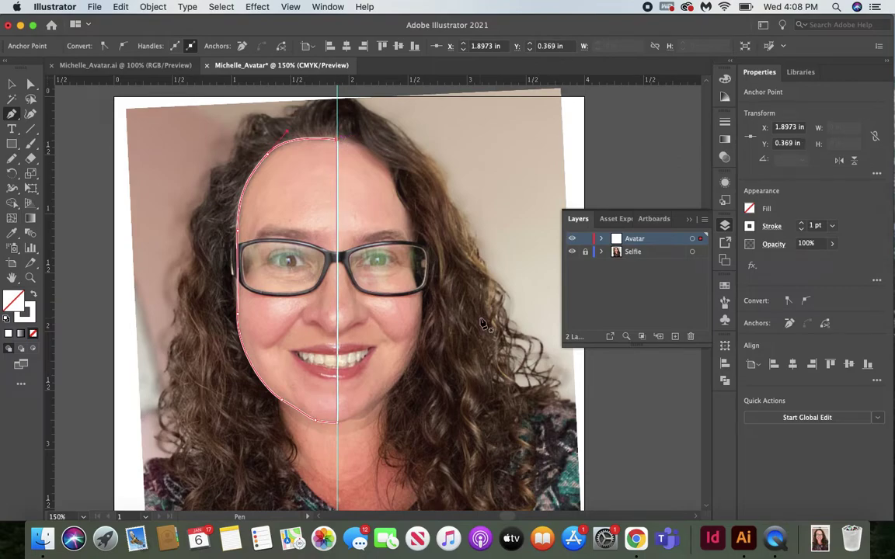
Trace the left eyebrow's upper edge from inner end to outer tip, about 0.52 by 0.24 in, and retract the tip's outgoing handle
key("z")
left_click(326, 251)
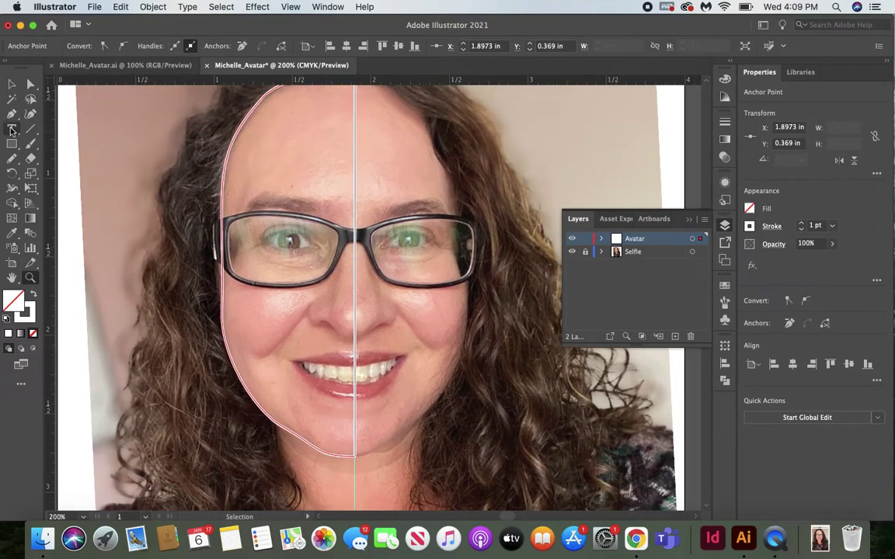
left_click(11, 113)
left_click(324, 202)
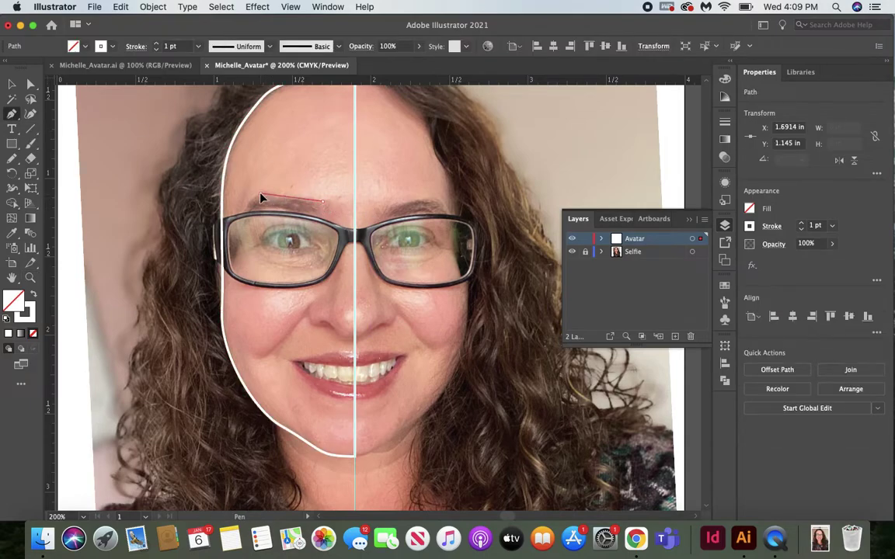
left_click_drag(251, 196, 241, 239)
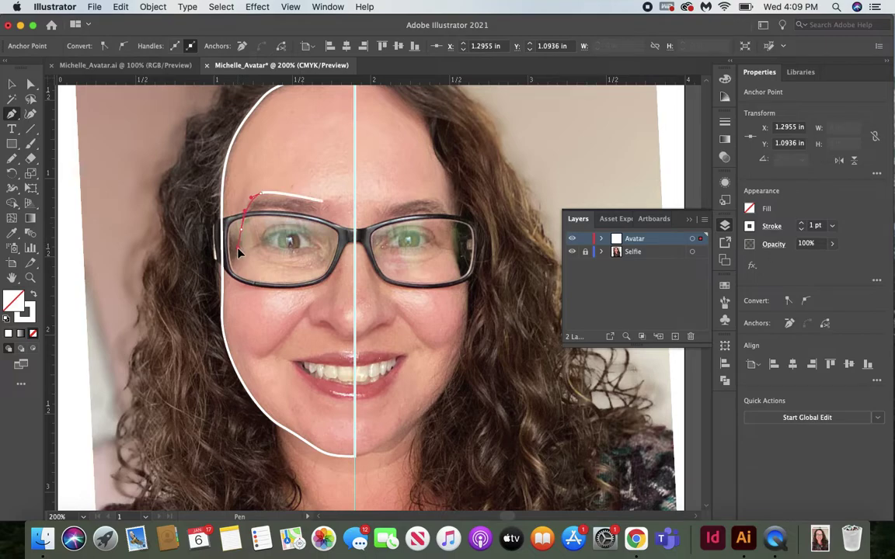
left_click_drag(241, 230, 240, 259)
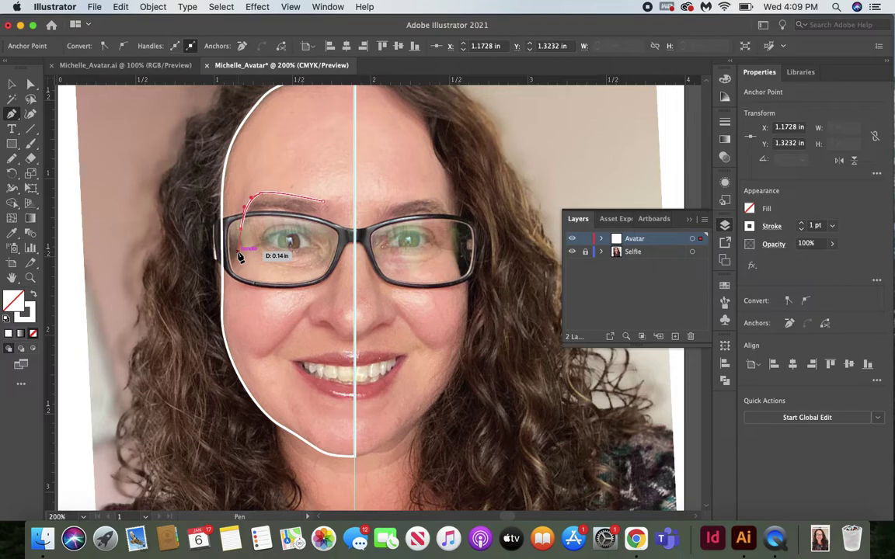
left_click_drag(240, 259, 239, 258)
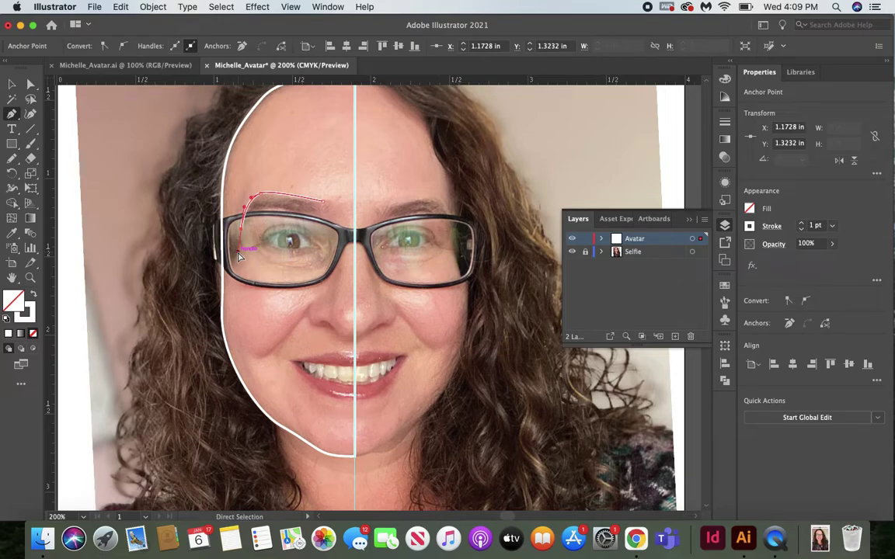
left_click_drag(240, 257, 243, 241)
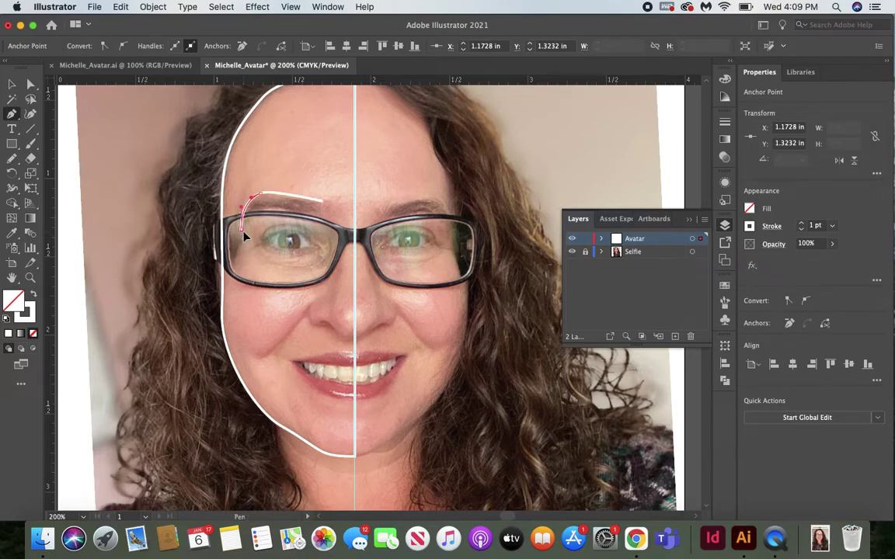
Trace the left eyebrow's lower edge back from the outer tip and close the outline around its inner end
mouse_move(244, 238)
left_mouse_down()
mouse_move(268, 211)
mouse_move(281, 213)
left_mouse_up()
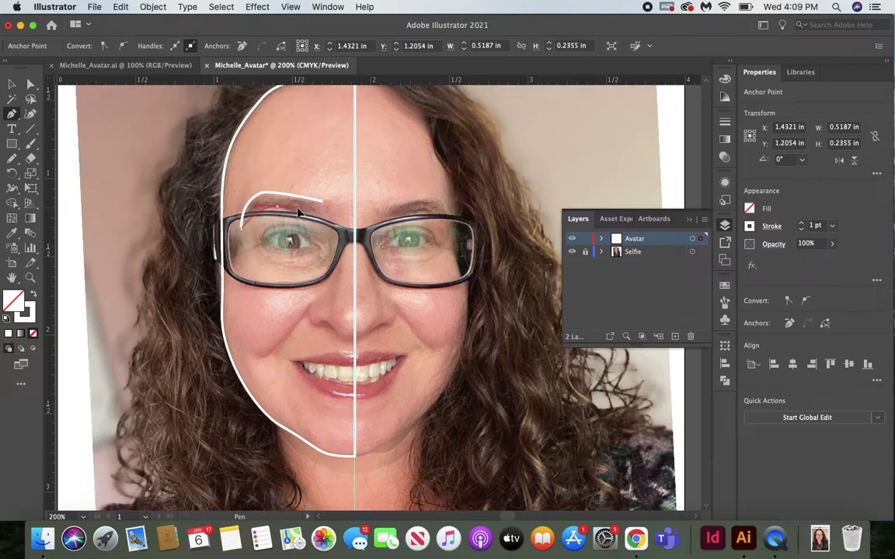
left_click(329, 215)
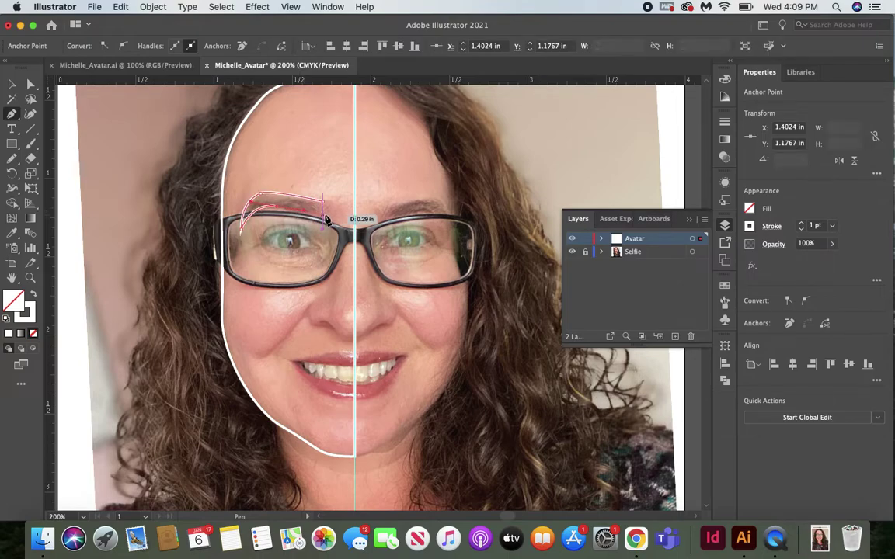
left_click_drag(329, 210, 313, 201)
left_click(314, 202)
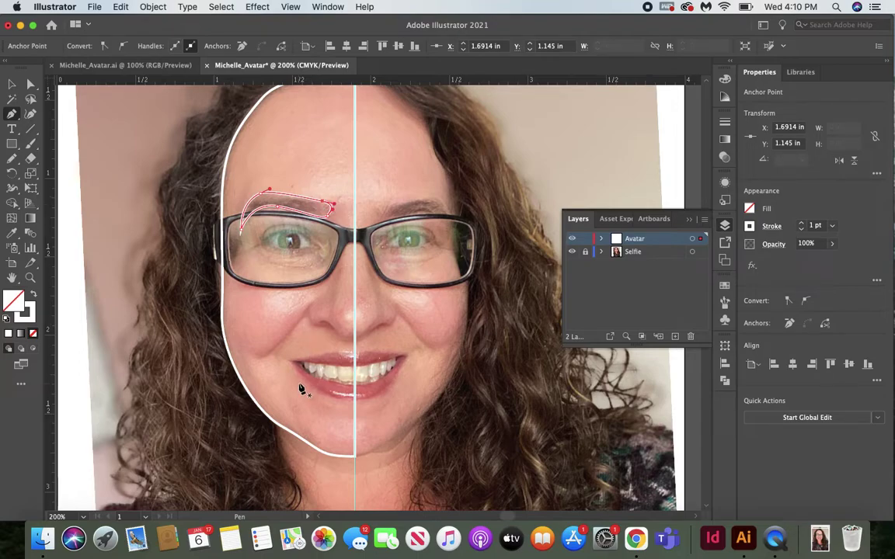
scroll(302, 388, "down", 1)
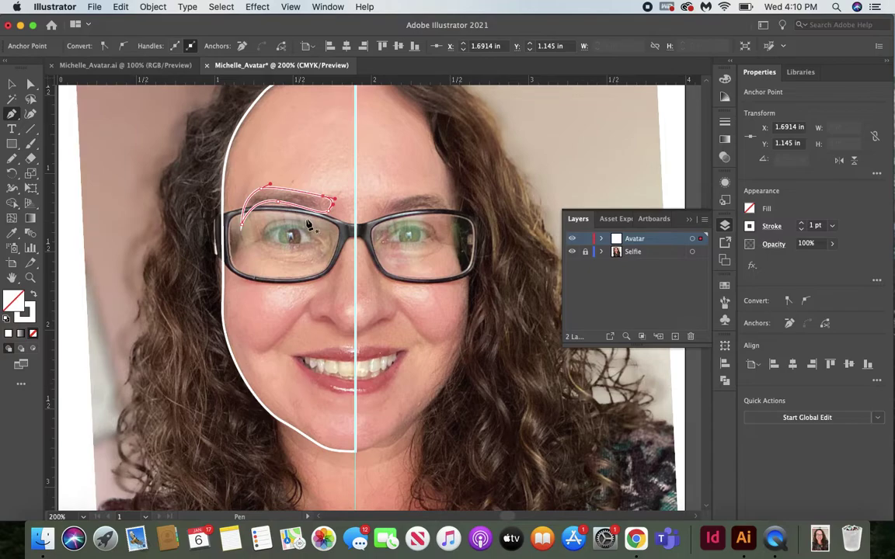
Trace the left eye's upper lash line with the Pen tool as a closed crescent, about 0.32 by 0.13 in
left_click(30, 279)
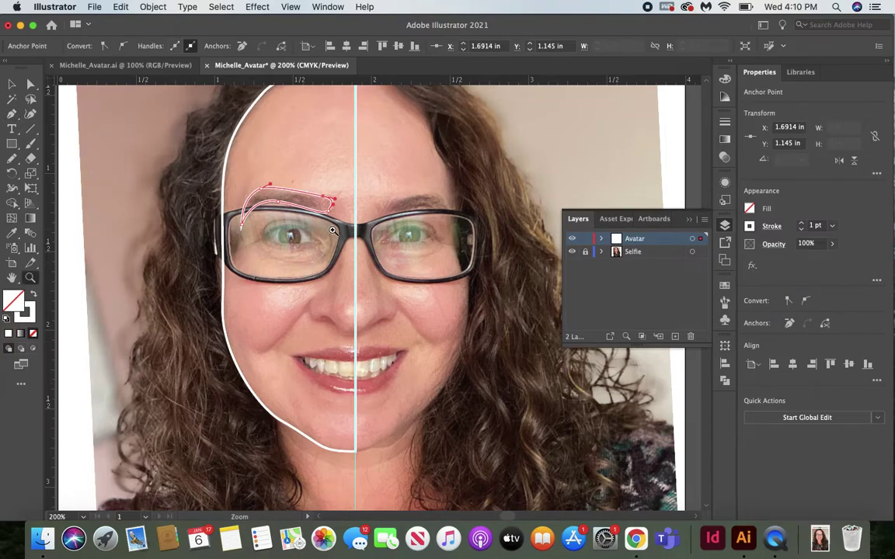
left_click(300, 249)
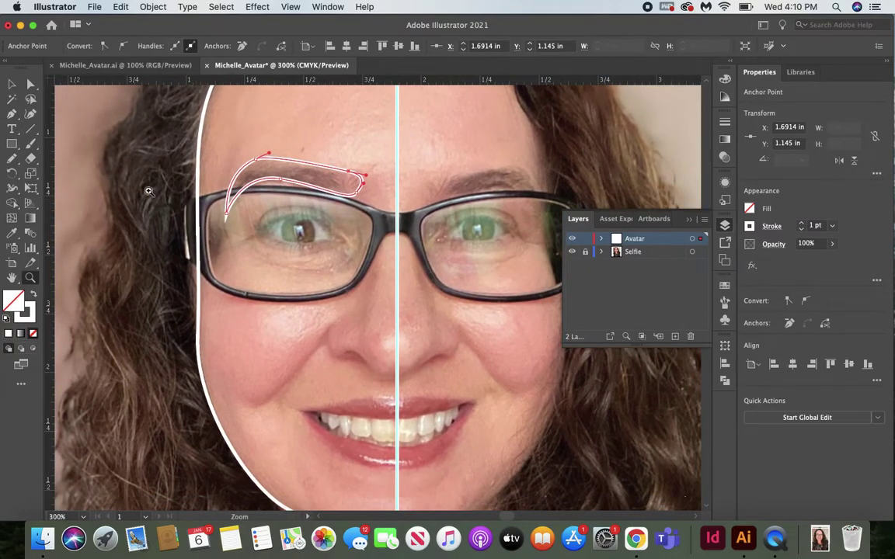
left_click(14, 115)
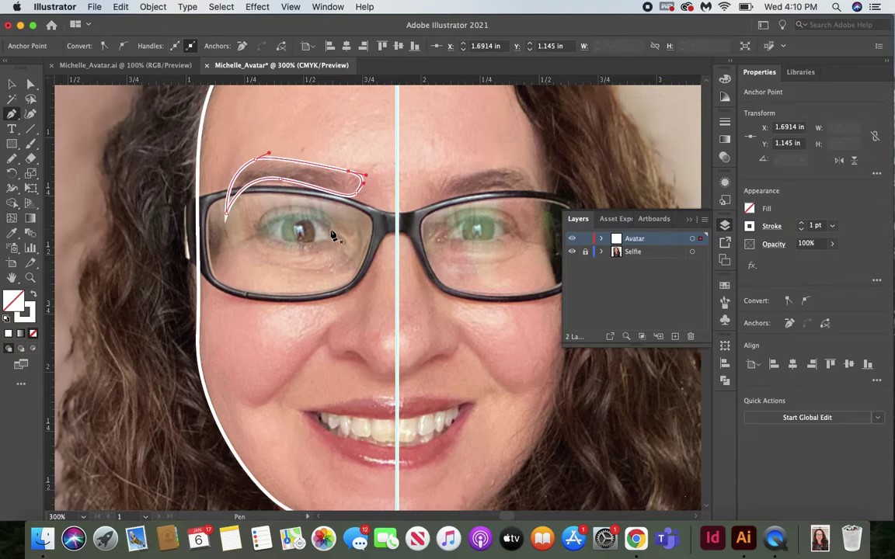
left_click_drag(311, 224, 235, 255)
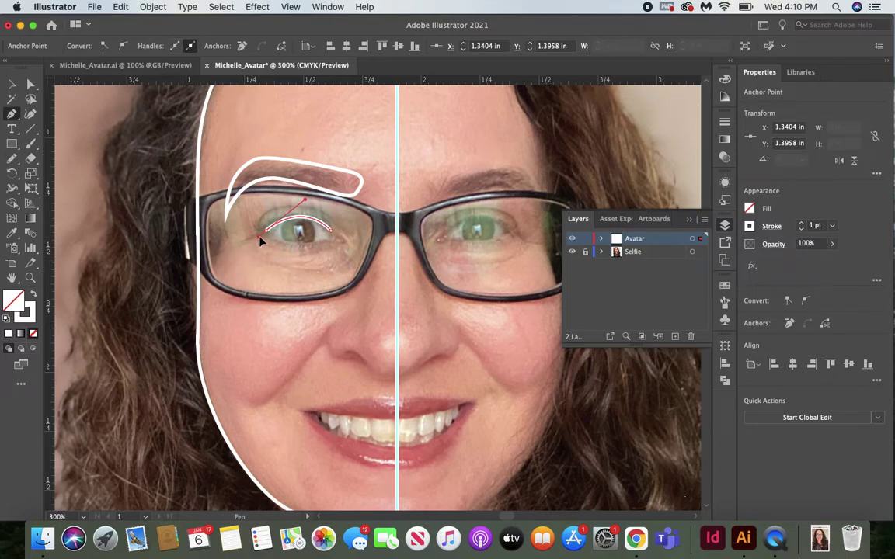
left_click_drag(257, 239, 306, 200)
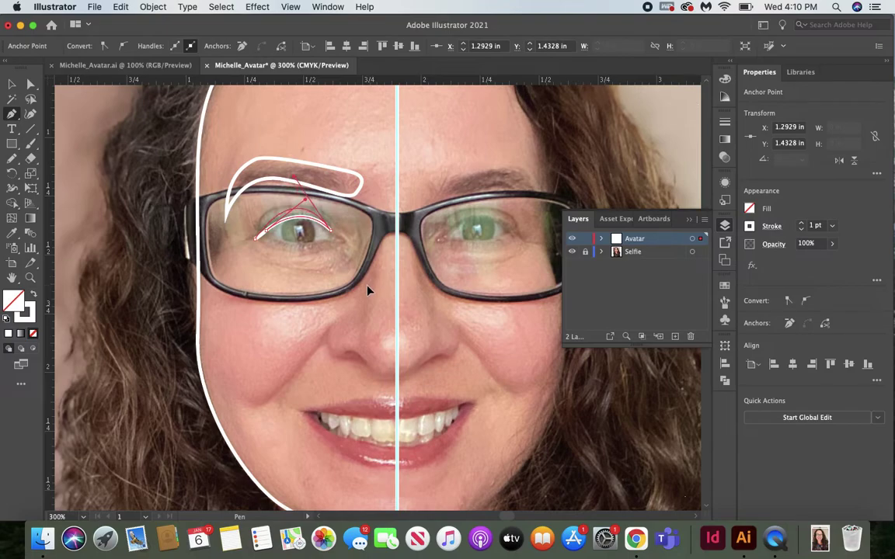
key("super+z")
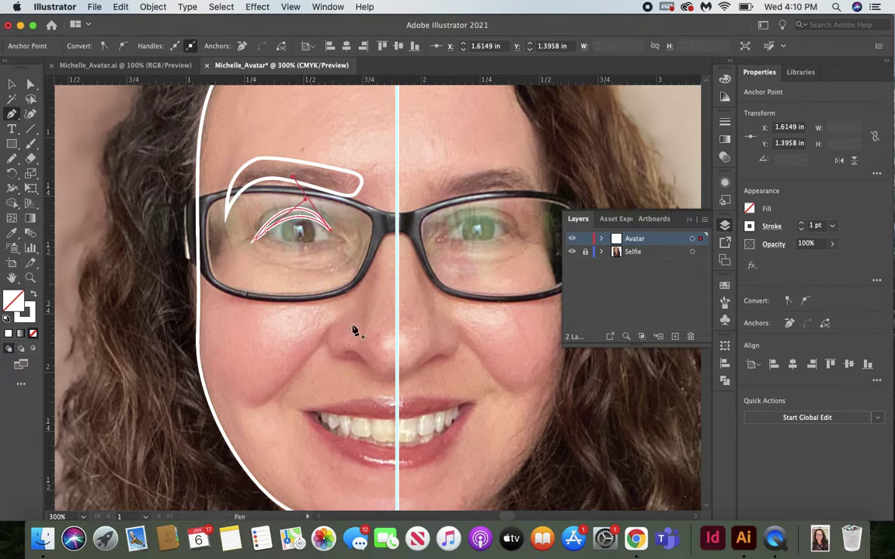
Trace the left nostril with the Pen tool as a small closed curved shape tapering toward the center guide
left_click(347, 358, "super")
mouse_move(346, 355)
left_mouse_down()
mouse_move(378, 370)
mouse_move(351, 360)
left_mouse_up()
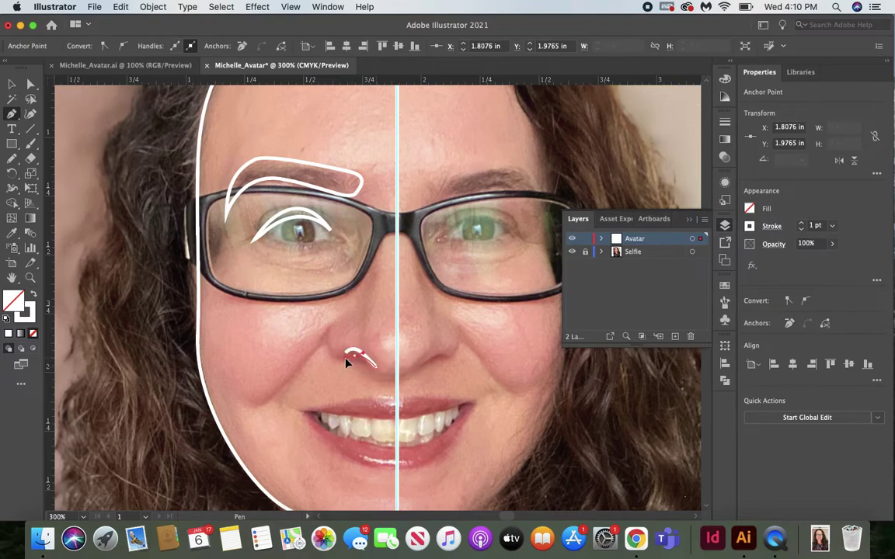
left_click(349, 354)
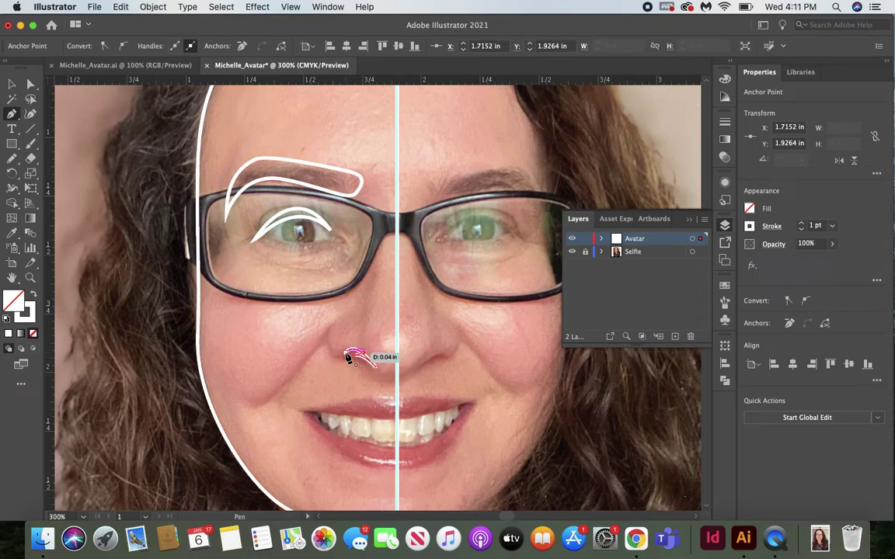
left_click(353, 355)
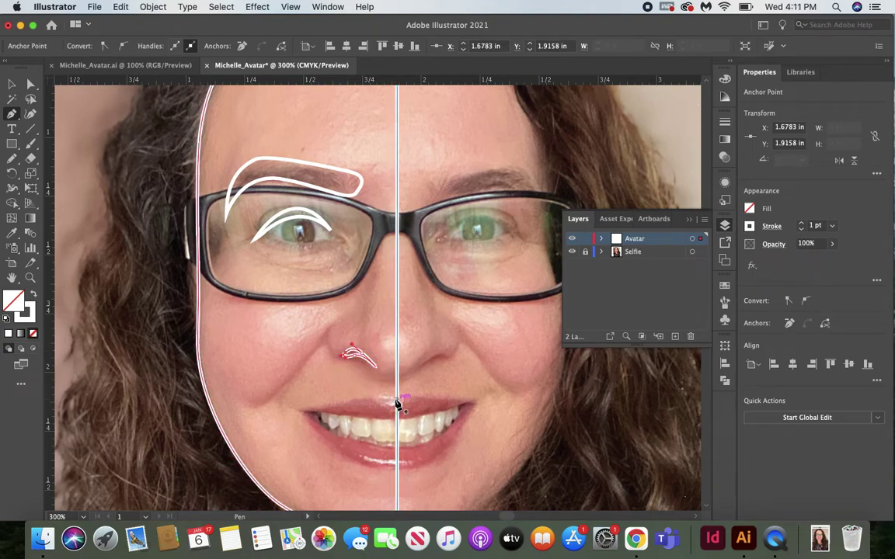
Trace the left halves of the upper and lower lips as two closed shapes running from the center guide to the mouth corner
mouse_move(397, 403)
left_mouse_down()
mouse_move(361, 400)
mouse_move(299, 420)
mouse_move(397, 425)
mouse_move(398, 403)
left_mouse_up()
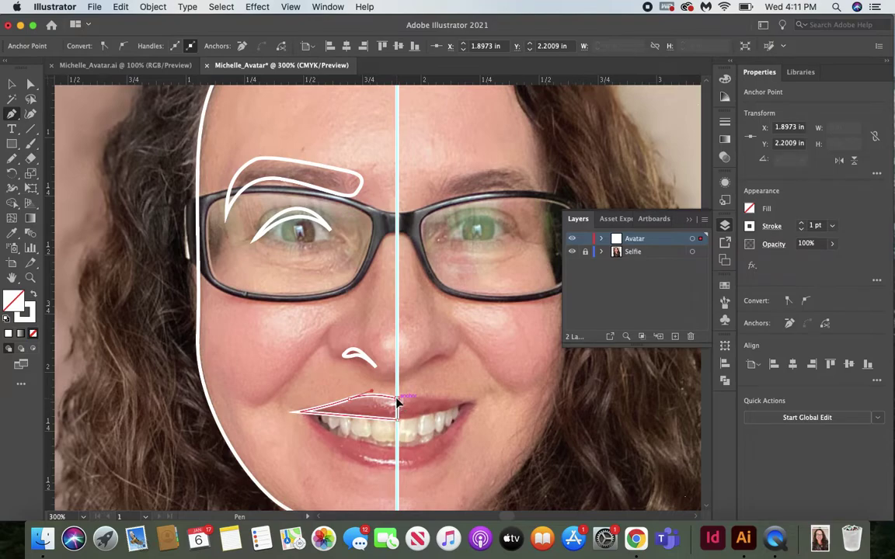
scroll(398, 404, "down", 3)
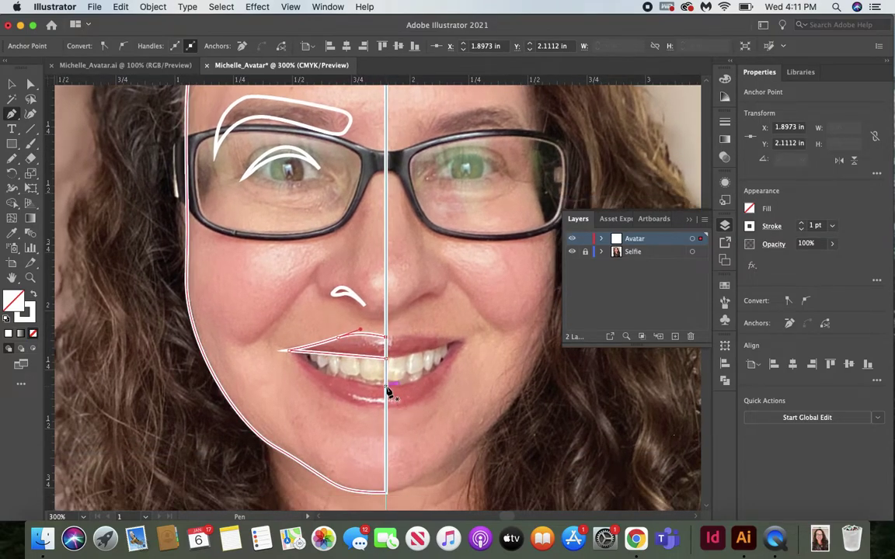
key("Escape")
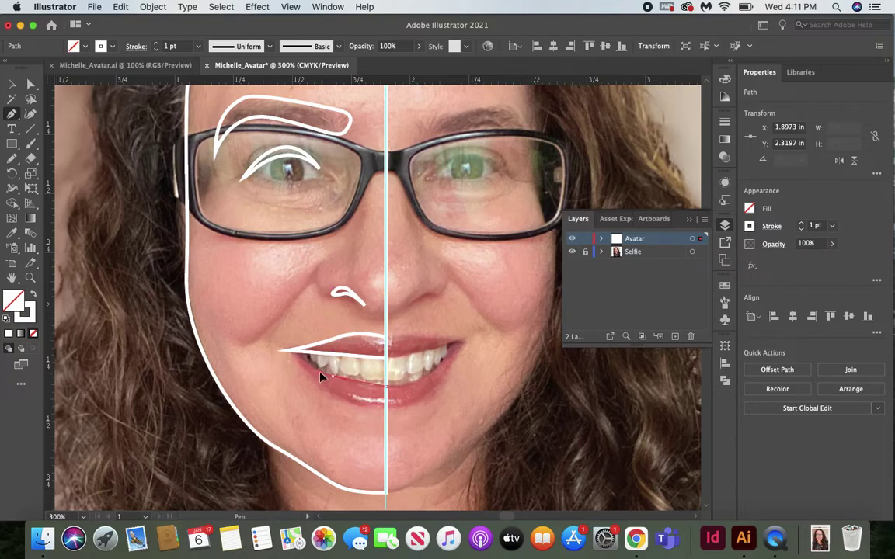
left_click_drag(283, 351, 387, 393)
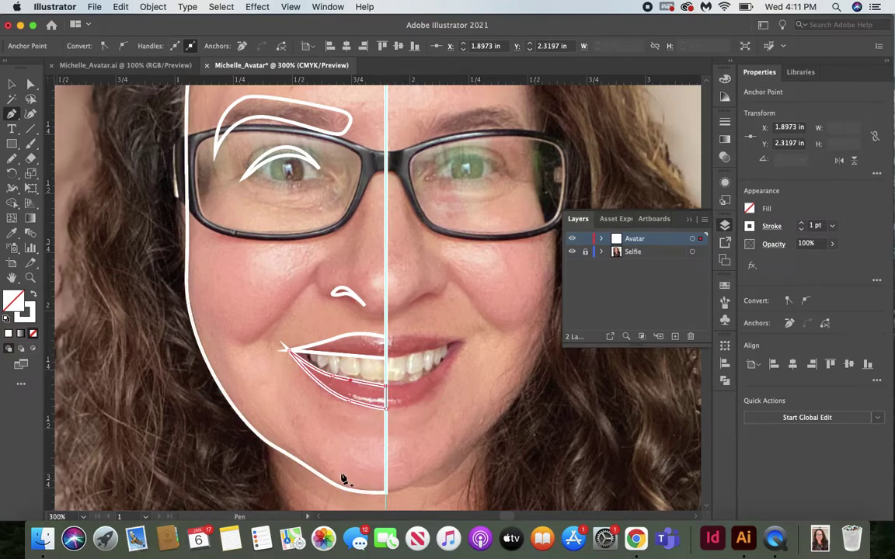
Draw an iris ellipse about 0.14 by 0.13 in over the left eye and a pupil circle about 0.06 in wide inside it
scroll(343, 475, "up", 3)
scroll(343, 479, "up", 3)
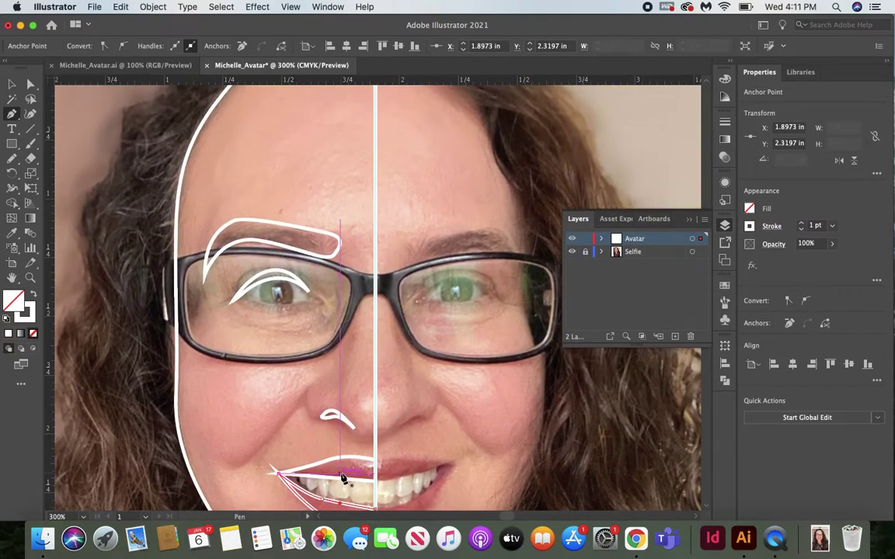
scroll(344, 479, "up", 2)
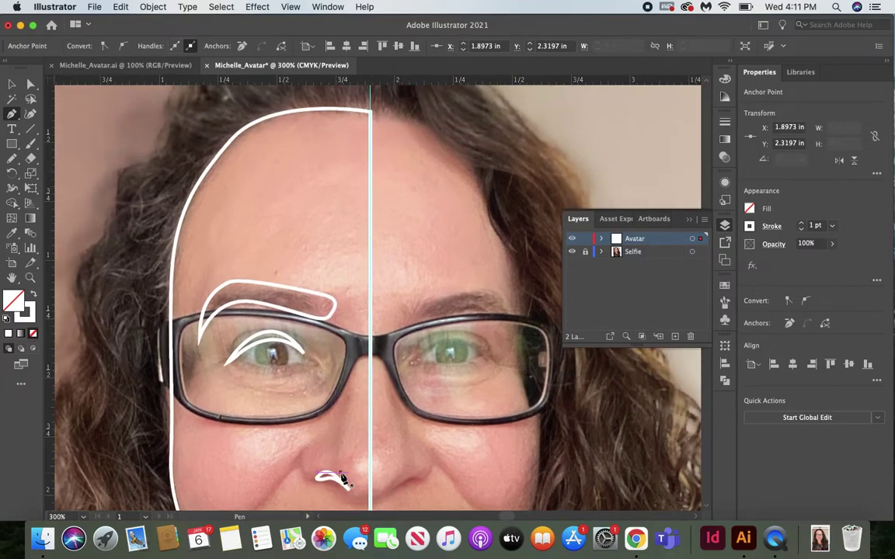
scroll(344, 480, "down", 3)
scroll(343, 480, "down", 3)
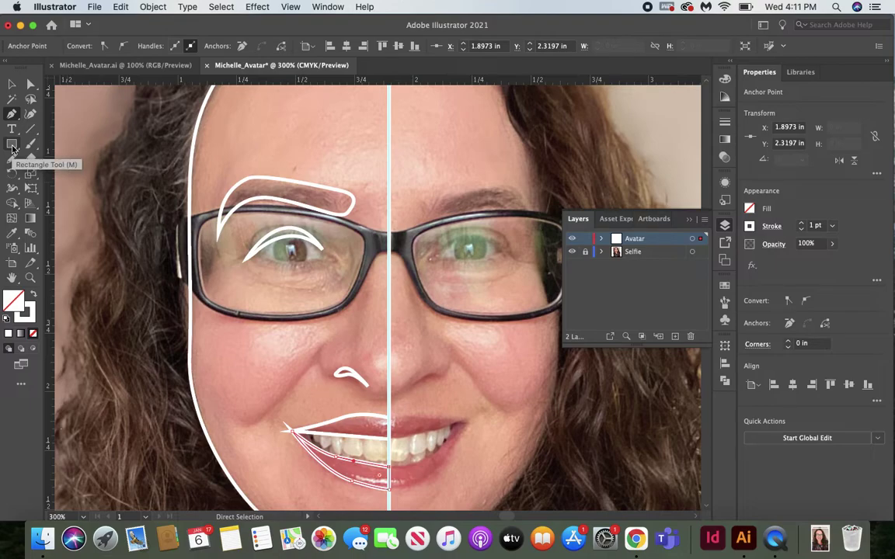
left_click(13, 147)
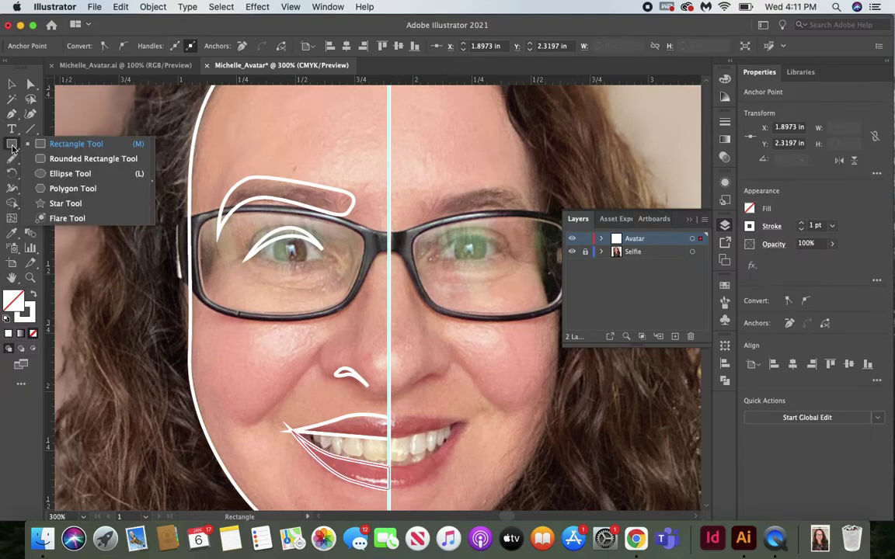
left_click(70, 173)
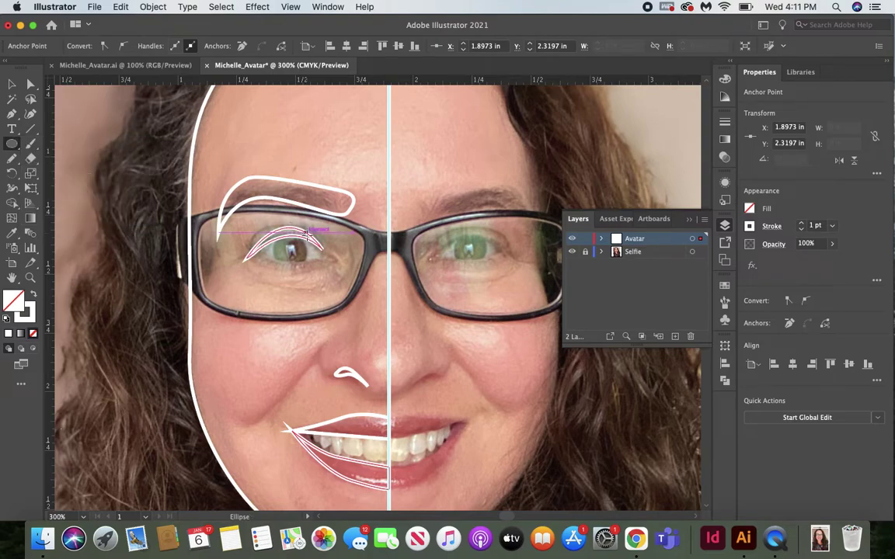
left_click_drag(276, 236, 307, 265)
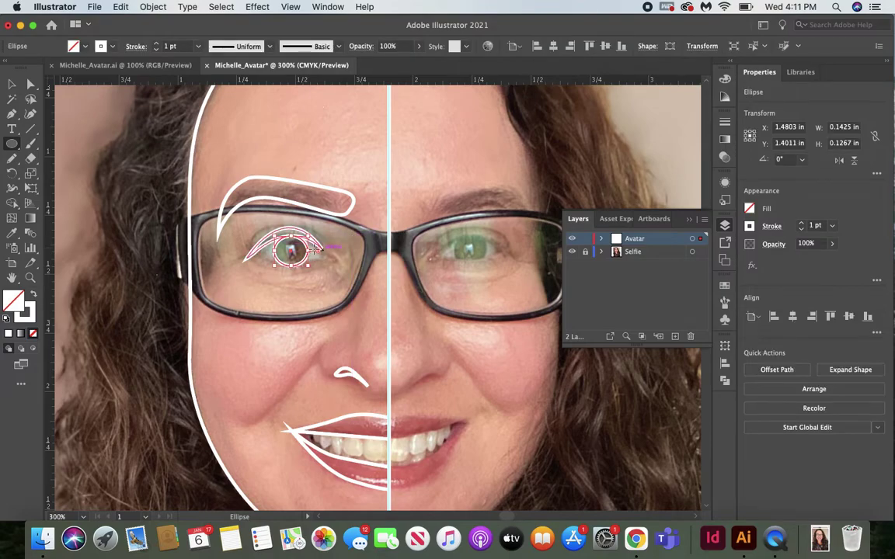
mouse_move(287, 247)
left_mouse_down()
mouse_move(314, 247)
mouse_move(296, 254)
left_mouse_up()
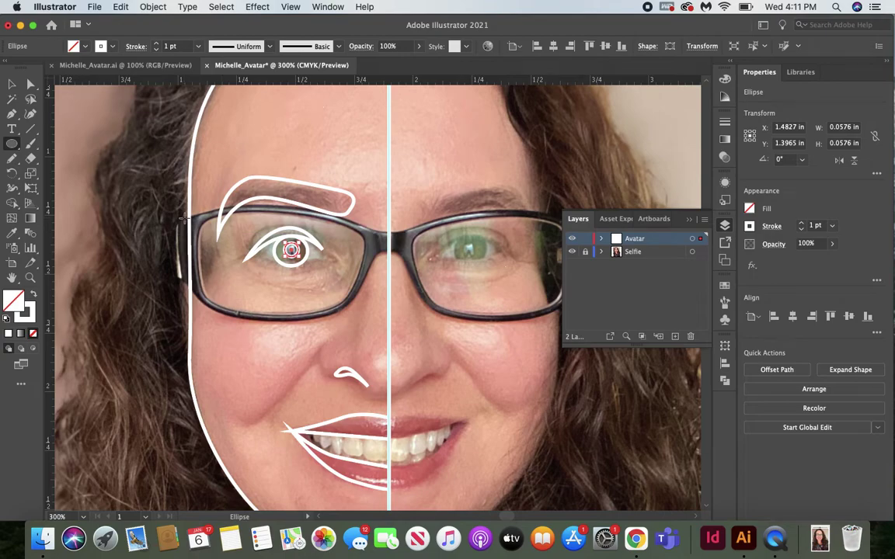
Fill the half-face outline with a skin tone sampled from the forehead on the photo's untraced side
key("super+minus")
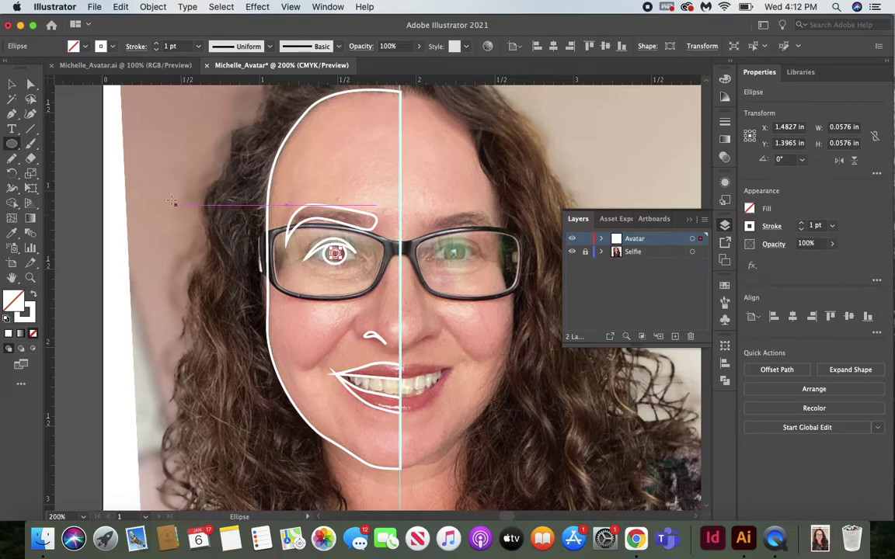
left_click(12, 83)
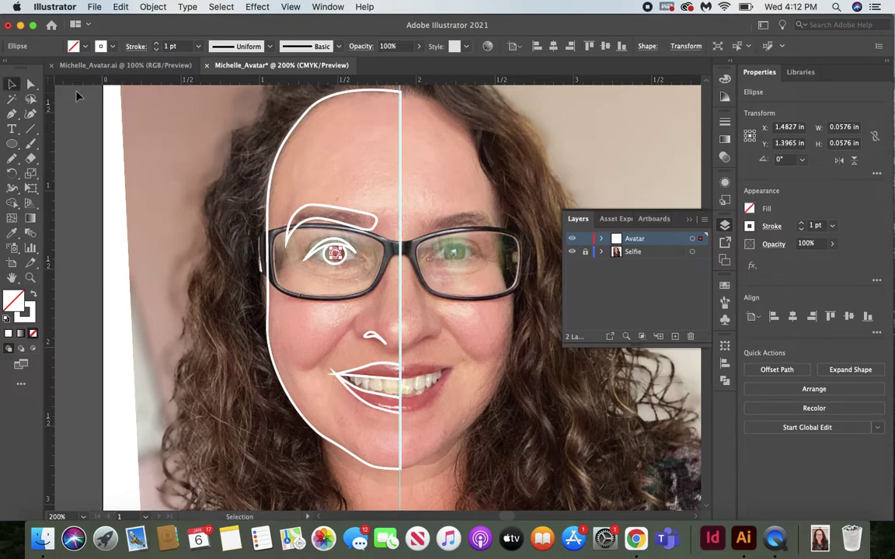
left_click(296, 136)
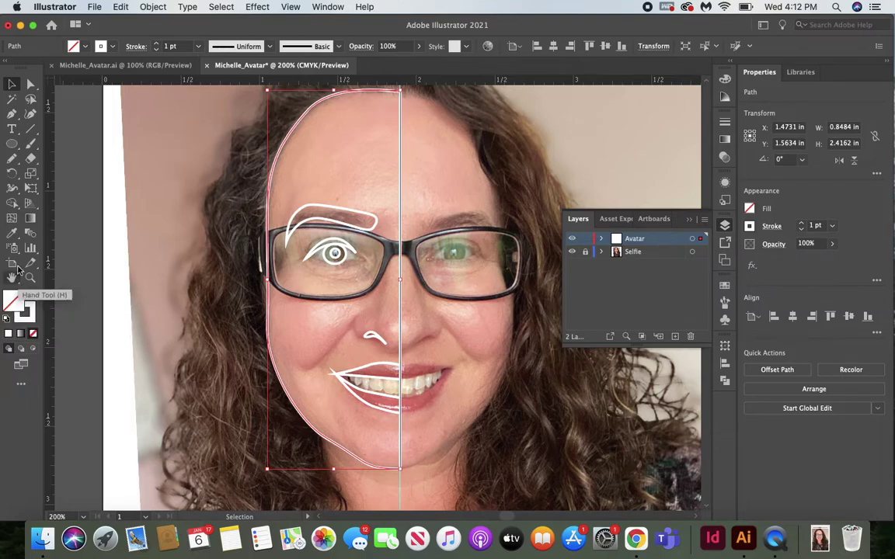
left_click(13, 237)
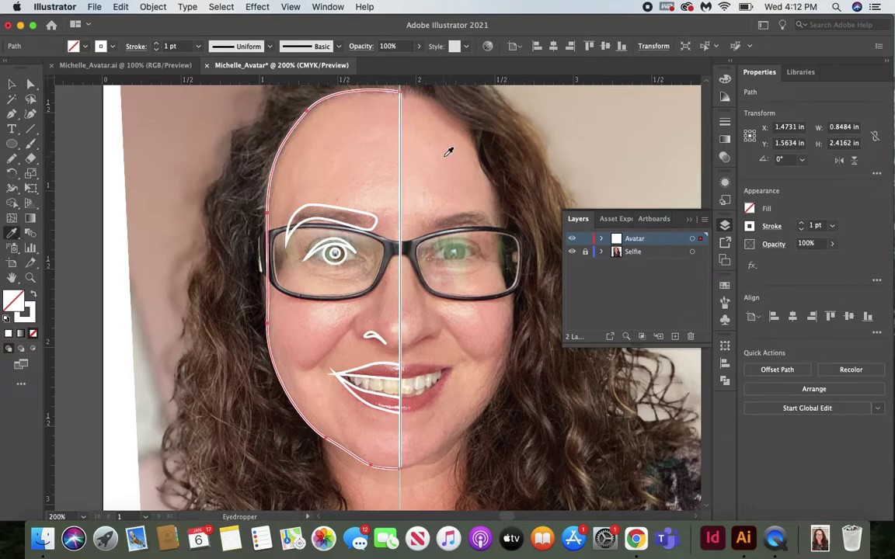
left_click(453, 157)
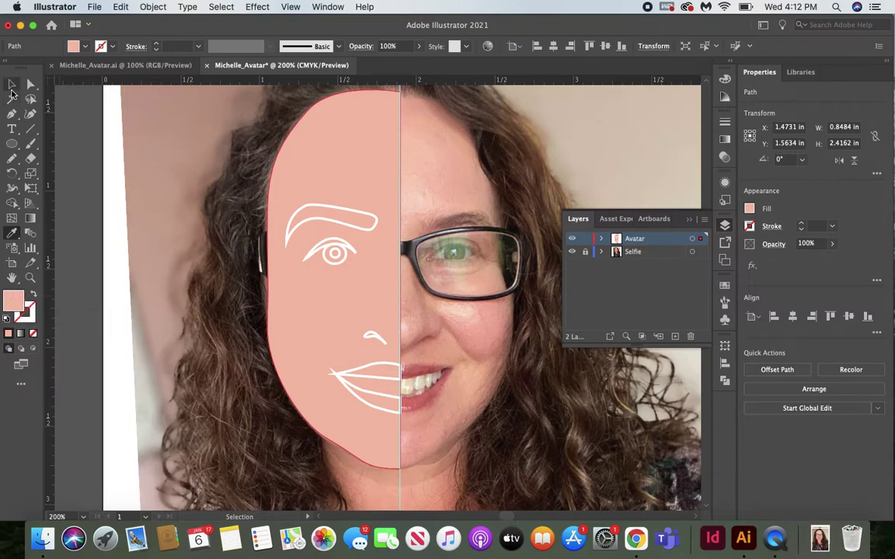
Fill the left eyebrow with a dark brown sampled from the hair in the photo
left_click(13, 86)
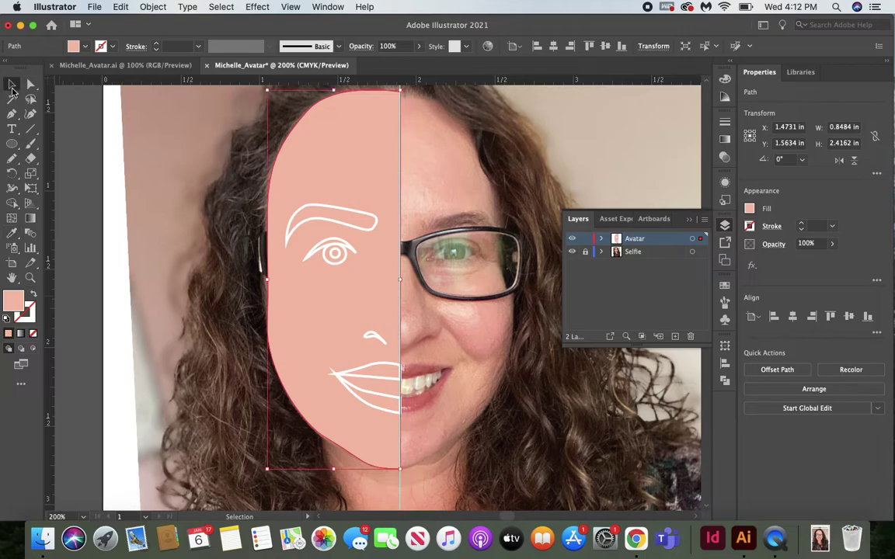
left_click(300, 212)
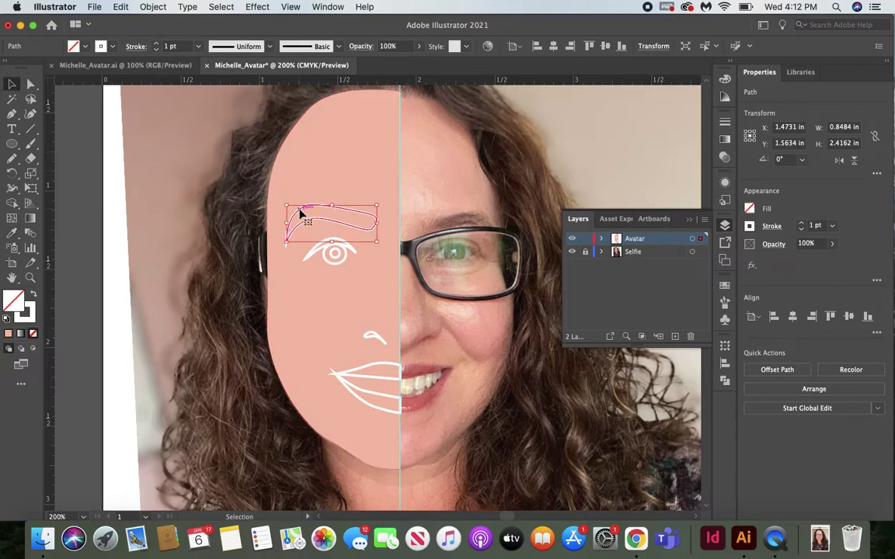
left_click(11, 237)
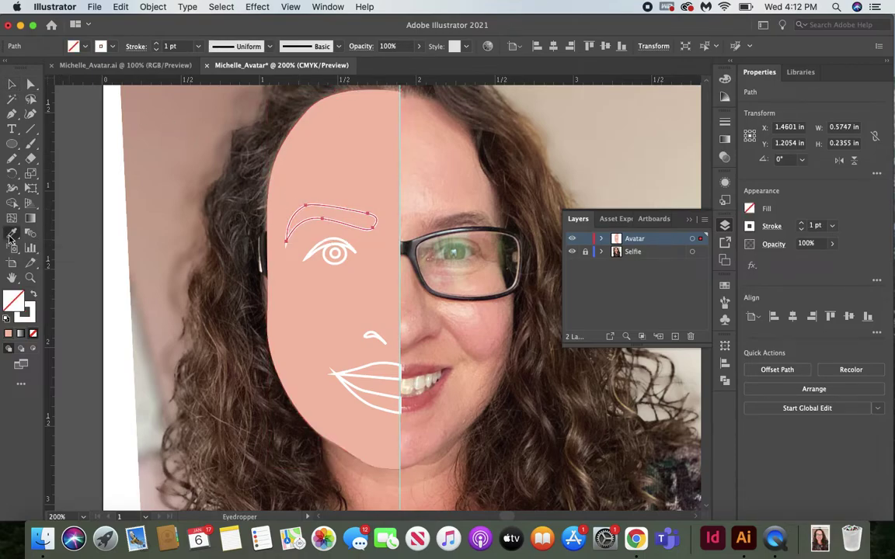
left_click(502, 145)
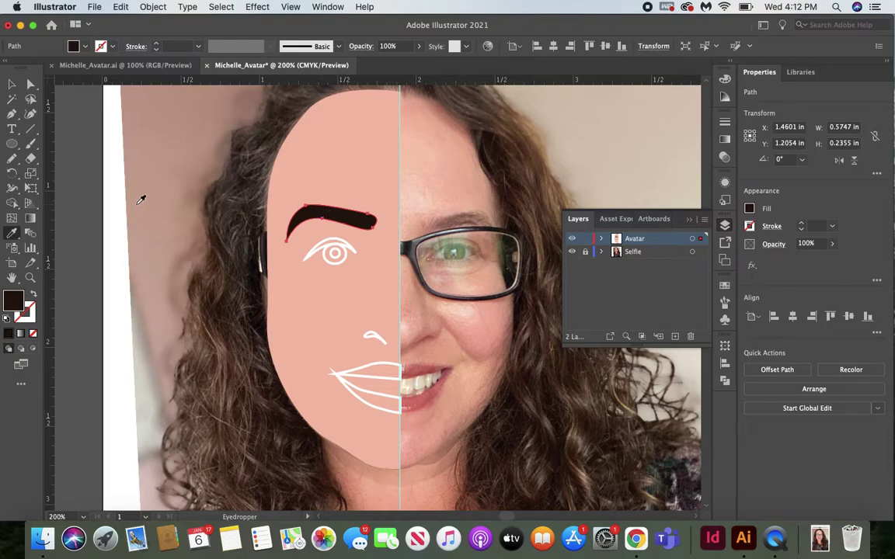
Fill the left eye's lash line with black sampled from the glasses frame in the photo
left_click(12, 85)
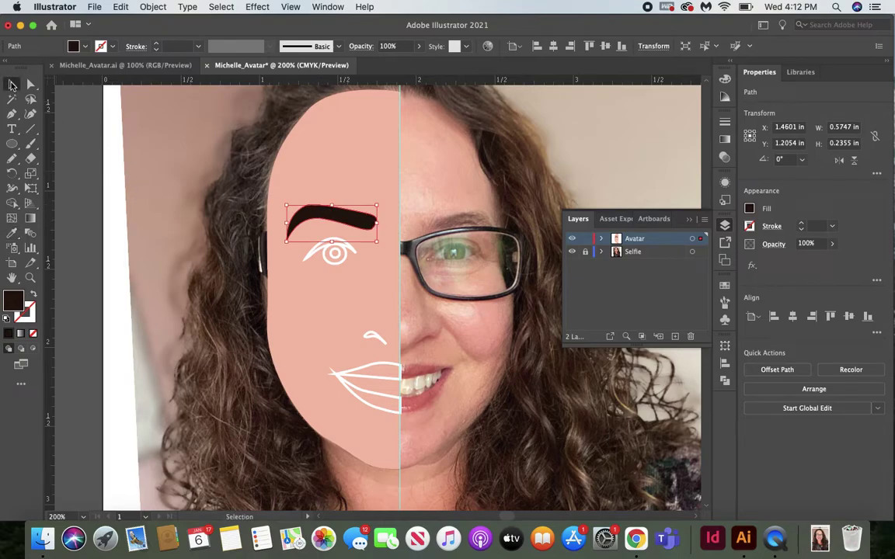
left_click(320, 253)
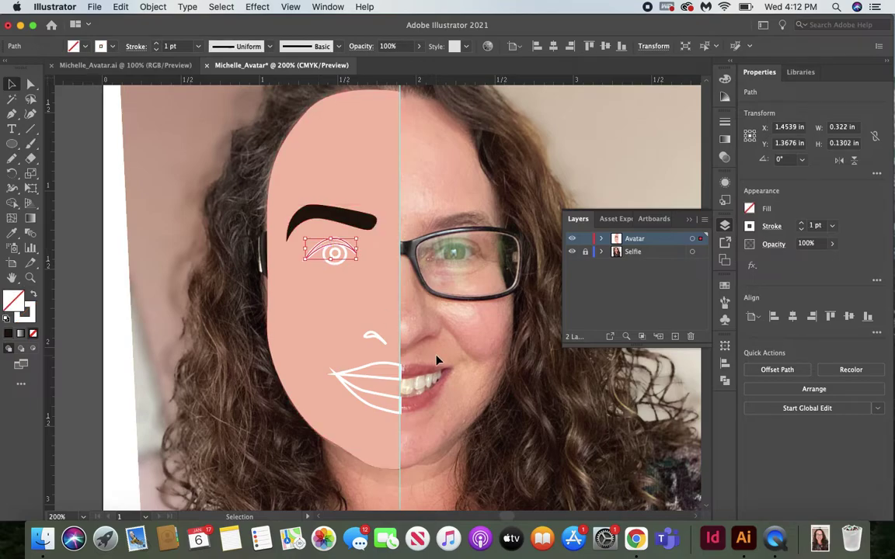
left_click(13, 235)
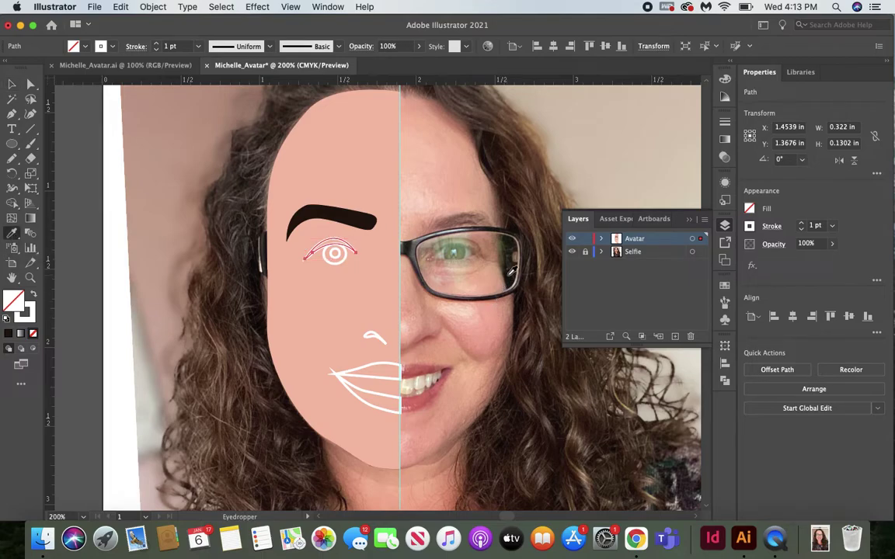
left_click(295, 225)
Fill the left eye's outer iris ellipse with green sampled from the other eye in the photo
left_click(12, 83)
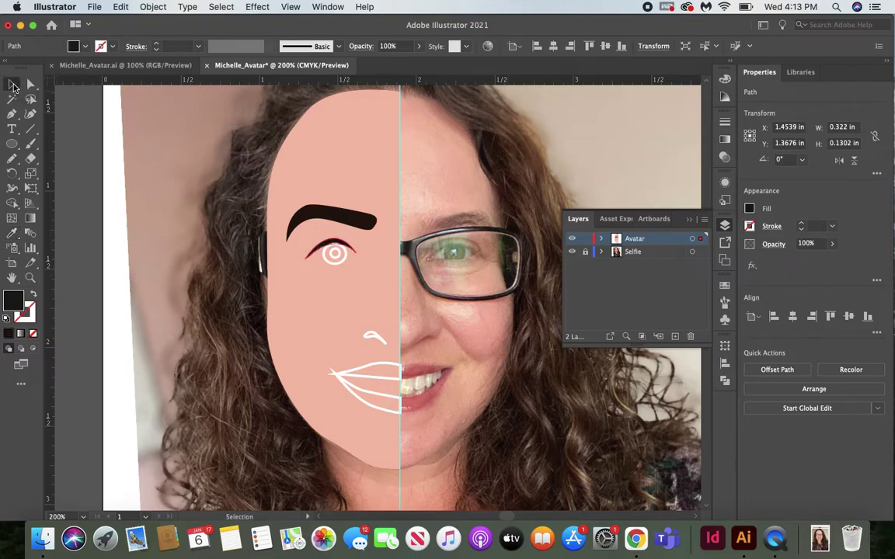
left_click(341, 264)
left_click(11, 232)
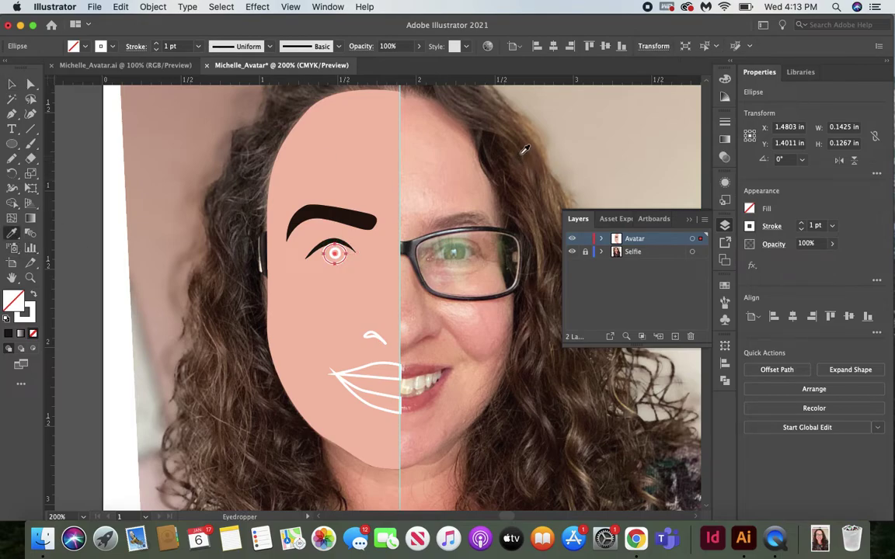
left_click(464, 252)
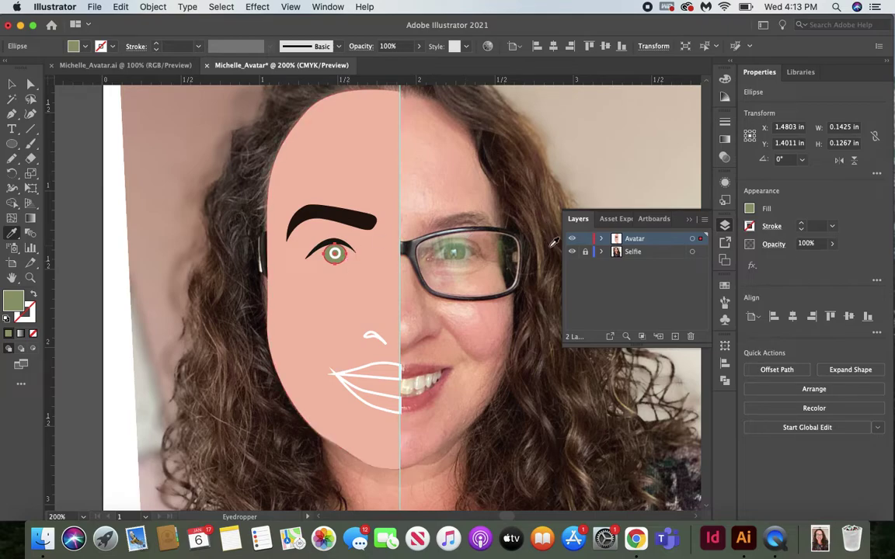
Fill the left eye's iris with the eyebrow's dark brown and its pupil with the lash line's black
left_click(299, 227)
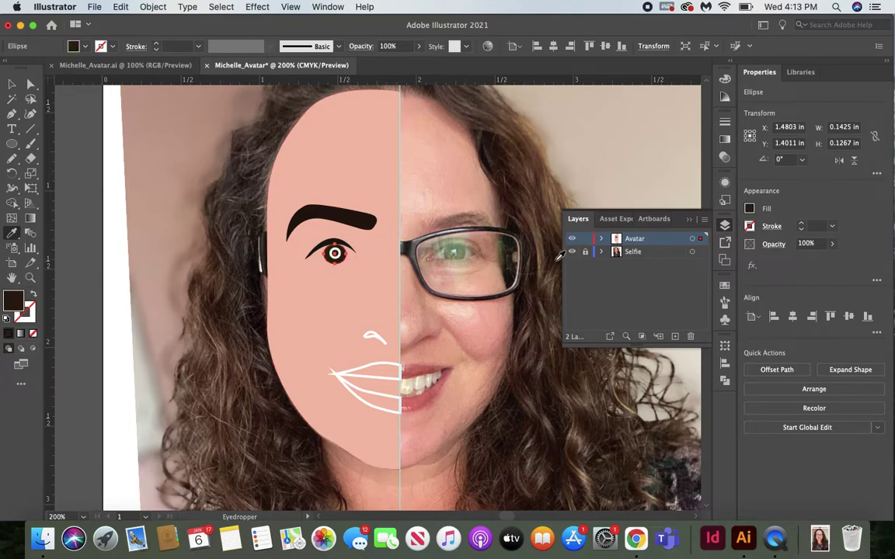
key("v")
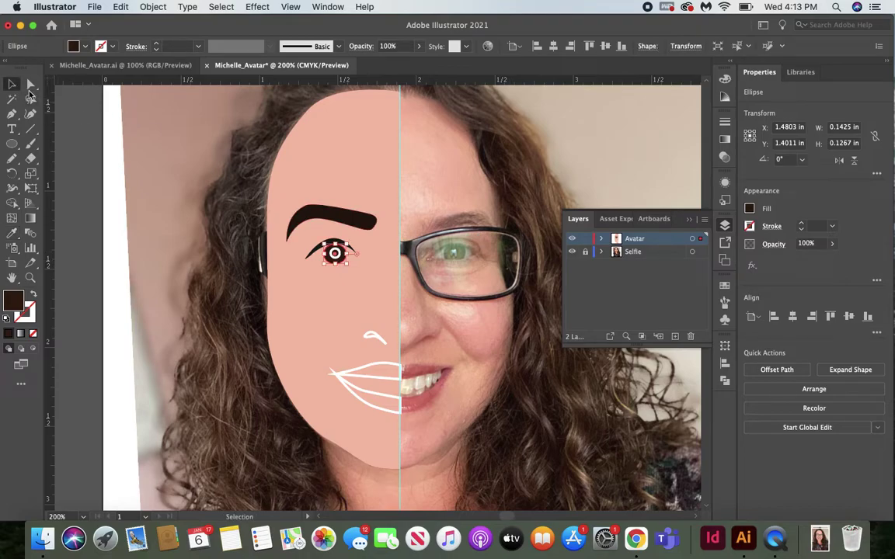
left_click(336, 250)
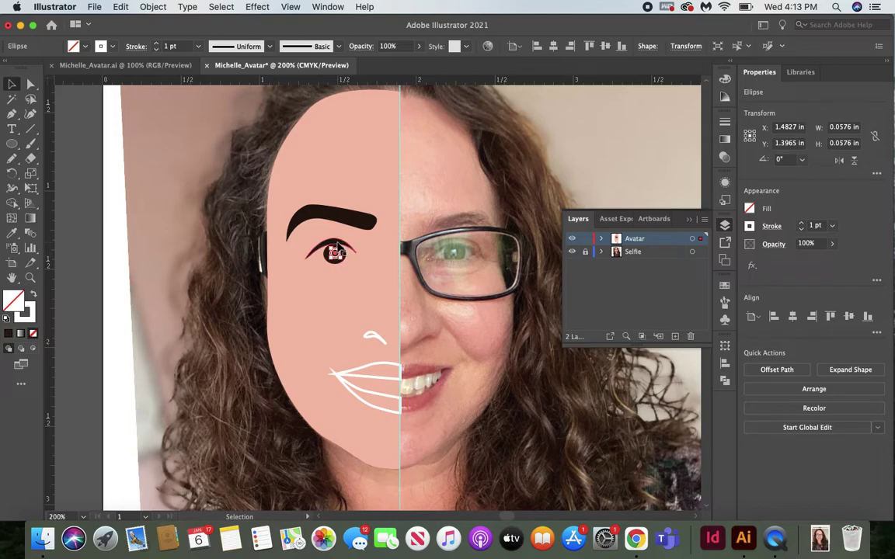
left_click(11, 235)
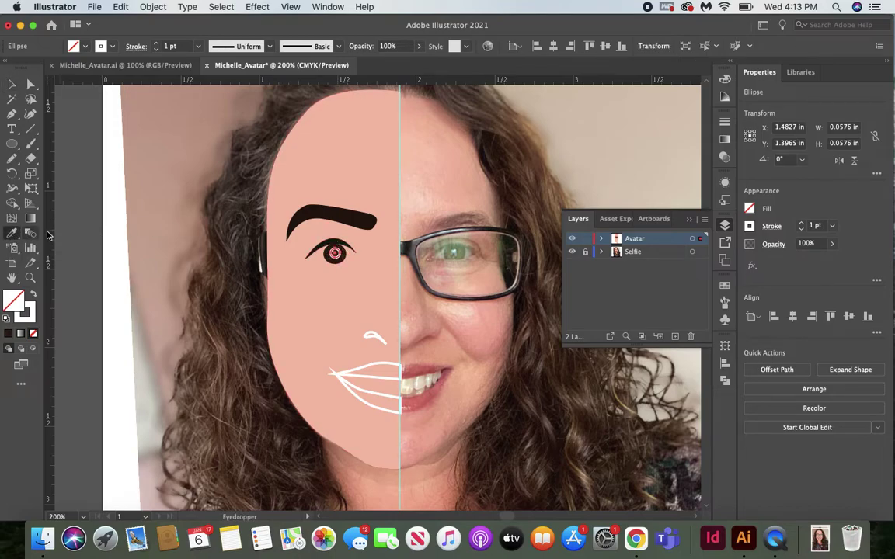
left_click(332, 241)
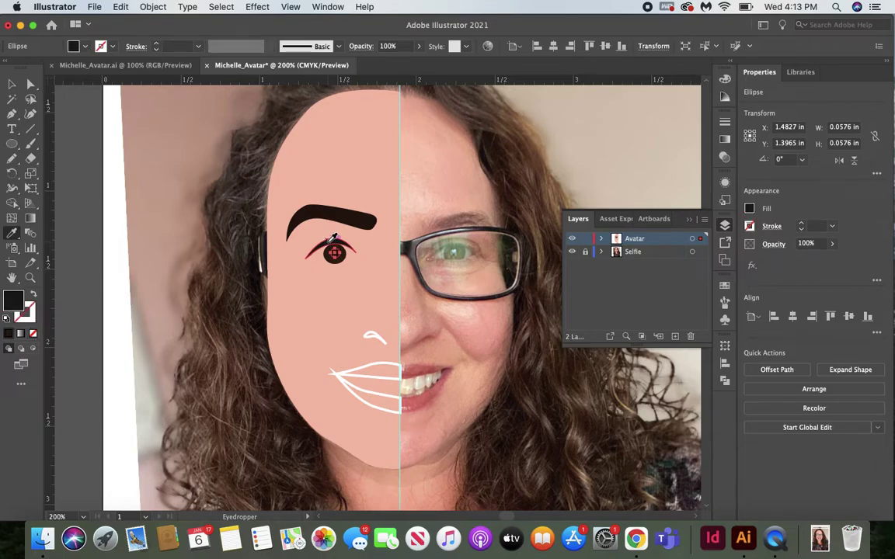
left_click(11, 84)
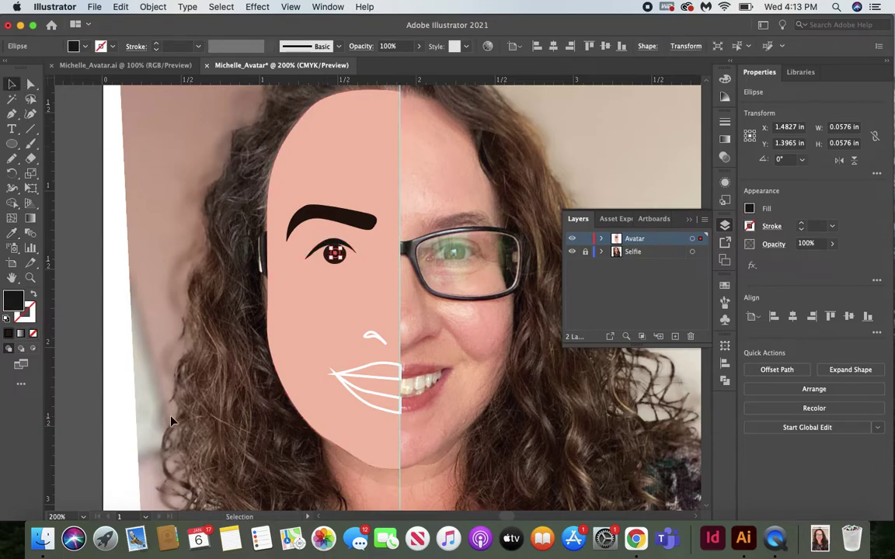
left_click(153, 393)
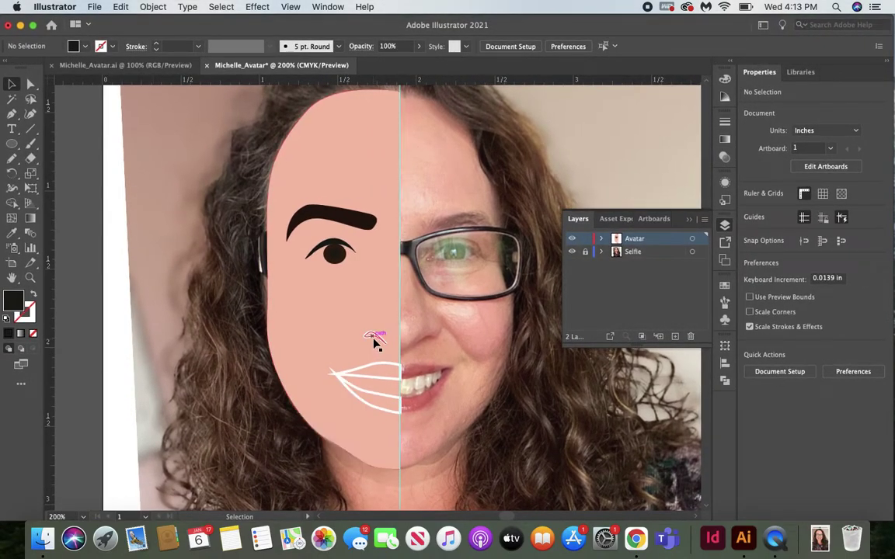
Fill the nostril shape with the black sampled from the left eye's lash line
left_click(373, 339)
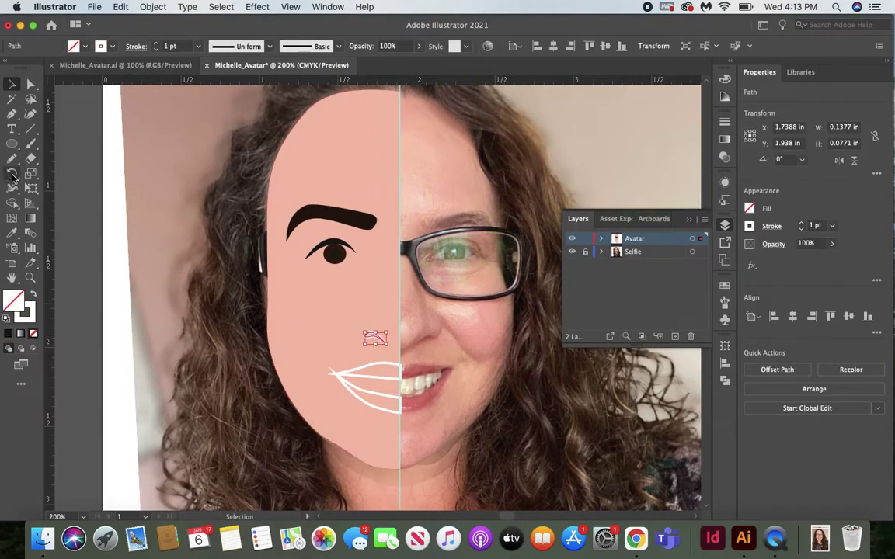
left_click(11, 235)
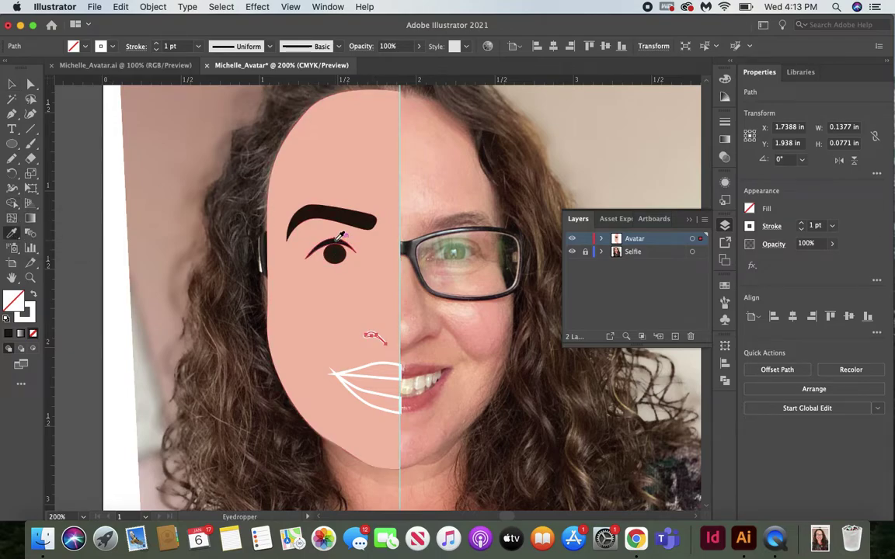
left_click(339, 239)
left_click(12, 84)
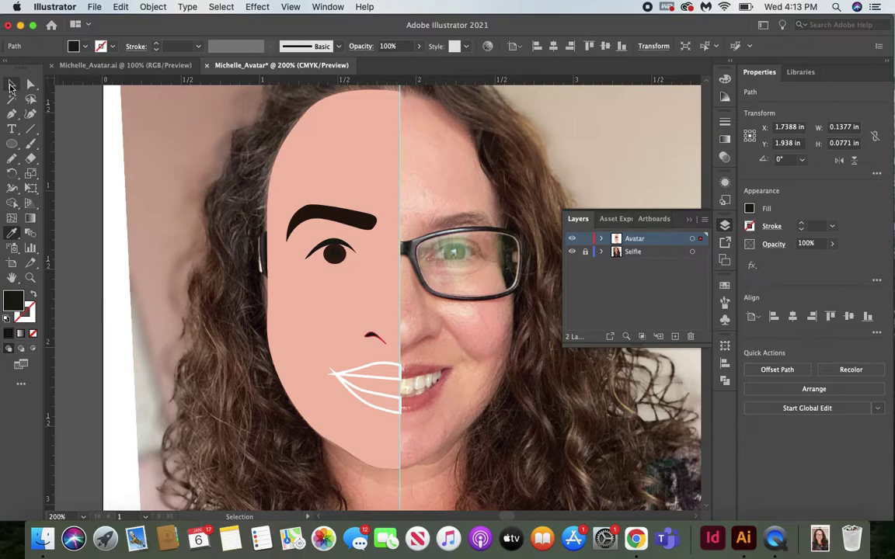
Fill the upper and lower lip shapes with a red sampled from the lips in the photo
left_click(391, 383)
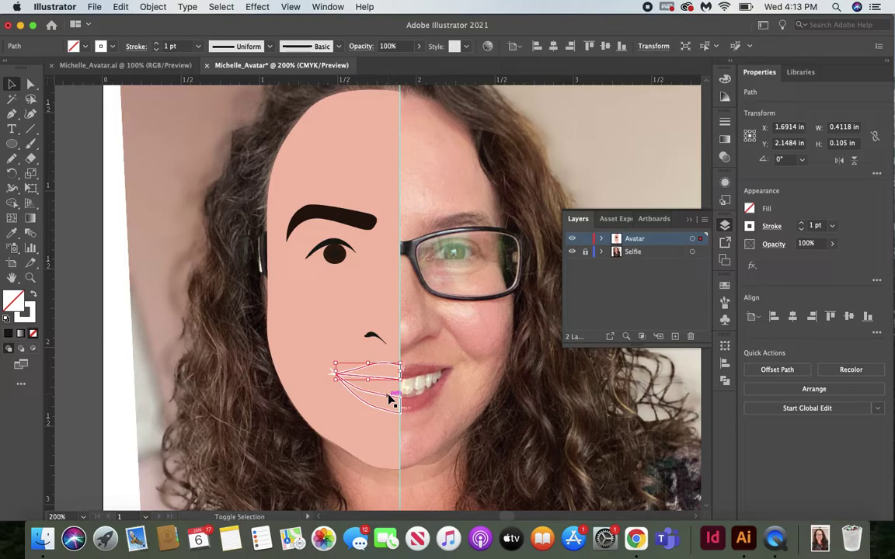
left_click(391, 399, "shift")
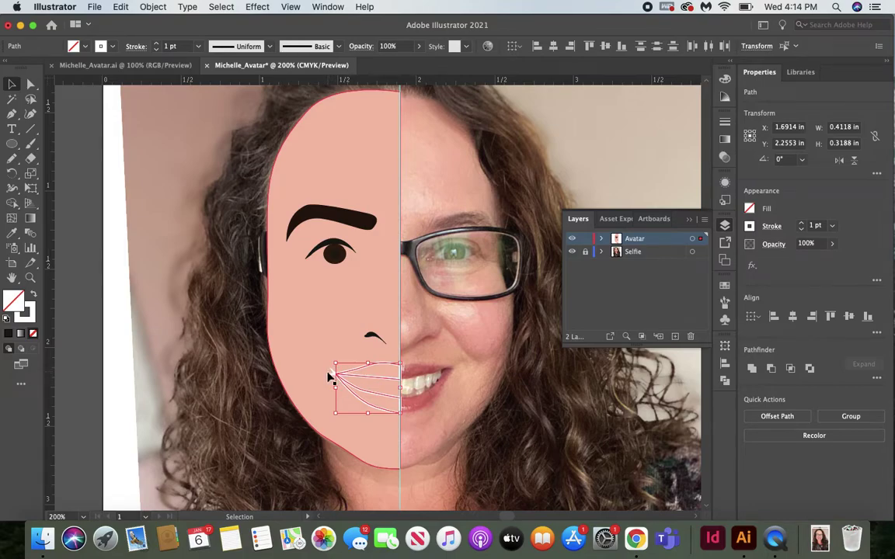
left_click(11, 233)
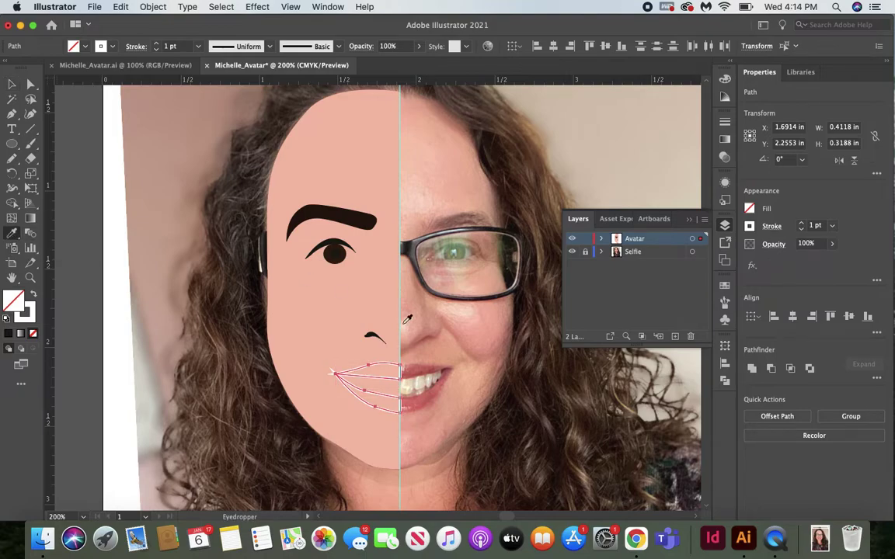
left_click(427, 365)
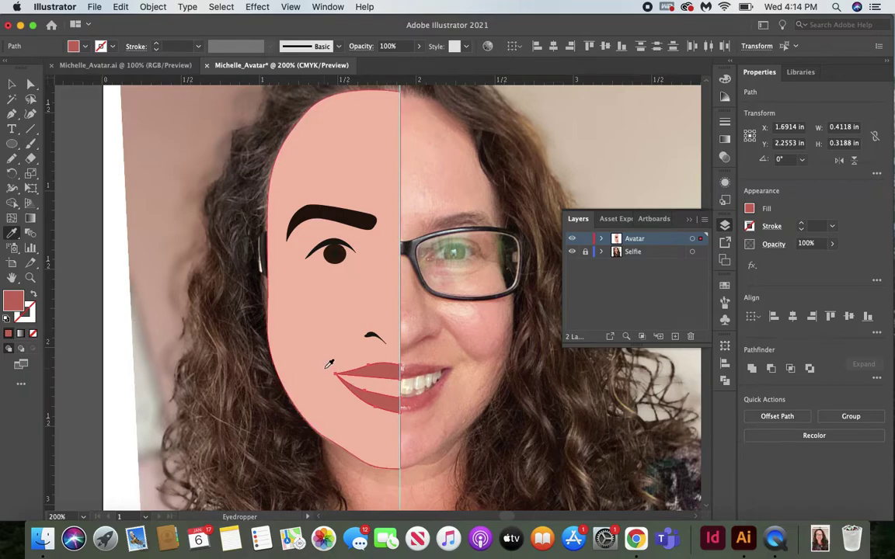
key("v")
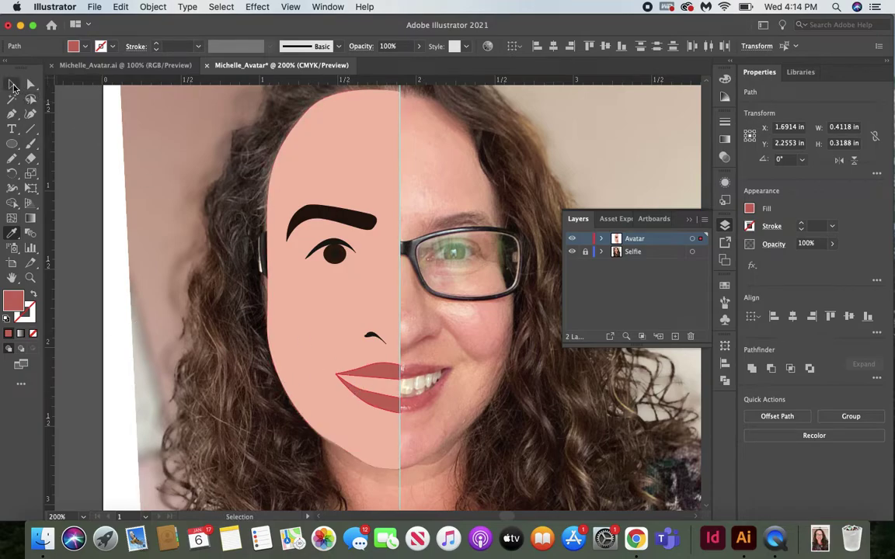
left_click(155, 225)
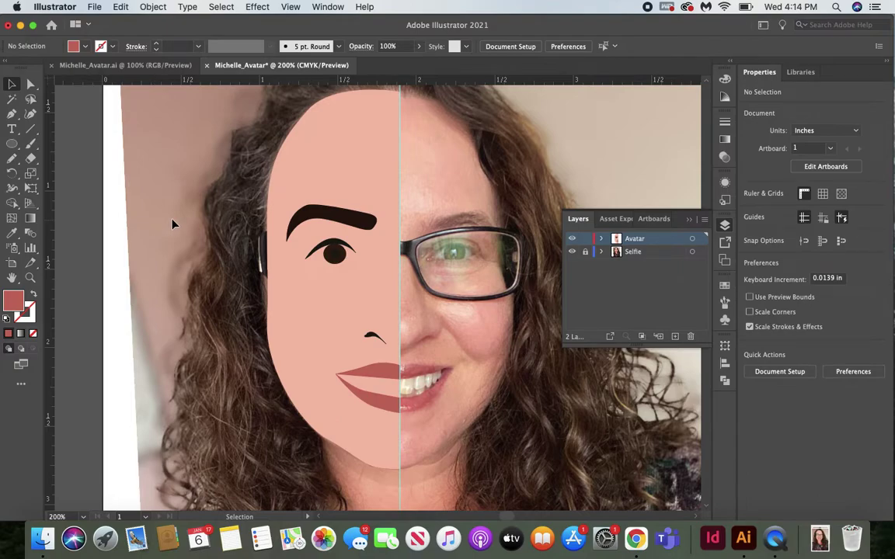
Select all the shapes of the traced half face and paste a duplicate on the Avatar layer
scroll(344, 309, "right", 3)
scroll(344, 310, "up", 2)
scroll(339, 311, "down", 2)
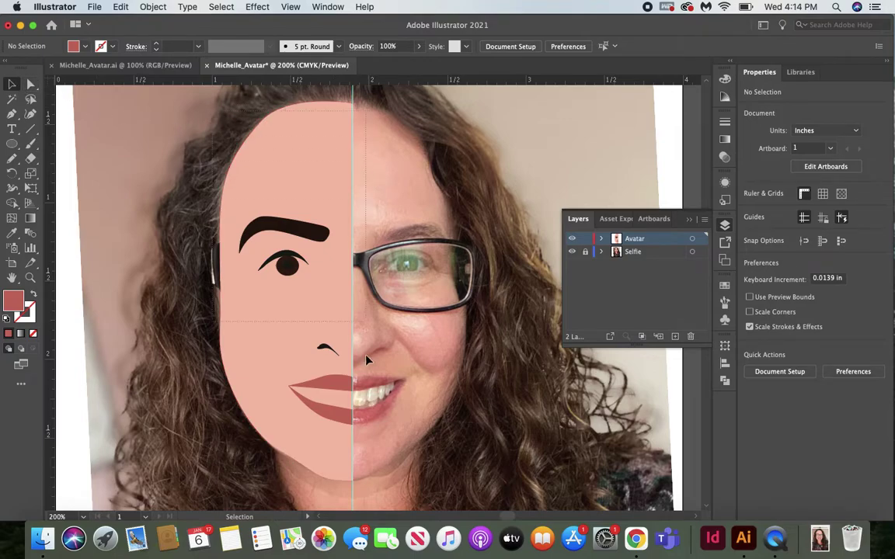
left_click(372, 491)
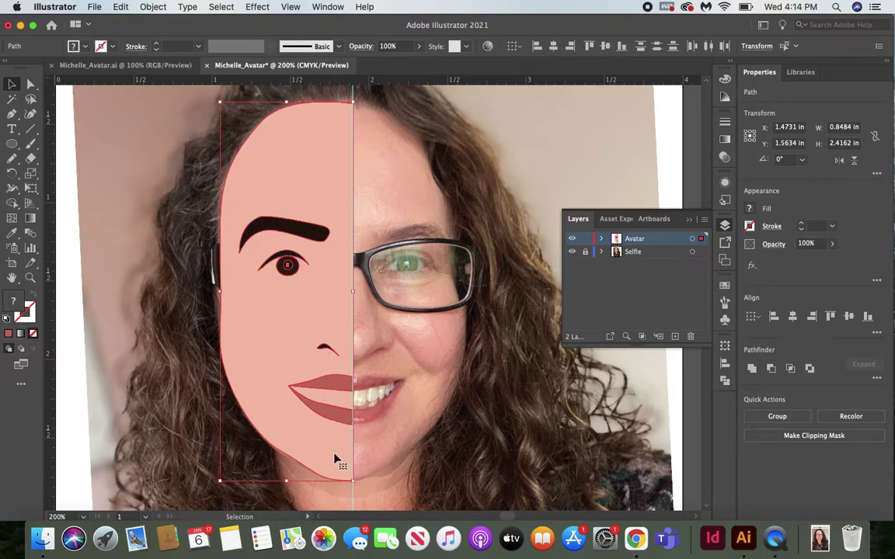
left_click(585, 252)
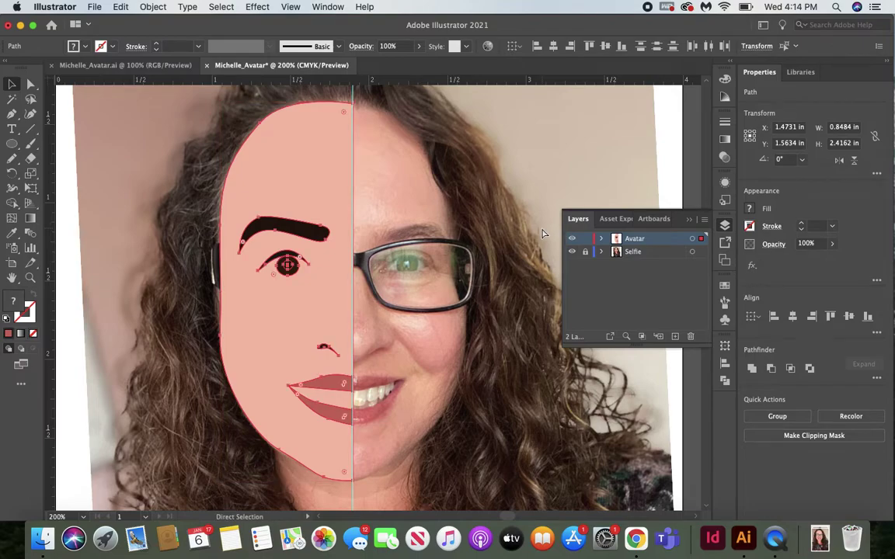
key("super+v")
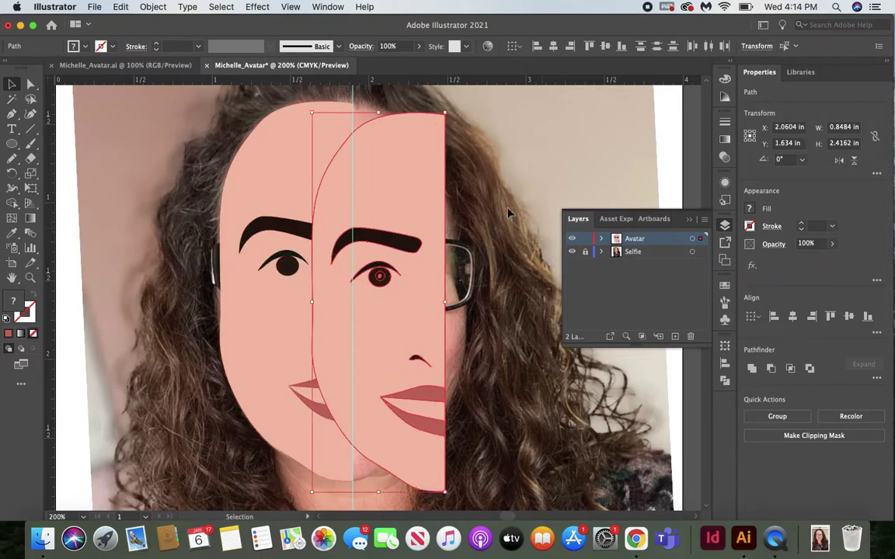
Reflect the pasted half face across the vertical axis and move it flush against the original half at the center guide
left_click(153, 7)
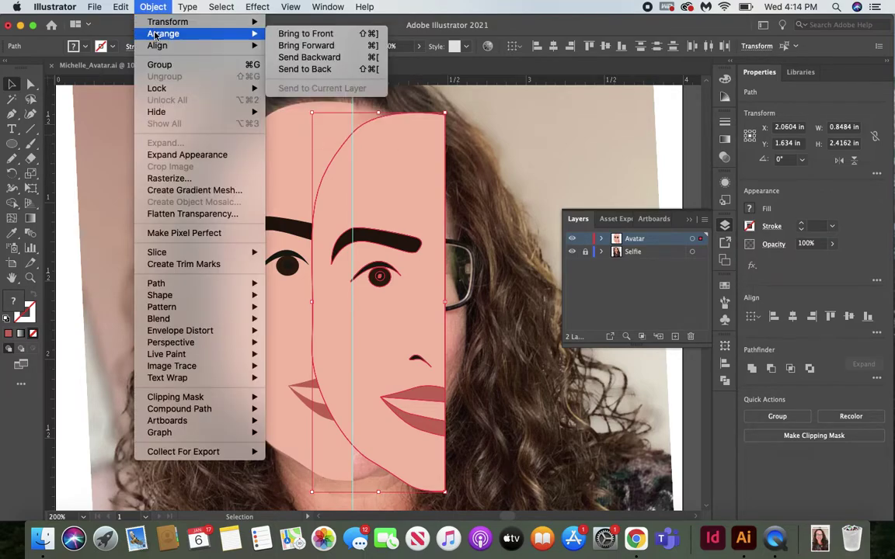
mouse_move(155, 27)
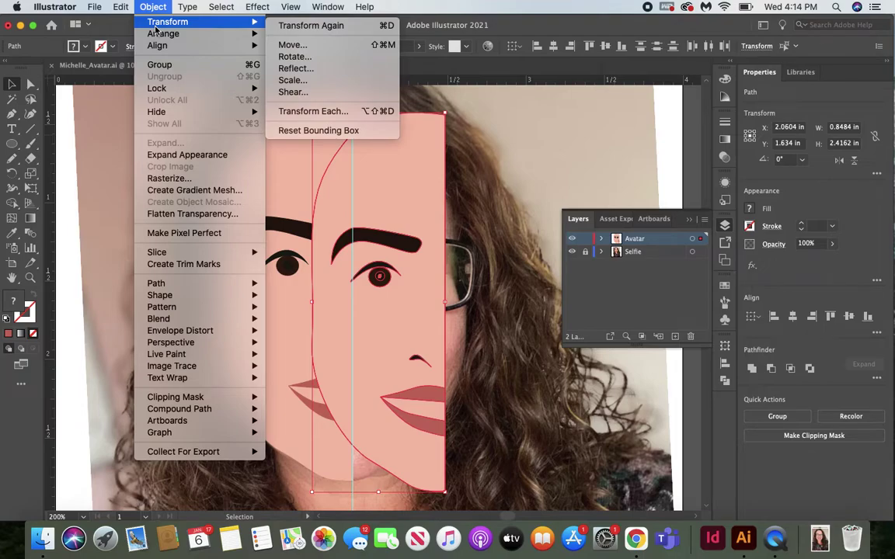
left_click(296, 70)
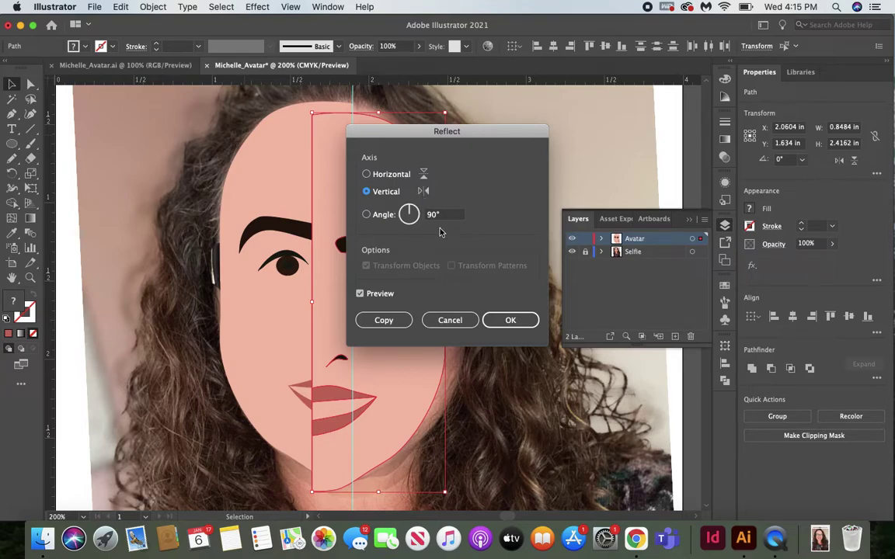
left_click(508, 320)
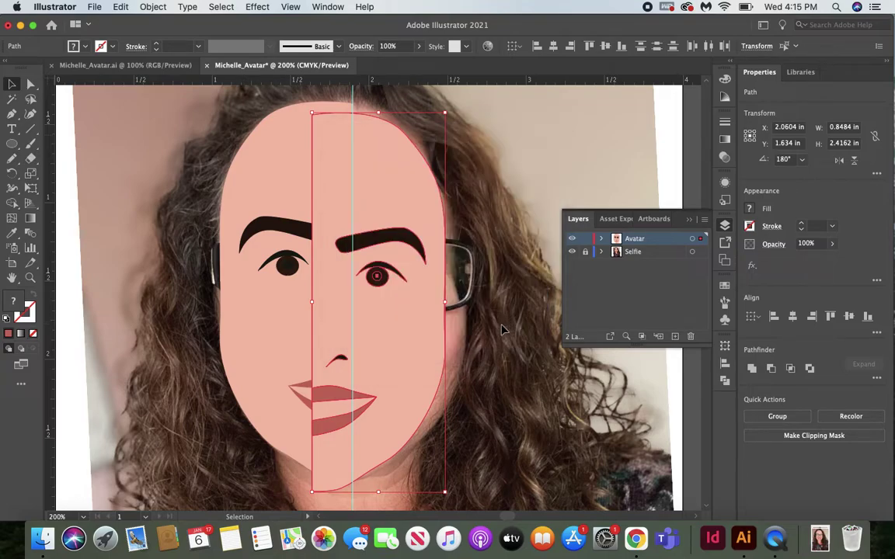
left_click_drag(376, 329, 415, 318)
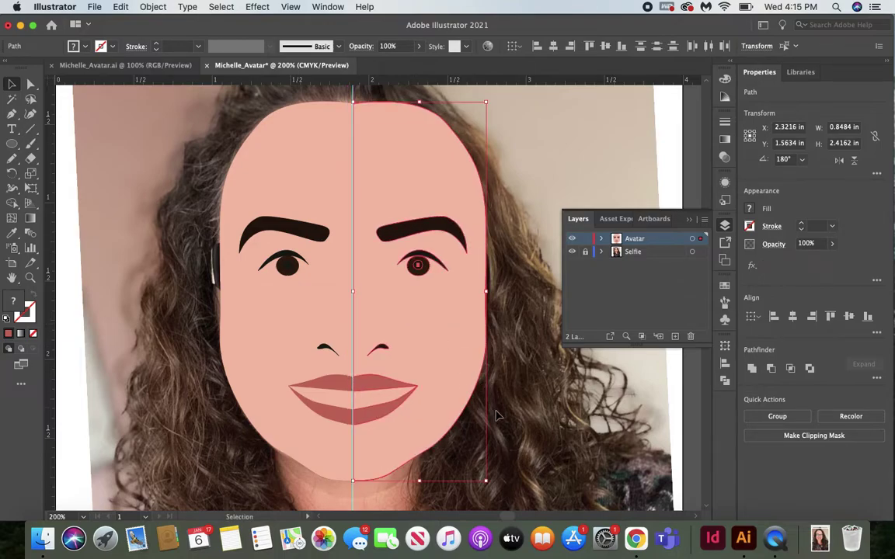
left_click(517, 421)
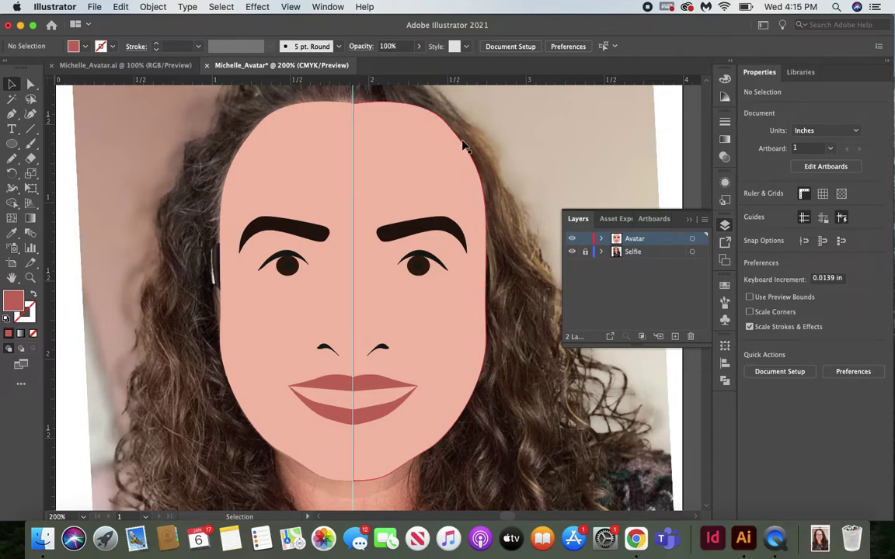
Unite the two skin-colored face halves into a single shape with Pathfinder
left_click(398, 168)
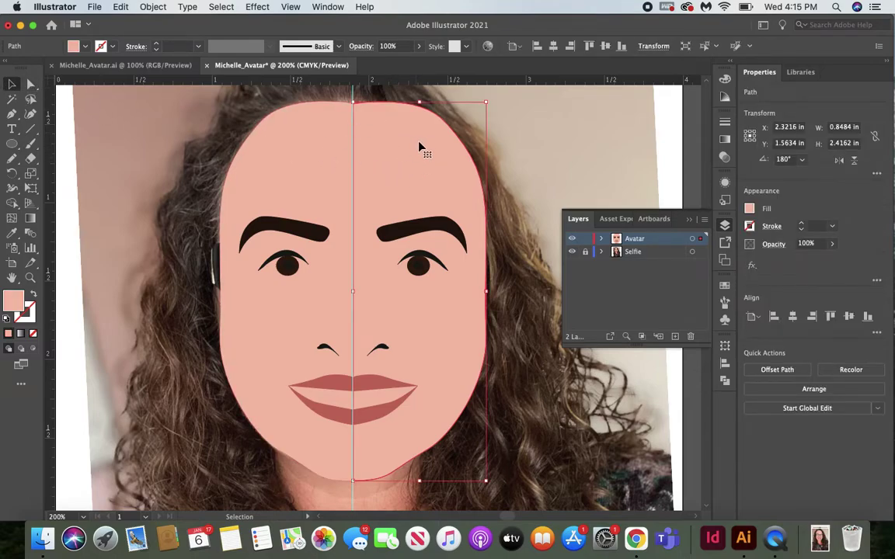
left_click(320, 153, "shift")
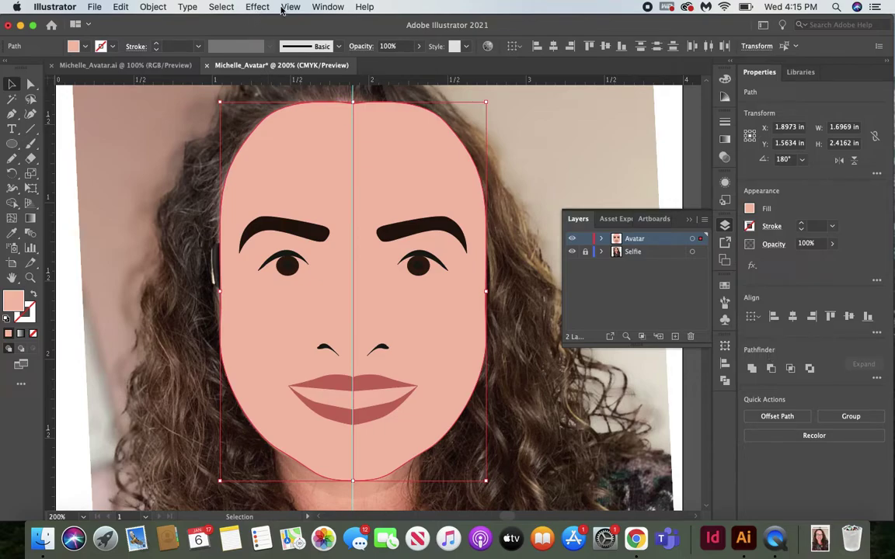
left_click(327, 7)
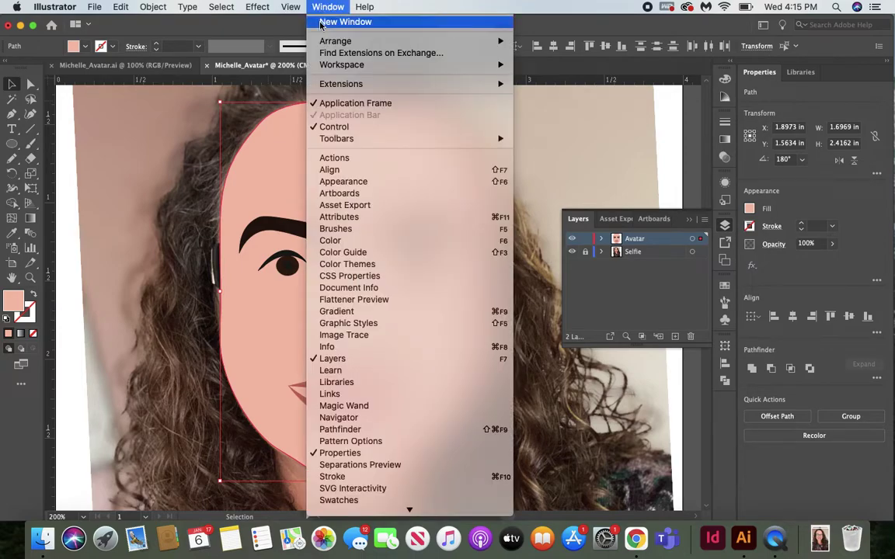
left_click(339, 429)
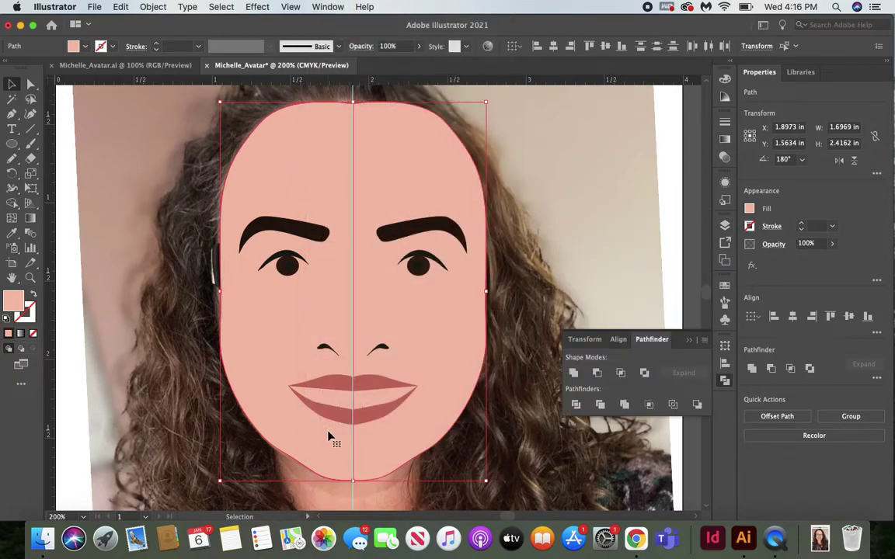
left_click(575, 376)
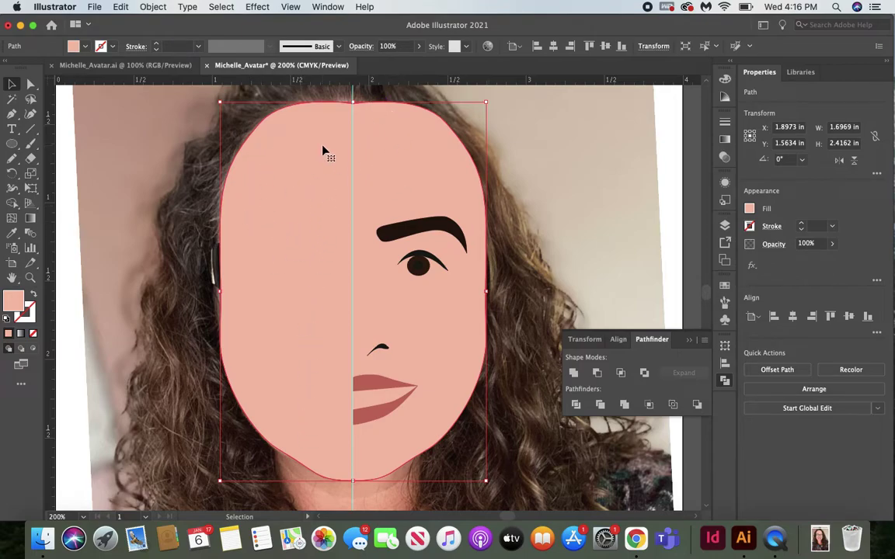
Send the united face shape to the back, behind the facial features
left_click(154, 8)
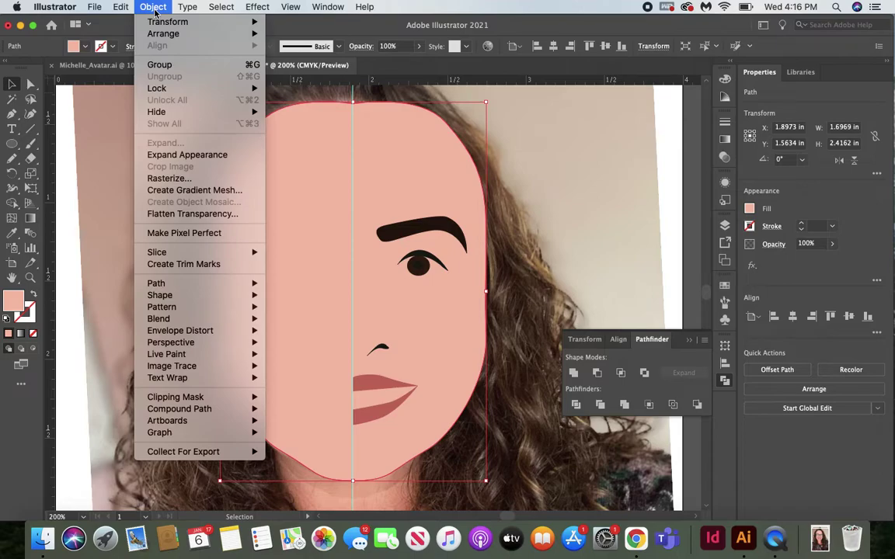
mouse_move(165, 34)
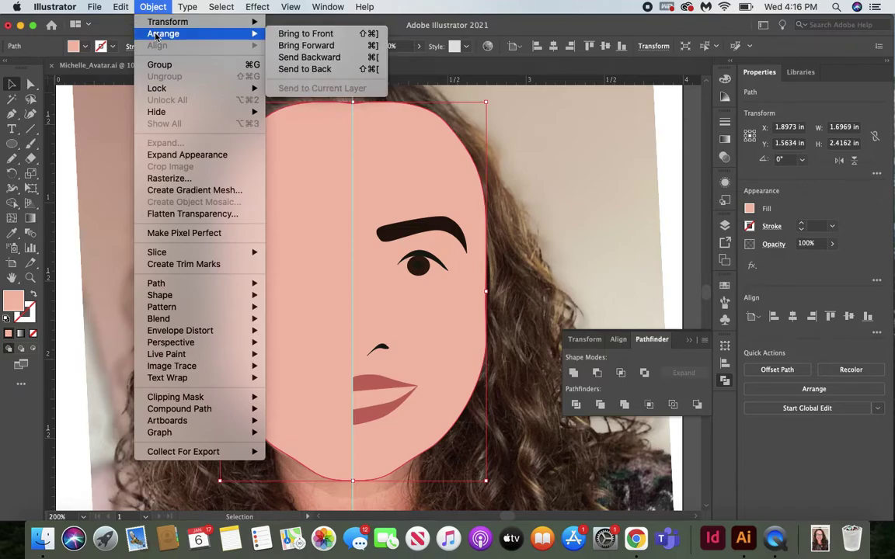
left_click(318, 70)
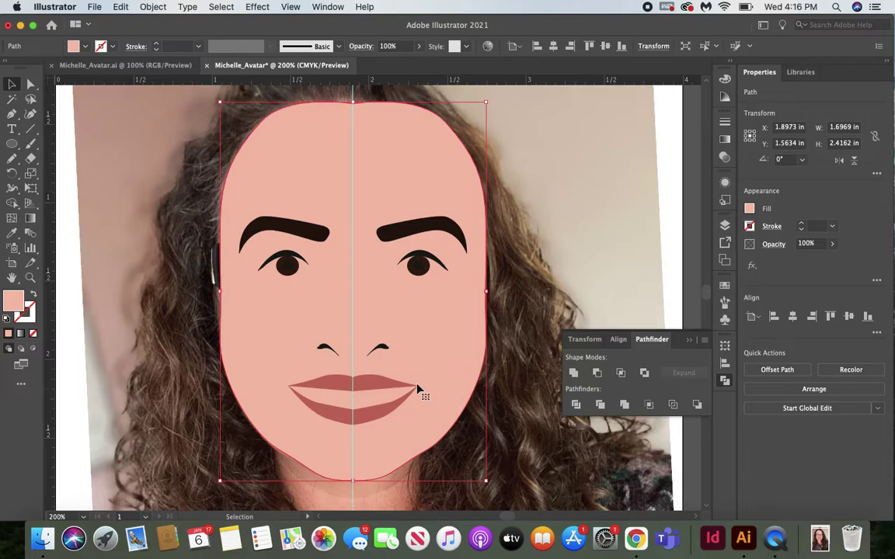
Unite the two upper lip halves into a single shape with Pathfinder
left_click(385, 385)
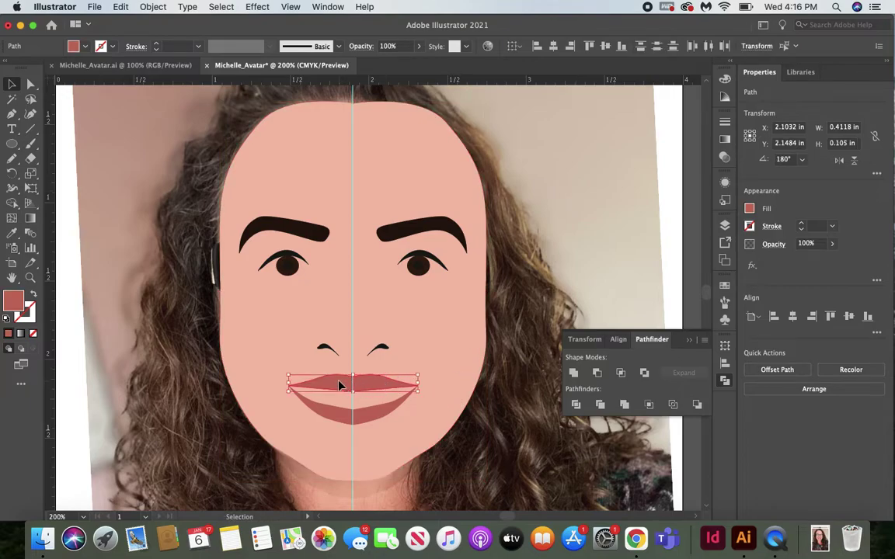
left_click(340, 386, "shift")
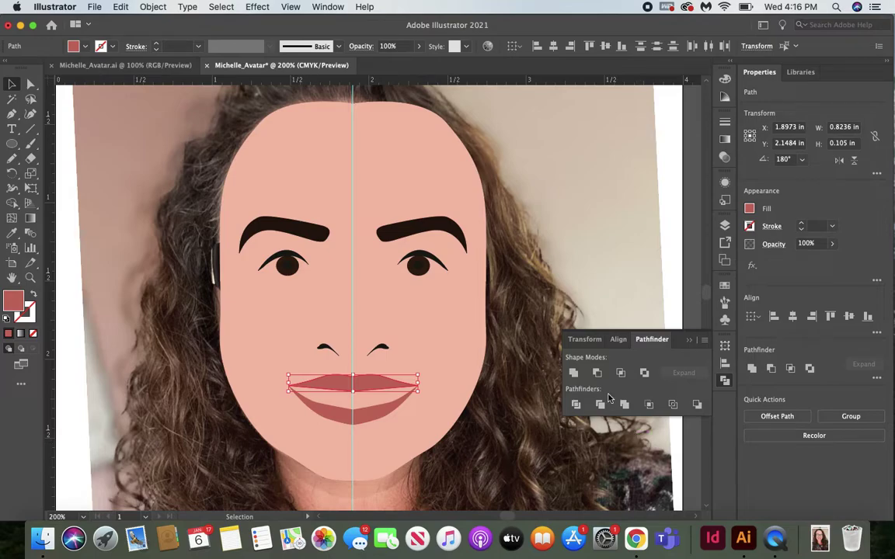
left_click(575, 374)
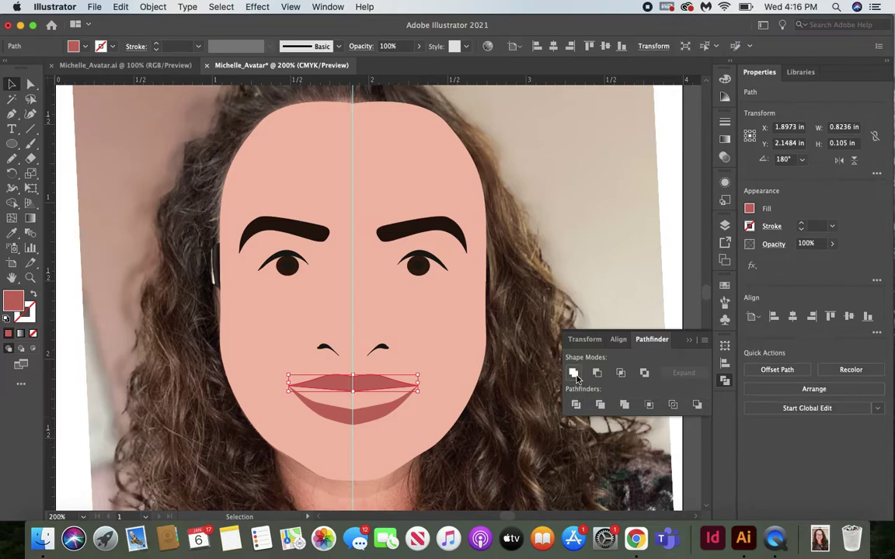
Unite the two lower lip halves into a single shape with Pathfinder and clear the selection
left_click_drag(416, 394, 340, 424)
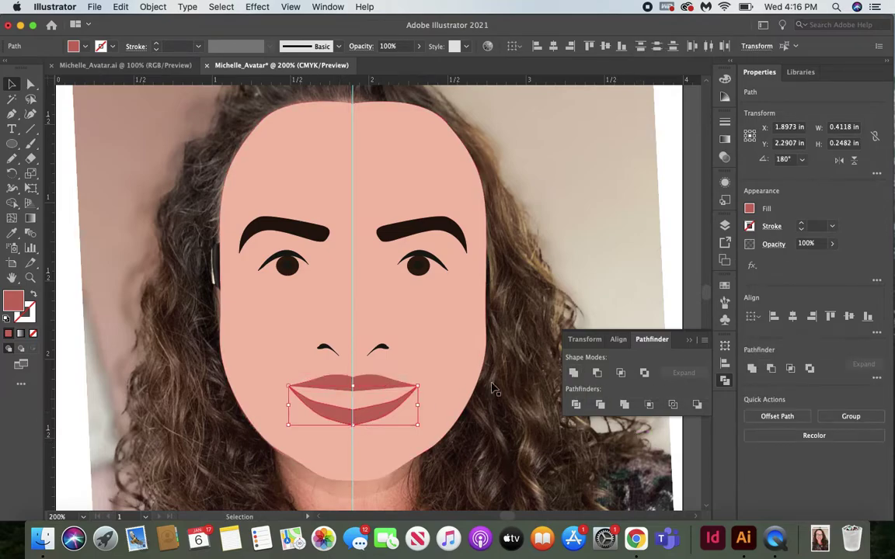
left_click(596, 374)
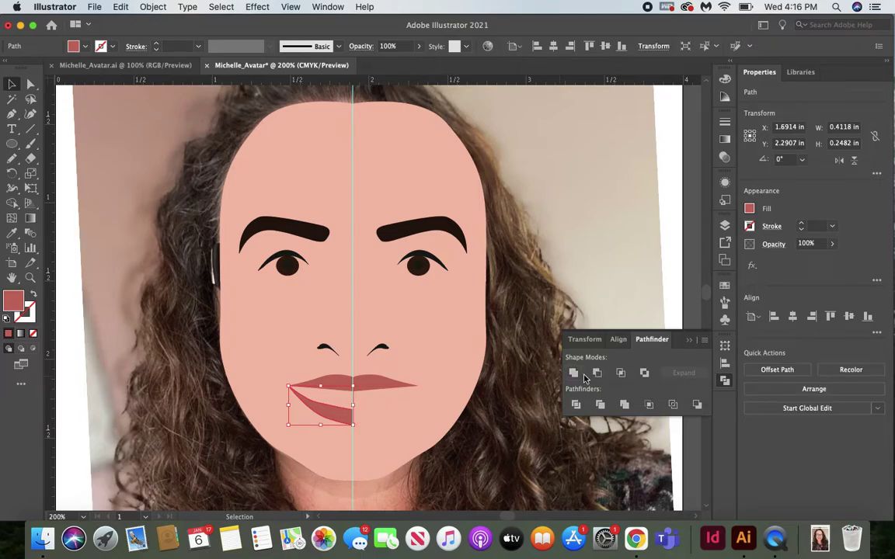
key("super+z")
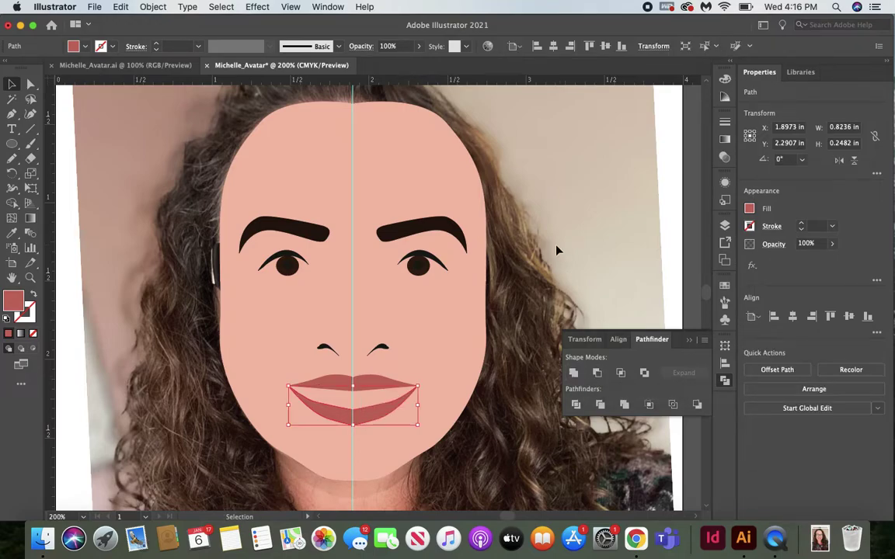
left_click(557, 250)
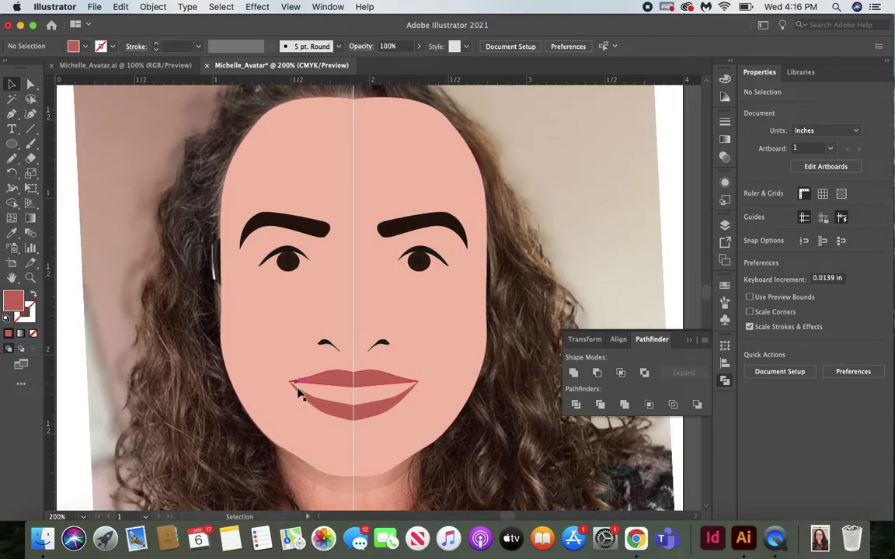
Draw a closed teeth shape with the Pen tool between the mouth corners, overlapping the inner edges of both lips
scroll(55, 184, "down", 1)
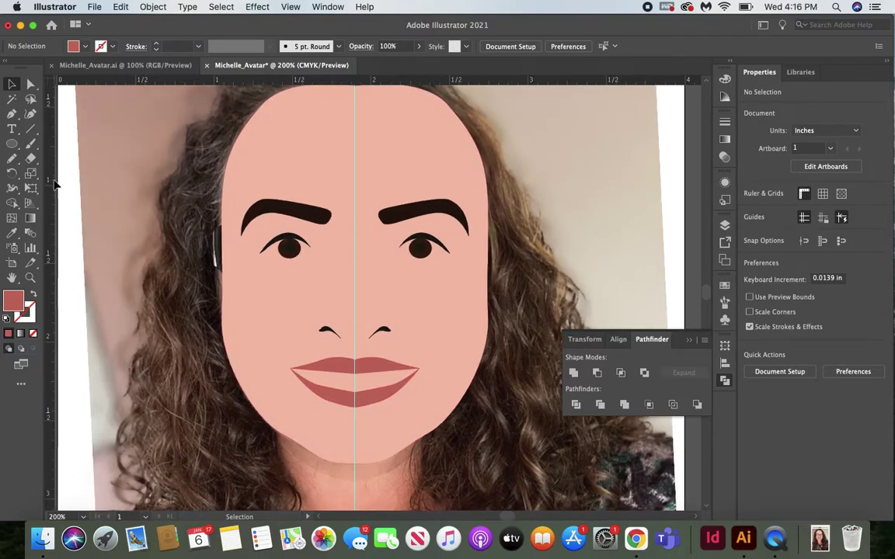
left_click(11, 114)
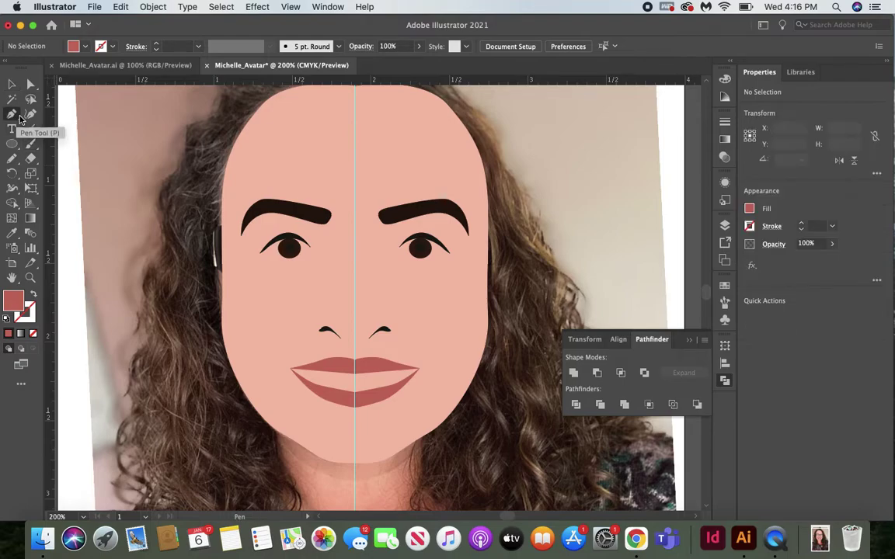
left_click(358, 371)
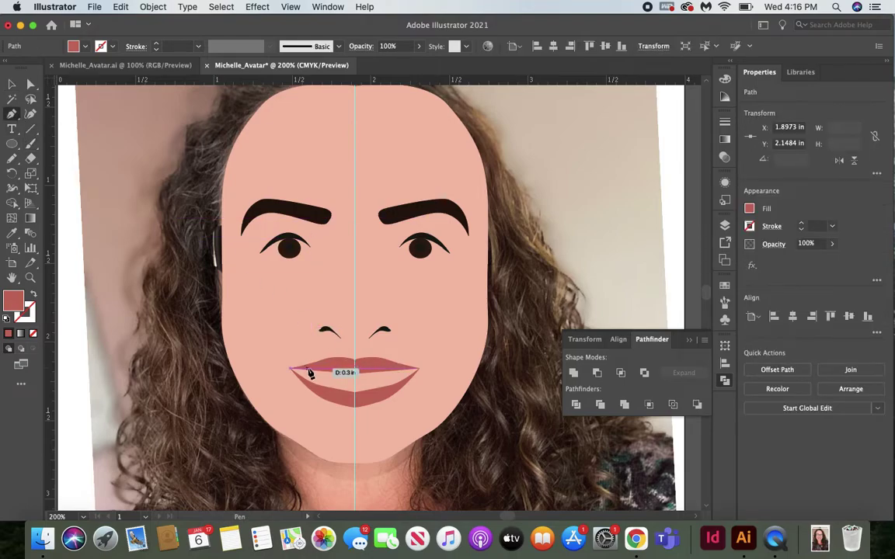
key("super+space")
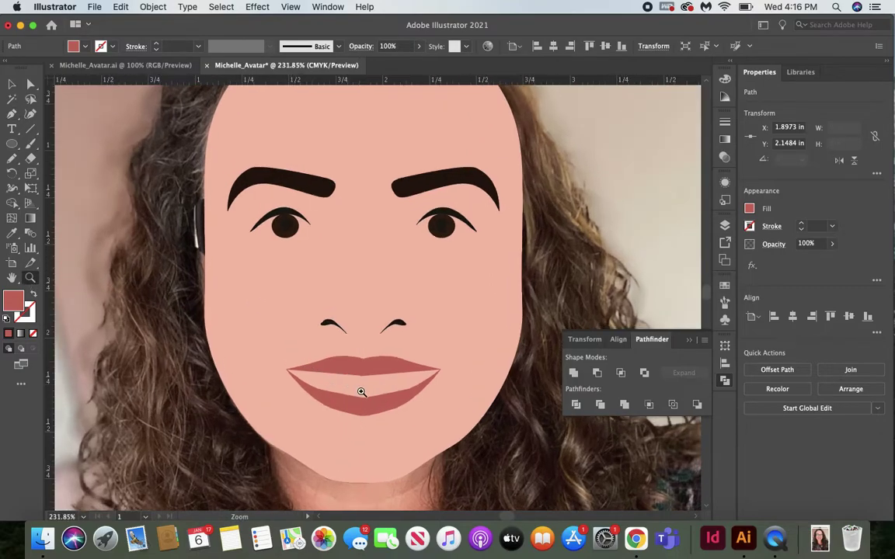
left_click_drag(307, 361, 438, 458)
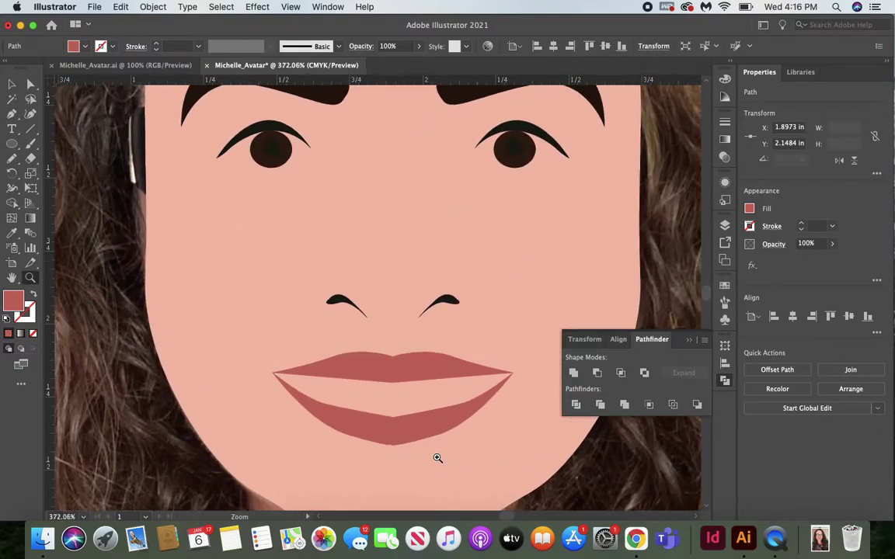
scroll(438, 458, "down", 3)
left_click(11, 114)
left_click_drag(358, 300, 285, 347)
left_click_drag(379, 363, 435, 344)
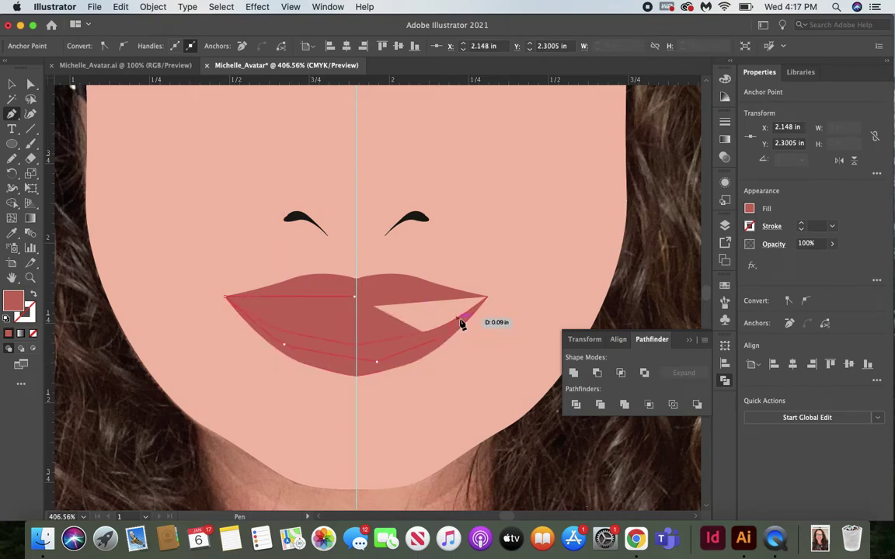
left_click_drag(487, 300, 356, 300)
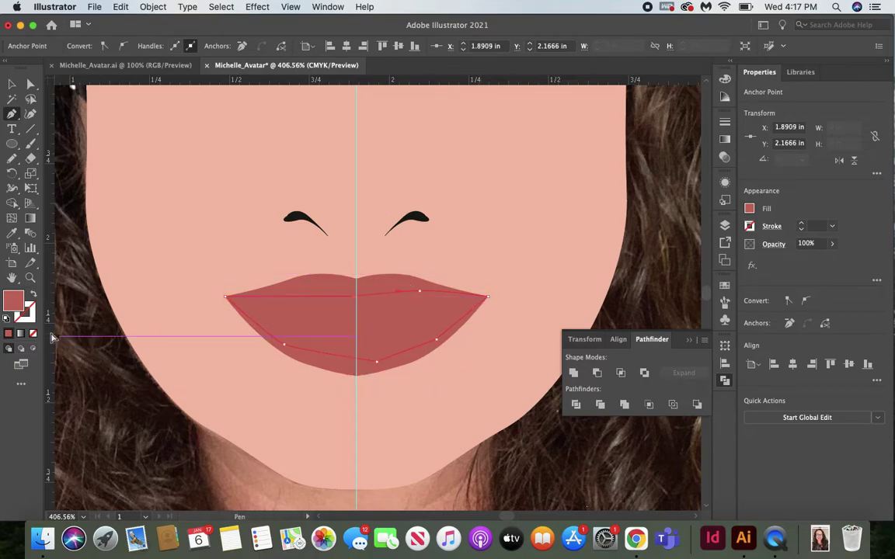
Set the teeth shape's fill color to white (ffffff)
key("super")
double_click(14, 304)
left_click_drag(669, 230, 594, 195)
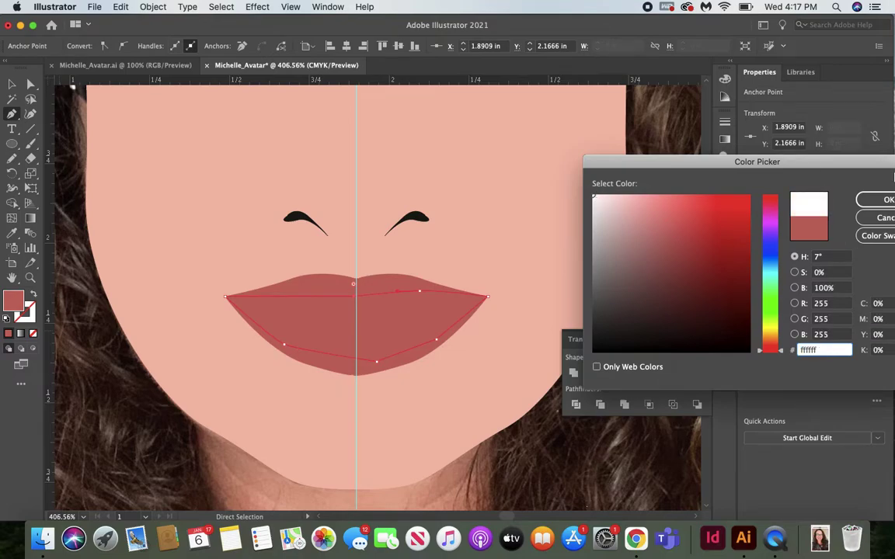
left_click(881, 199)
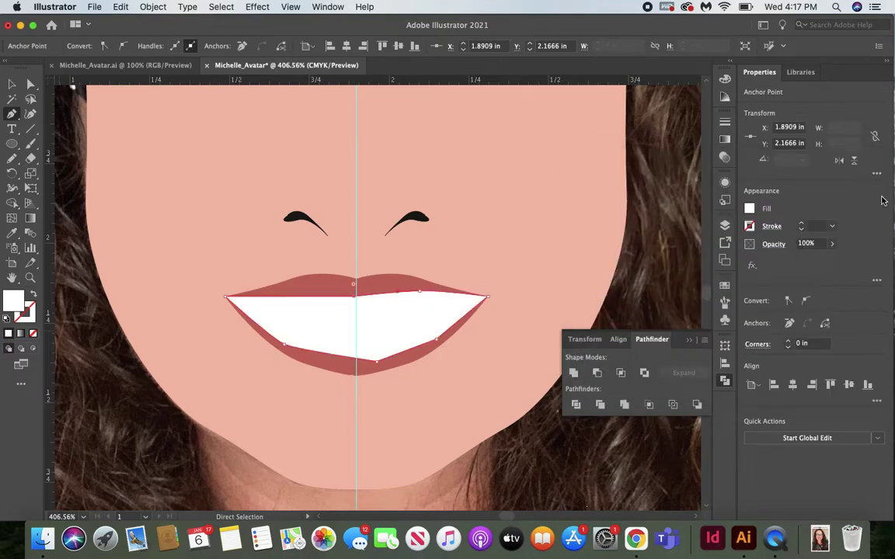
Send the white teeth shape backward until it sits behind both lips but in front of the face
key("v")
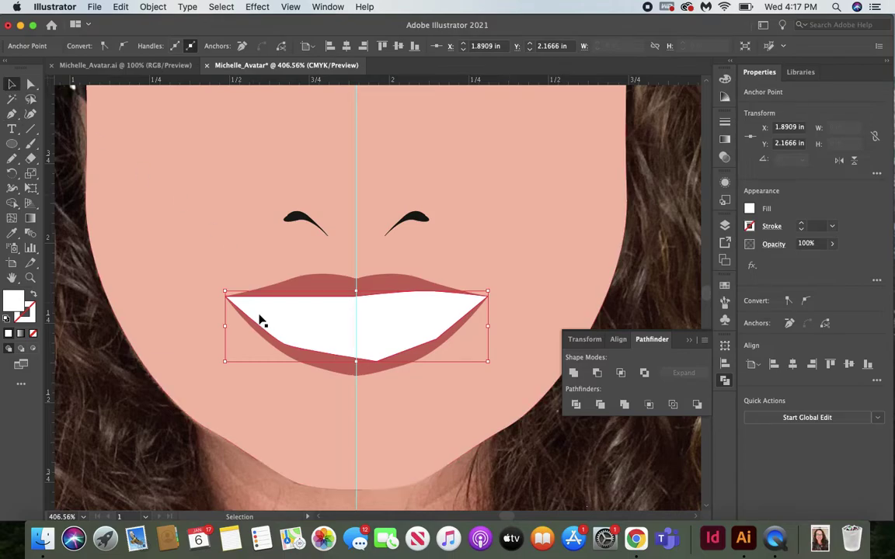
left_click(288, 325)
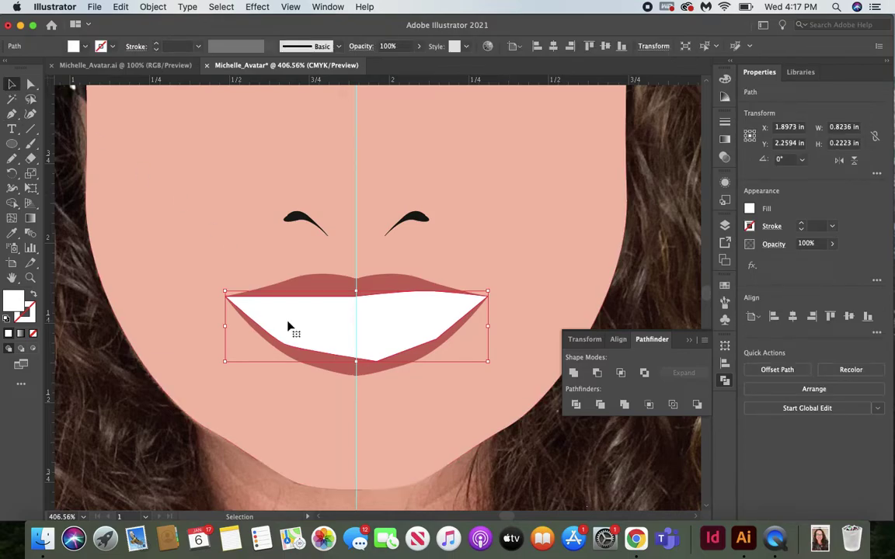
left_click(159, 8)
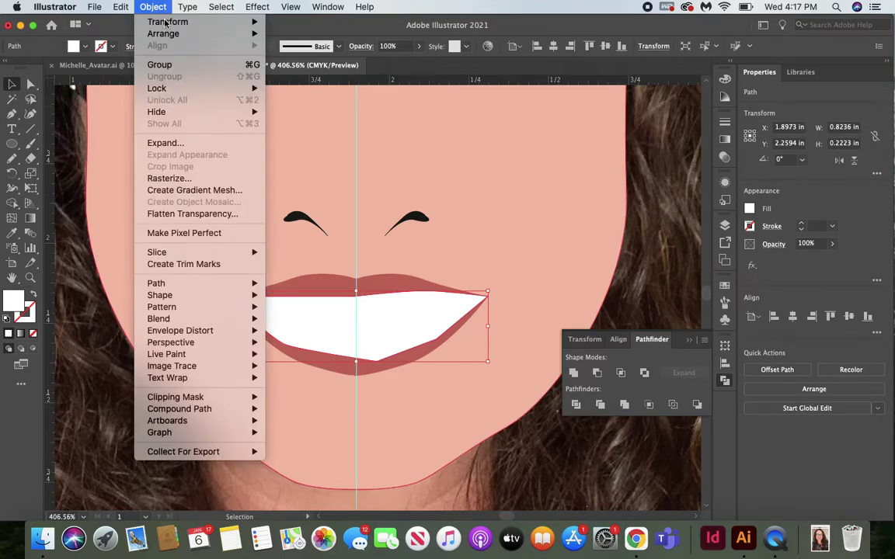
mouse_move(167, 33)
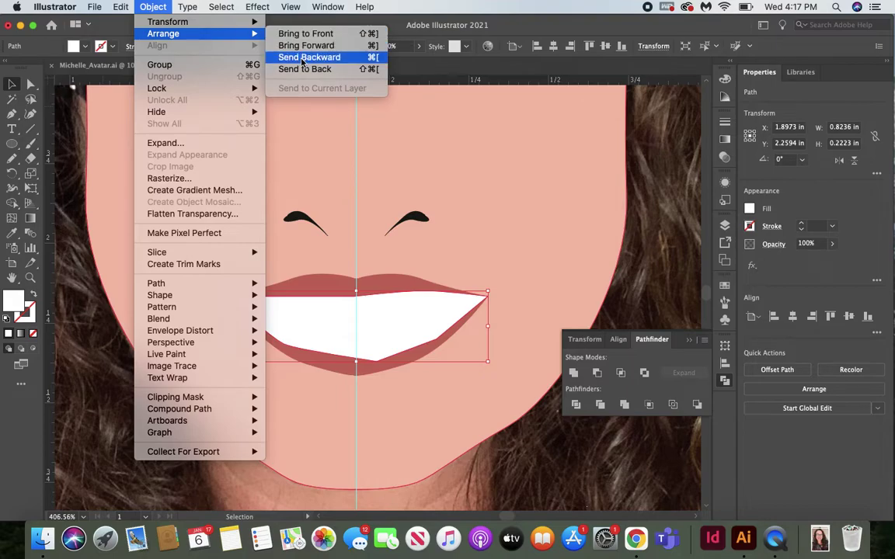
left_click(380, 58)
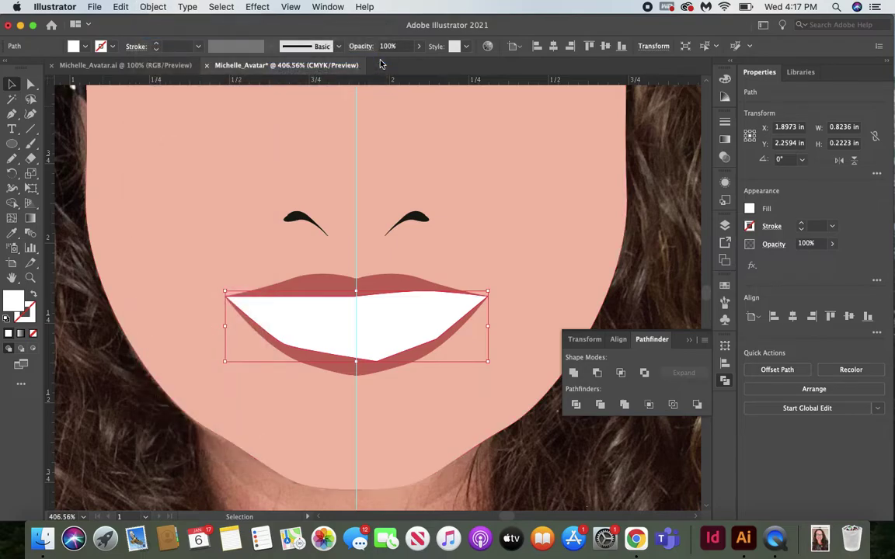
key("super+bracketleft")
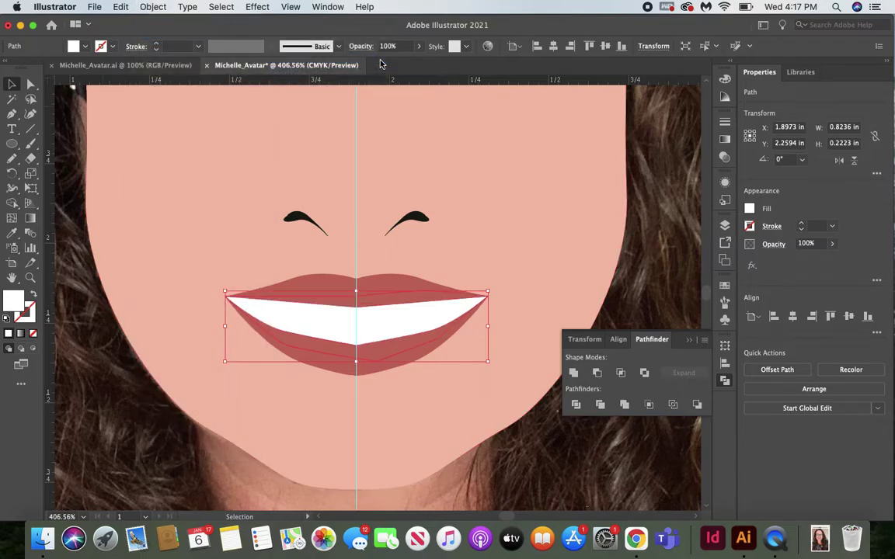
Bring the neck area of the photo into view, collapse the Pathfinder panel and clear the selection
left_click(492, 194)
key("super+minus")
key("super+minus")
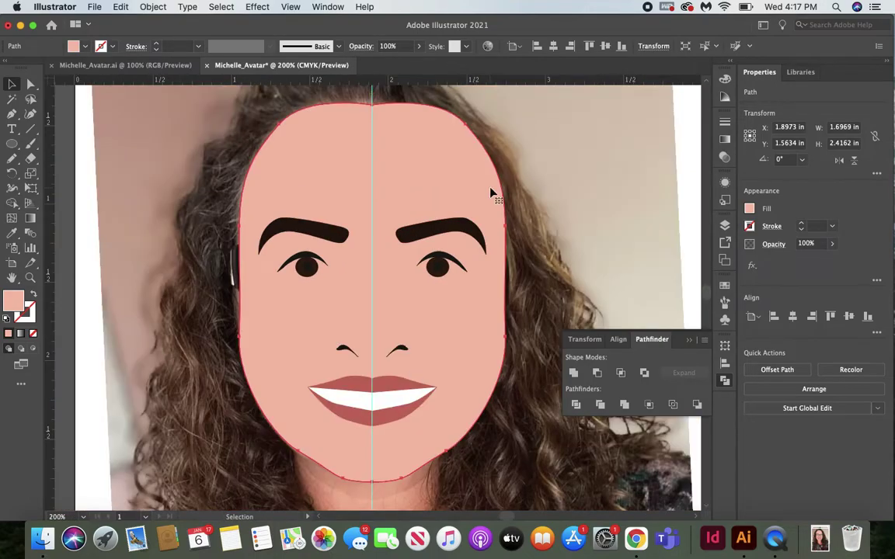
key("super+minus")
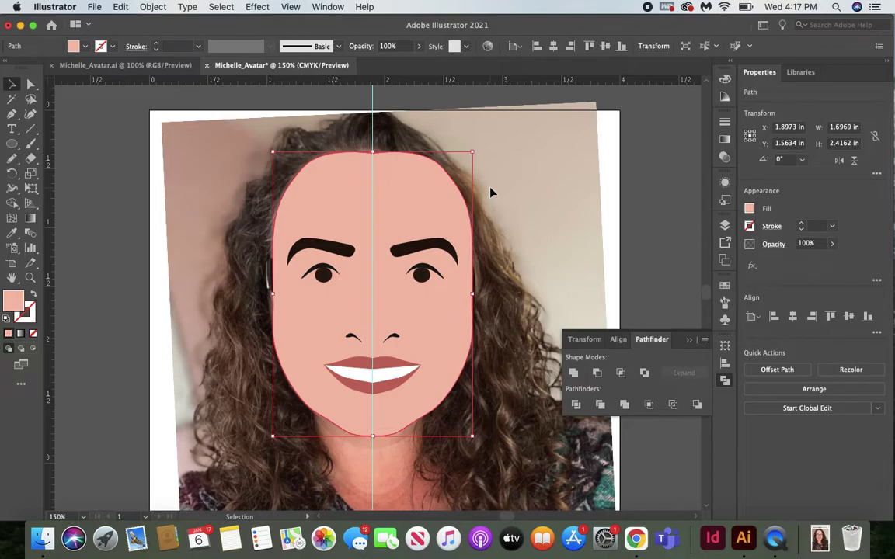
scroll(491, 193, "down", 3)
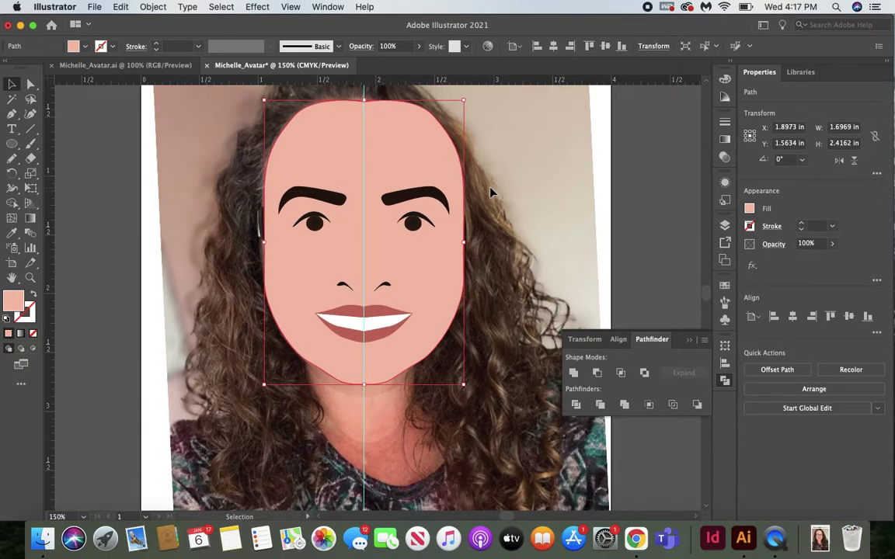
scroll(491, 192, "up", 1)
scroll(491, 193, "left", 1)
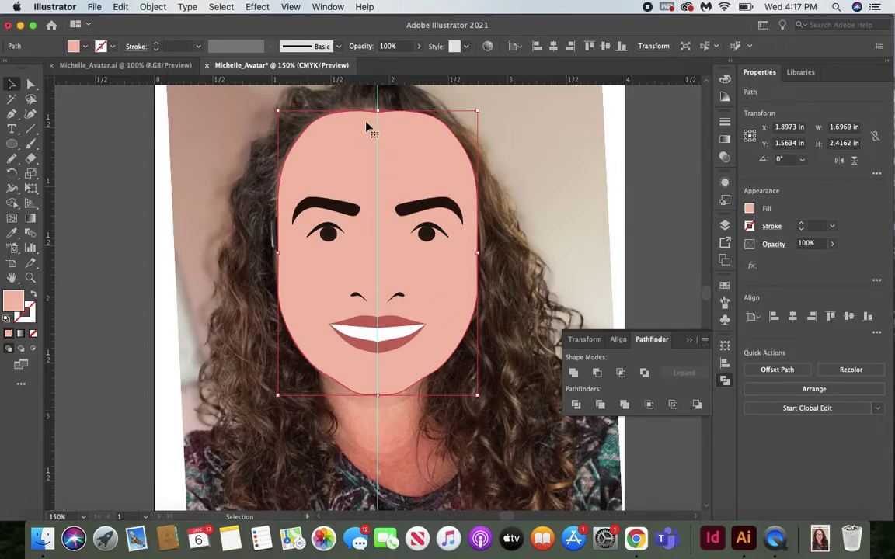
scroll(261, 416, "down", 3)
scroll(262, 416, "left", 1)
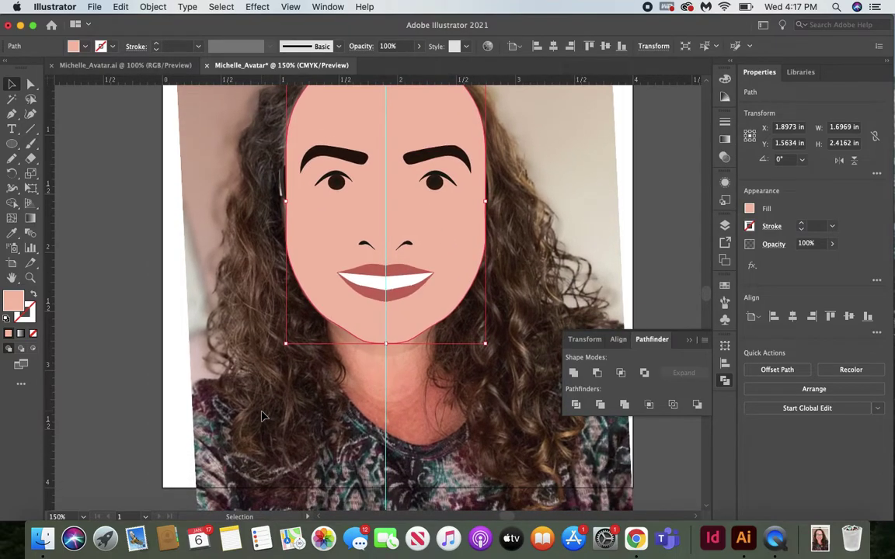
scroll(424, 397, "left", 1)
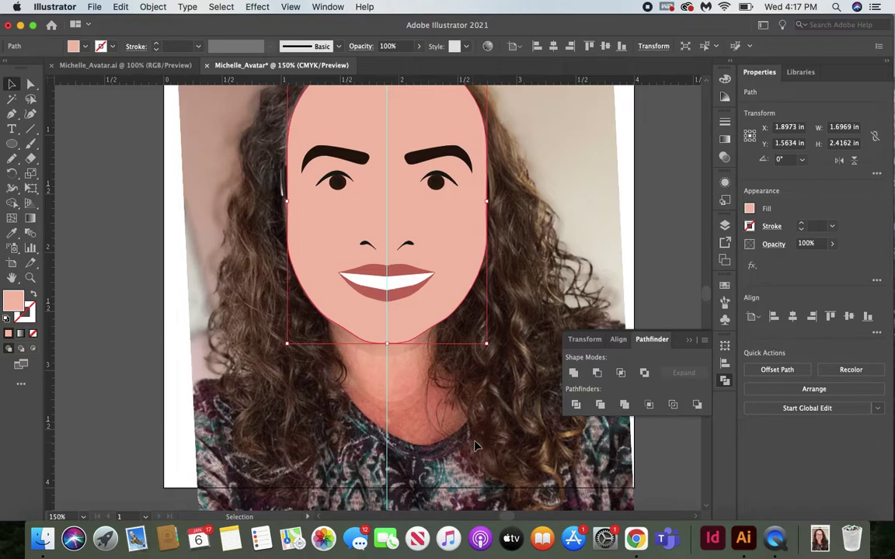
left_click(690, 340)
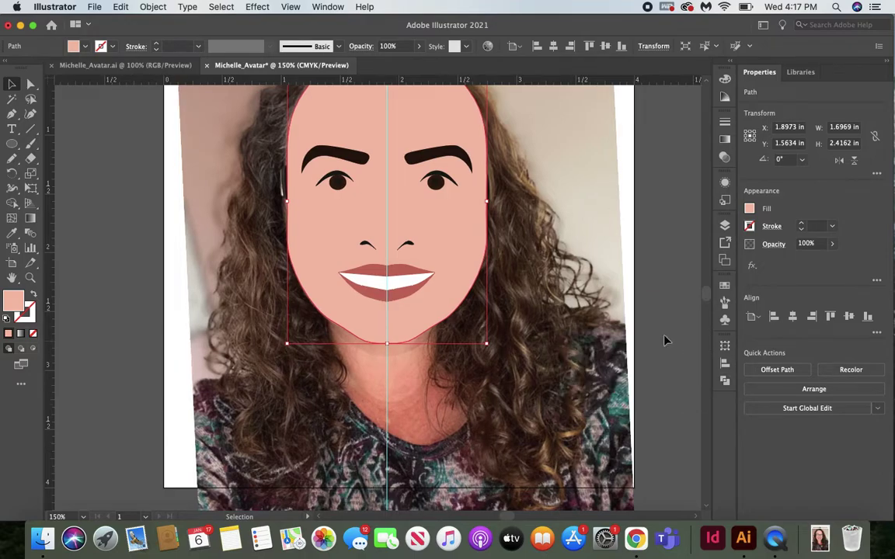
left_click(226, 246)
Trace a closed skin-colored neck shape with the Pen tool, from the jaw to the curved neckline and overlapping the chin
left_click(11, 115)
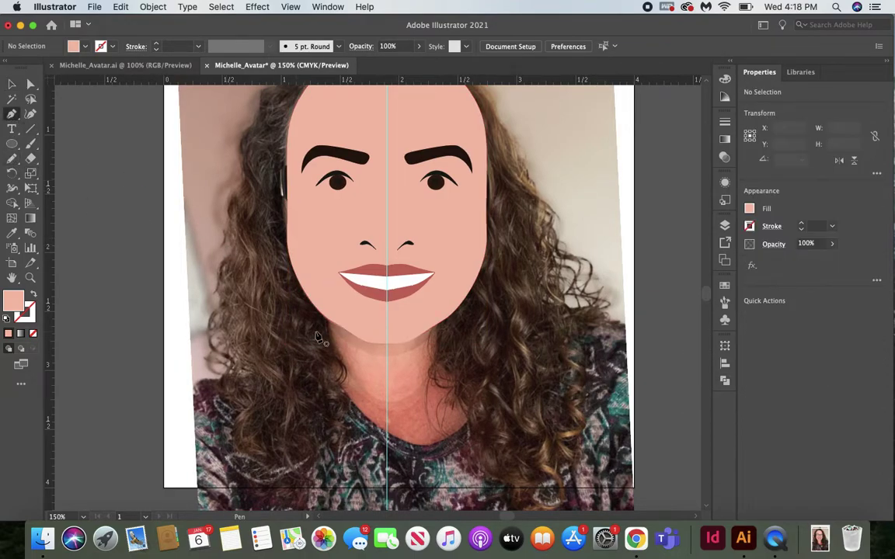
left_click(325, 306)
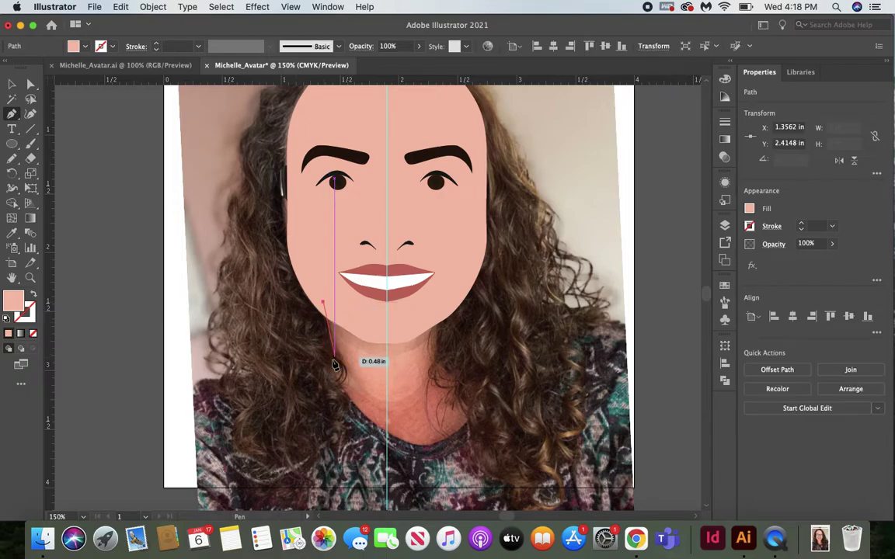
left_click_drag(323, 377, 305, 418)
left_click_drag(394, 491, 309, 423)
left_click(325, 379)
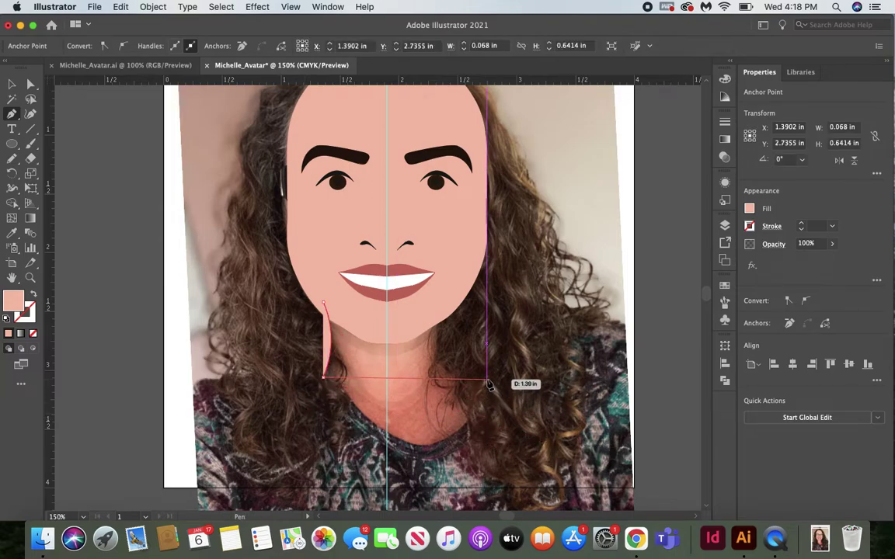
left_click_drag(482, 378, 585, 244)
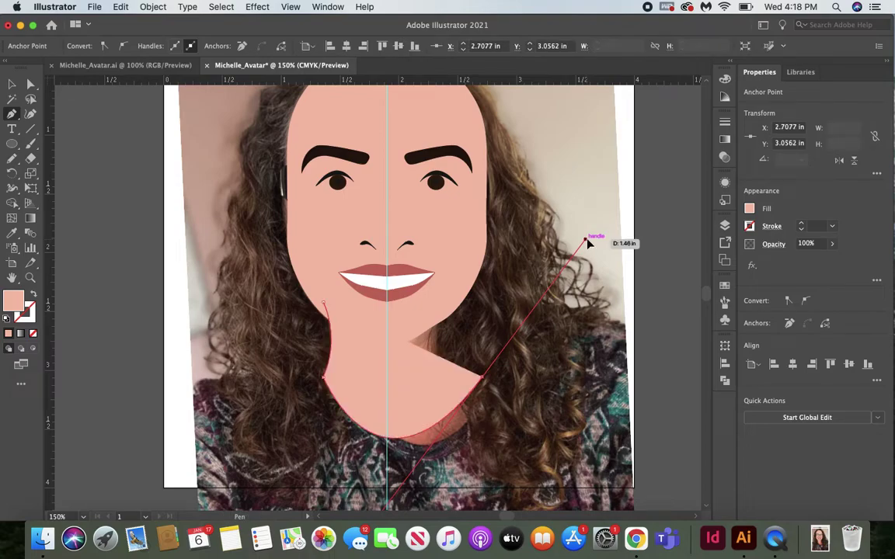
left_click(483, 380)
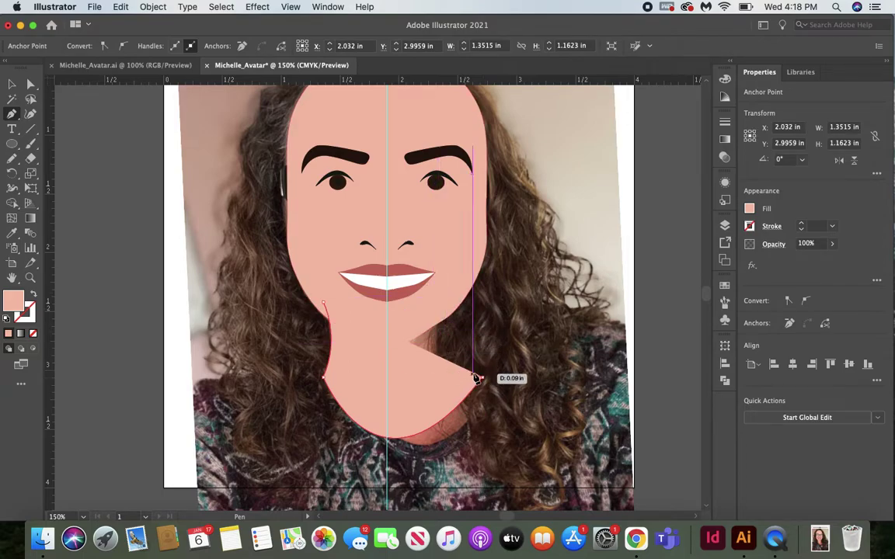
left_click_drag(440, 310, 442, 275)
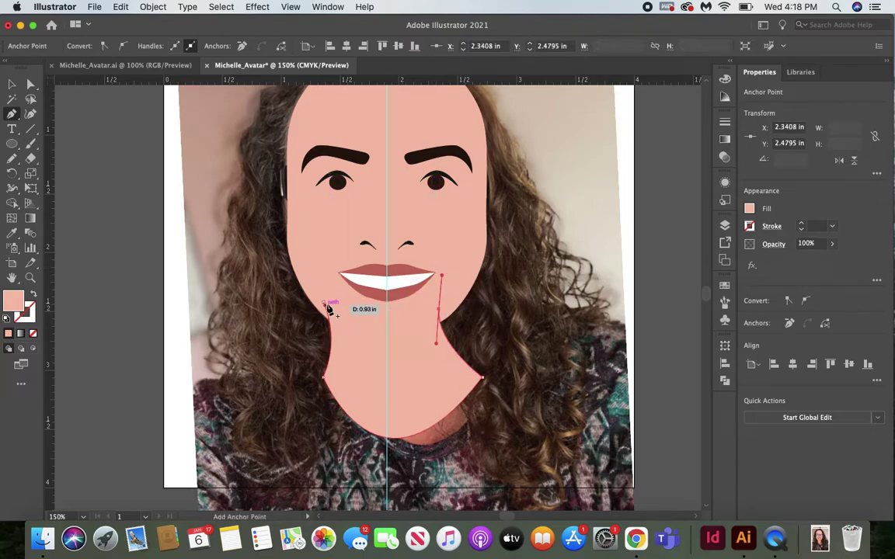
left_click_drag(326, 306, 326, 304)
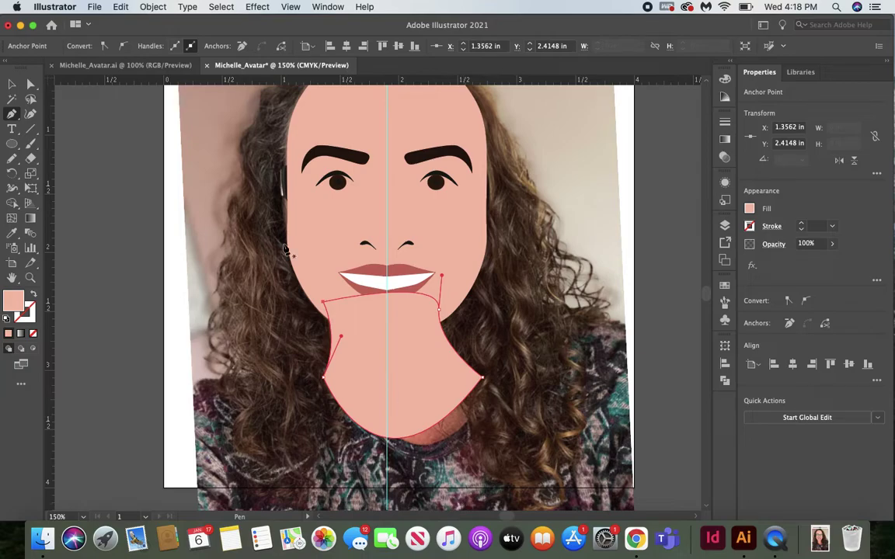
Send the neck shape backward in the stacking order, behind the lips and face
left_click(12, 83)
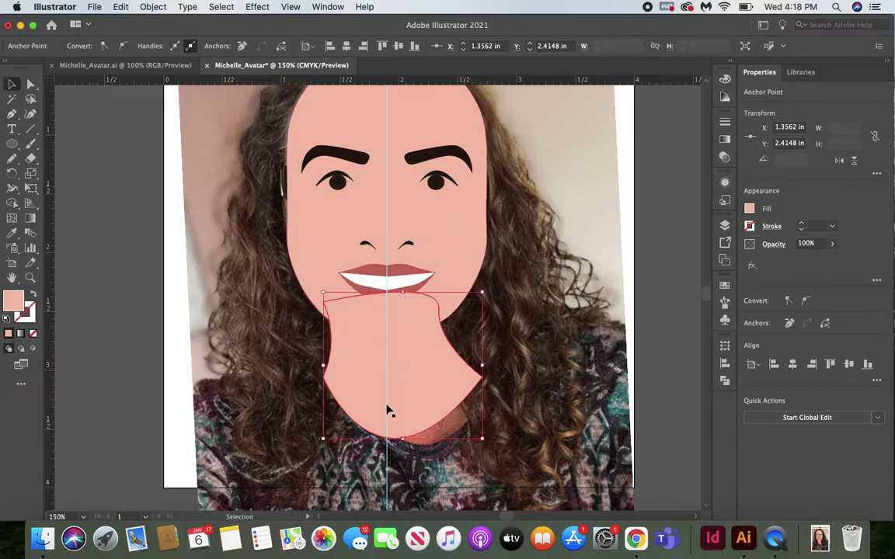
left_click(159, 7)
mouse_move(163, 33)
left_click(326, 59)
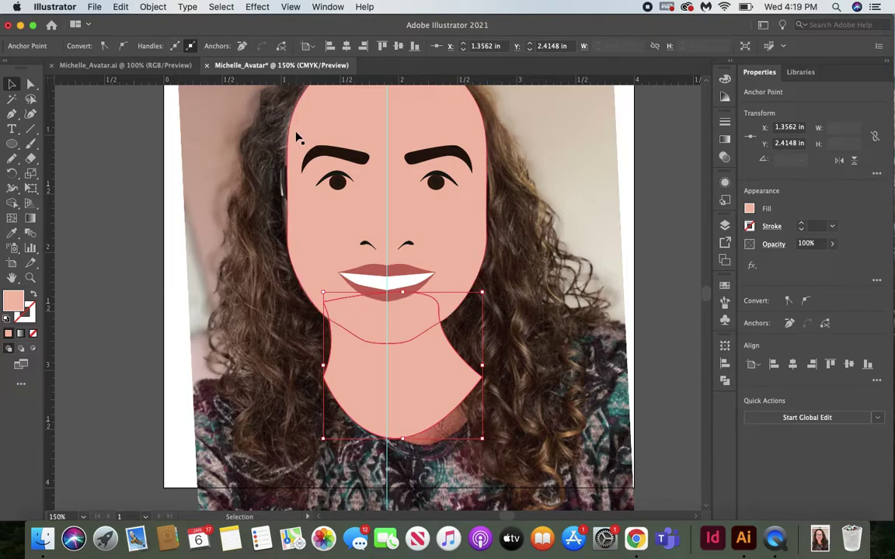
key("super+minus")
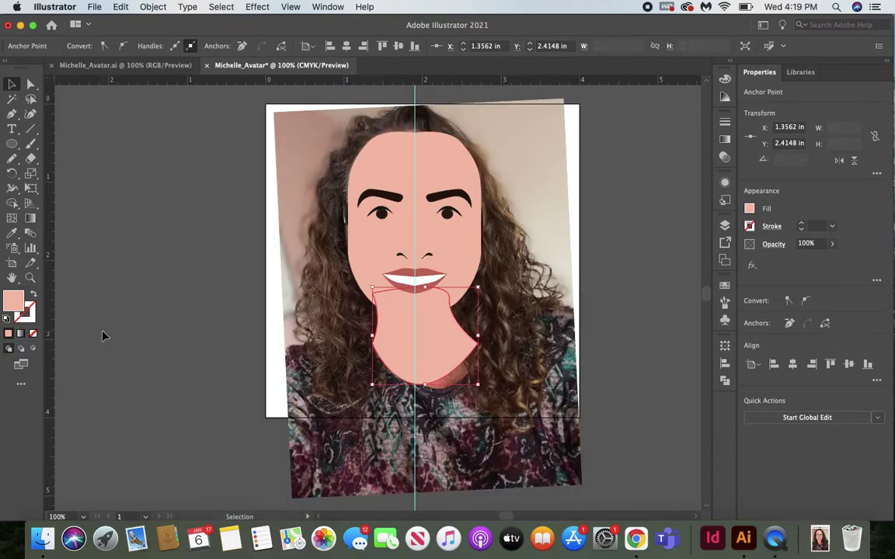
left_click(152, 7)
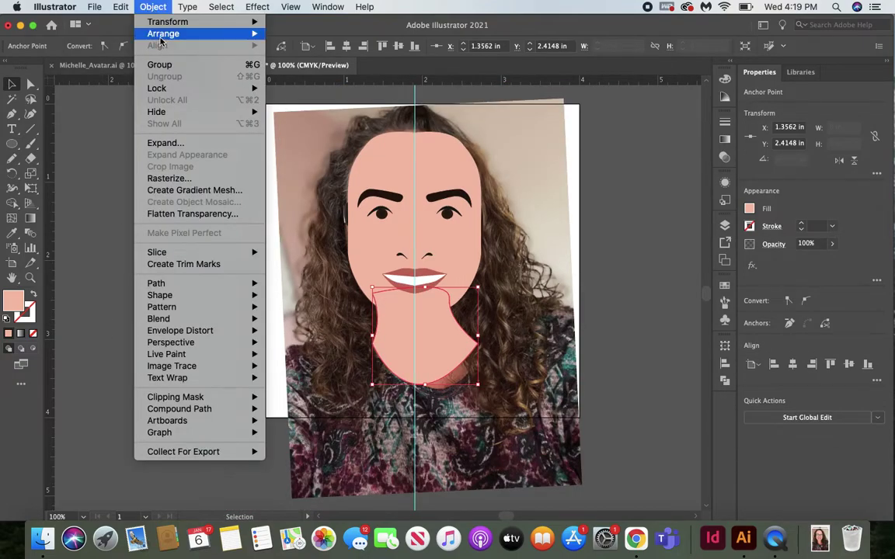
Send the neck shape to the back of the stacking order, behind the face and lips
mouse_move(160, 35)
left_click(334, 69)
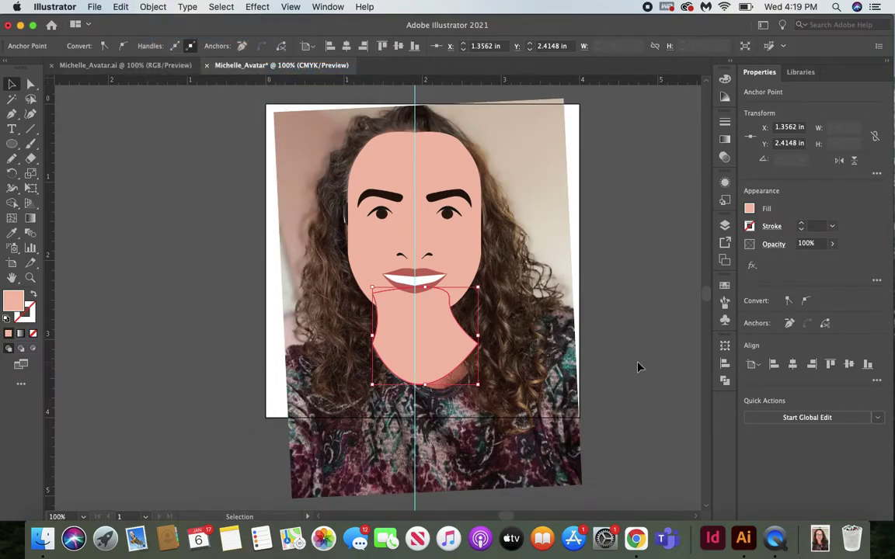
left_click(606, 319)
With the Pen tool, start a wavy outline along the outer edge of the portrait's left-side hair, from the crown down to eye level
scroll(536, 340, "up", 2)
scroll(536, 340, "up", 2)
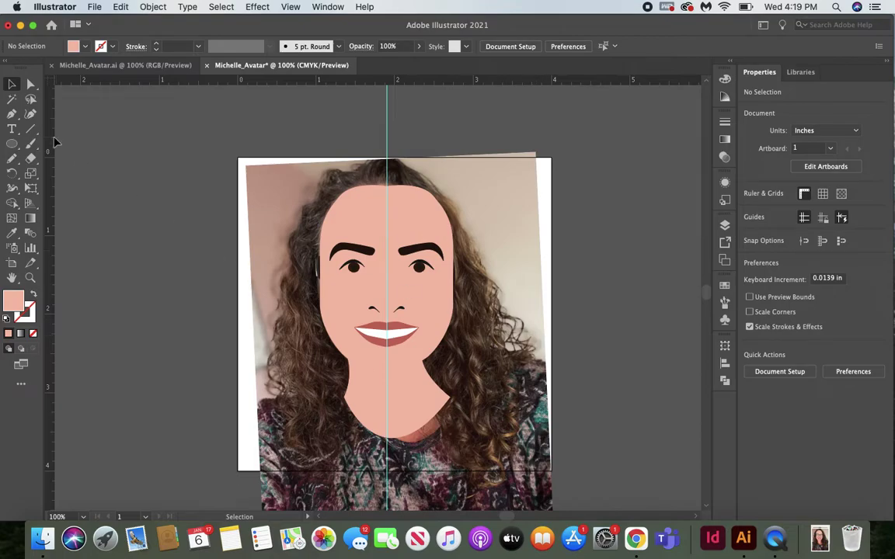
left_click(12, 114)
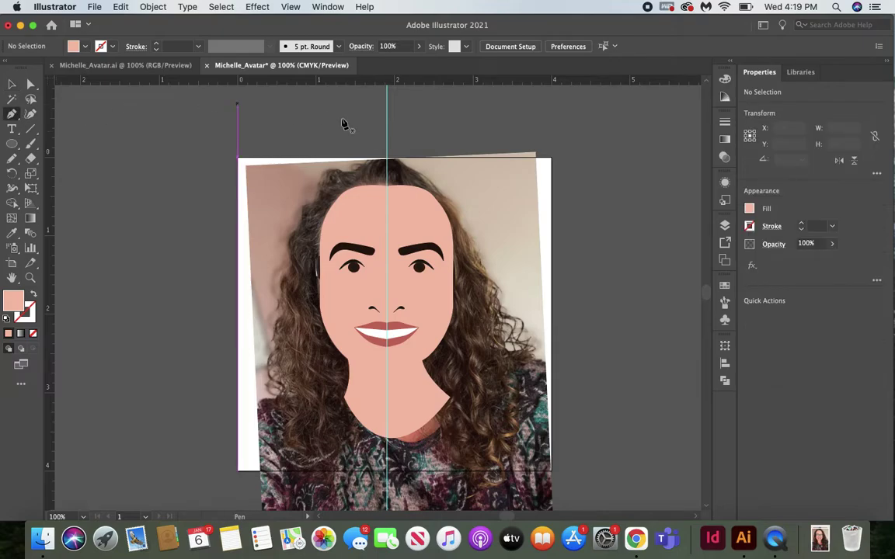
left_click(360, 171)
left_click_drag(329, 159, 319, 186)
left_click(316, 195)
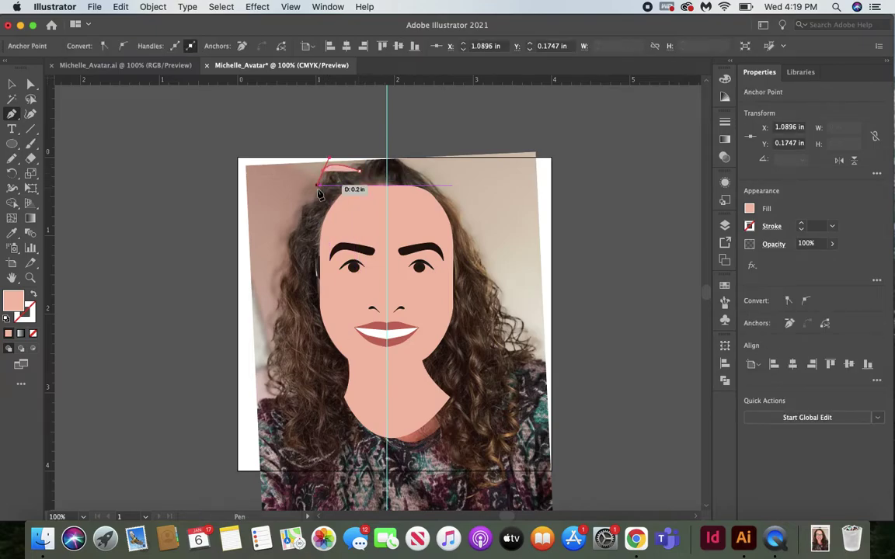
left_click(300, 229)
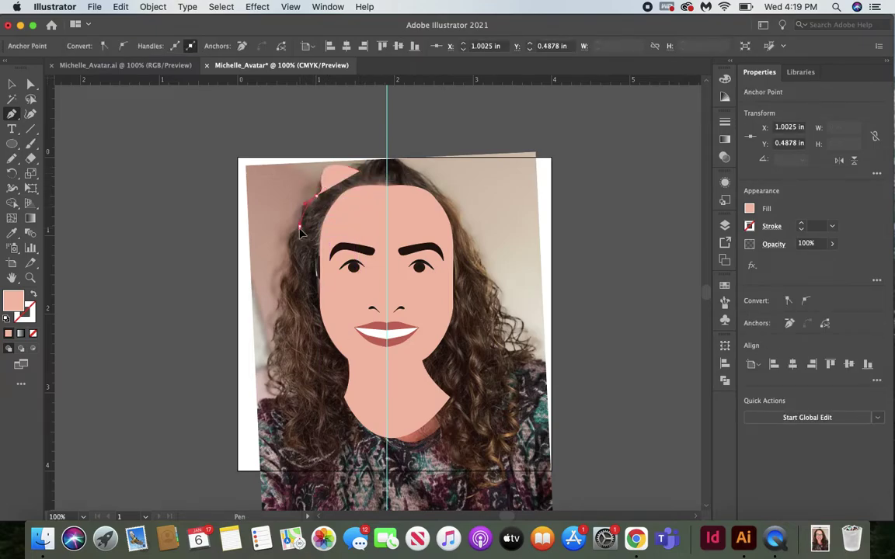
left_click(289, 253)
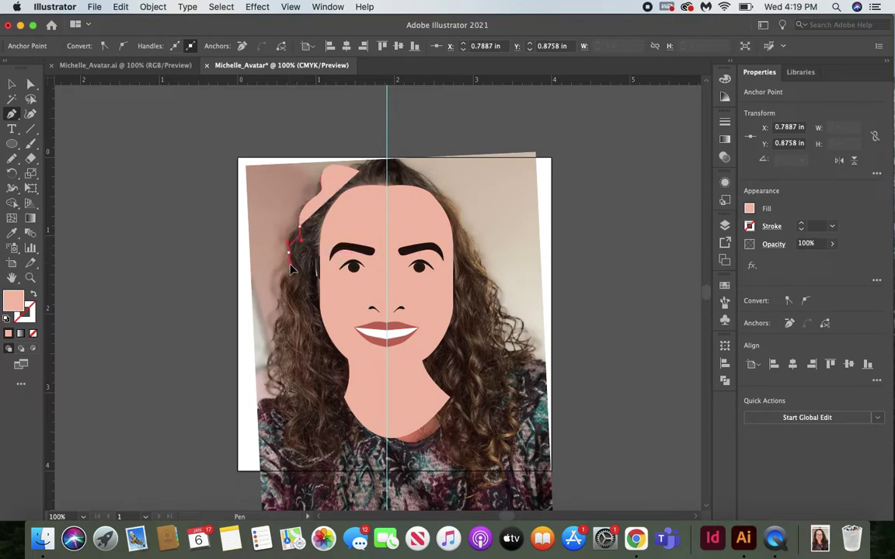
left_click_drag(295, 291, 360, 300)
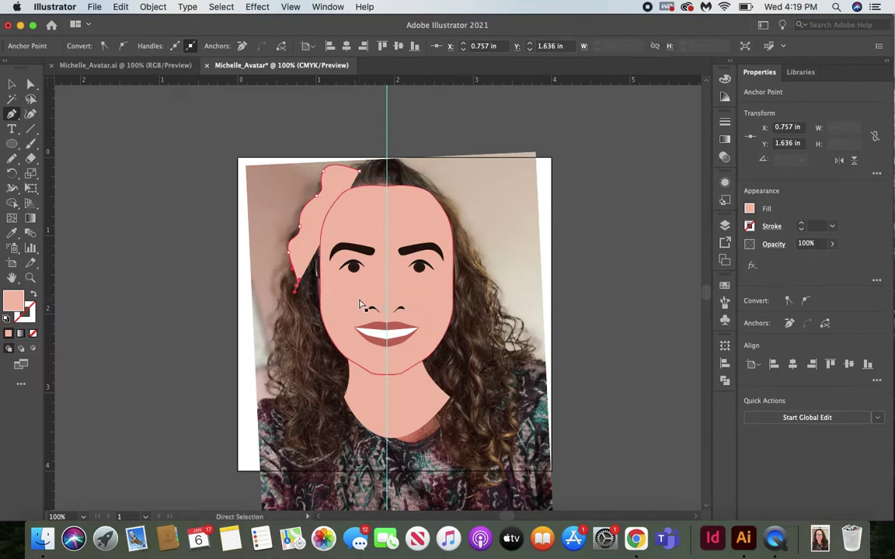
key("cmd+z")
Continue the left-side hair outline in waves down to the shoulder and back up along the face, closing it at the crown
mouse_move(291, 268)
left_mouse_down()
mouse_move(274, 331)
mouse_move(286, 347)
mouse_move(269, 373)
mouse_move(294, 408)
mouse_move(286, 451)
mouse_move(336, 451)
mouse_move(360, 473)
mouse_move(342, 496)
mouse_move(329, 486)
mouse_move(341, 471)
mouse_move(351, 476)
mouse_move(346, 497)
mouse_move(372, 472)
mouse_move(335, 443)
mouse_move(343, 427)
mouse_move(356, 479)
mouse_move(377, 467)
mouse_move(382, 475)
mouse_move(363, 487)
mouse_move(391, 457)
mouse_move(364, 454)
left_mouse_up()
left_click_drag(345, 379, 362, 173)
key("super+z")
left_click(362, 165)
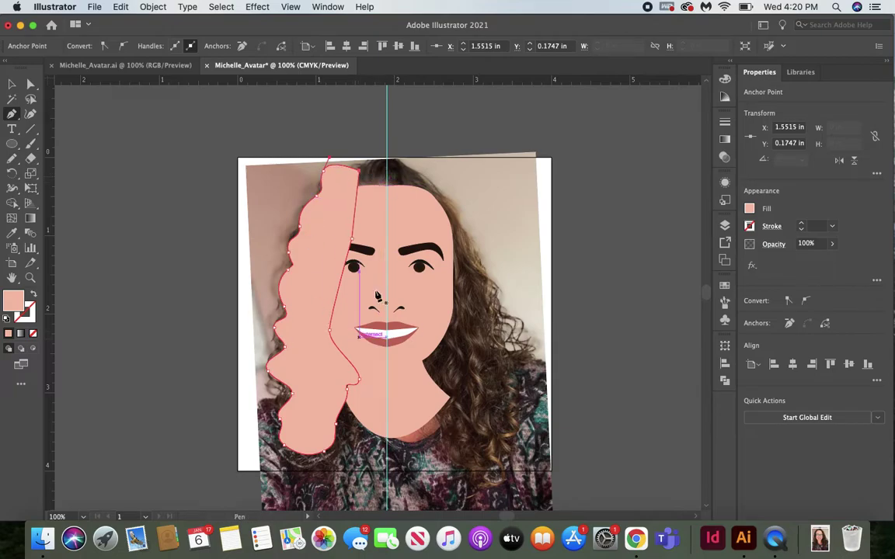
key("super")
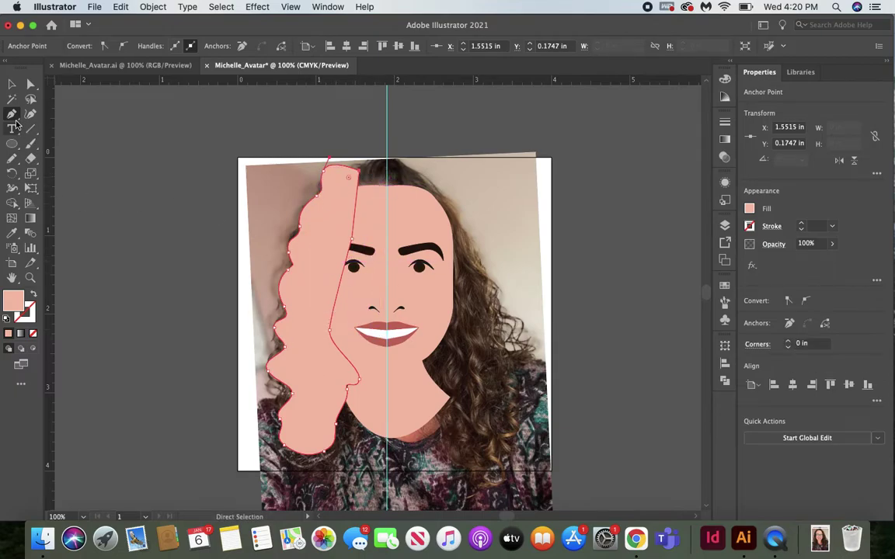
Fill the left-side hair shape with dark brown sampled from the photo's hair and send it behind the face
left_click(13, 235)
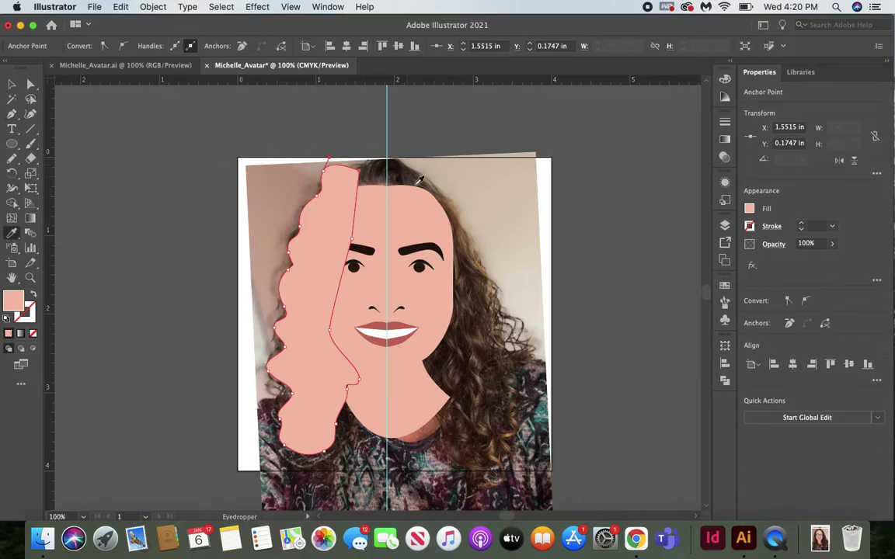
left_click(485, 351)
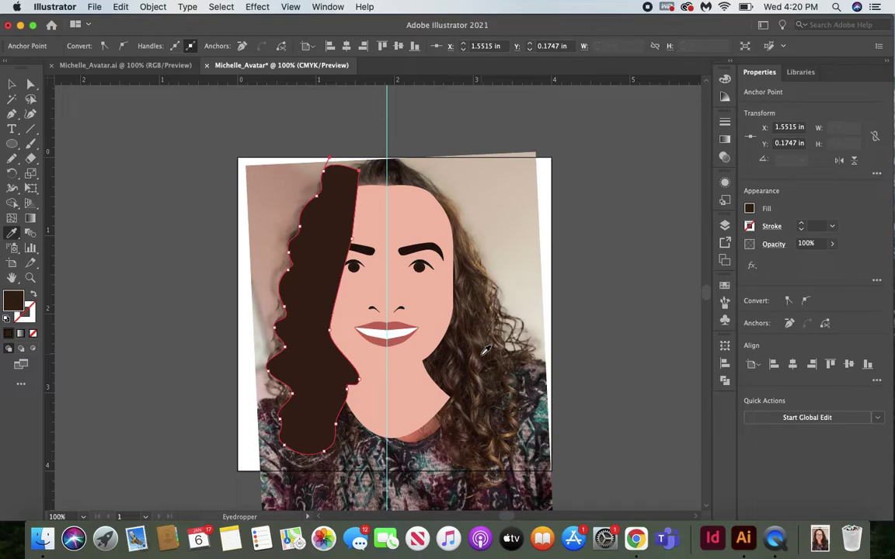
left_click(12, 84)
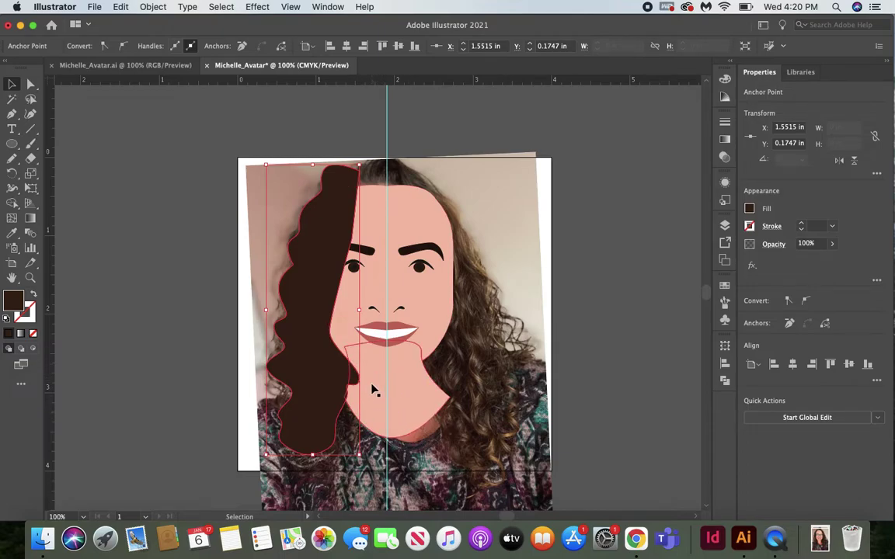
left_click(307, 368)
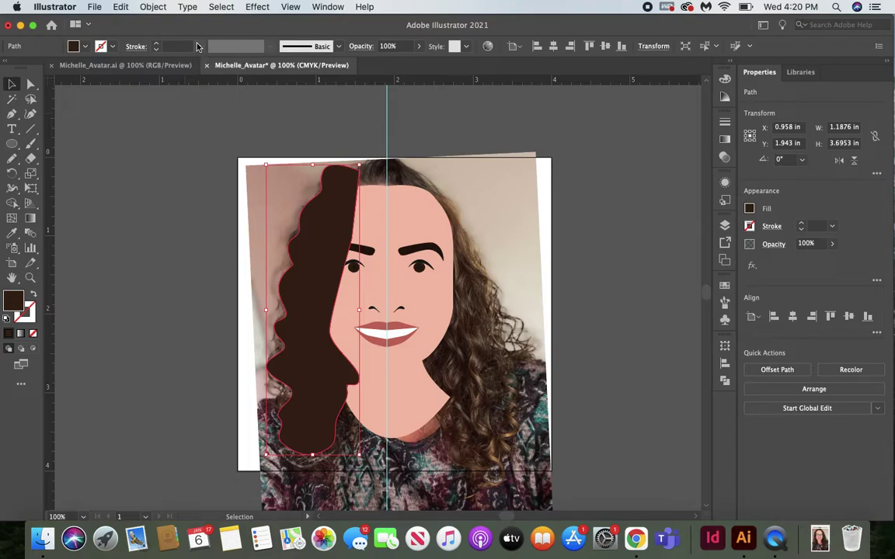
key("super+bracketleft")
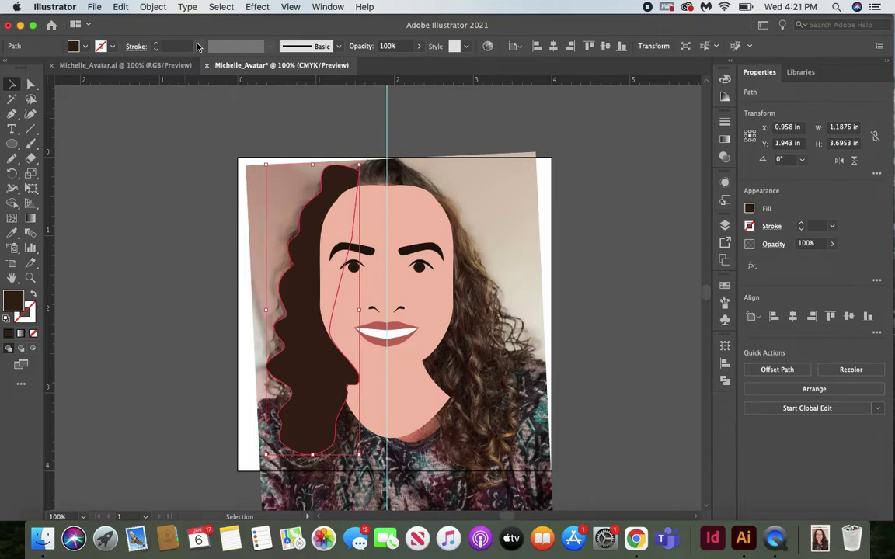
left_click(160, 215)
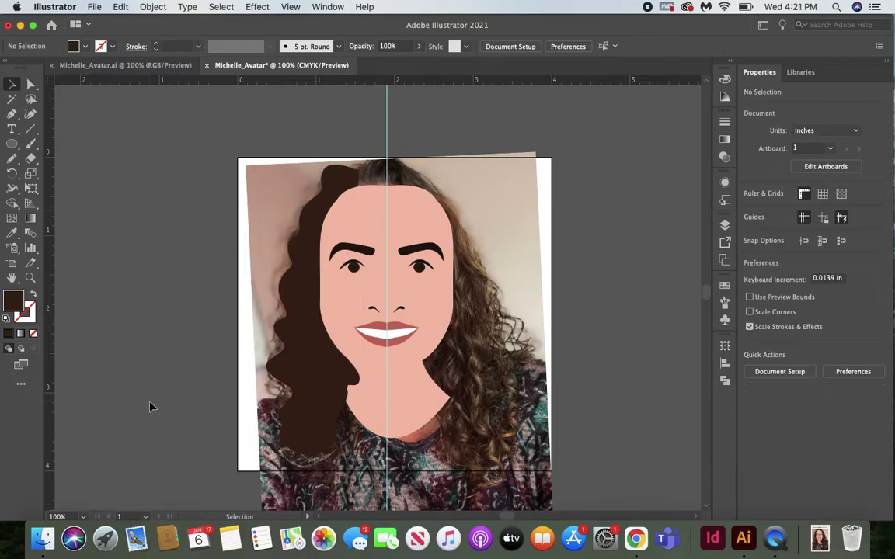
Trace the top of the head and the portrait's right-side hair with the Pen tool as one closed wavy dark brown shape
left_click(12, 113)
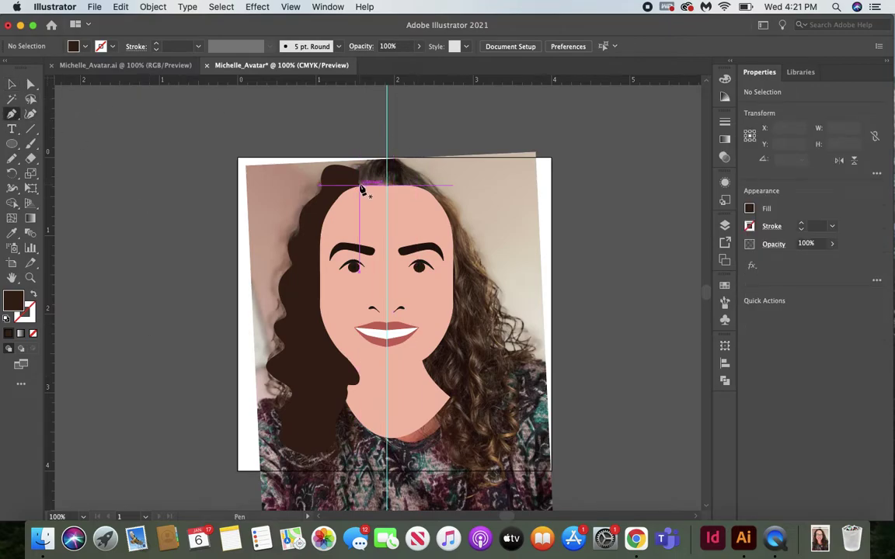
left_click_drag(360, 203, 502, 298)
left_click(460, 208)
key("Escape")
left_click_drag(508, 336, 413, 366)
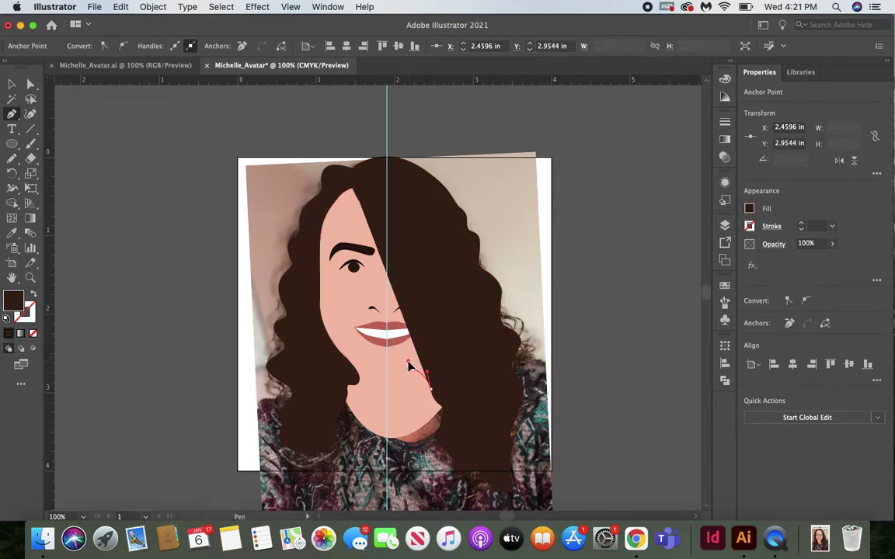
left_click_drag(410, 365, 361, 202)
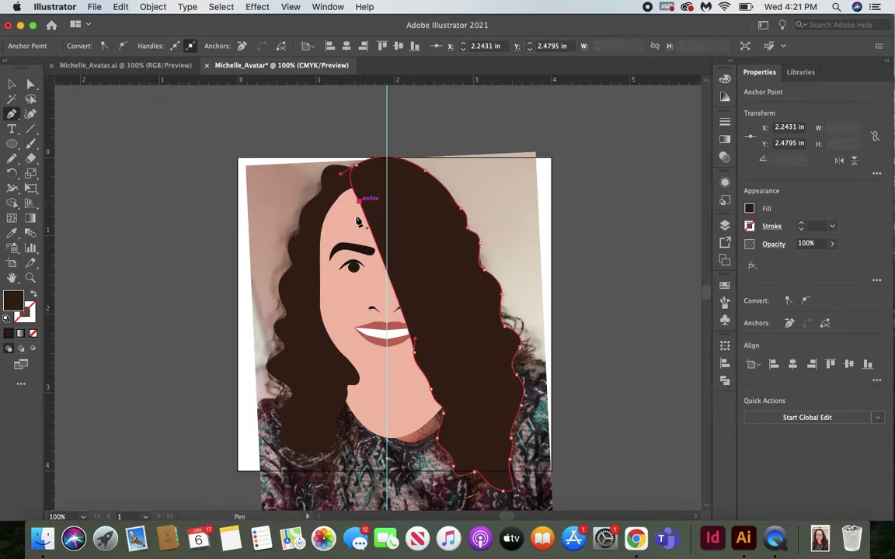
Send the right-side hair shape backward behind the face and neck
key("v")
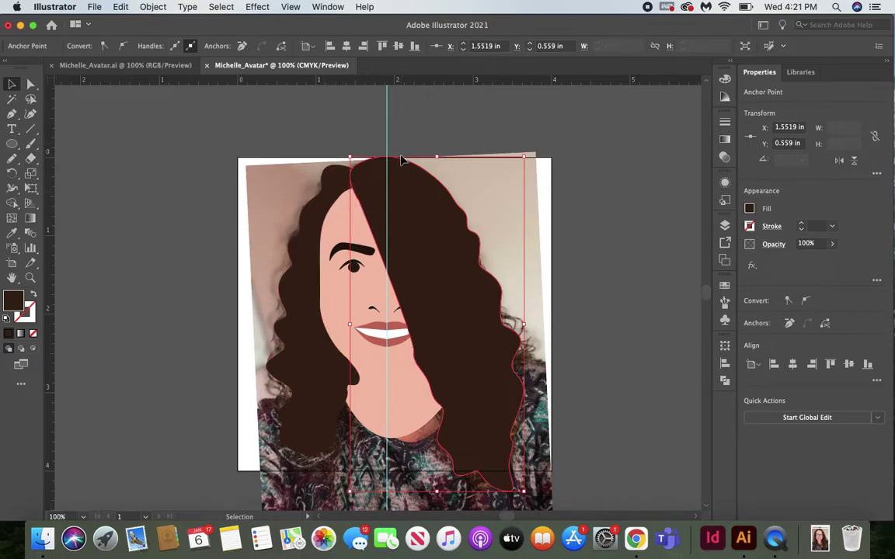
key("a")
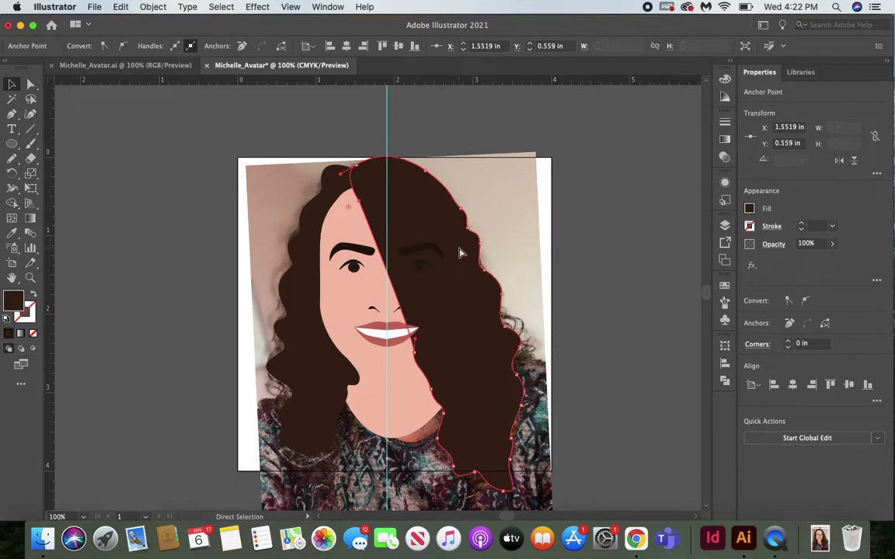
key("super+bracketleft")
key("v")
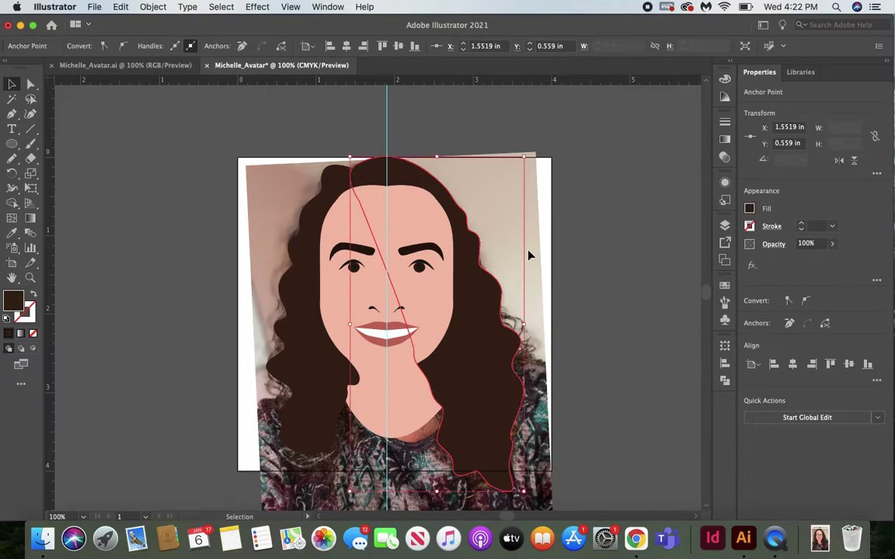
left_click(586, 274)
left_click(470, 369)
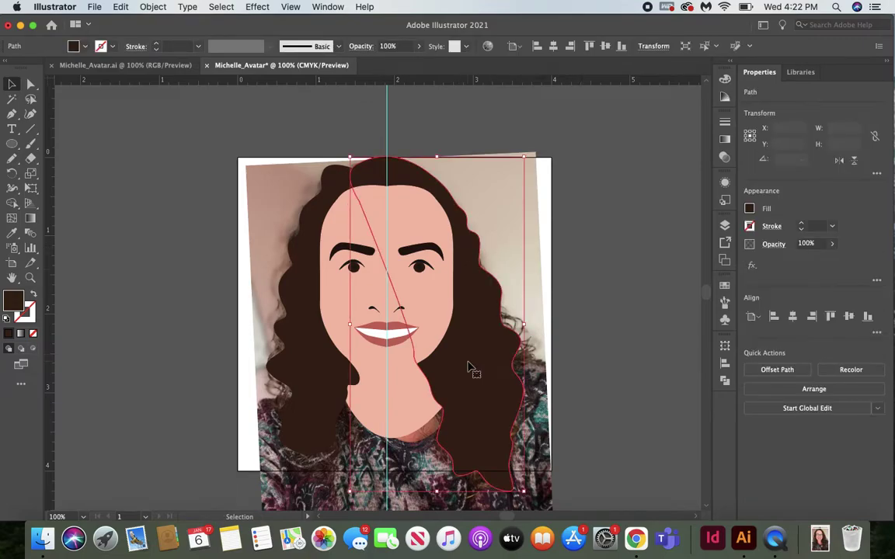
key("a")
key("super+minus")
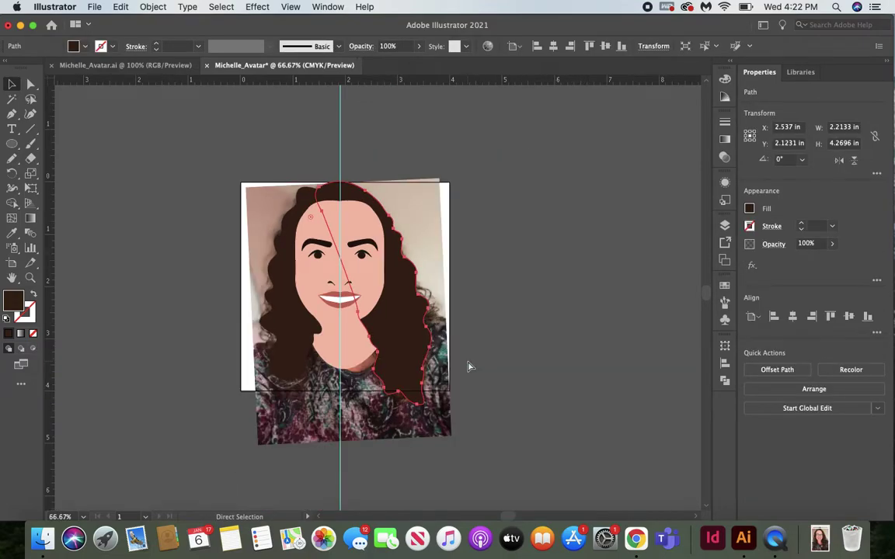
key("super+plus")
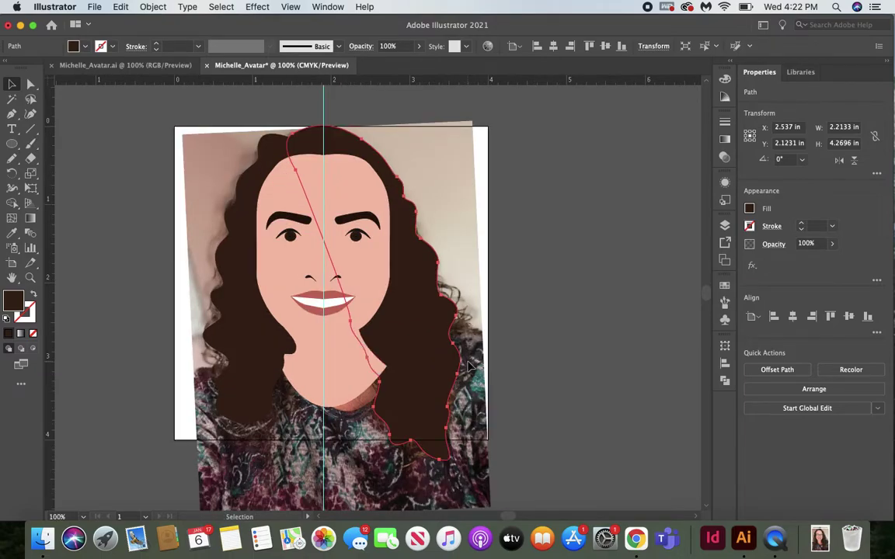
left_click(513, 415)
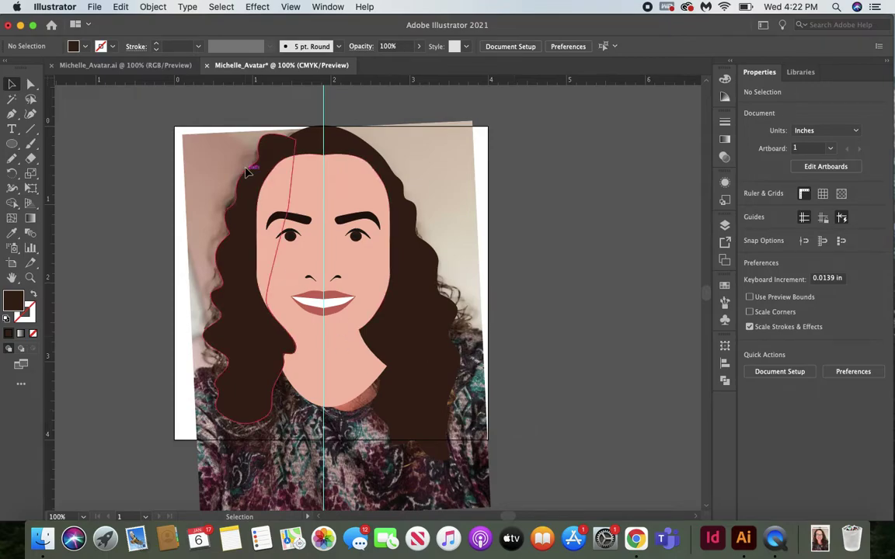
Draw a closed dark brown hair section with the Pen tool, sweeping from the parting across the forehead's right side to the temple
left_click(13, 115)
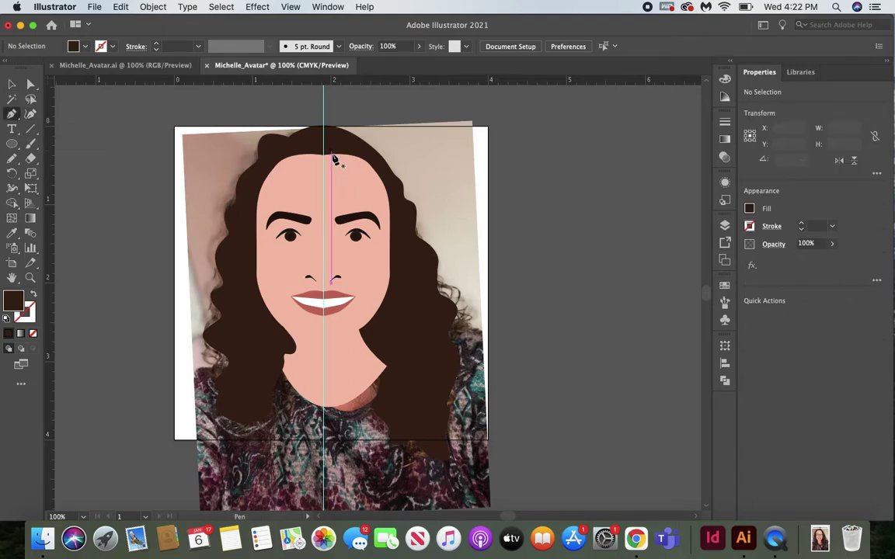
left_click(300, 149)
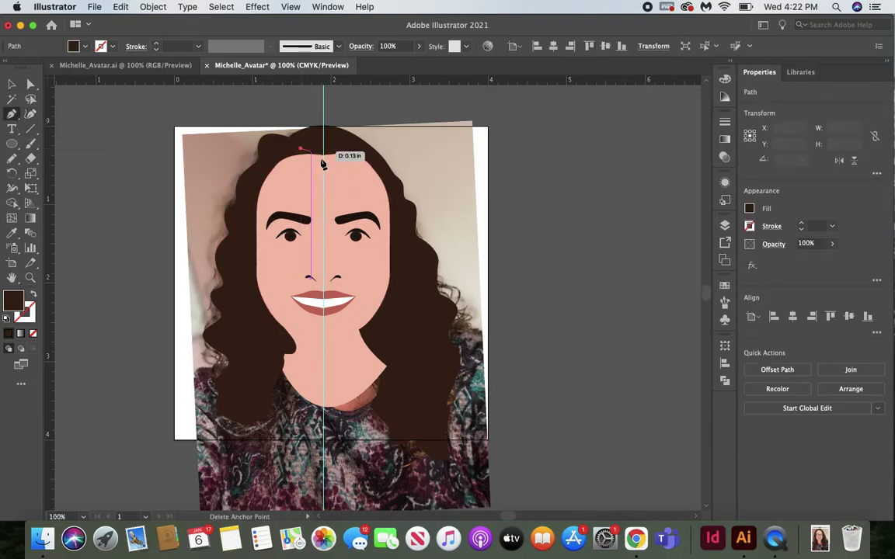
left_click(380, 189)
left_click(390, 204)
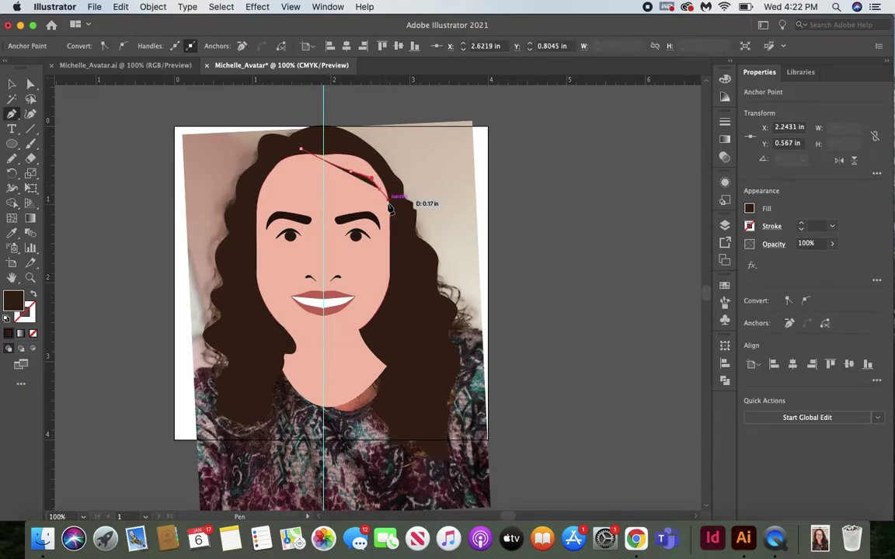
left_click(372, 151)
left_click(299, 149)
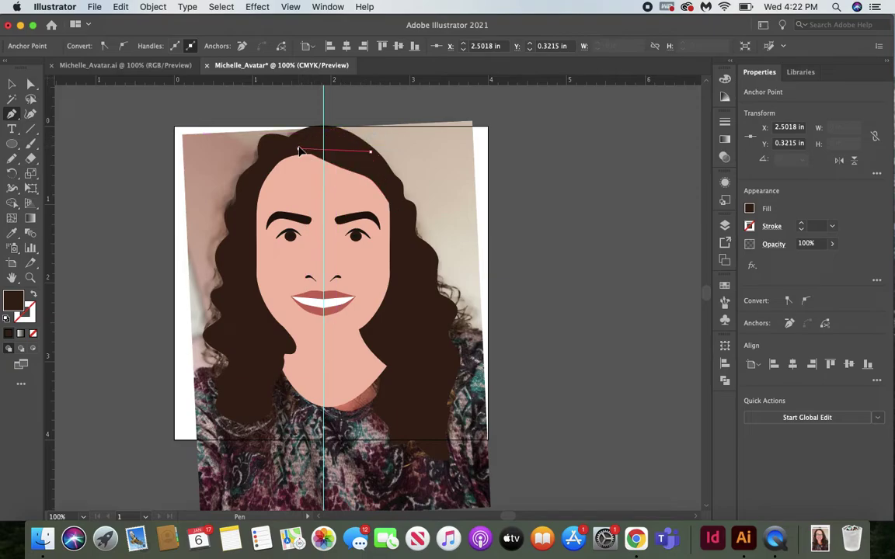
left_click(299, 149)
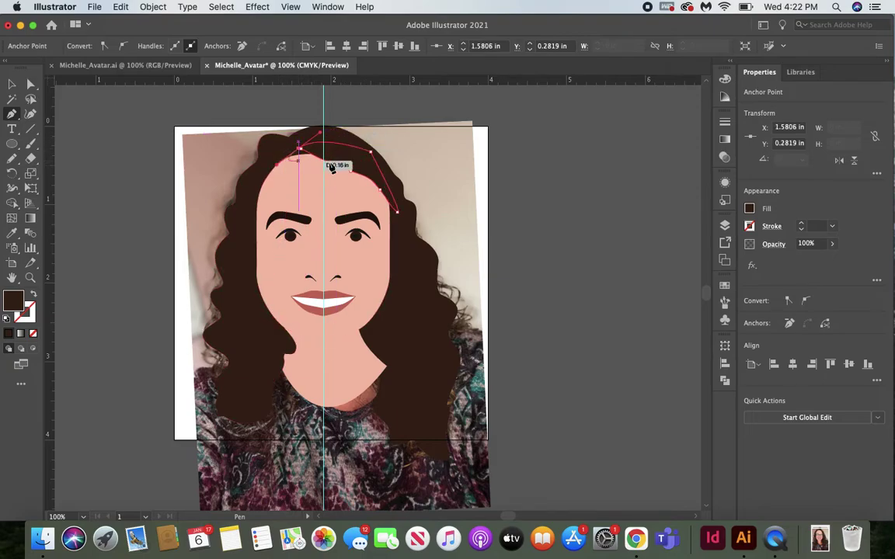
left_click_drag(178, 215, 304, 146)
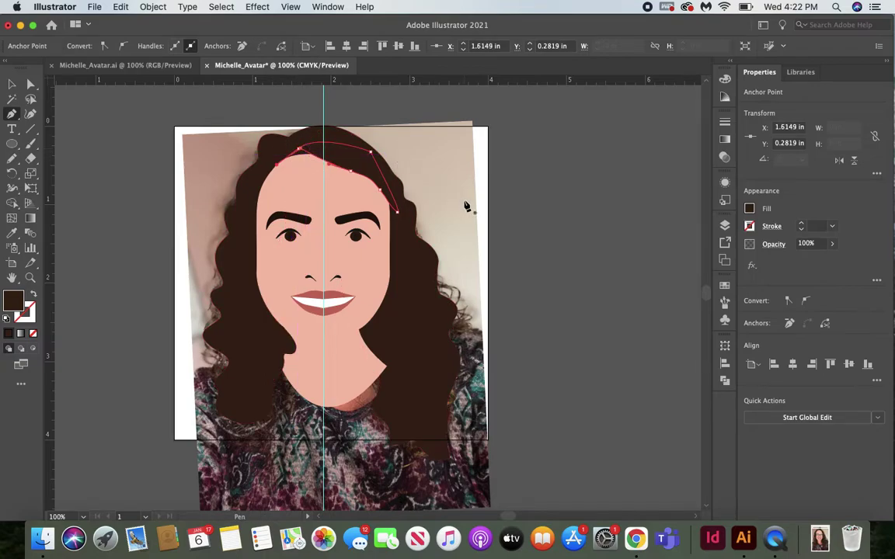
left_click(12, 83)
left_click(78, 233)
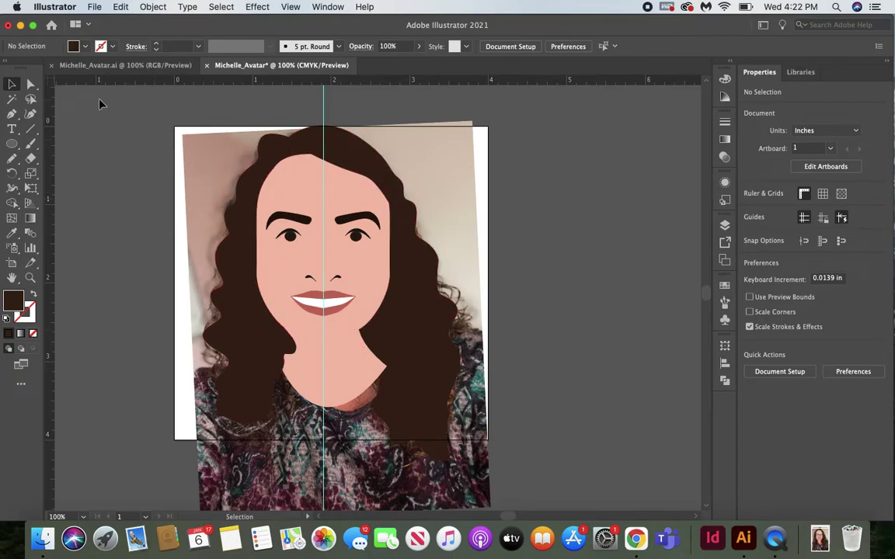
Draw a closed dark brown hair section with the Pen tool, curving from the parting down the forehead's left side to the temple
left_click(14, 115)
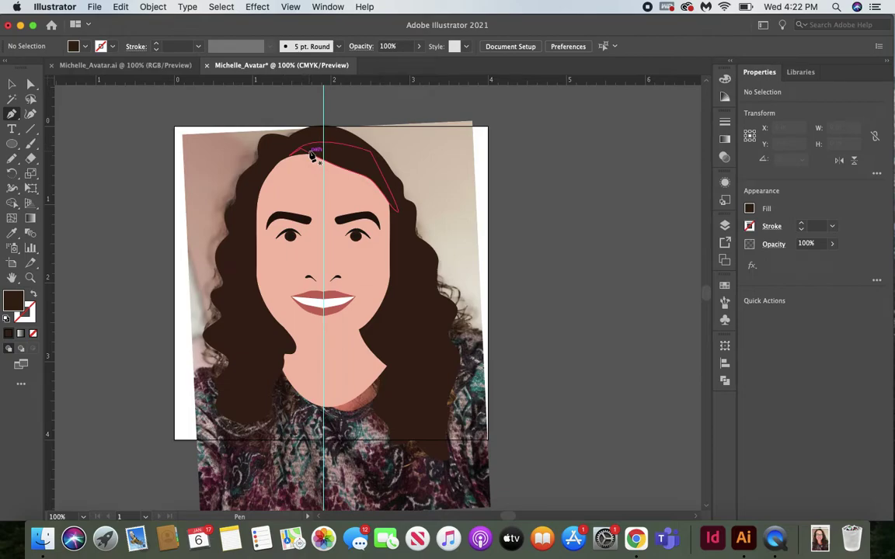
left_click(311, 151)
left_click(293, 170)
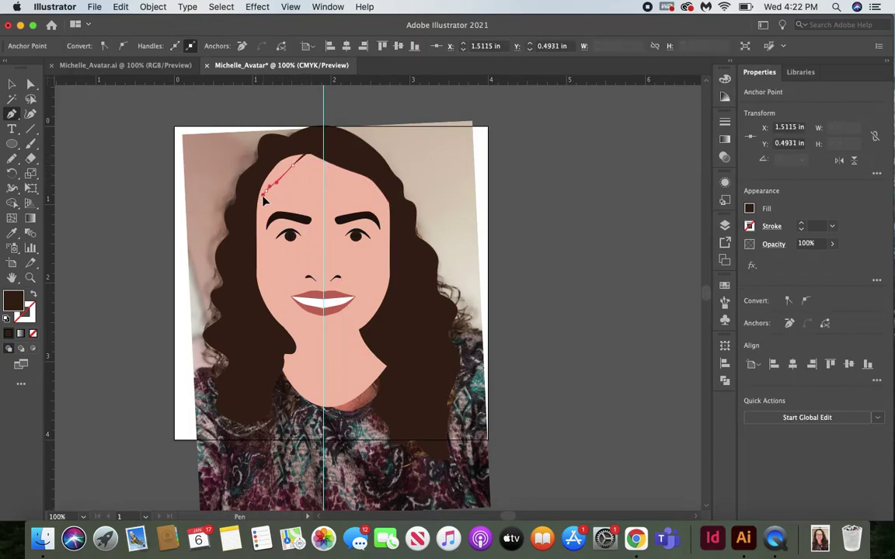
mouse_move(257, 209)
left_mouse_down()
mouse_move(259, 248)
mouse_move(244, 258)
mouse_move(236, 230)
mouse_move(243, 202)
left_mouse_up()
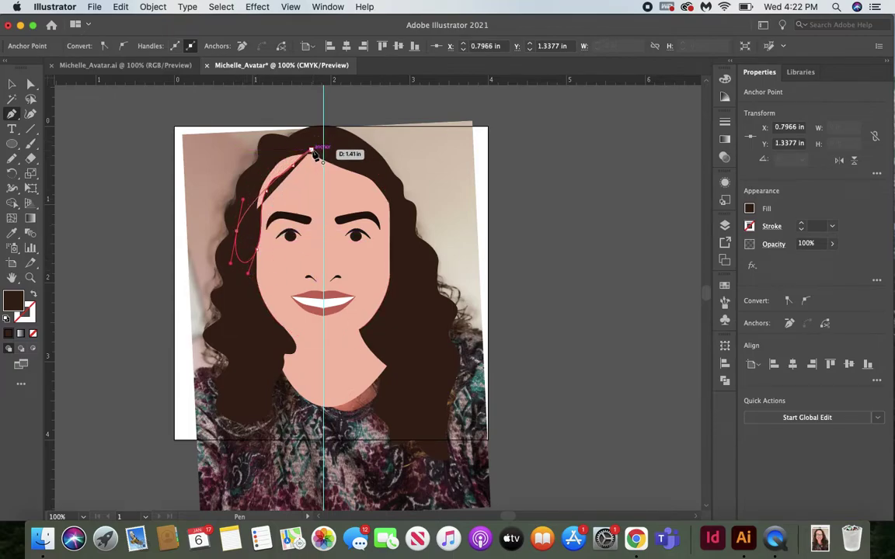
left_click_drag(312, 149, 267, 140)
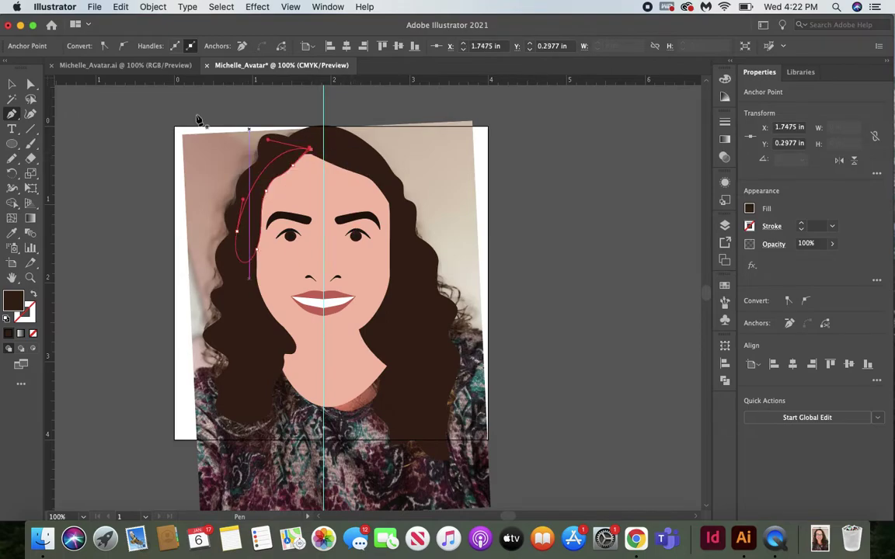
left_click(12, 82)
left_click(115, 188)
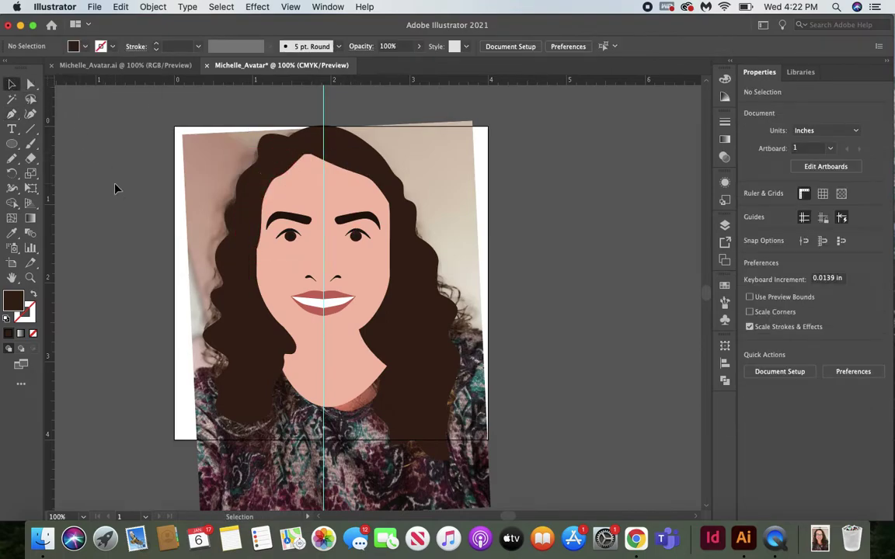
Recolor the large left-side hair shape with the blue fill 3987aa
left_click(245, 375)
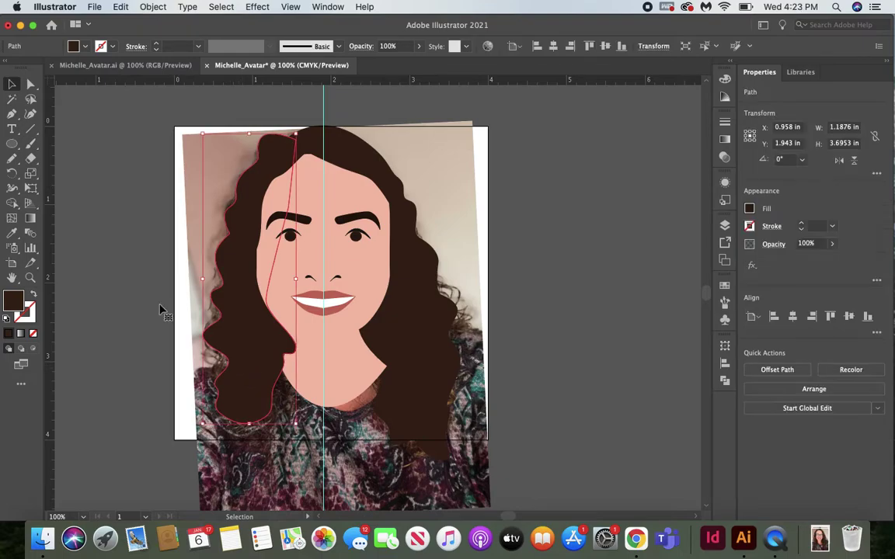
double_click(14, 303)
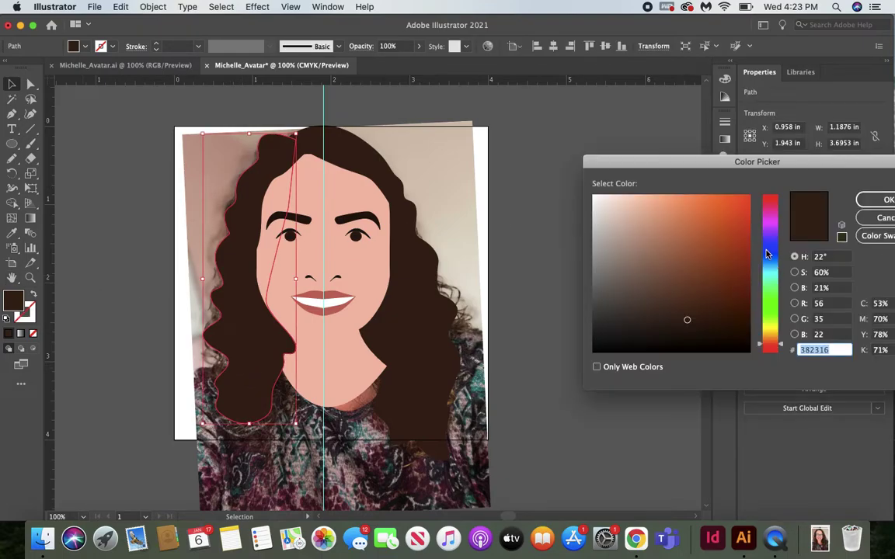
left_click_drag(767, 255, 768, 247)
left_click_drag(708, 215, 676, 232)
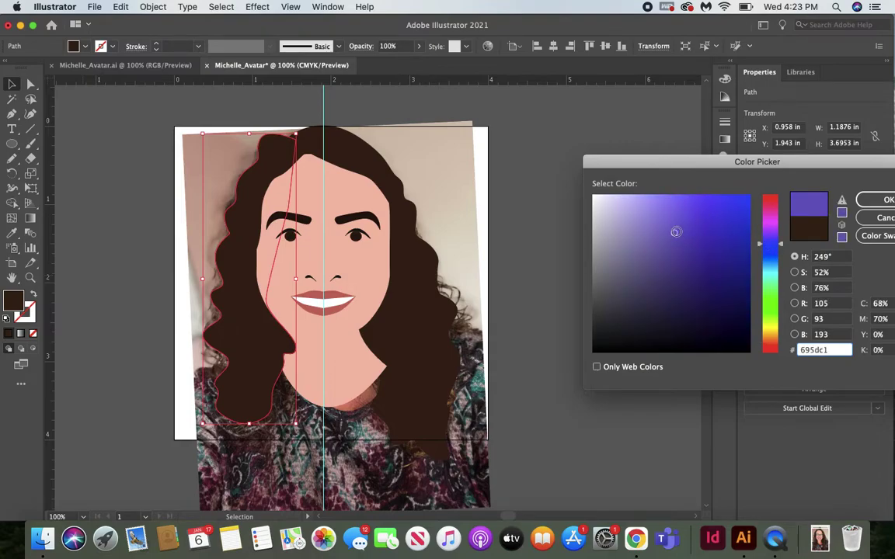
left_click_drag(707, 283, 719, 272)
left_click_drag(763, 247, 760, 265)
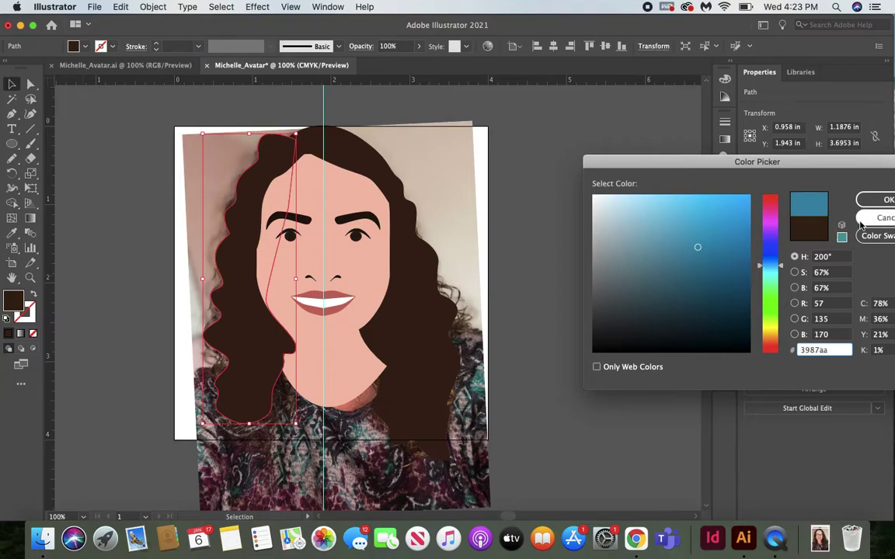
key("Return")
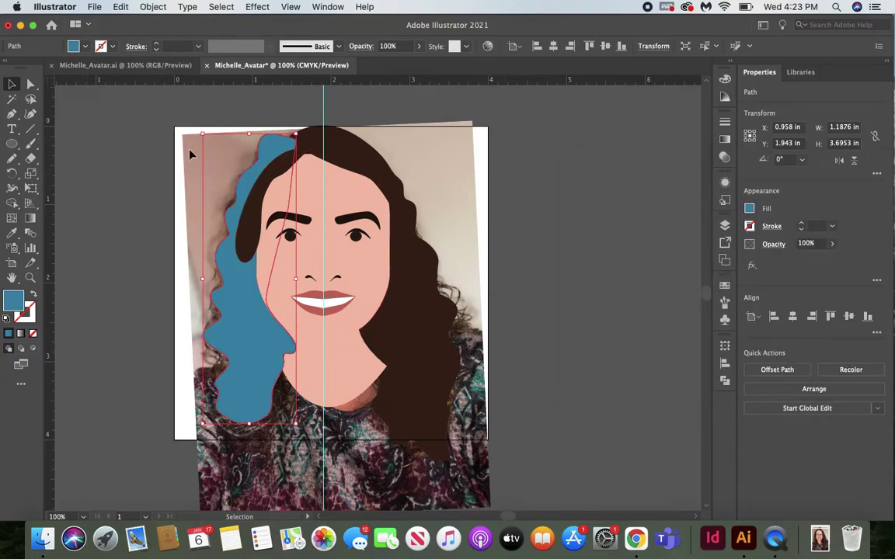
Match the hair section beside the left temple to the blue of the left-side hair using the Eyedropper
left_click(257, 195)
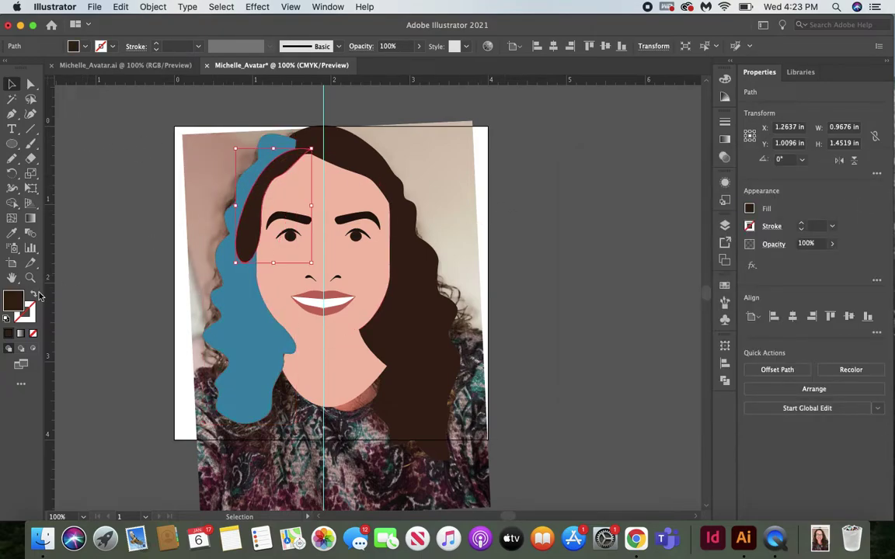
left_click(12, 232)
left_click(216, 281)
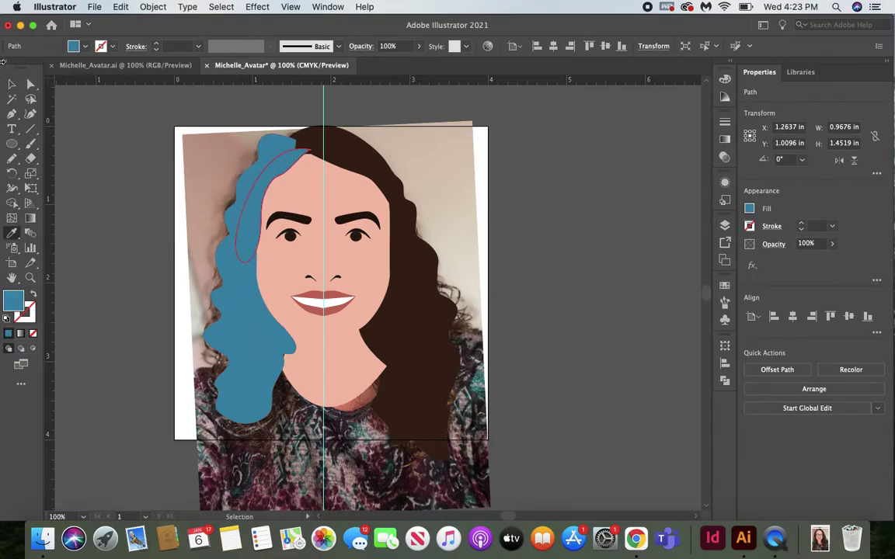
left_click(12, 84)
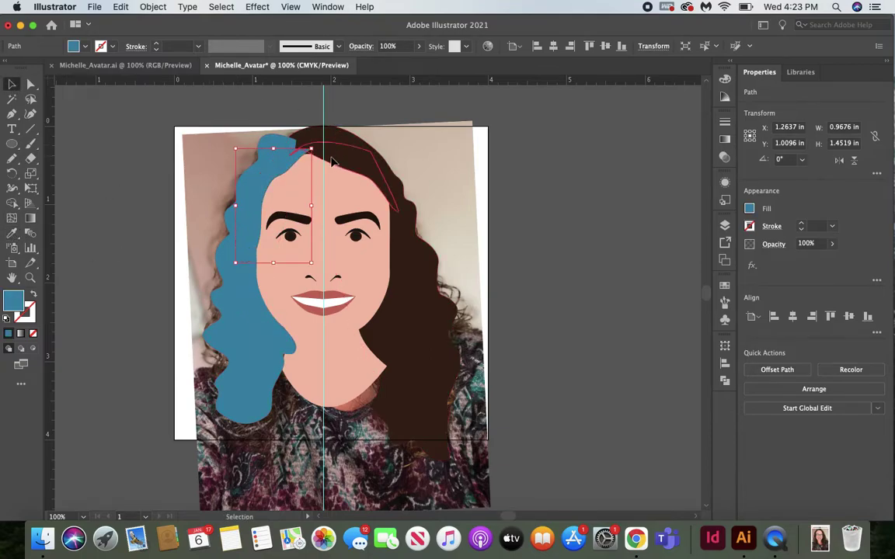
Bring the dark brown hair section across the forehead's right side in front of the blue hair
left_click(332, 162)
key("a")
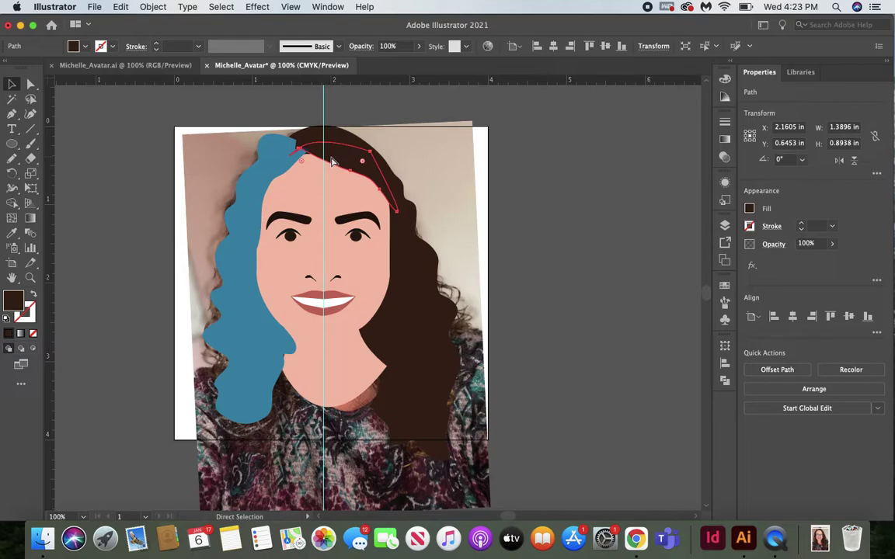
key("v")
left_click(587, 187)
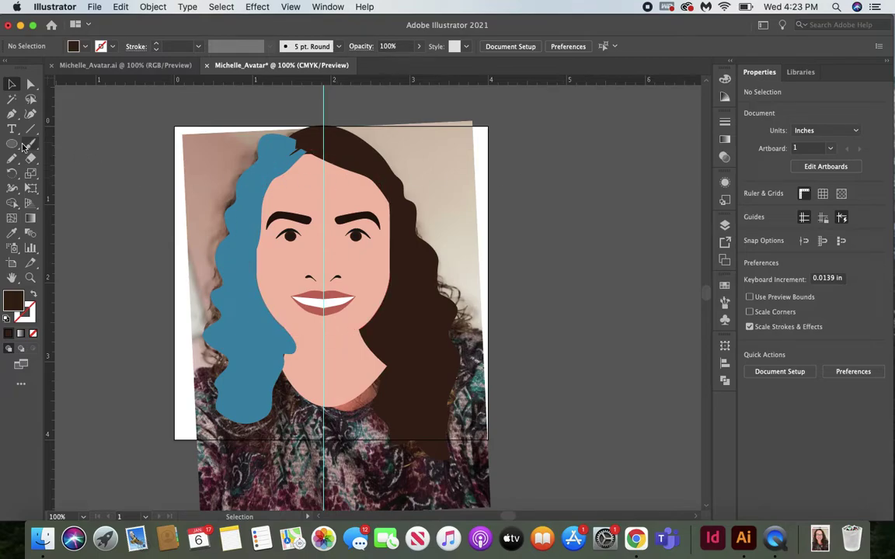
Draw a narrow closed wavy strand with the Pen tool inside the right-side hair, from the temple down toward the hair ends
left_click_drag(13, 116, 49, 118)
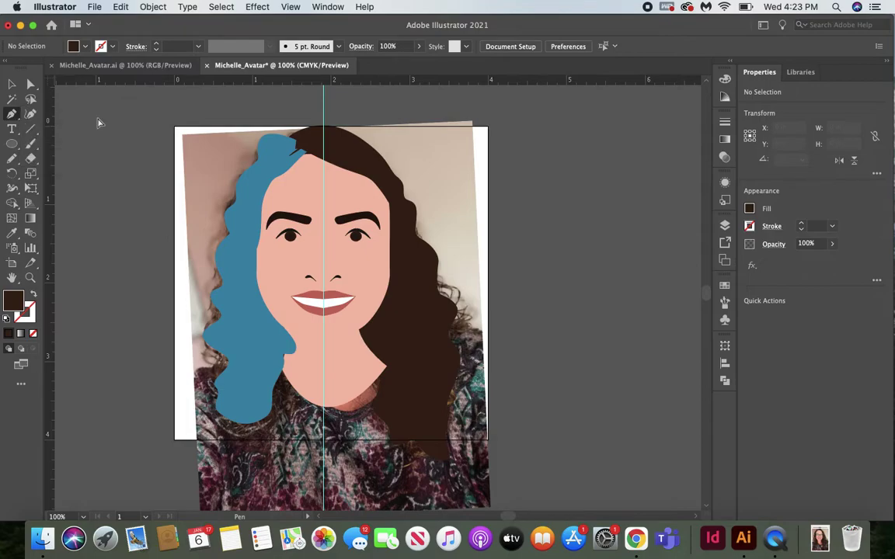
left_click(393, 213)
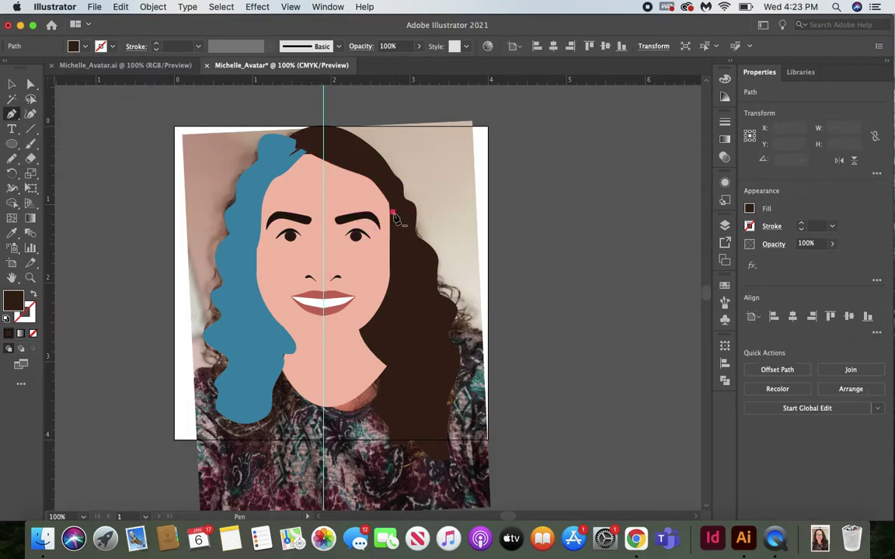
left_click_drag(407, 275, 429, 317)
left_click_drag(428, 360, 426, 384)
mouse_move(436, 424)
left_mouse_down()
mouse_move(425, 428)
mouse_move(438, 443)
left_mouse_up()
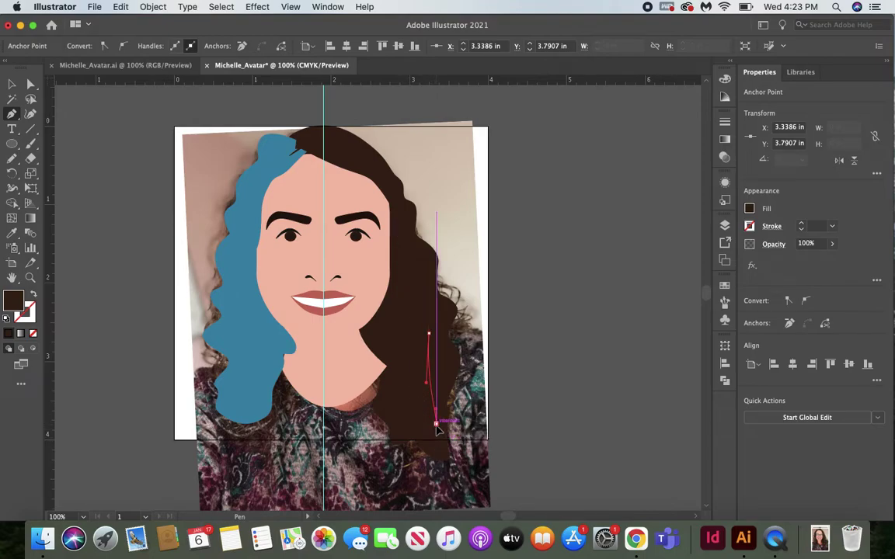
left_click(437, 425)
left_click_drag(411, 370, 422, 336)
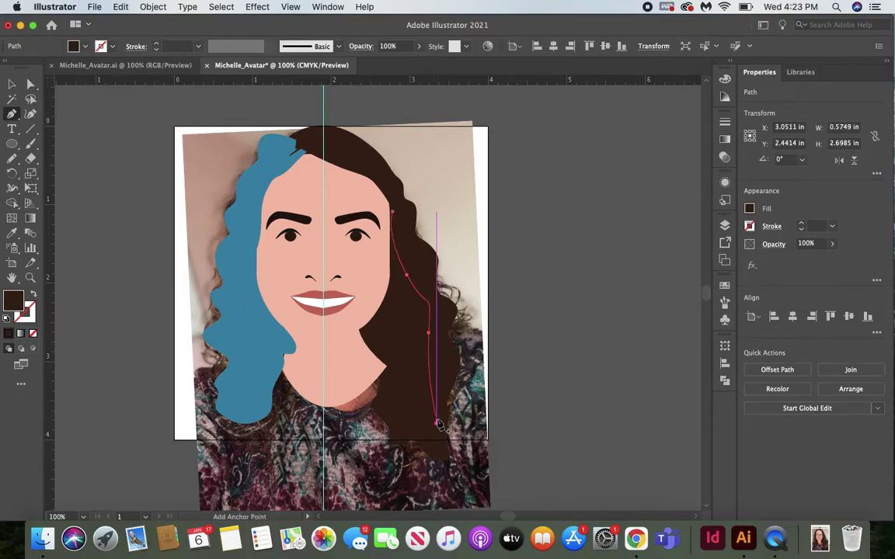
left_click_drag(427, 385, 398, 203)
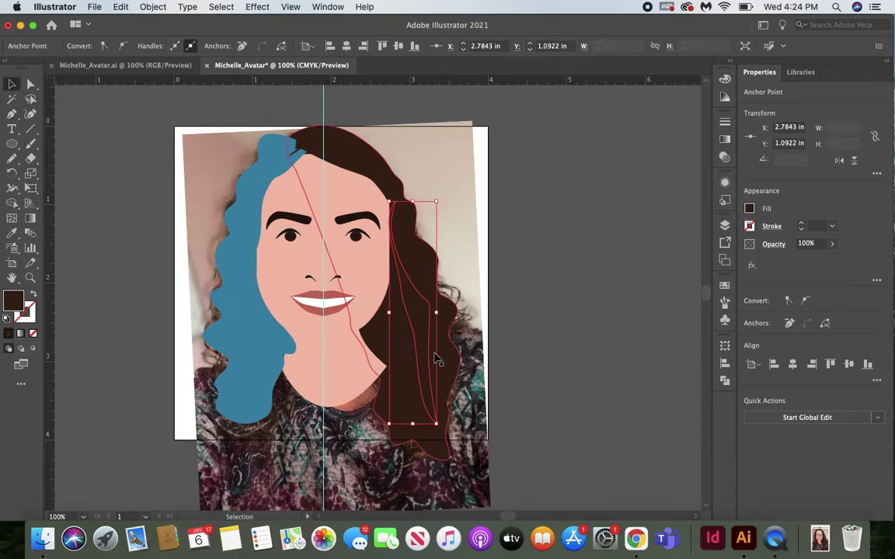
Fill the narrow strand in the right-side hair with magenta d32dd3
double_click(8, 304)
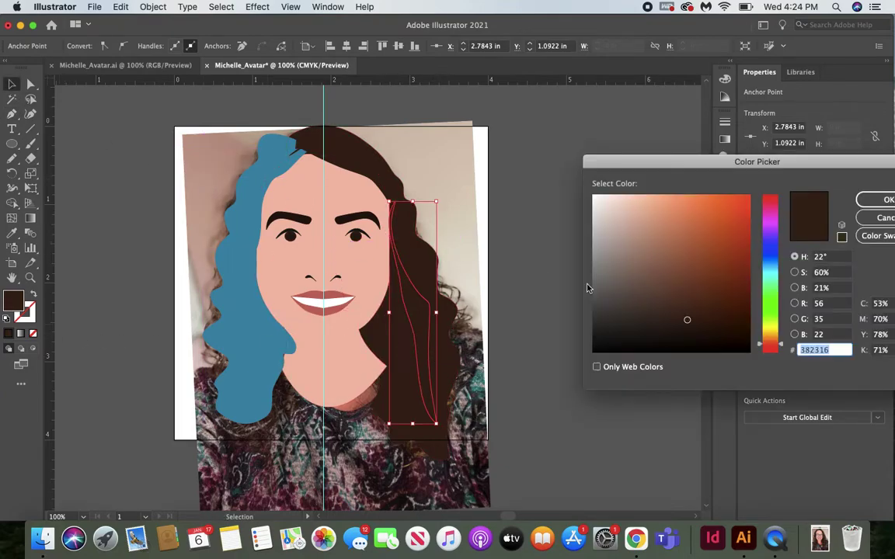
left_click_drag(663, 260, 655, 241)
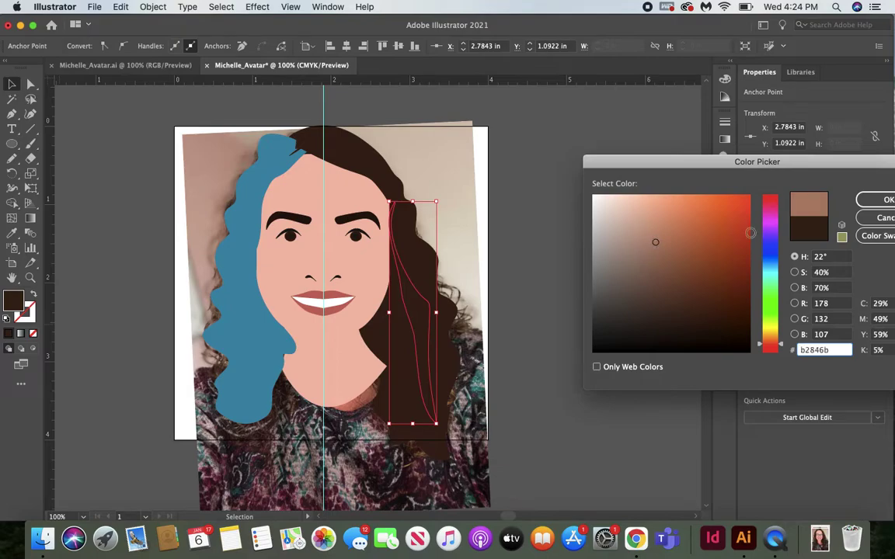
left_click(773, 223)
left_click(718, 220)
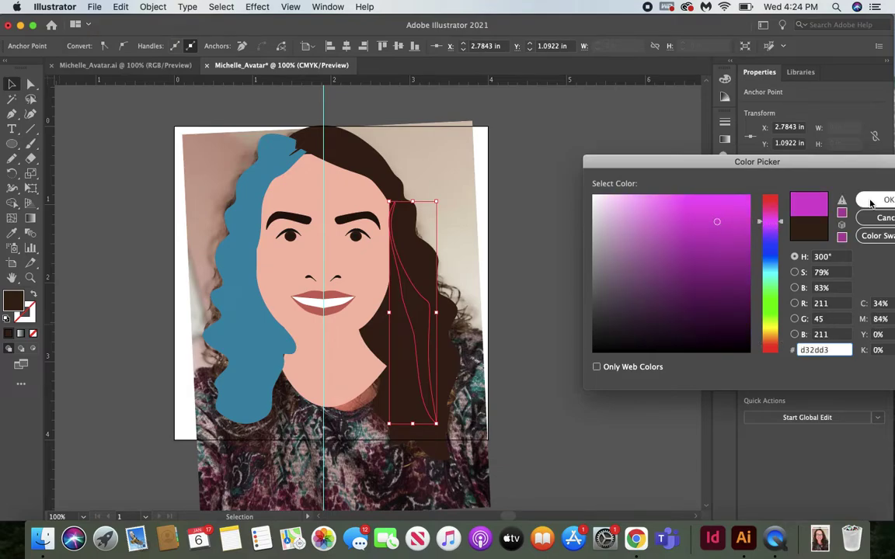
left_click(887, 200)
left_click(591, 260)
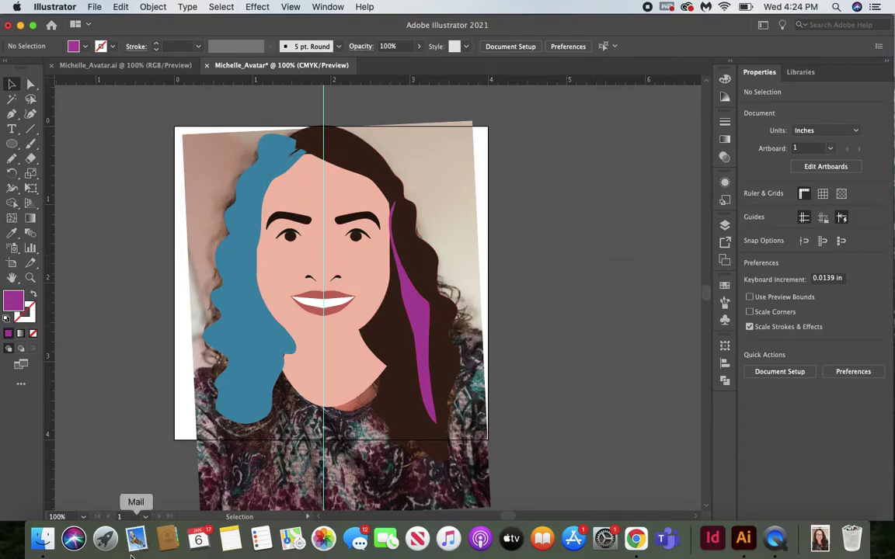
Undo the magenta strand and the blue recoloring of the left-side hair
key("super+z")
key("super+z")
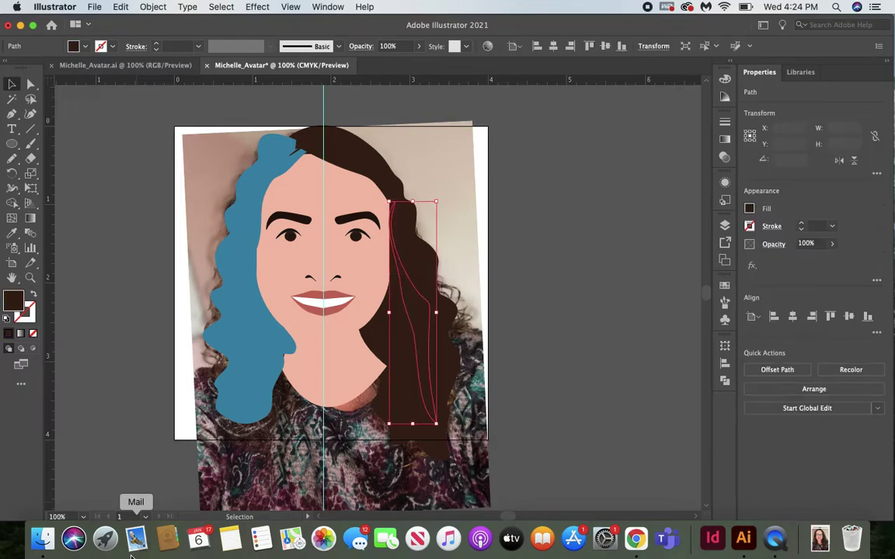
key("super+z")
key("super+z")
key("super+z")
key("super+z")
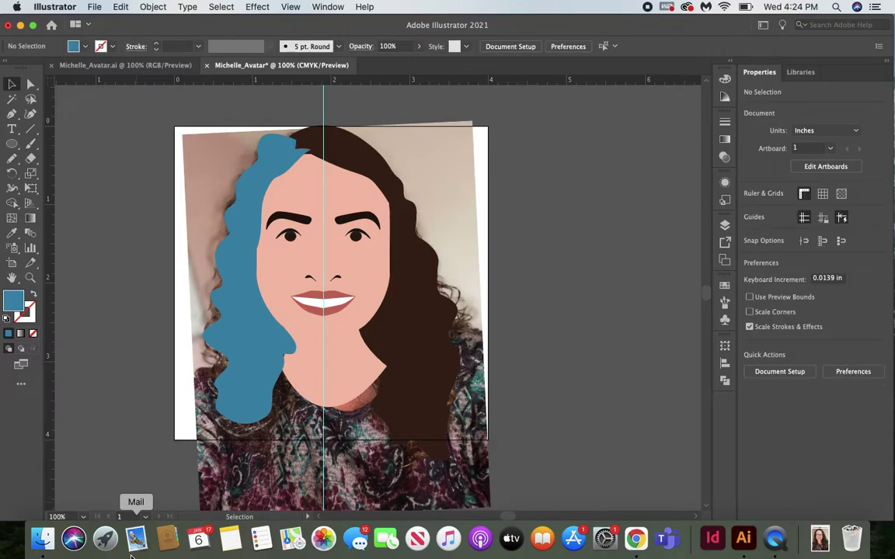
key("super+z")
key("super+z")
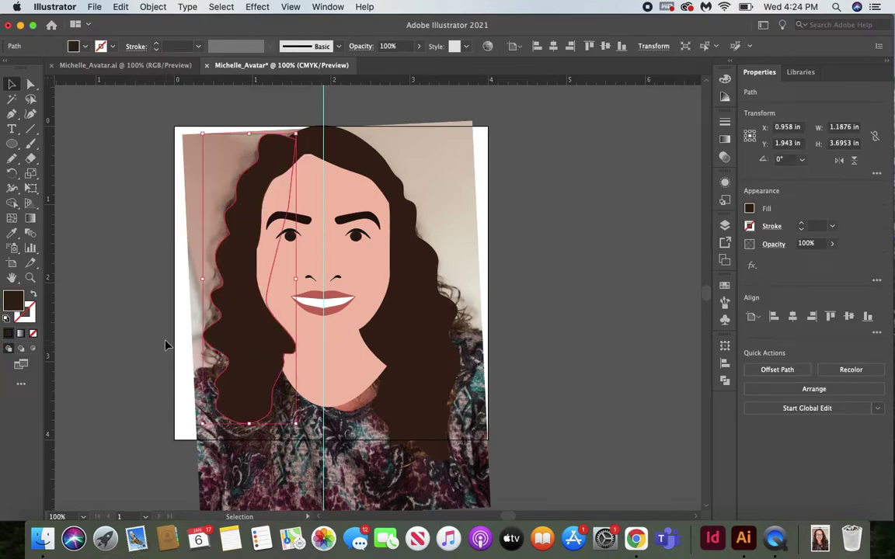
key("super+z")
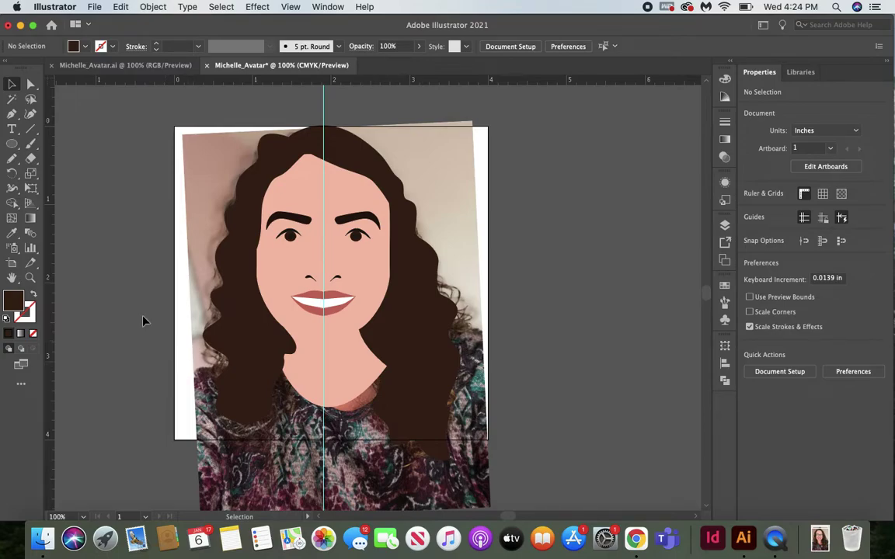
Draw a closed shirt shape with the Pen tool, following the neckline and shoulders and reaching both lower corners of the artboard
left_click(12, 114)
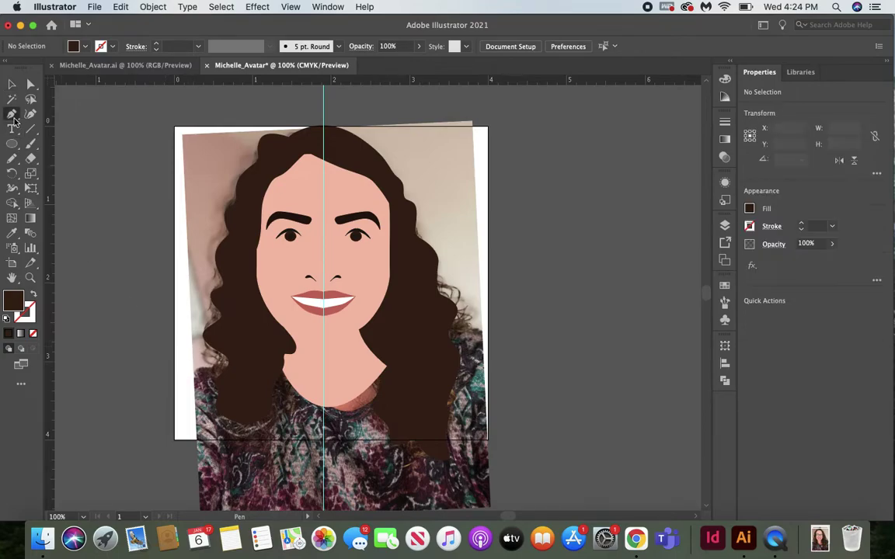
left_click(300, 359)
left_click_drag(199, 383, 176, 443)
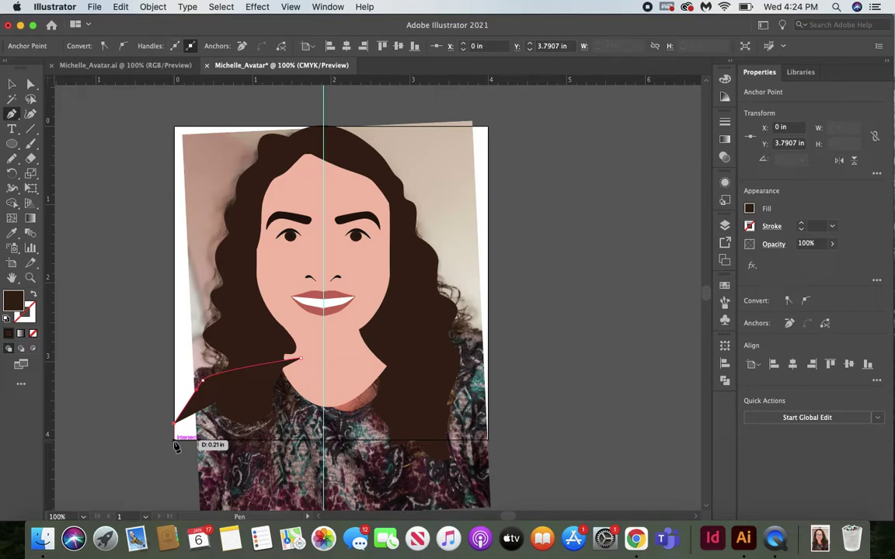
left_click(174, 440)
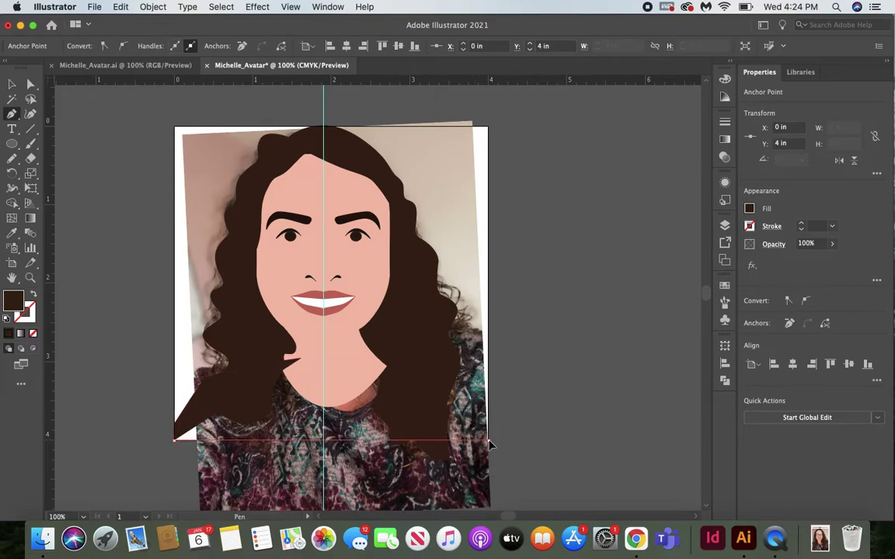
left_click(488, 441)
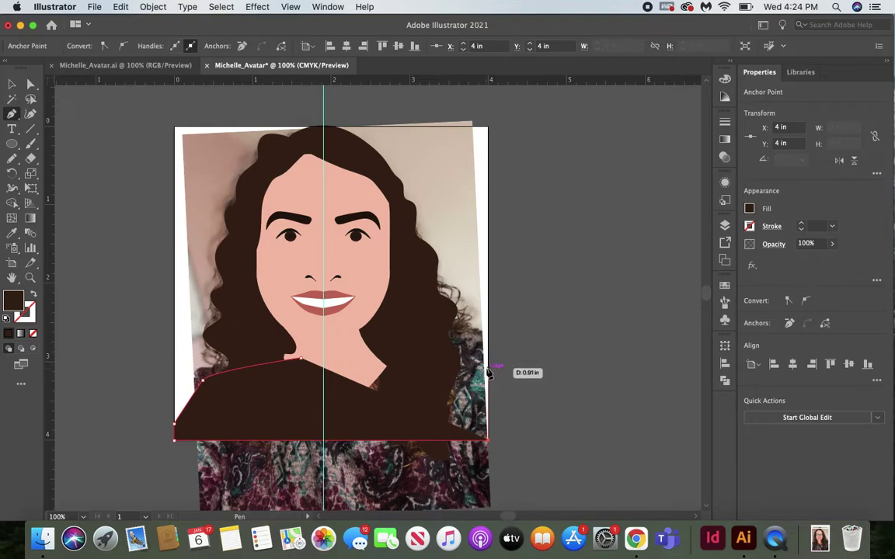
left_click(488, 365)
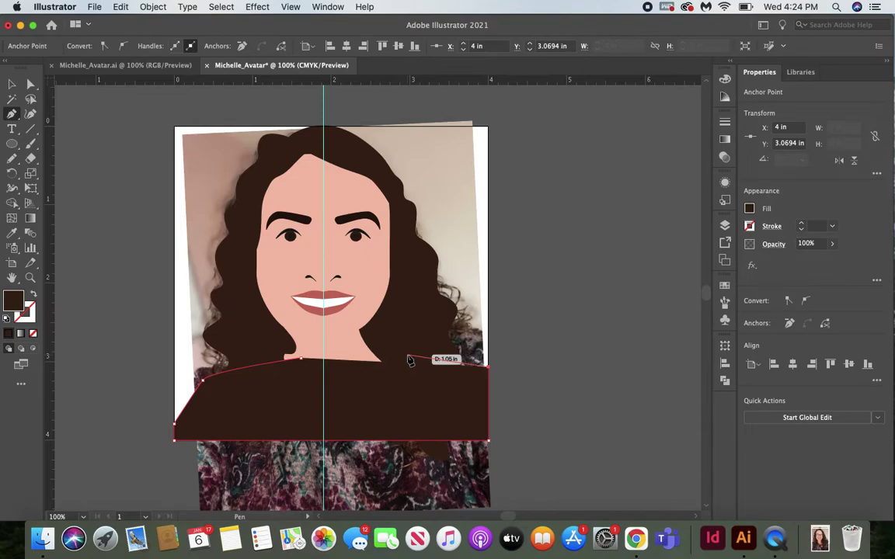
left_click(489, 402)
left_click(445, 380)
left_click(363, 368)
left_click(304, 362)
key("a")
left_click(11, 112)
Fill the shirt shape with a dark plum color sampled from the patterned blouse in the photo using the Eyedropper
double_click(14, 300)
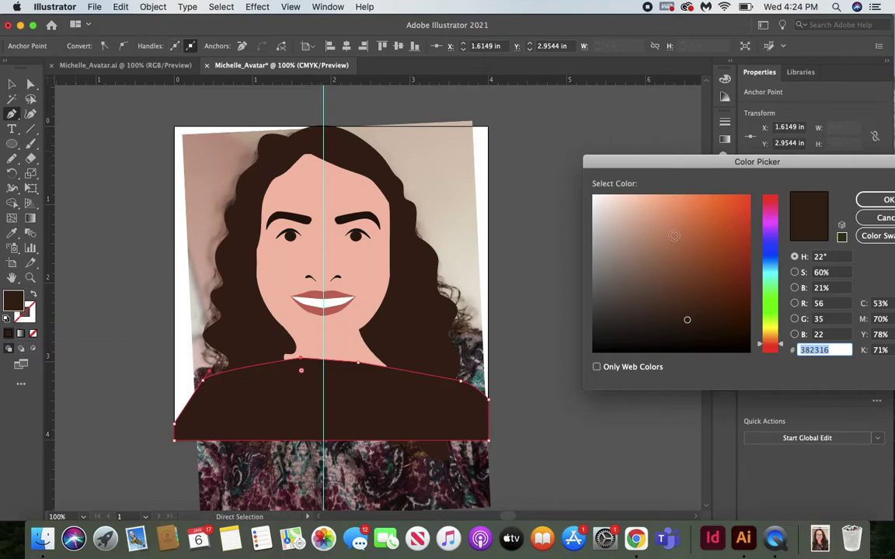
left_click(884, 200)
left_click(12, 232)
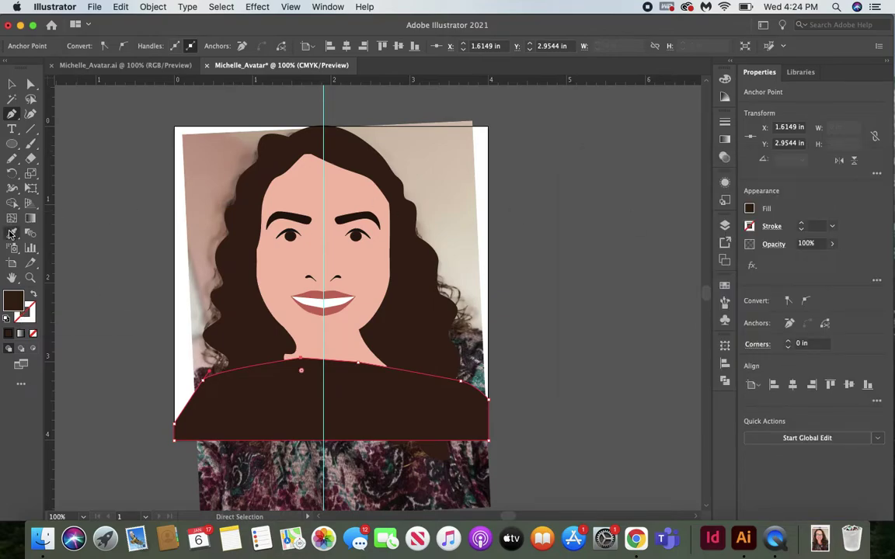
left_click(215, 493)
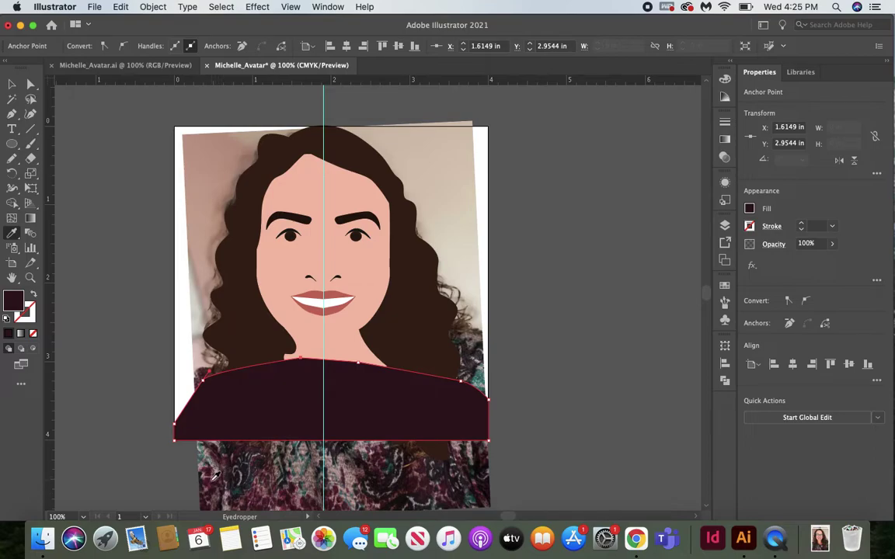
Send the plum shirt shape to the back, behind the hair and neck
left_click(12, 84)
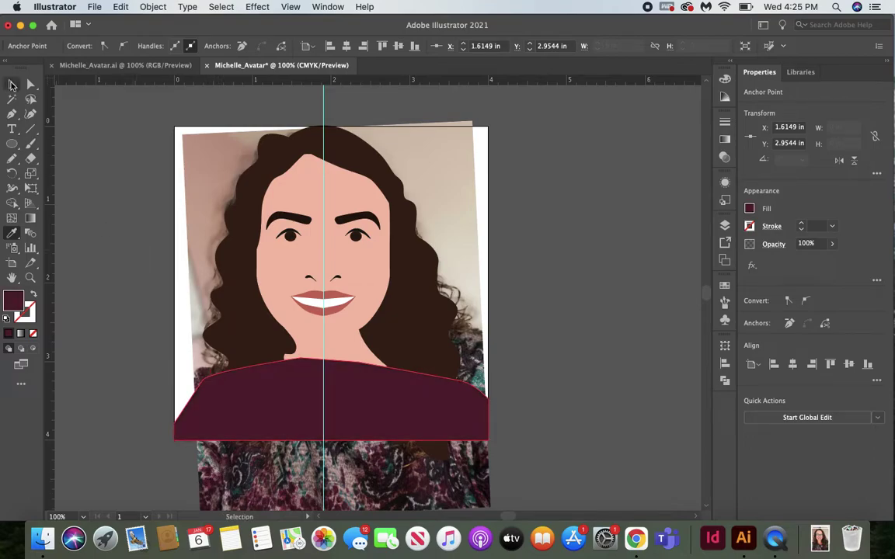
left_click(251, 429)
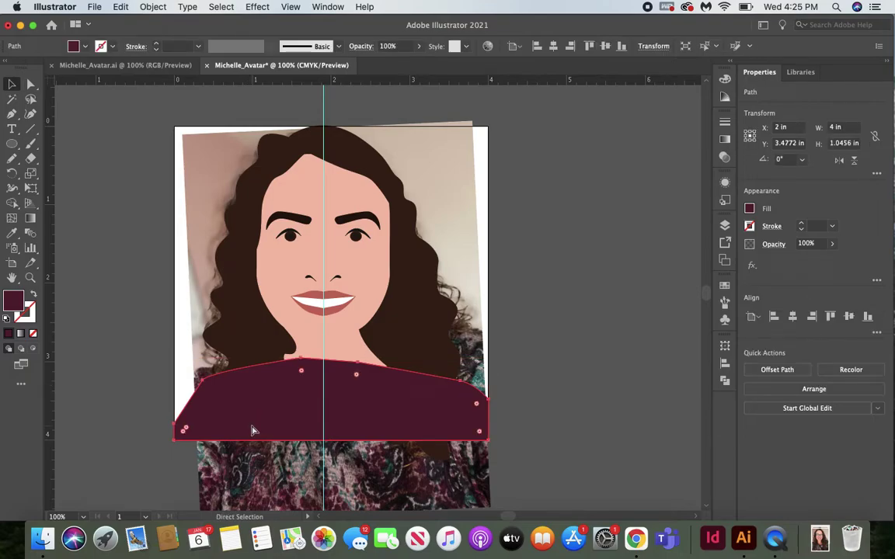
key("v")
left_click(153, 6)
mouse_move(159, 34)
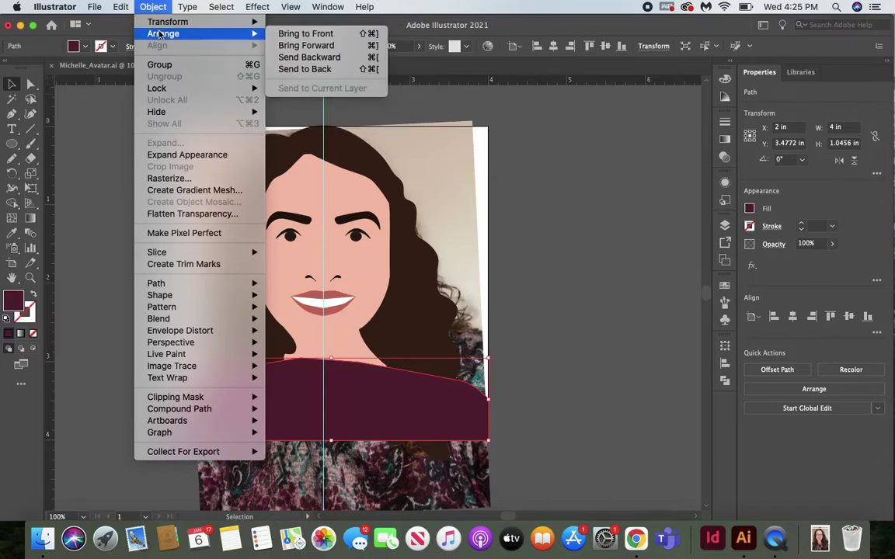
left_click(305, 69)
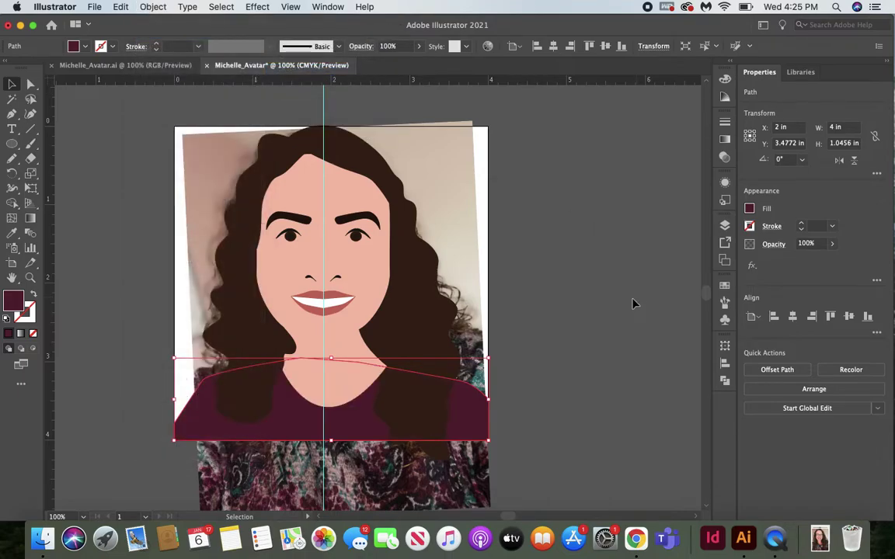
left_click(620, 312)
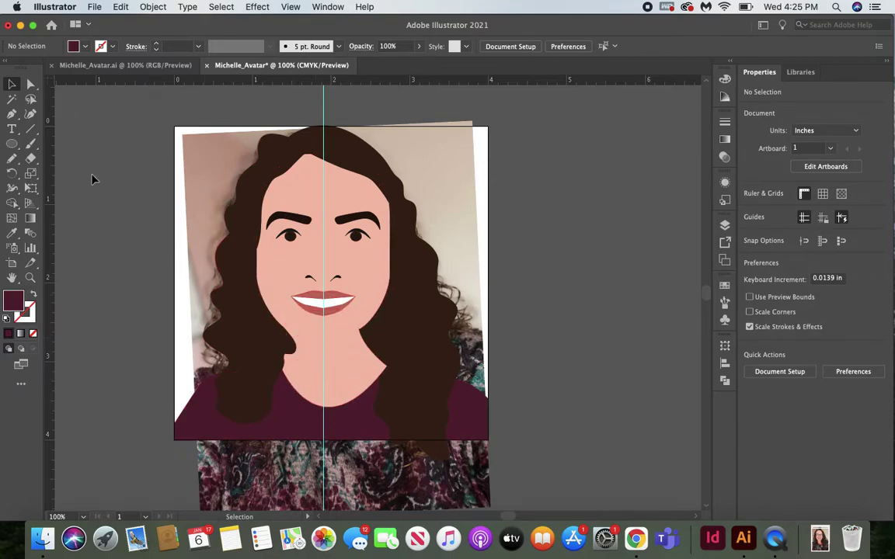
Try sending the neck shape backward behind the shirt and bring it forward again
left_click(324, 390)
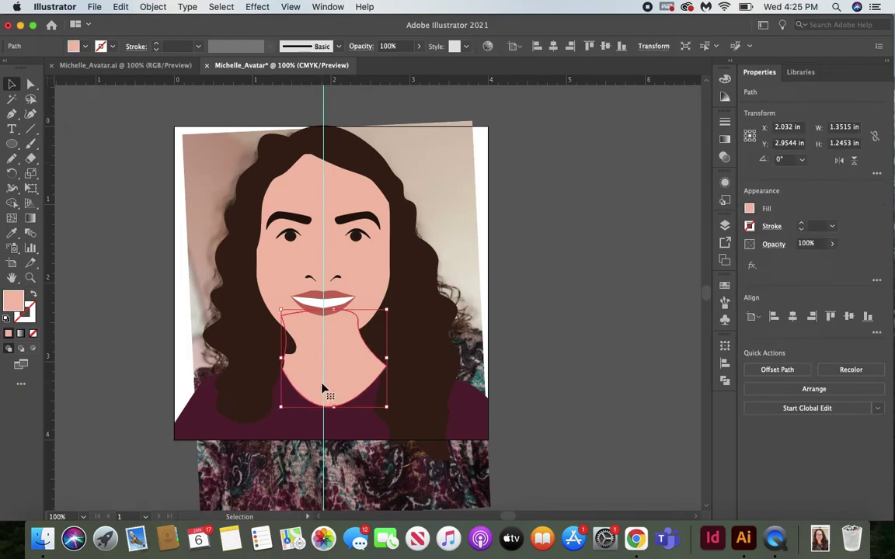
key("super+bracketleft")
key("super+bracketleft")
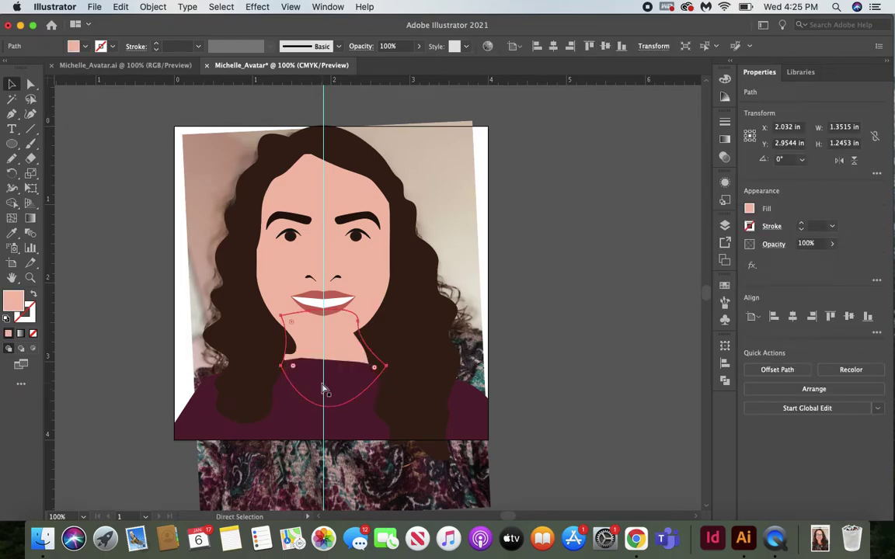
key("super+bracketright")
key("super+bracketright")
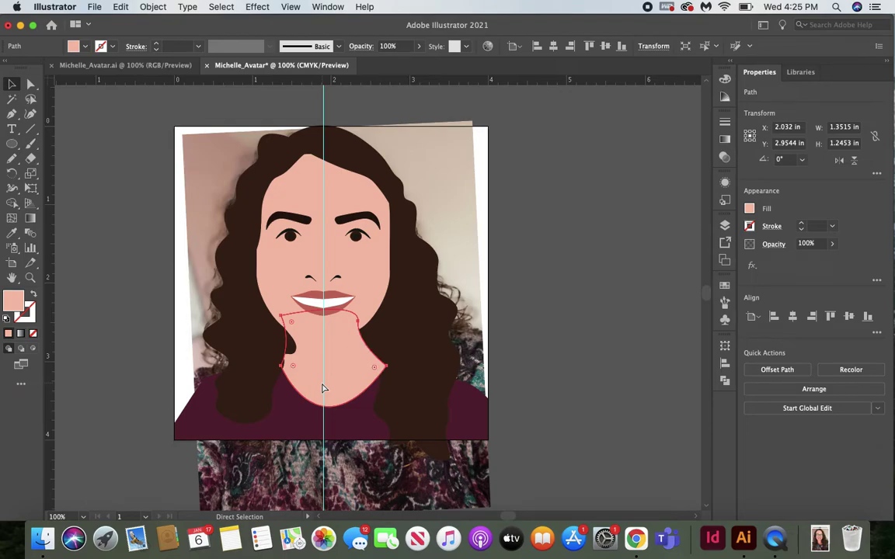
Recolor the neck shape with the muted shadow tone c9aaa1 and deselect it
double_click(13, 300)
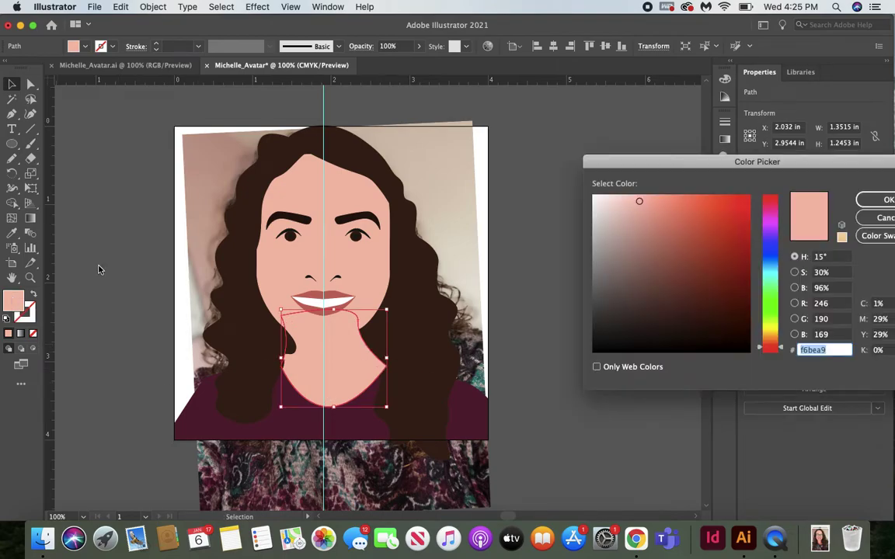
left_click(625, 227)
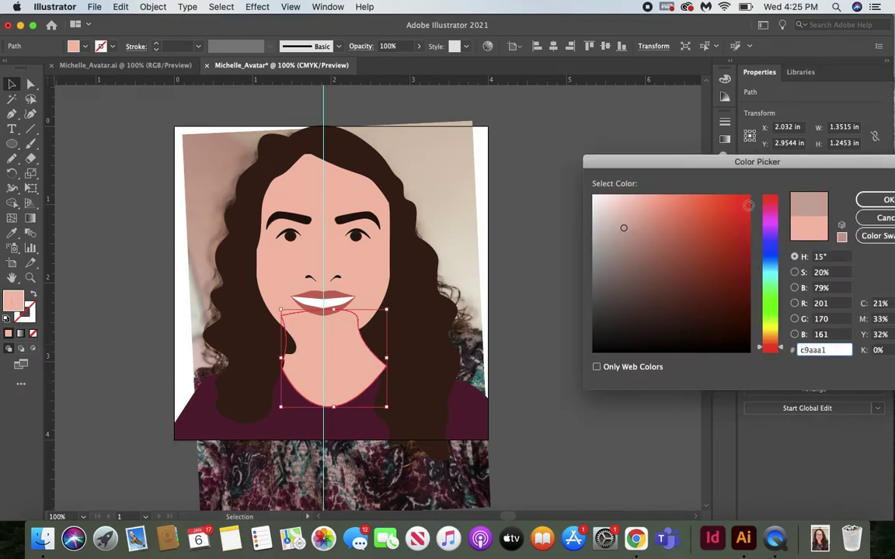
key("Return")
left_click(651, 254)
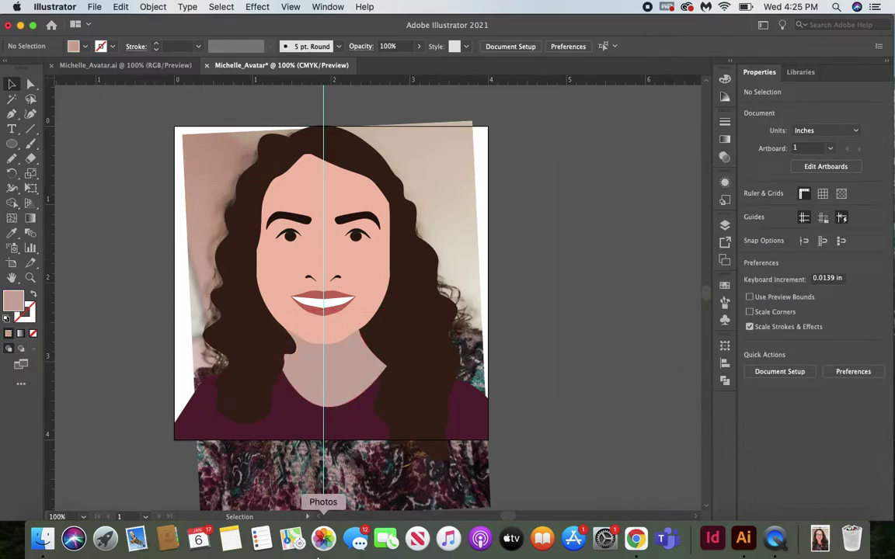
Delete the locked Selfie layer with the reference photo
left_click(727, 226)
left_click(626, 253)
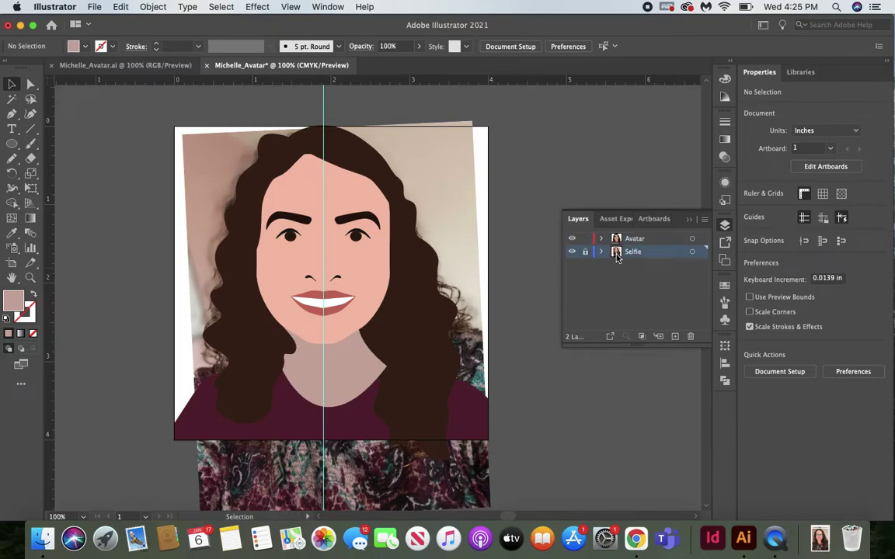
left_click(692, 337)
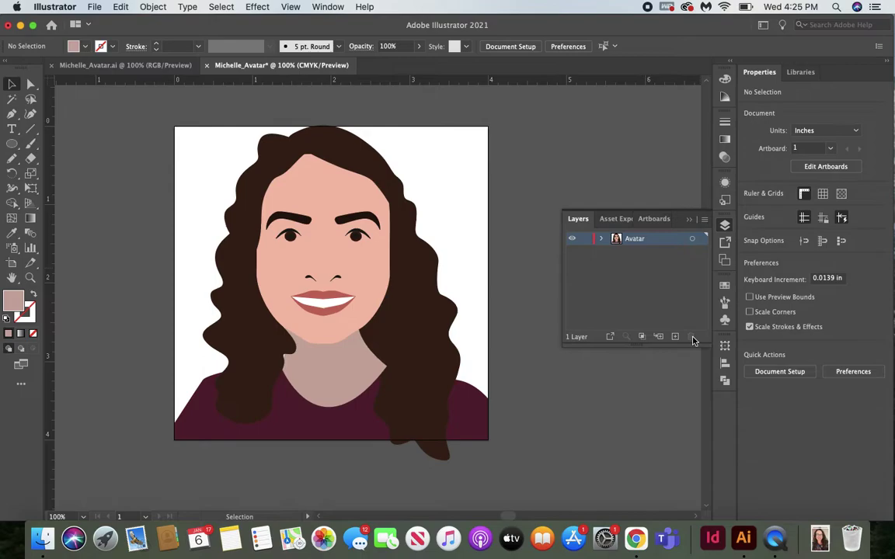
Draw a rectangle about 4 by 4.01 in covering the artboard and fill it with gray b2b1b1
left_click(15, 145)
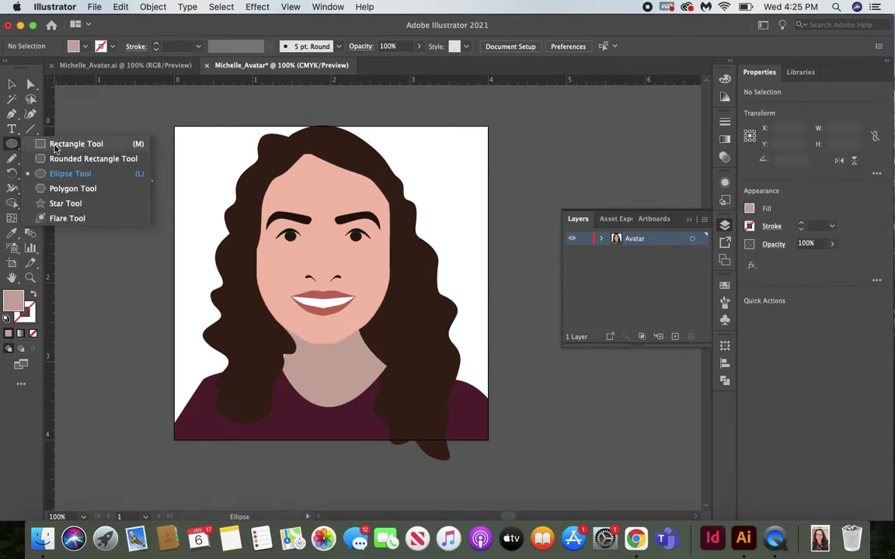
left_click(56, 145)
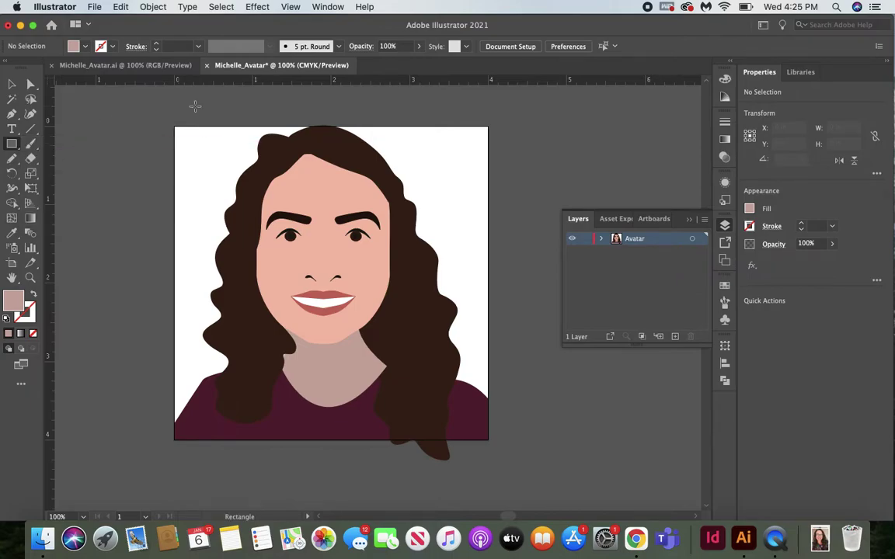
left_click_drag(176, 127, 489, 440)
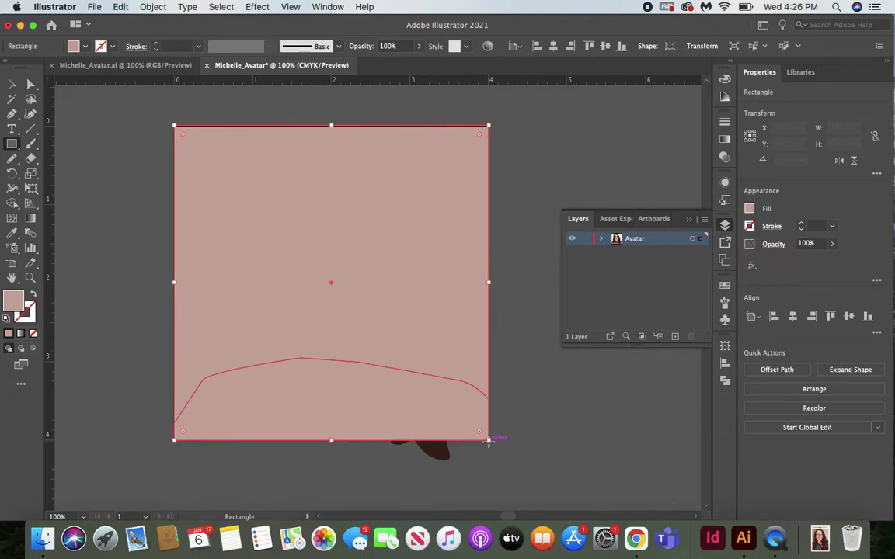
double_click(17, 304)
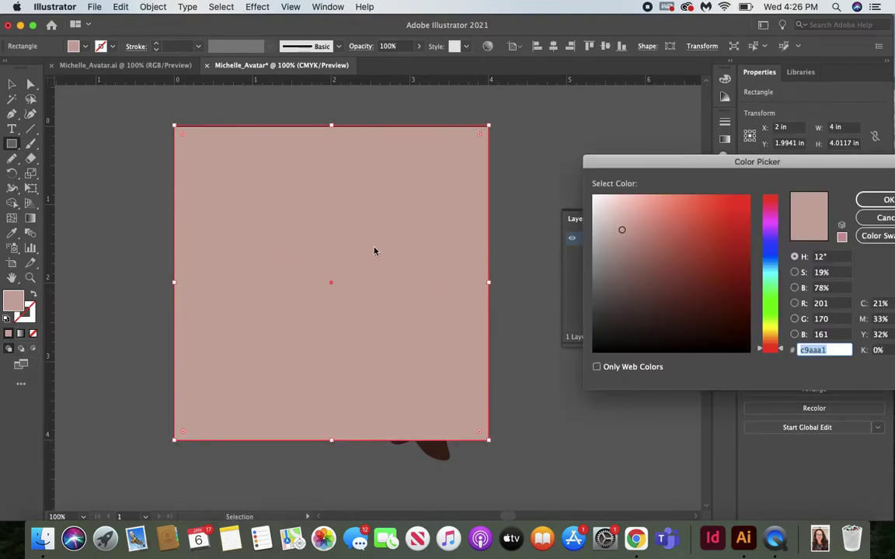
left_click_drag(653, 211, 595, 242)
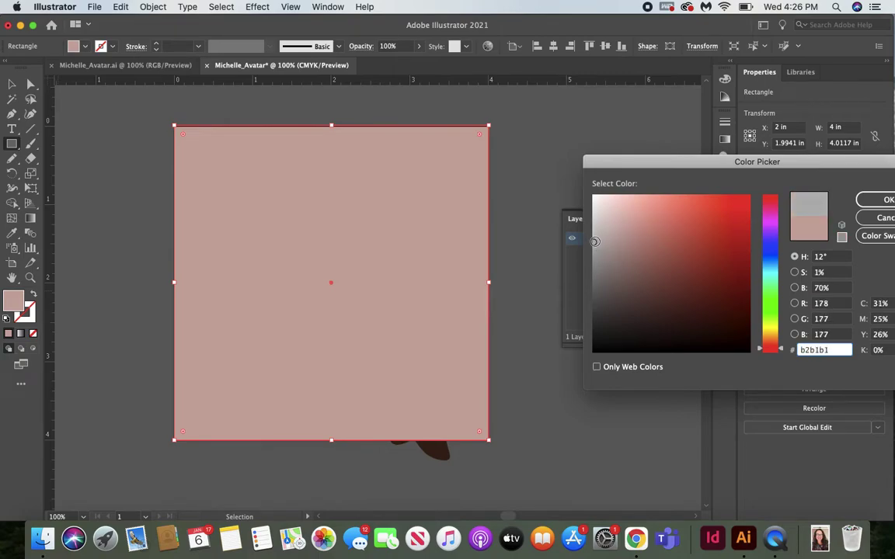
left_click(884, 200)
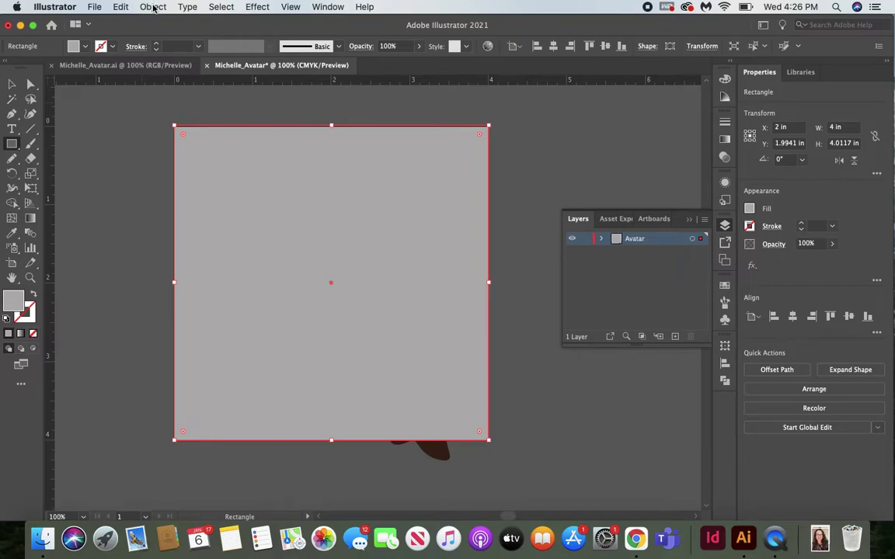
Send the gray background rectangle to the back, behind the whole avatar
left_click(153, 7)
mouse_move(179, 34)
left_click(299, 69)
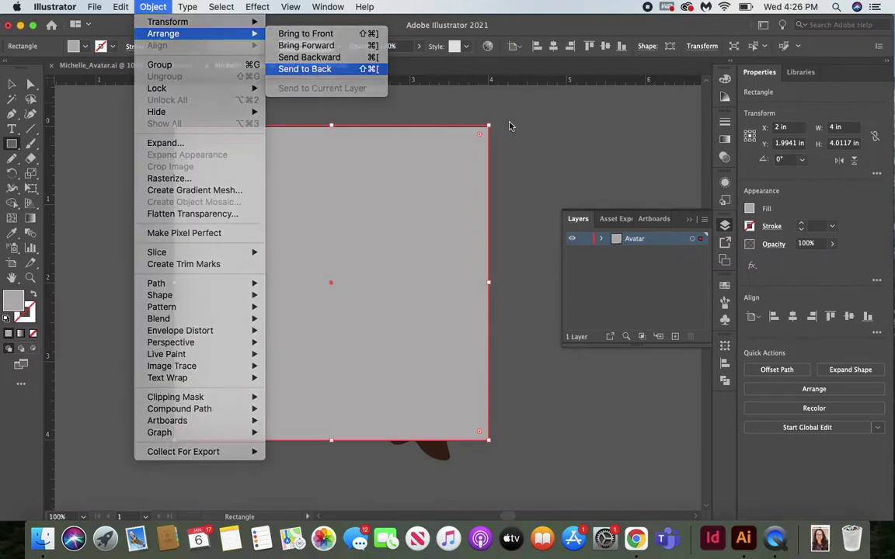
left_click(544, 185)
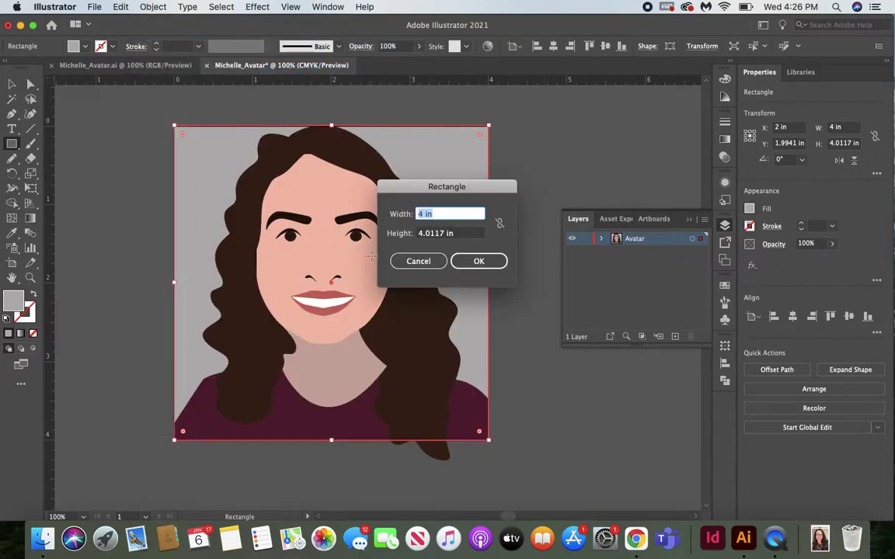
left_click(475, 261)
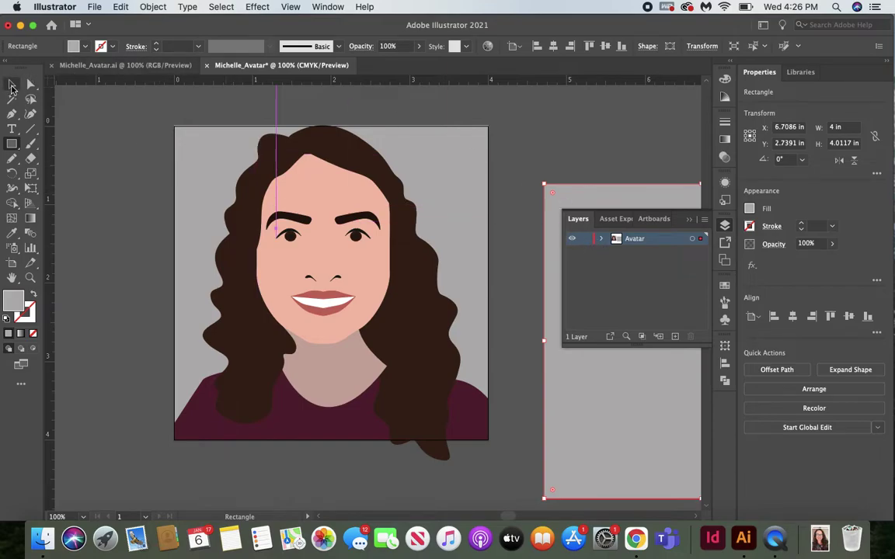
left_click(12, 83)
key("Delete")
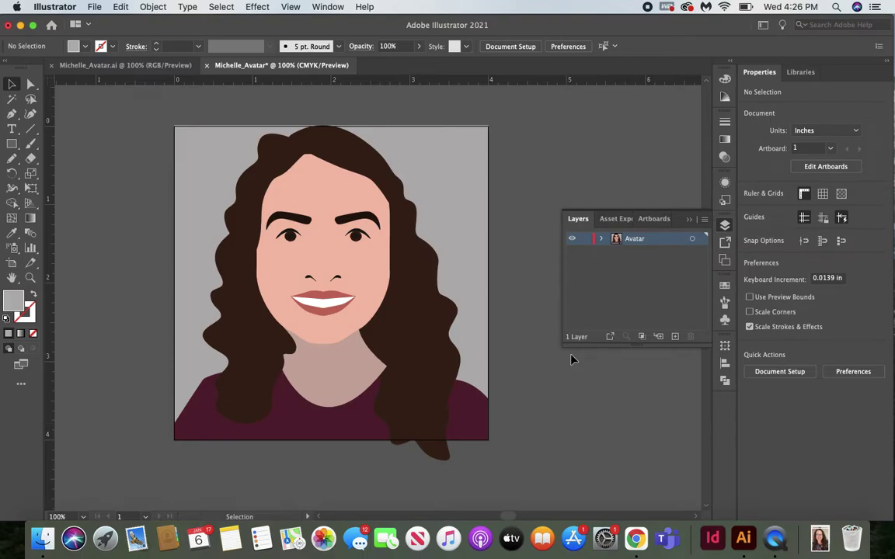
Examine the blurred forehead, cheek and nose highlight shapes in the finished RGB avatar document
scroll(571, 359, "up", 1)
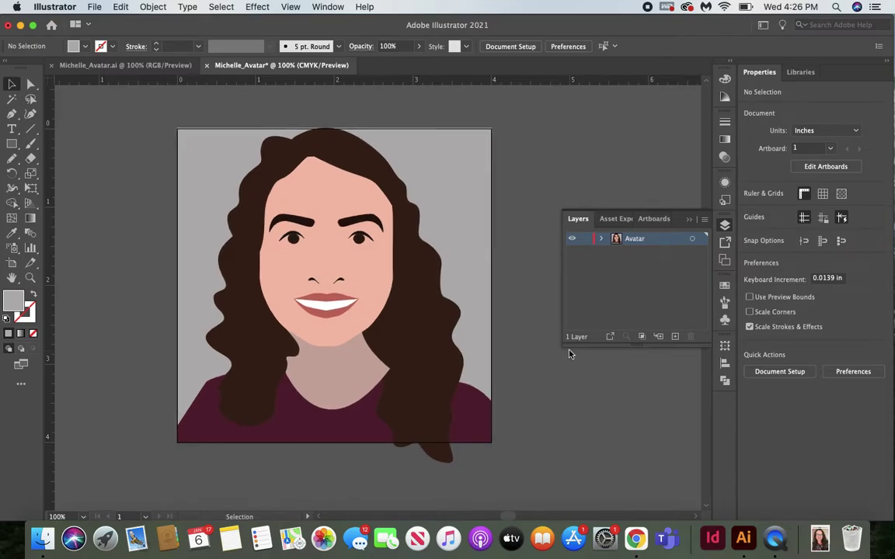
left_click(157, 68)
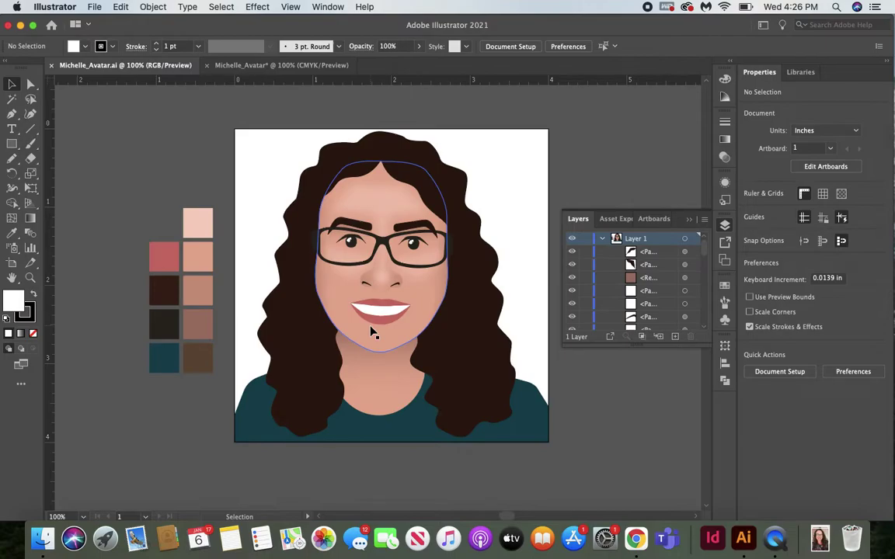
left_click(30, 277)
left_click_drag(369, 210, 469, 369)
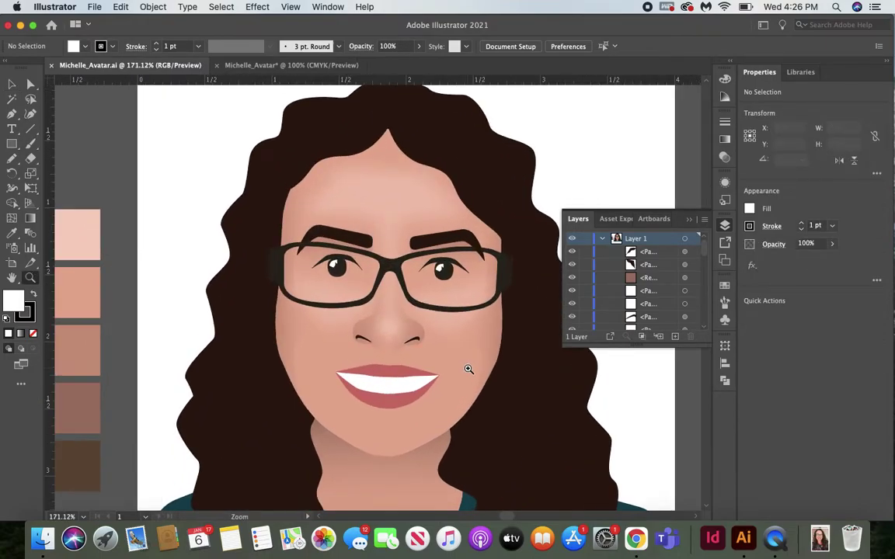
key("v")
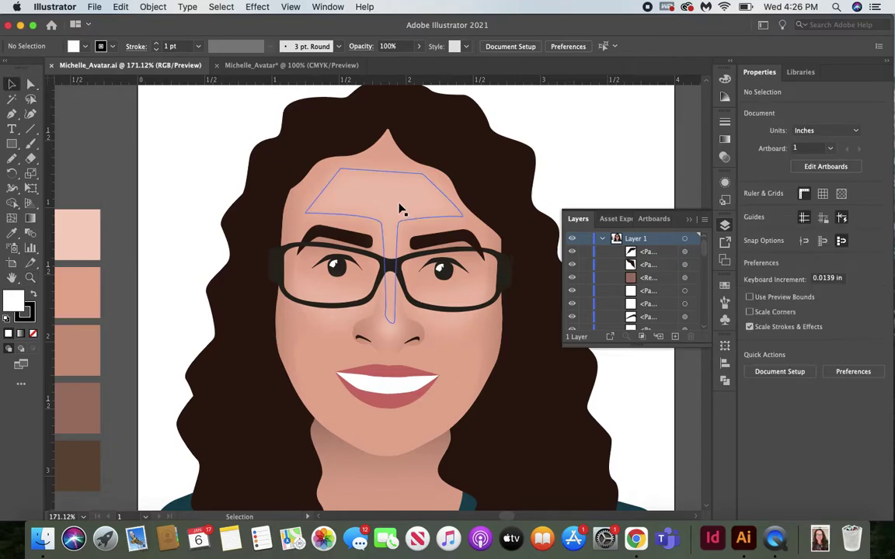
left_click(400, 211)
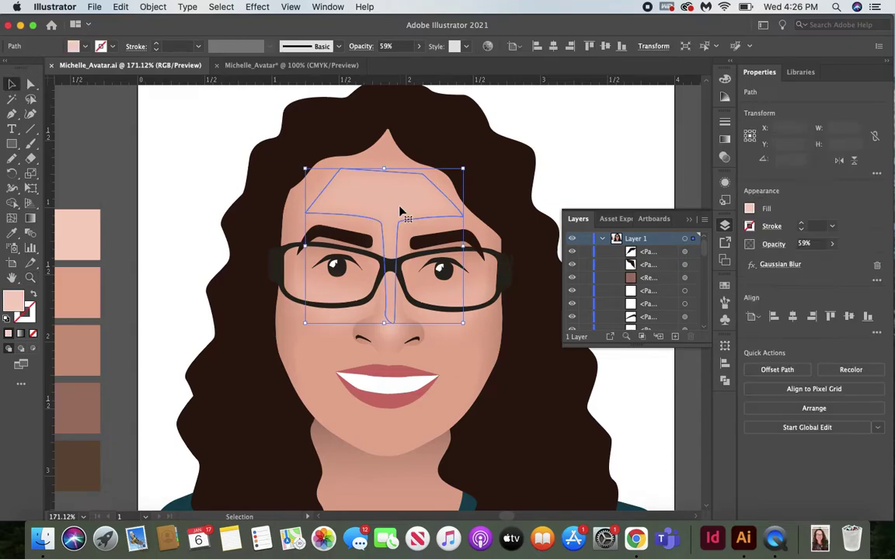
left_click(340, 323)
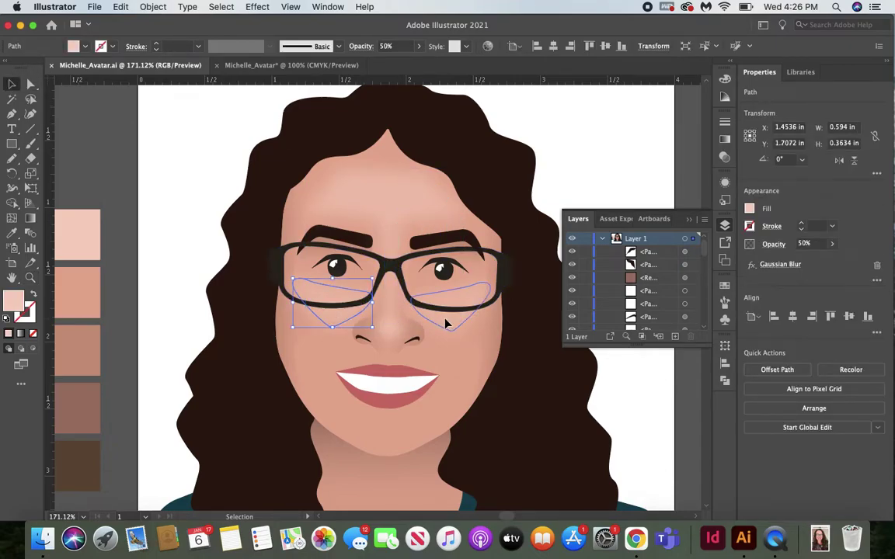
left_click(377, 346)
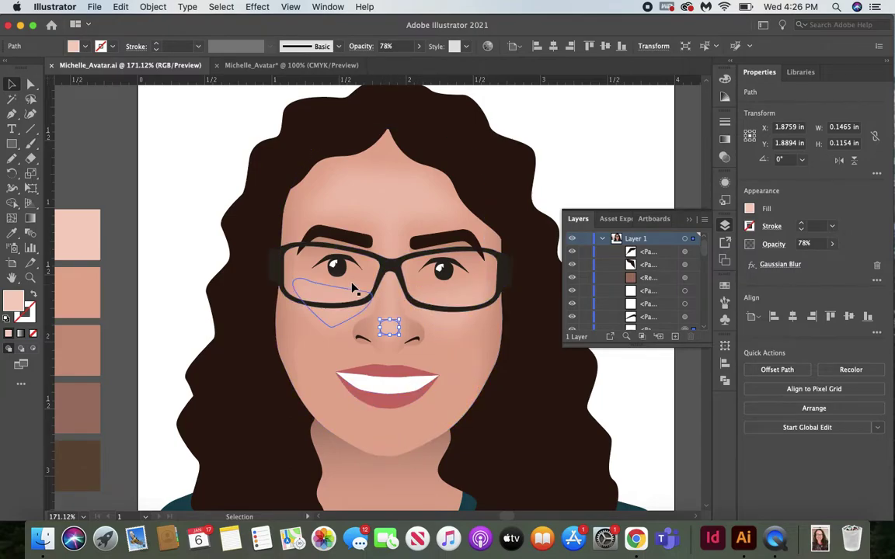
Switch back to the CMYK avatar document and draw a narrow closed highlight shape down the bridge of the nose with the Pen tool
key("super+grave")
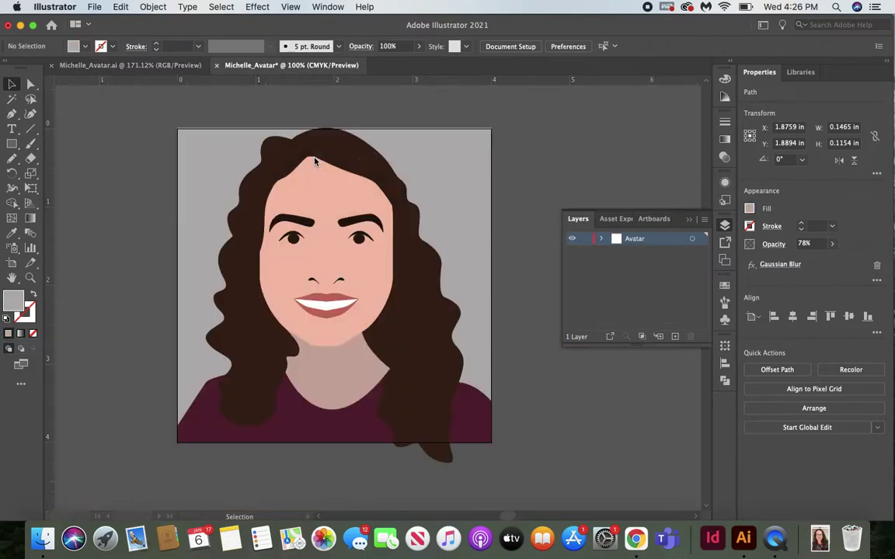
key("z")
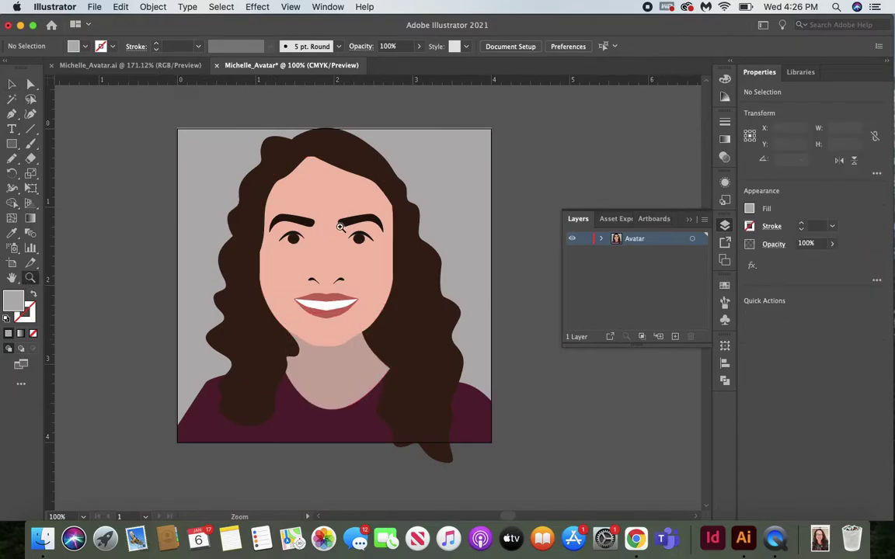
left_click(346, 270)
left_click(12, 84)
left_click(13, 114)
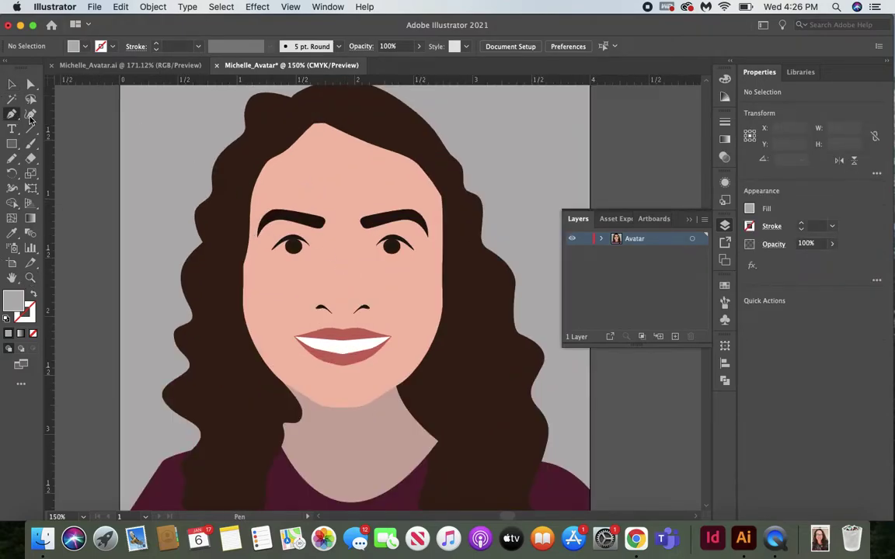
left_click(332, 242)
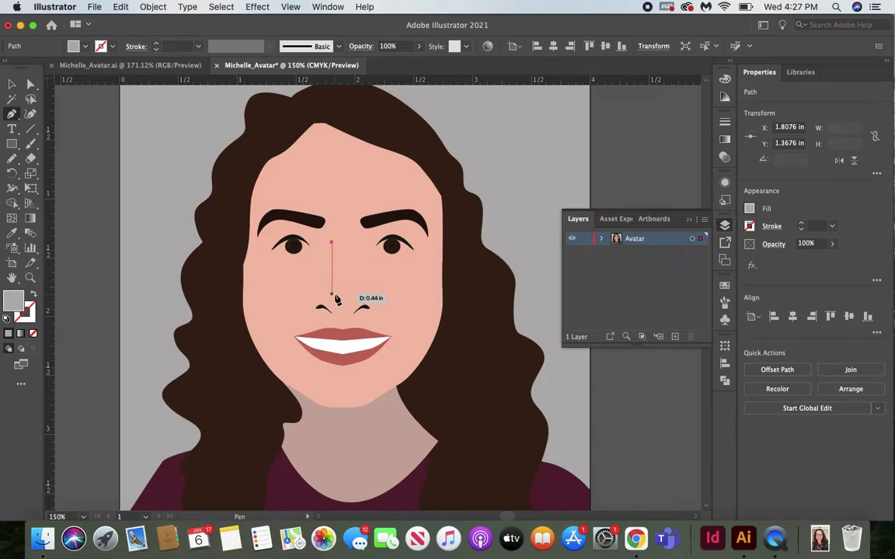
left_click_drag(332, 289, 354, 302)
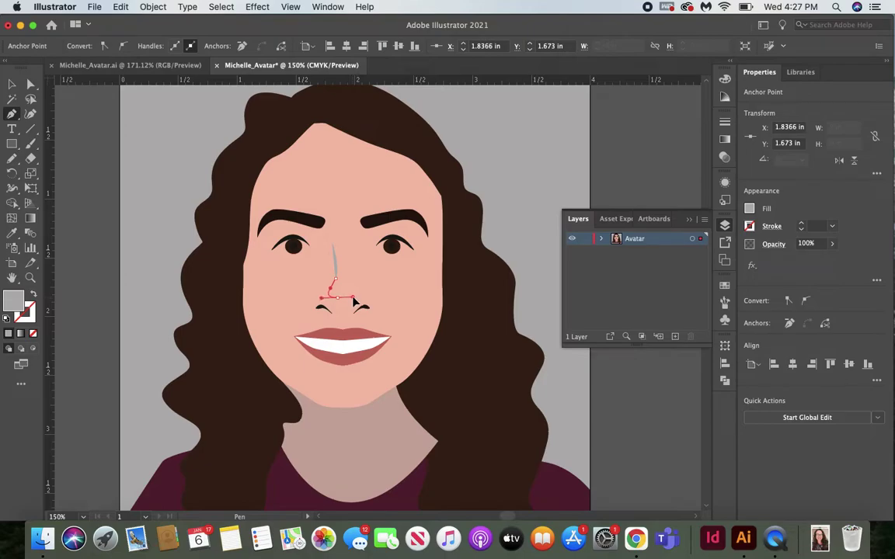
left_click(338, 296)
left_click(346, 273)
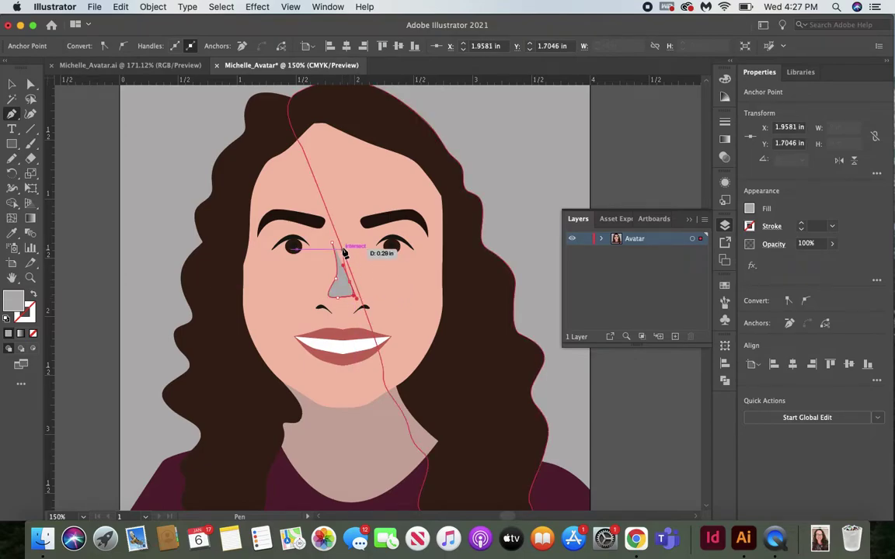
left_click(349, 241)
left_click_drag(333, 232, 348, 238)
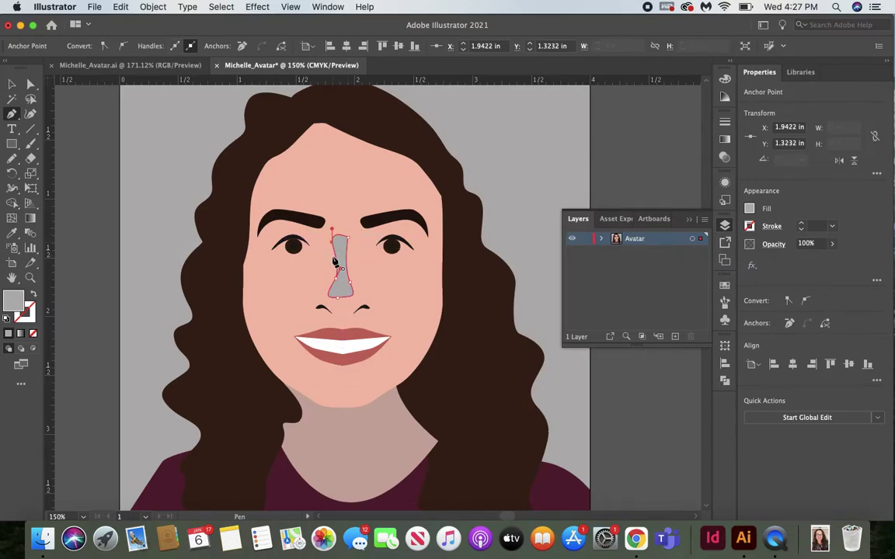
Change the fill of the nose highlight shape to white
left_click(11, 83)
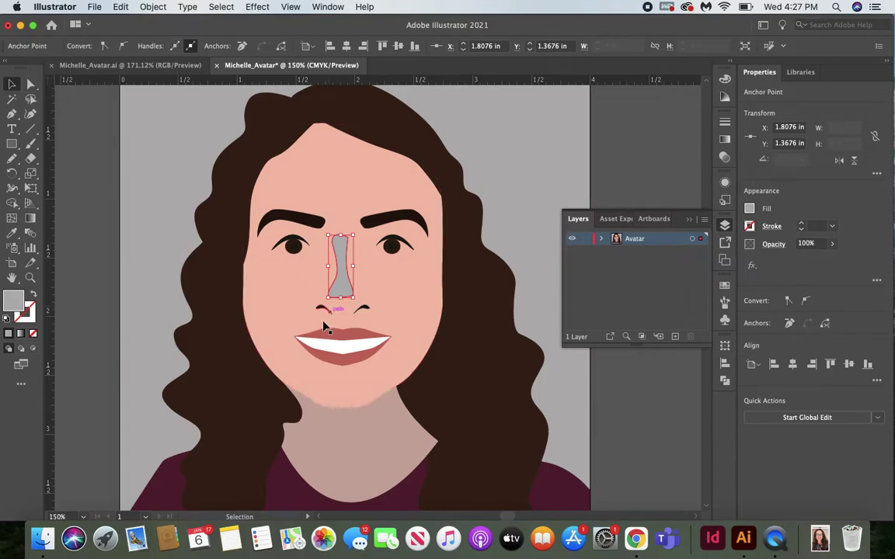
double_click(16, 301)
mouse_move(621, 206)
left_mouse_down()
mouse_move(595, 199)
mouse_move(592, 183)
left_mouse_up()
left_click(871, 201)
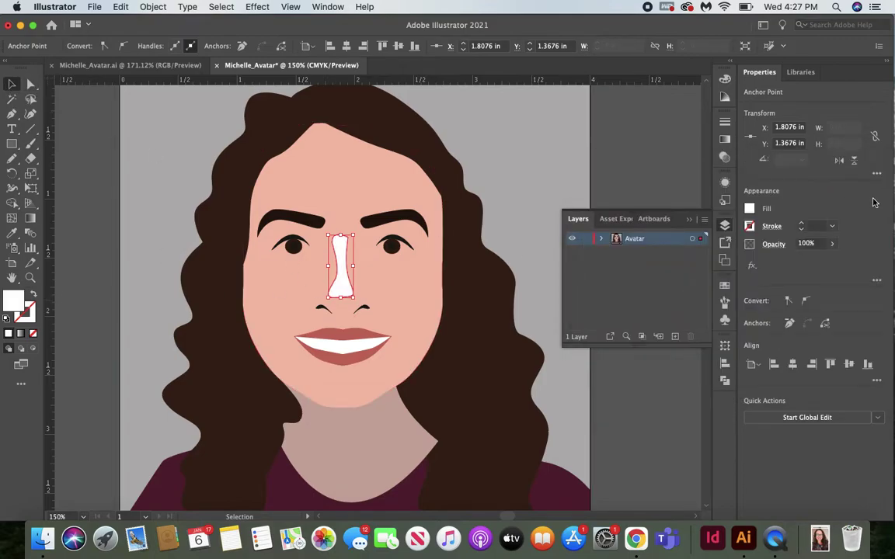
Apply a Gaussian Blur effect to the nose highlight, raising the radius until its edges look soft
left_click(257, 8)
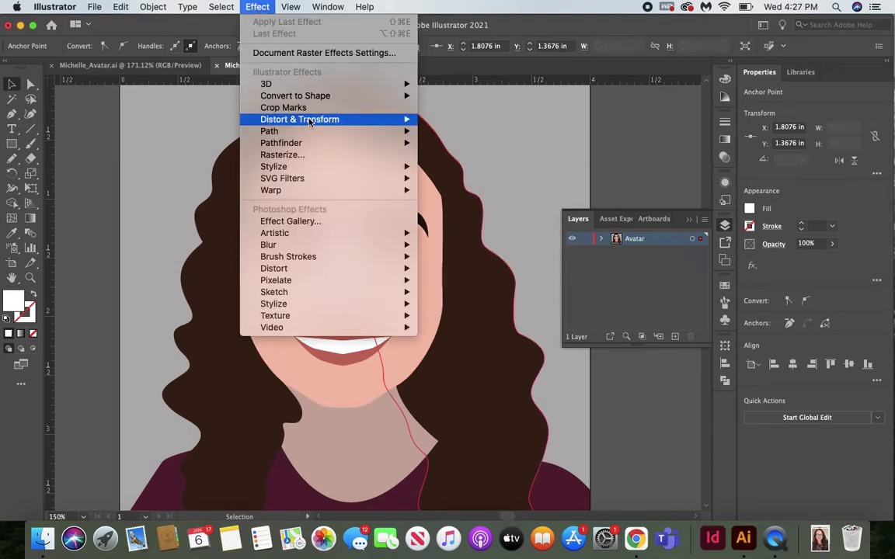
mouse_move(310, 171)
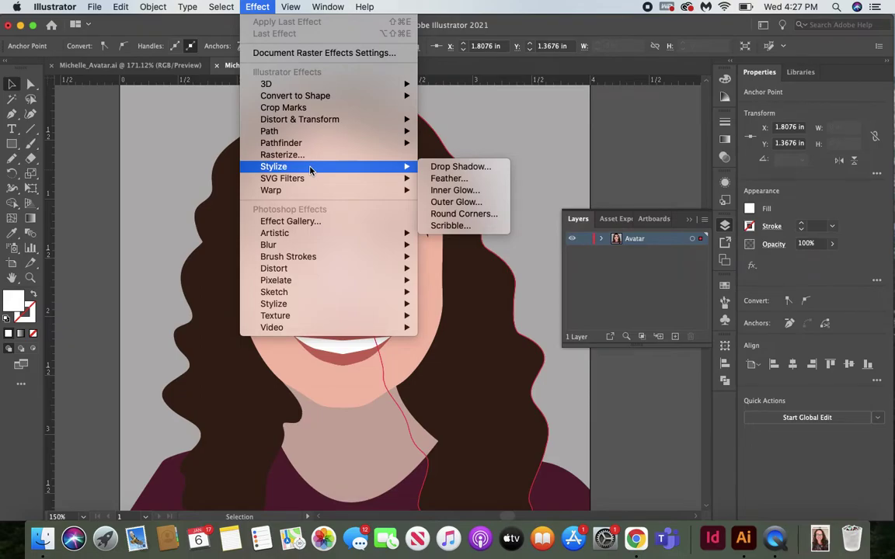
mouse_move(314, 306)
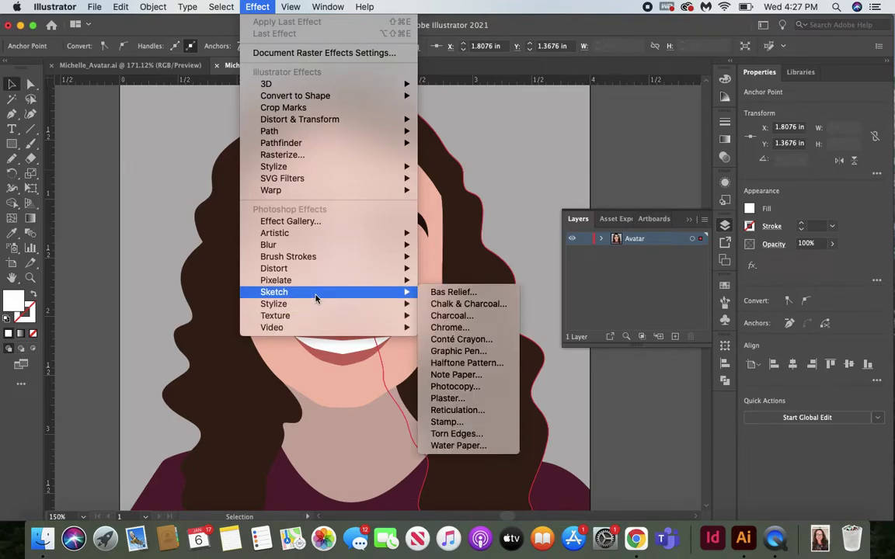
mouse_move(316, 247)
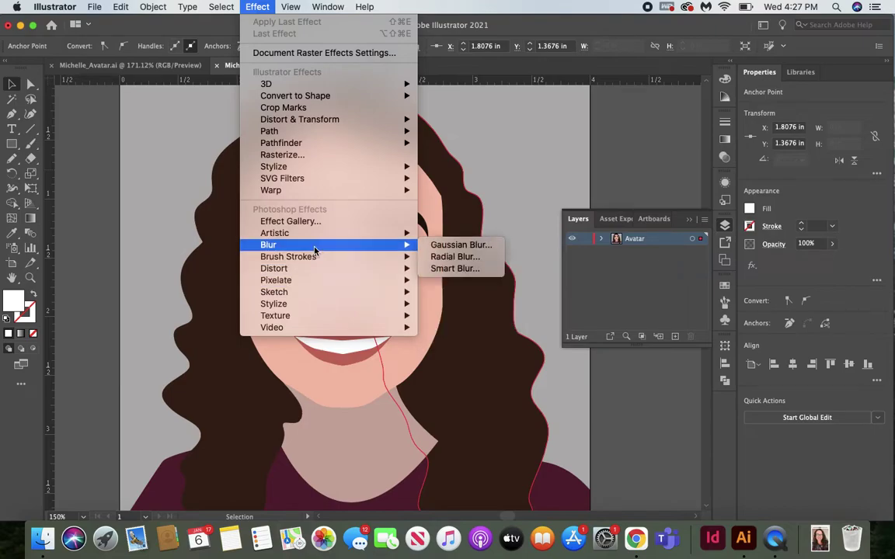
left_click(454, 246)
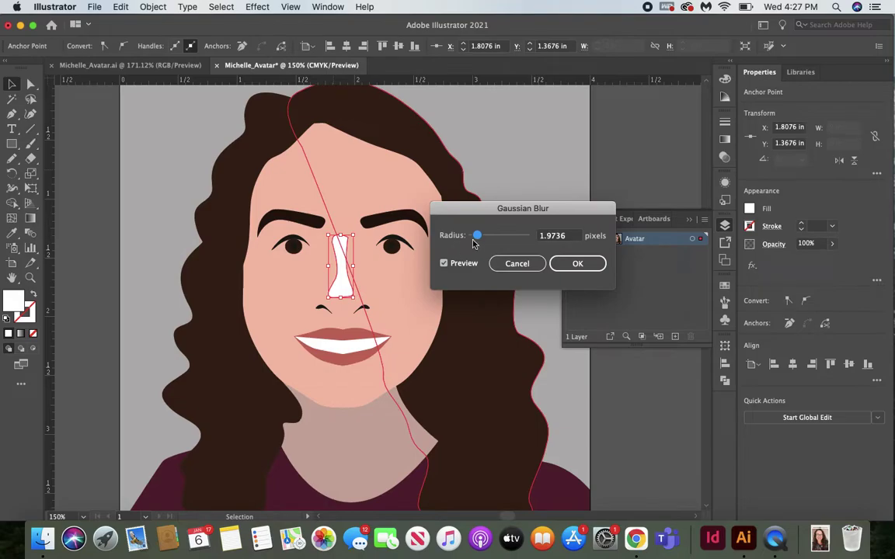
left_click_drag(480, 241, 503, 238)
left_click(579, 265)
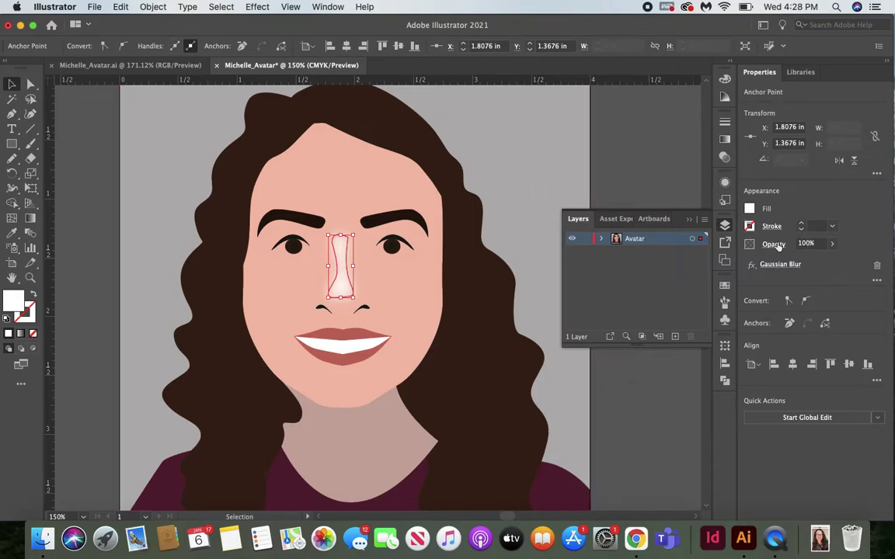
Lower the opacity of the blurred nose highlight to 56% and deselect it
left_click(832, 244)
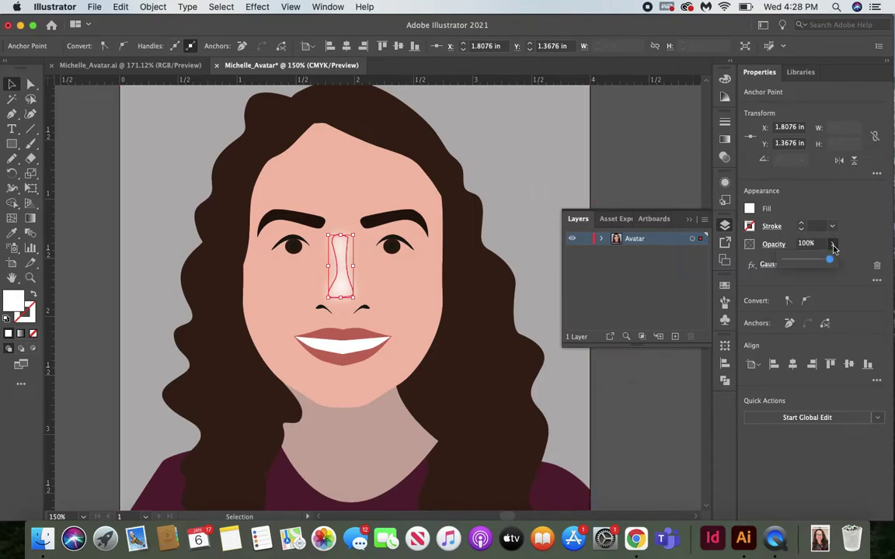
left_click_drag(830, 265, 812, 265)
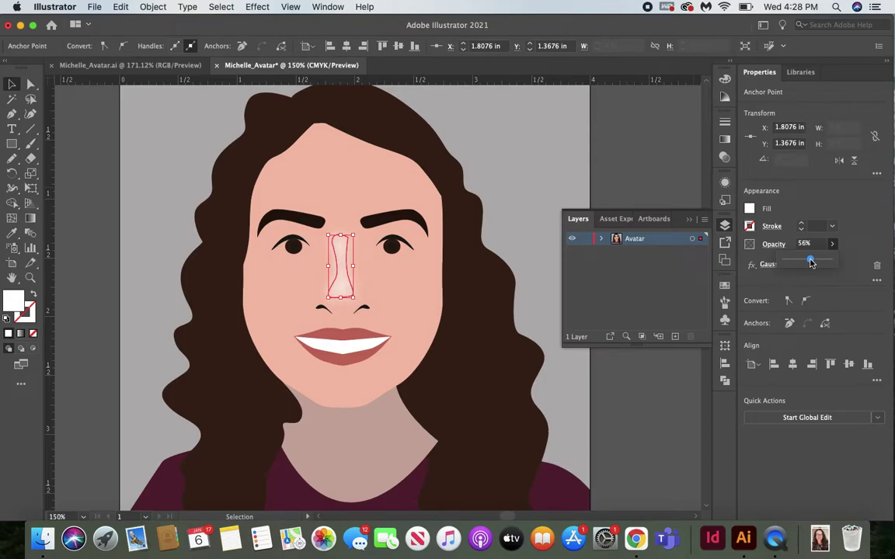
left_click(619, 167)
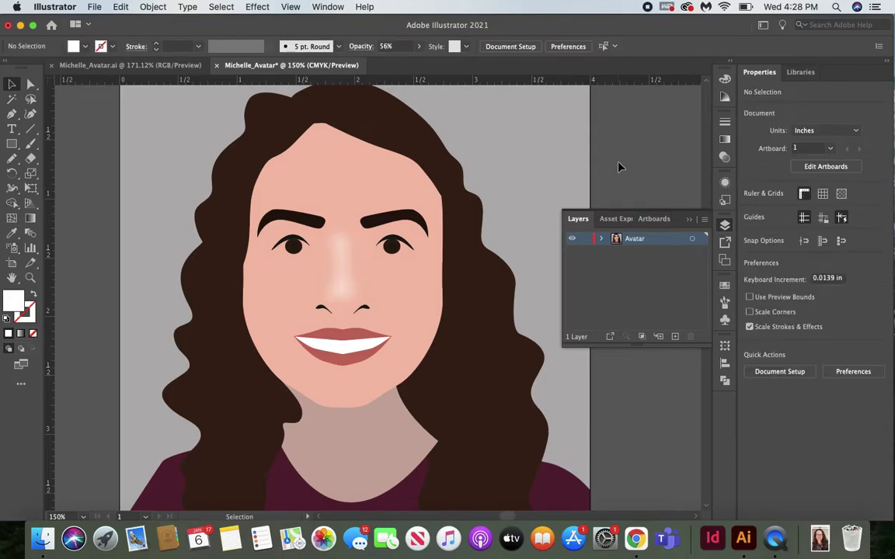
Draw a closed white highlight shape across the forehead with the Pen tool, dipping to a point between the eyebrows
left_click(11, 114)
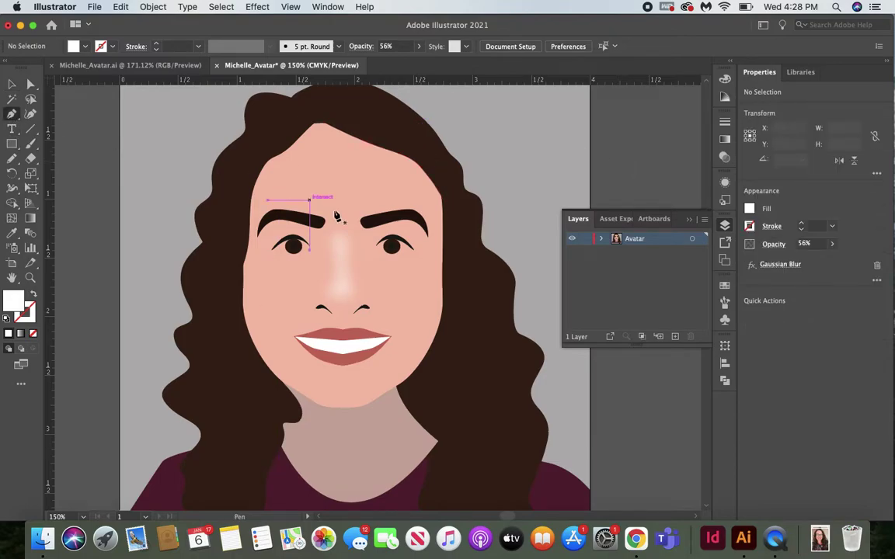
left_click(286, 189)
left_click_drag(342, 208, 345, 223)
left_click_drag(359, 189, 329, 166)
left_click_drag(287, 189, 314, 216)
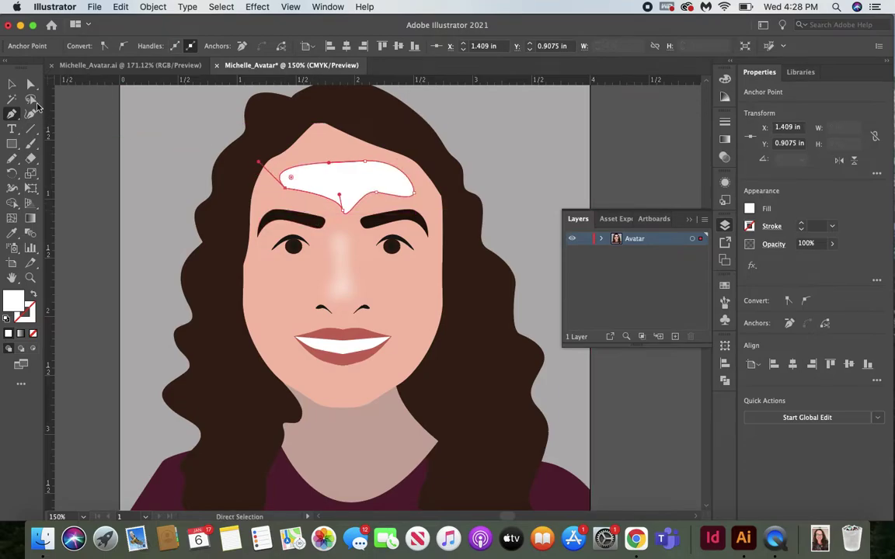
left_click(13, 80)
left_click(371, 199)
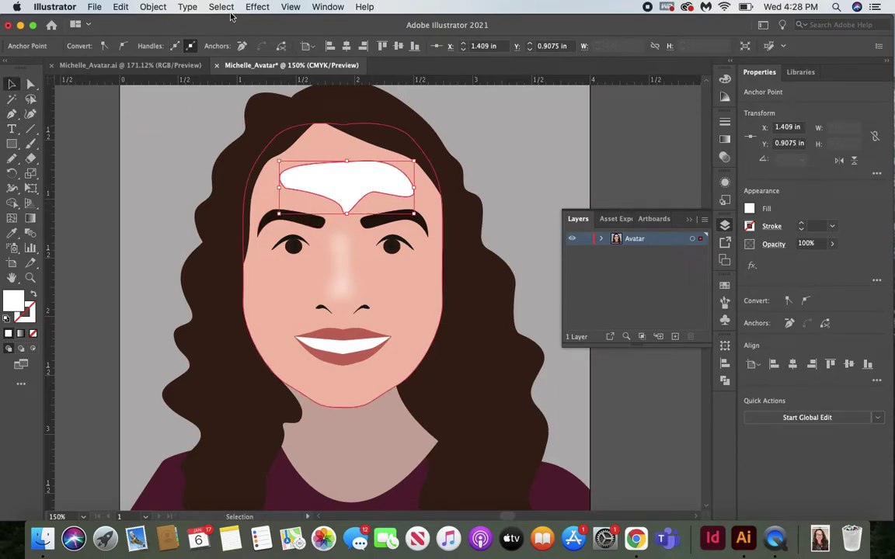
Apply the same Gaussian Blur to the forehead highlight and lower its opacity to 31%
left_click(257, 7)
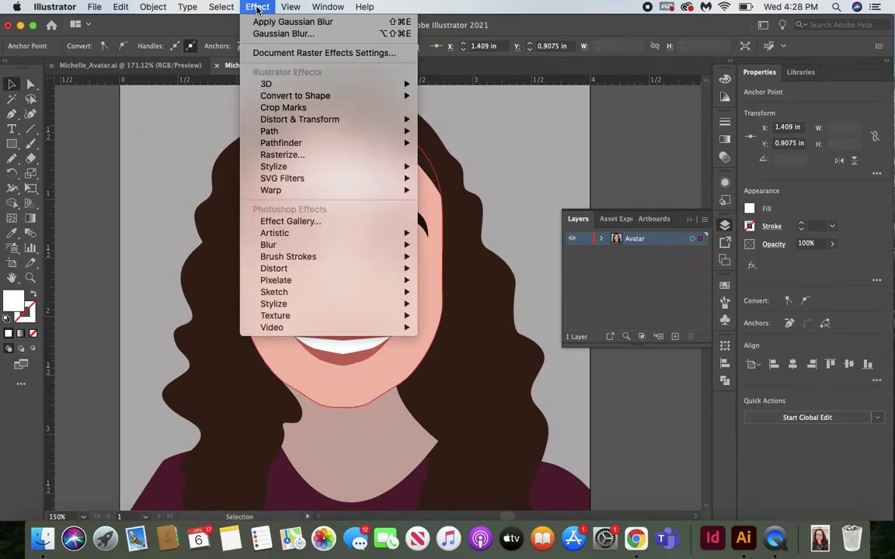
left_click(314, 27)
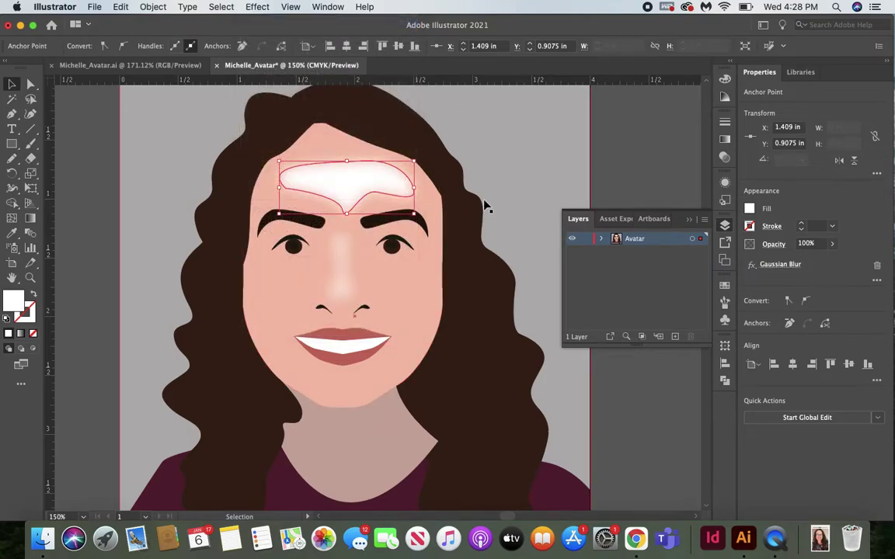
left_click(833, 244)
left_click_drag(829, 257, 801, 264)
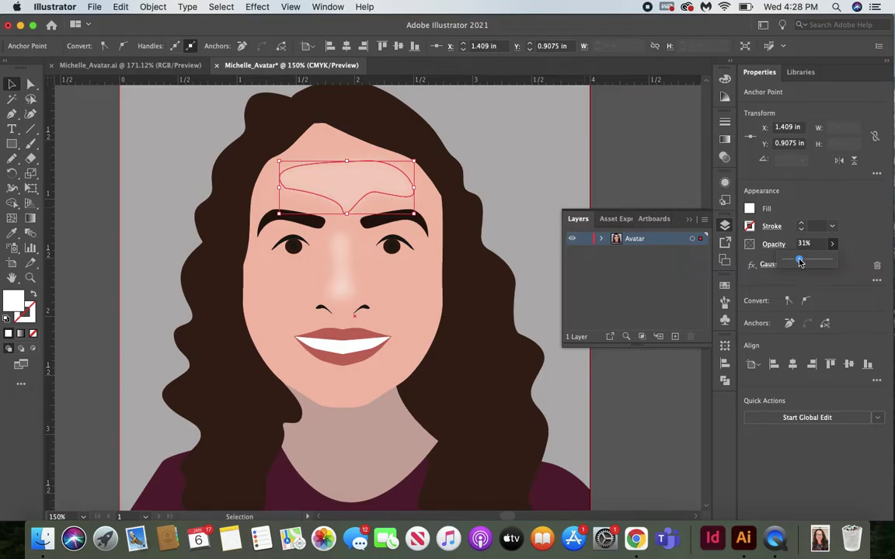
left_click(567, 161)
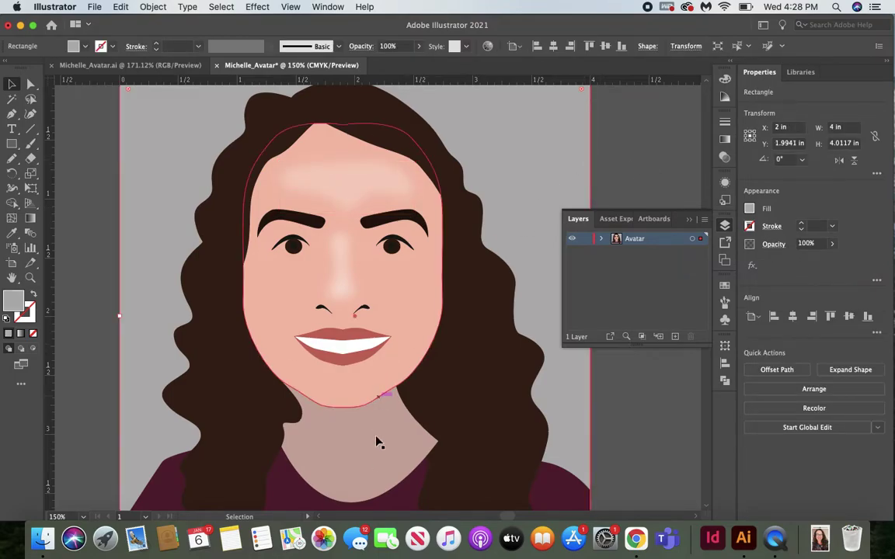
Fill the neck shape with a linear white-to-black gradient and set the gradient angle to 90°
left_click(331, 427)
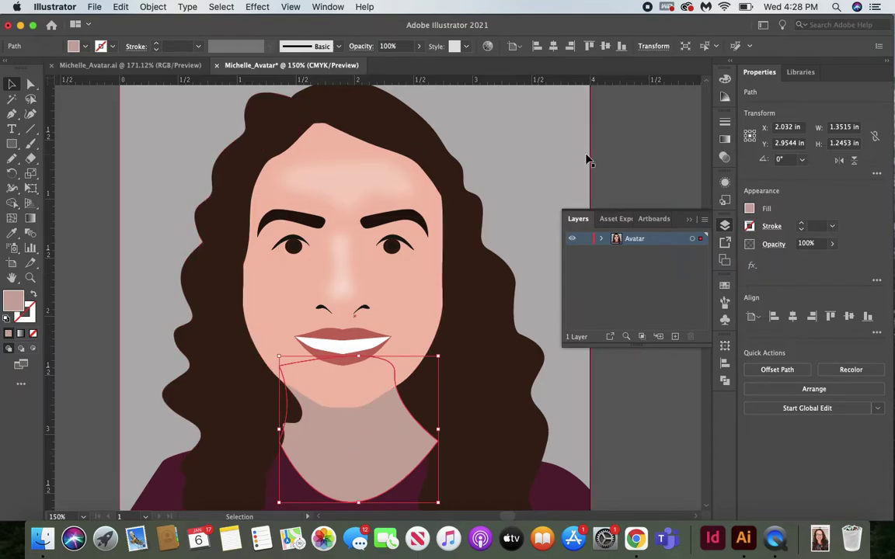
left_click(725, 140)
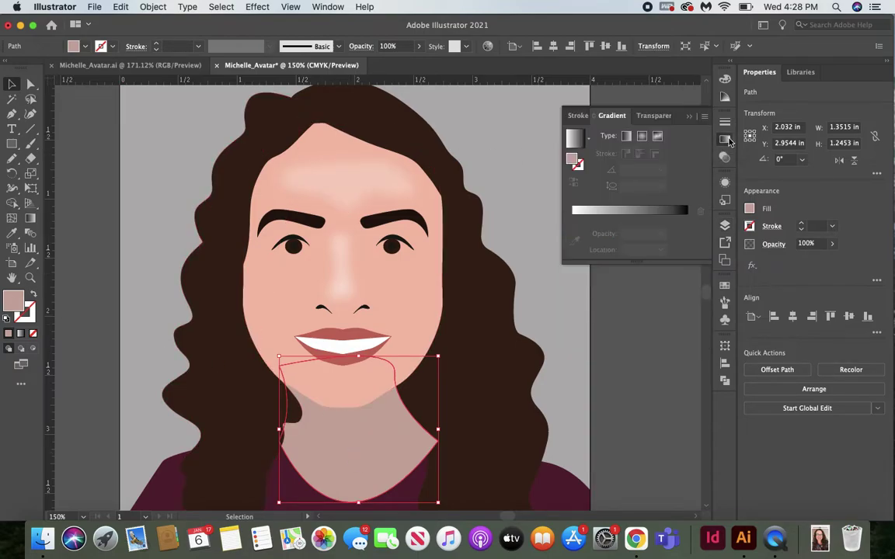
left_click(328, 8)
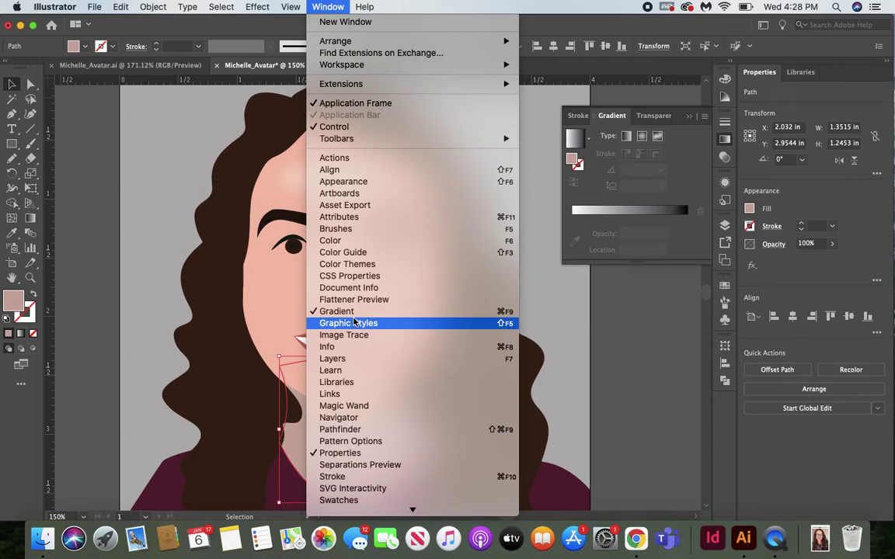
left_click(685, 212)
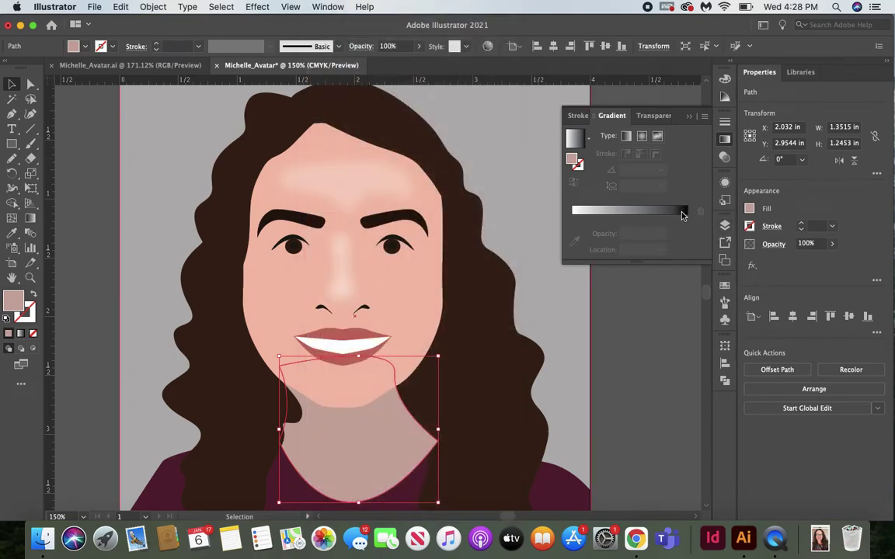
left_click(683, 215)
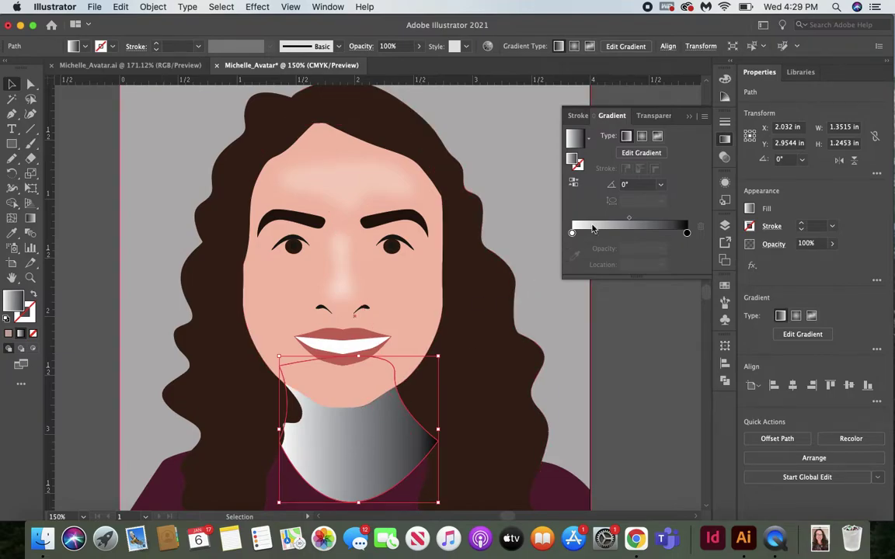
left_click(634, 186)
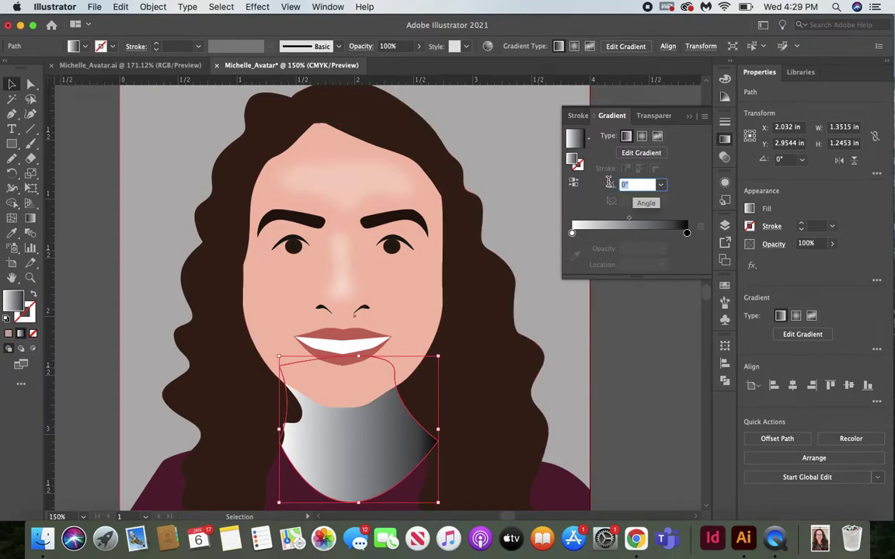
type("90")
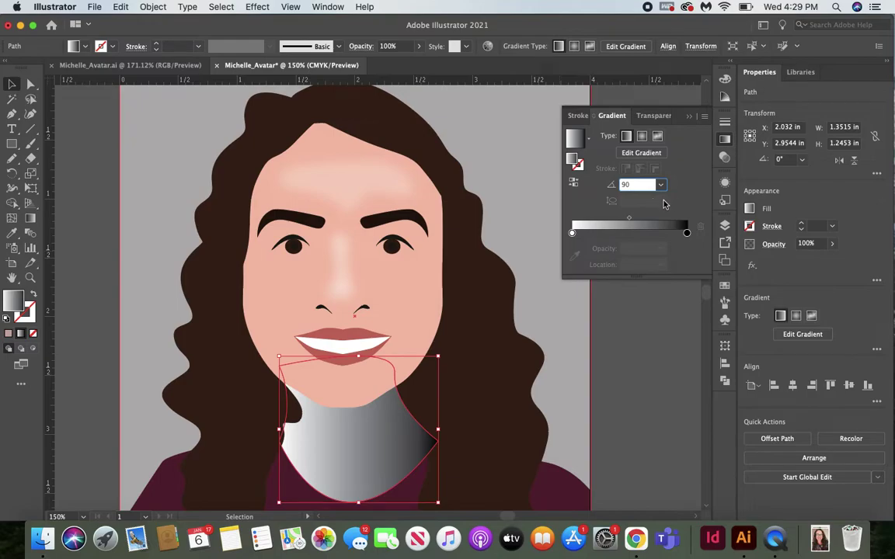
key("Return")
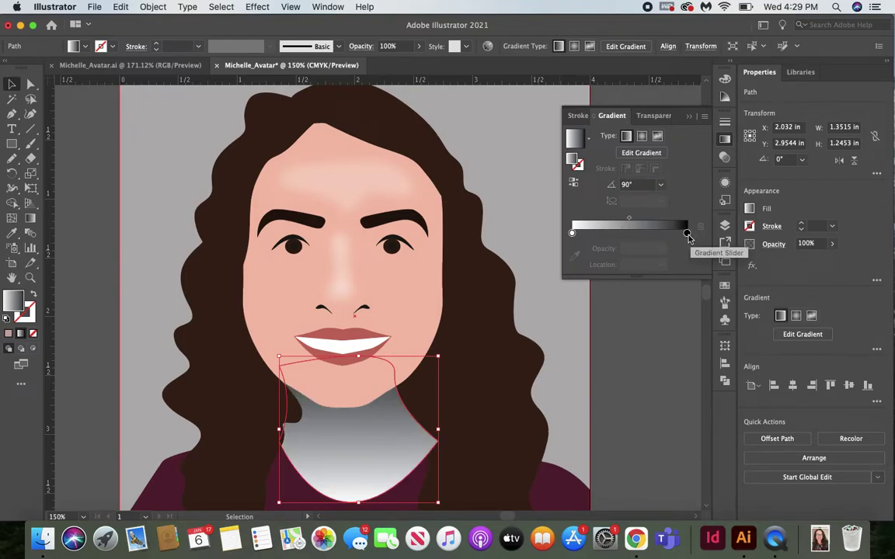
Detach the Swatches panel and save the face shape's skin tone as a new swatch
left_click(724, 283)
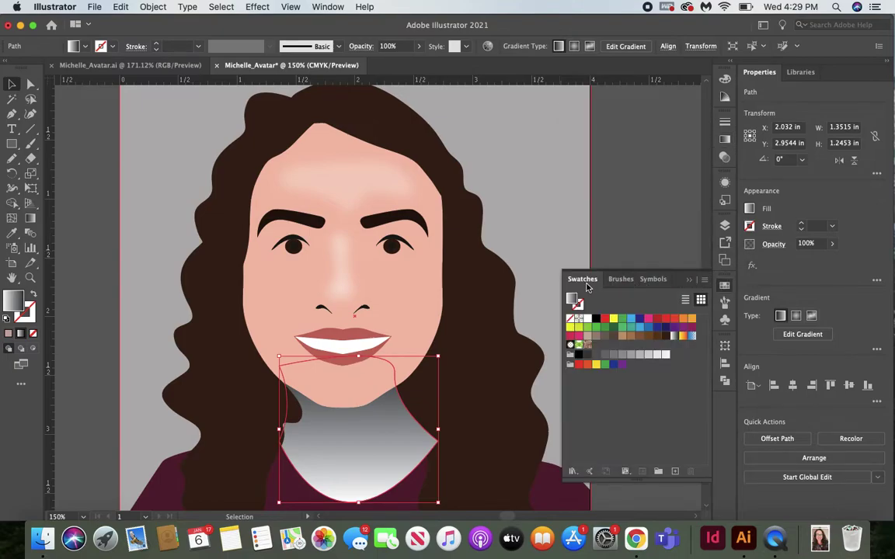
mouse_move(585, 280)
left_mouse_down()
mouse_move(529, 383)
mouse_move(519, 368)
mouse_move(523, 312)
left_mouse_up()
left_click(415, 314)
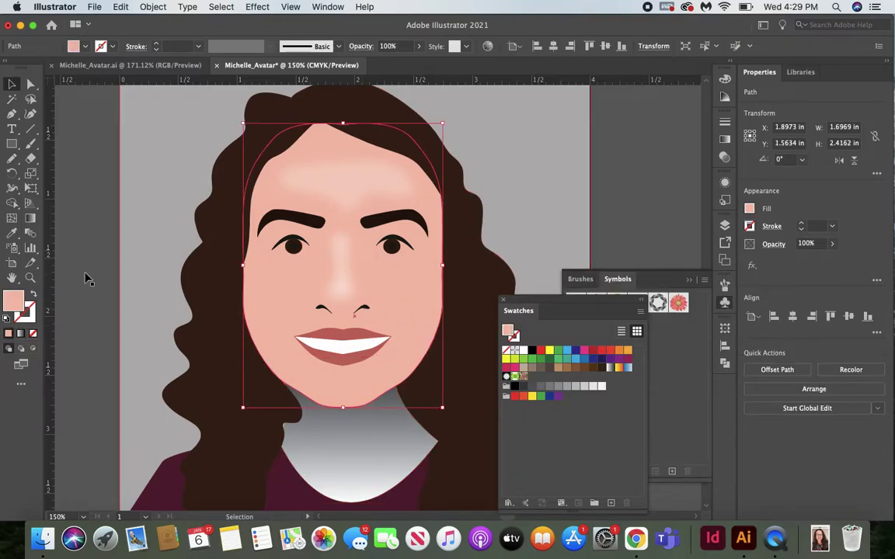
left_click_drag(14, 299, 532, 380)
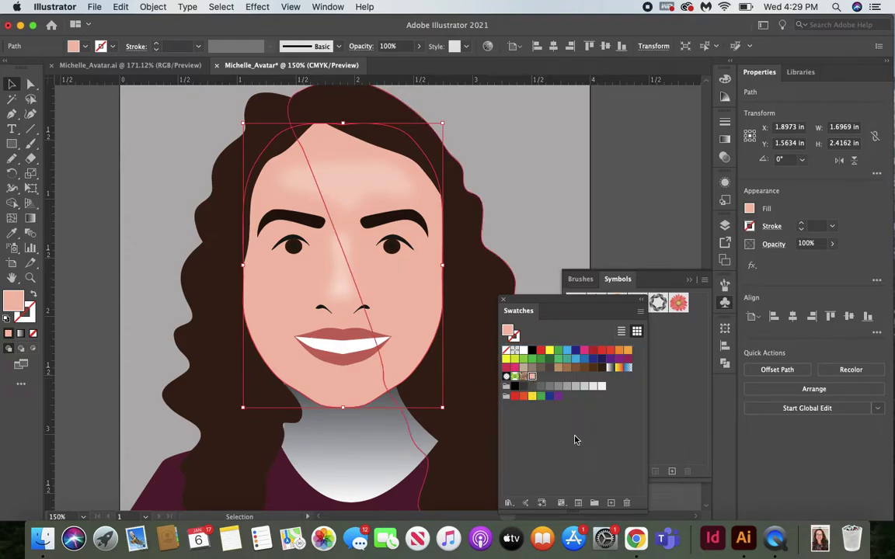
Try darkening the selected face's fill to make a second skin-tone swatch, and undo the change
double_click(17, 302)
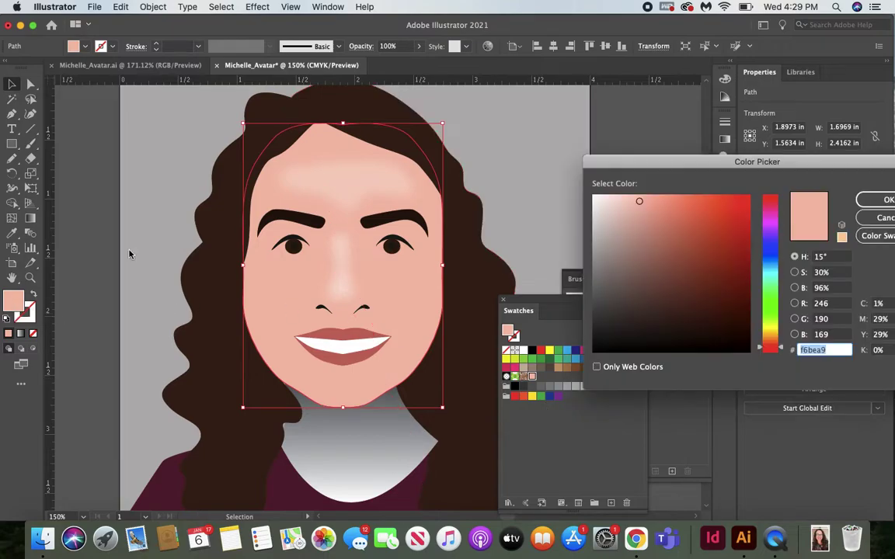
mouse_move(637, 227)
left_mouse_down()
mouse_move(632, 233)
mouse_move(637, 227)
left_mouse_up()
left_click(886, 200)
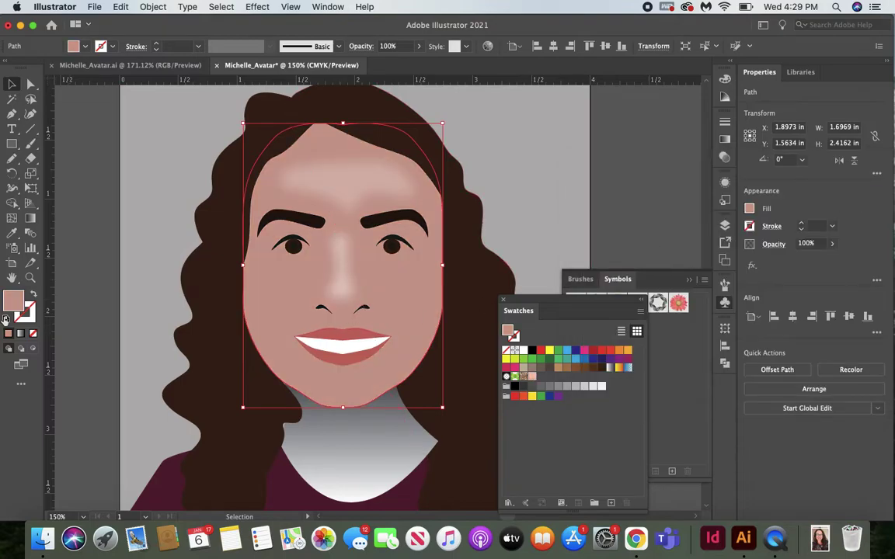
left_click_drag(12, 303, 537, 373)
left_click(62, 87)
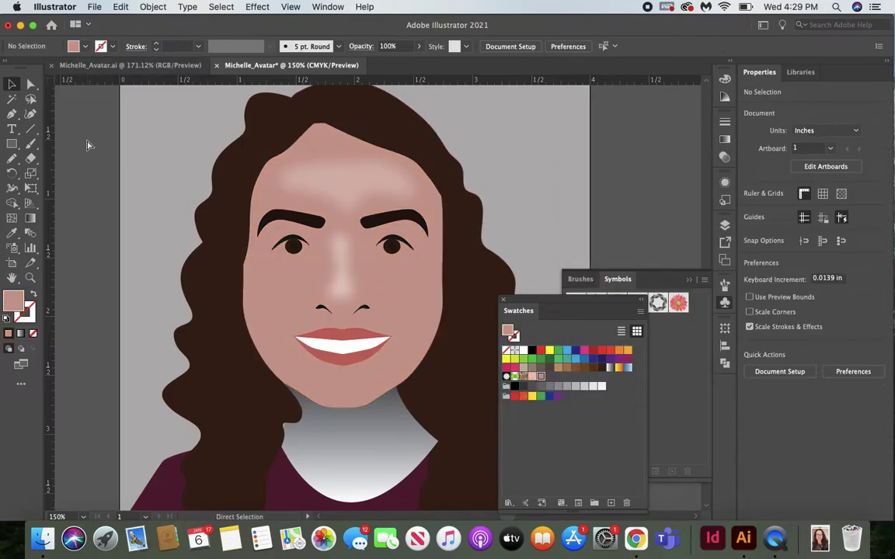
key("super+z")
key("super+z")
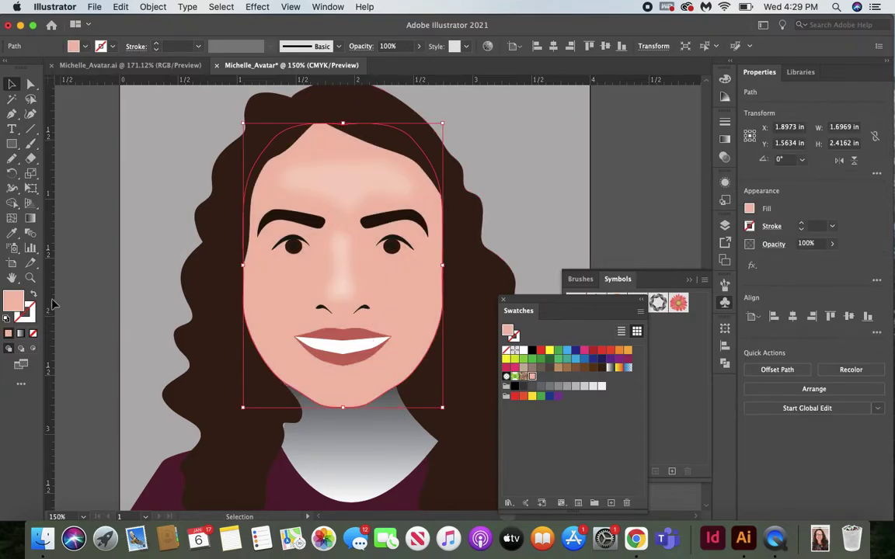
double_click(16, 299)
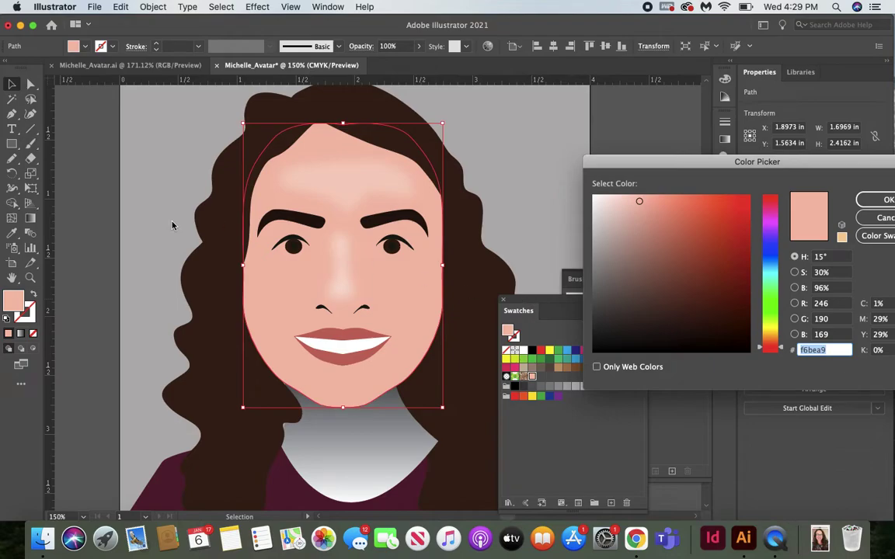
key("Return")
With nothing selected, darken the face's skin tone to about C 18, M 38, Y 37 and save it as a second swatch
left_click(142, 242)
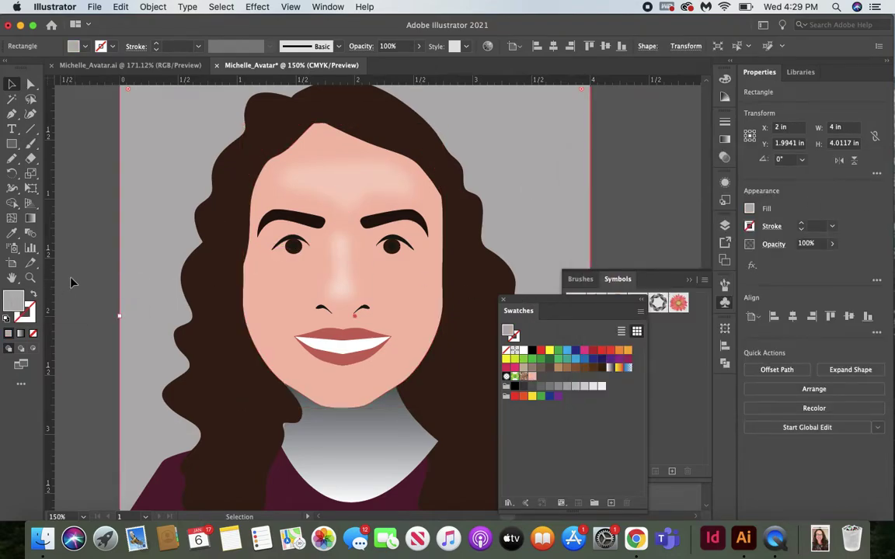
left_click(286, 270)
left_click(83, 305)
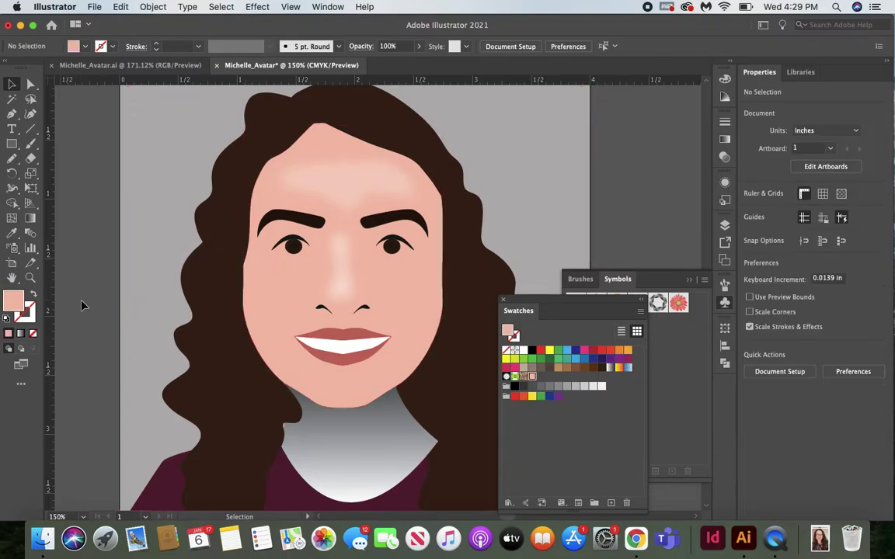
double_click(14, 302)
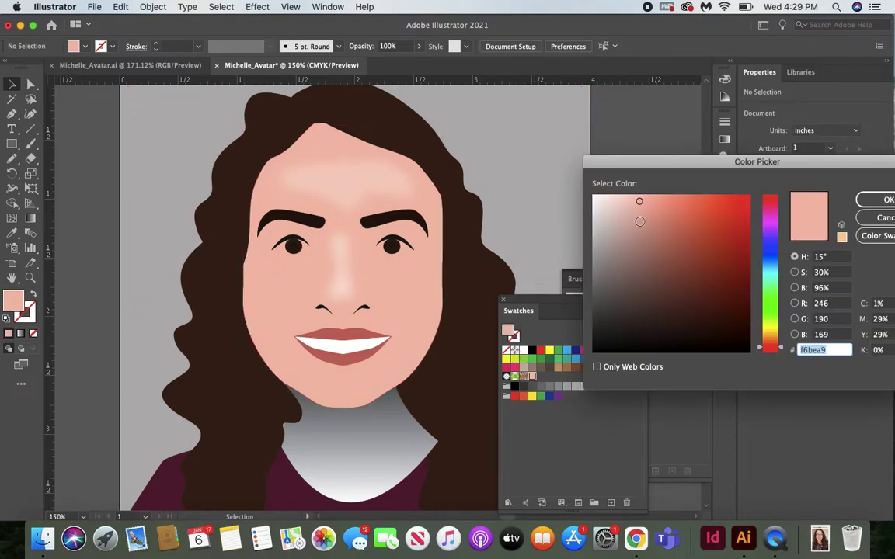
type("d1a999")
key("Return")
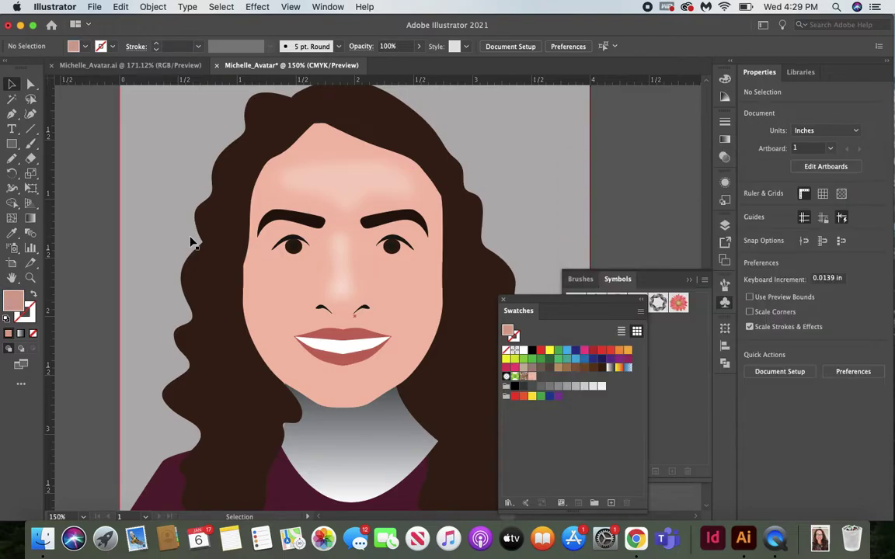
left_click_drag(11, 309, 542, 378)
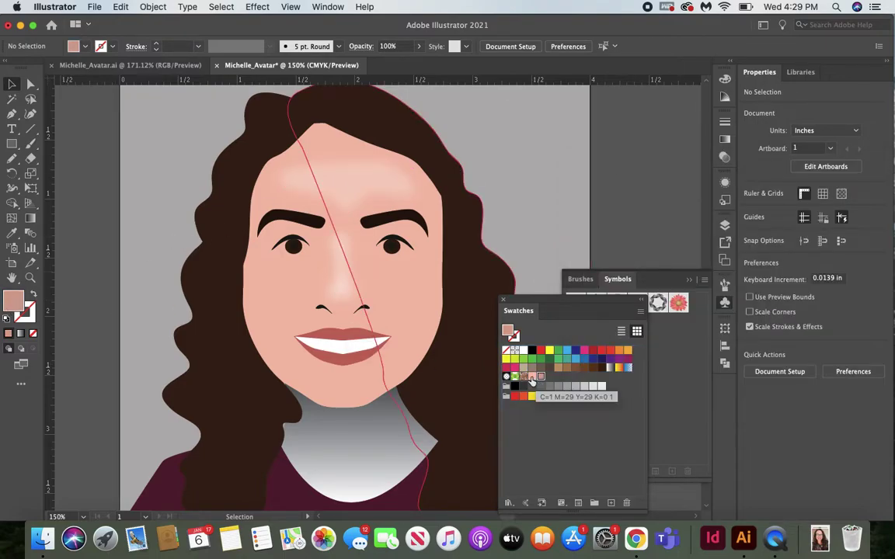
Recolour the neck's gradient with the two skin-tone swatches, replacing black with the darker tone and white with the lighter one
left_click(725, 140)
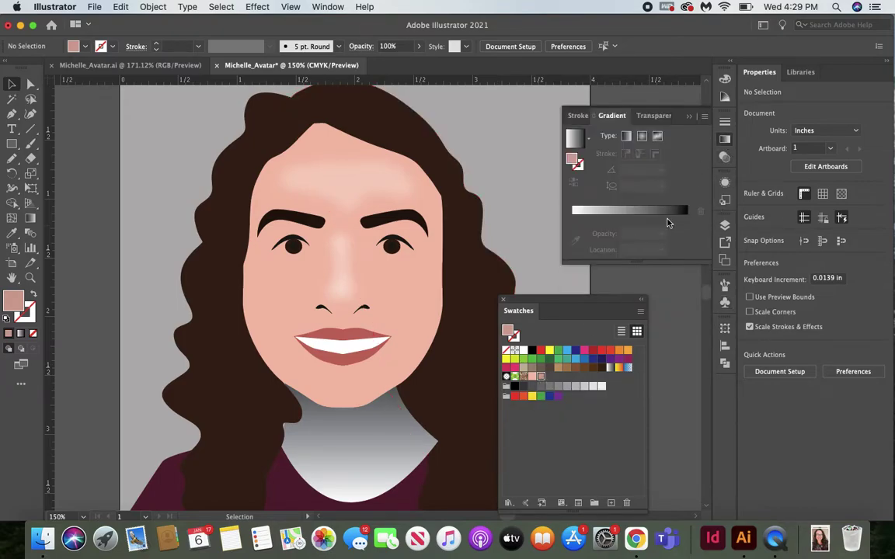
left_click(360, 440)
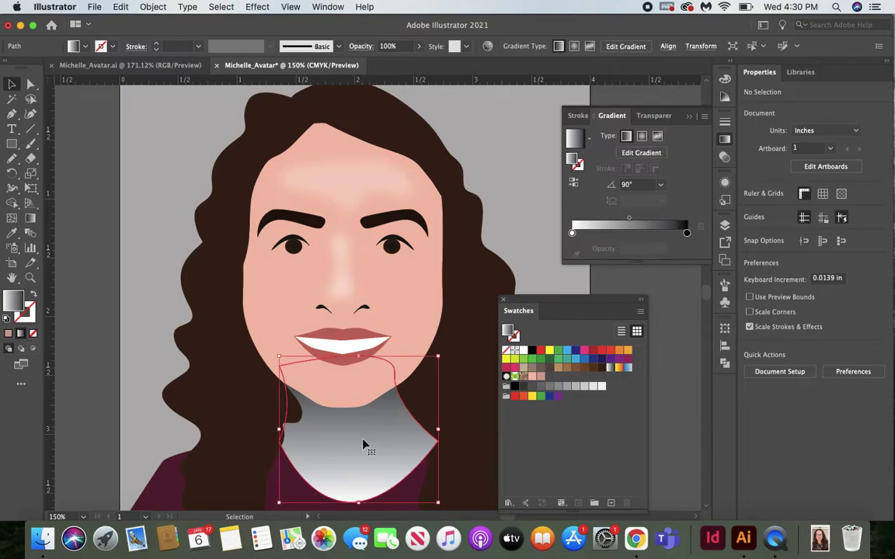
left_click_drag(540, 376, 687, 233)
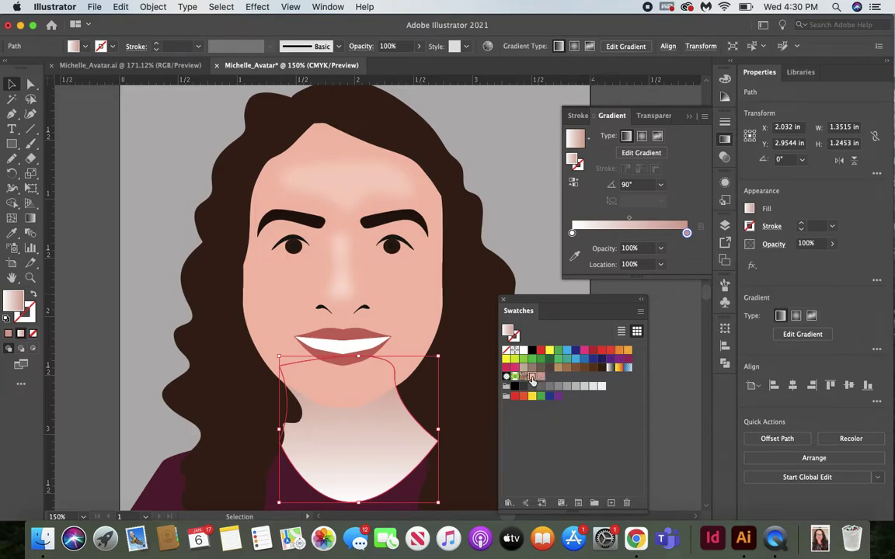
left_click(572, 233)
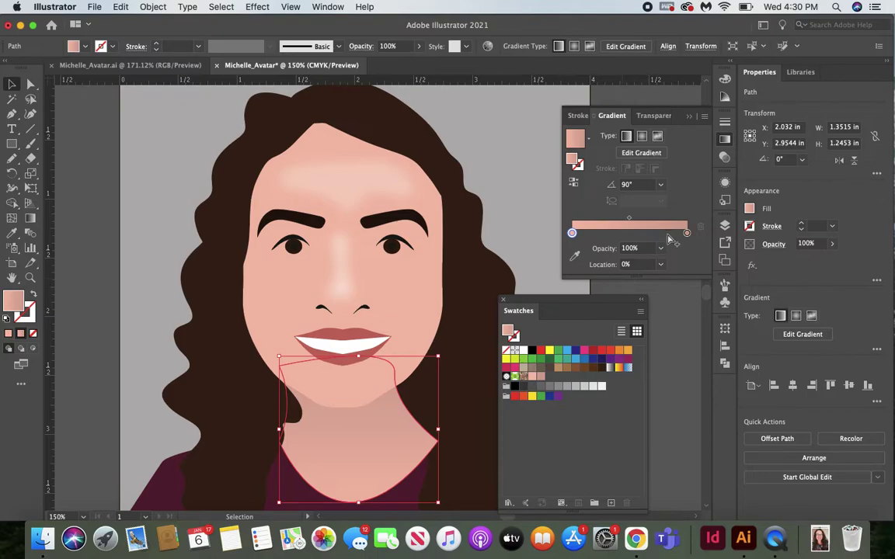
Set the black value of the neck gradient's darker stop to 25% and move the gradient midpoint to about 66%
double_click(687, 234)
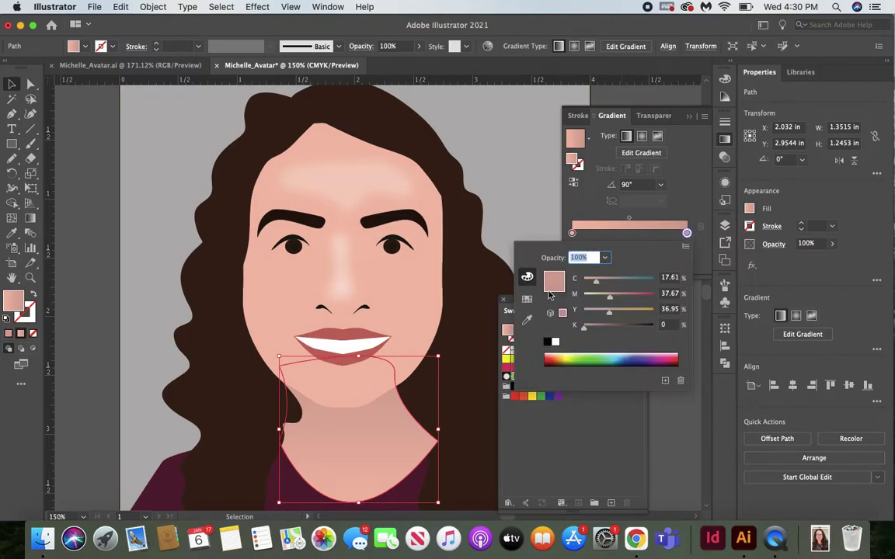
left_click_drag(585, 327, 600, 328)
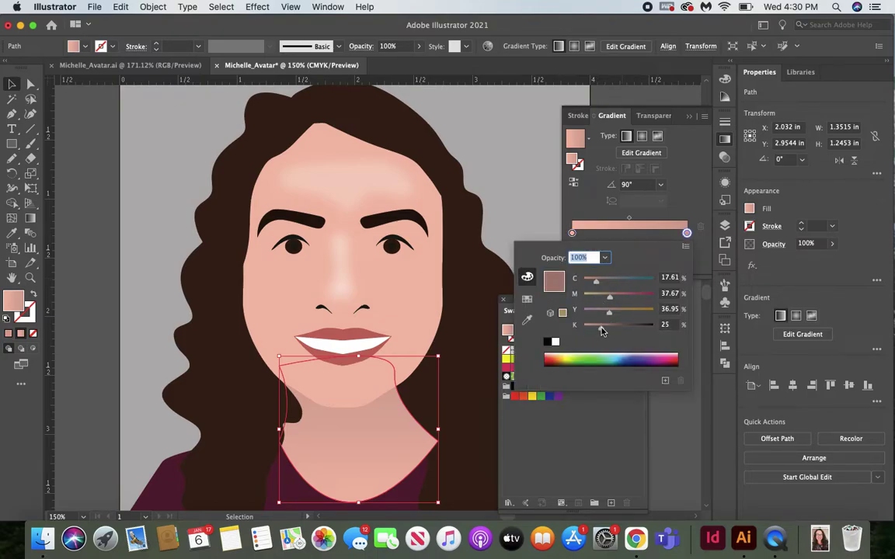
left_click(488, 166)
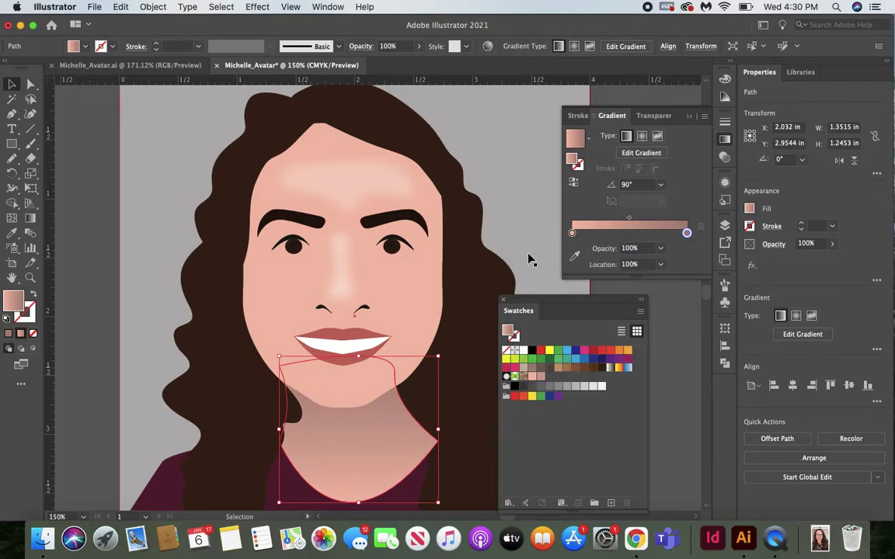
left_click(629, 219)
left_click_drag(630, 219, 648, 218)
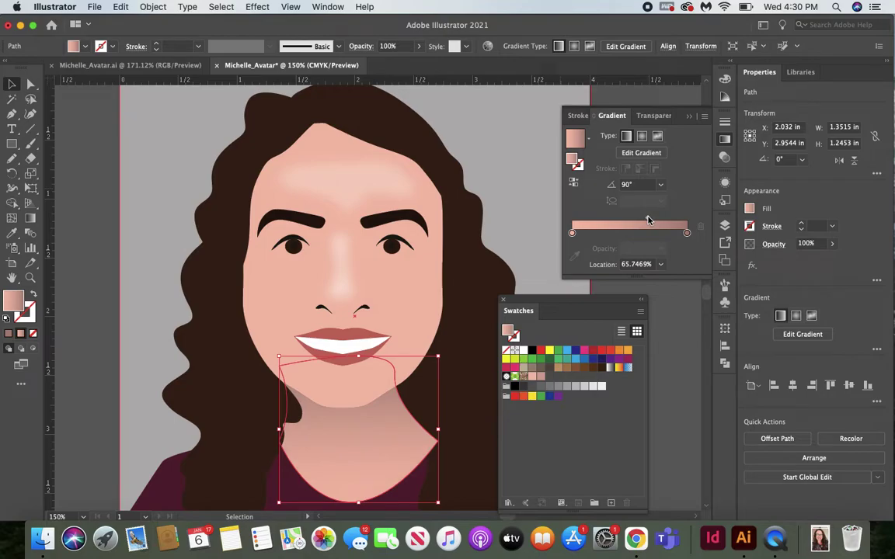
left_click(512, 200)
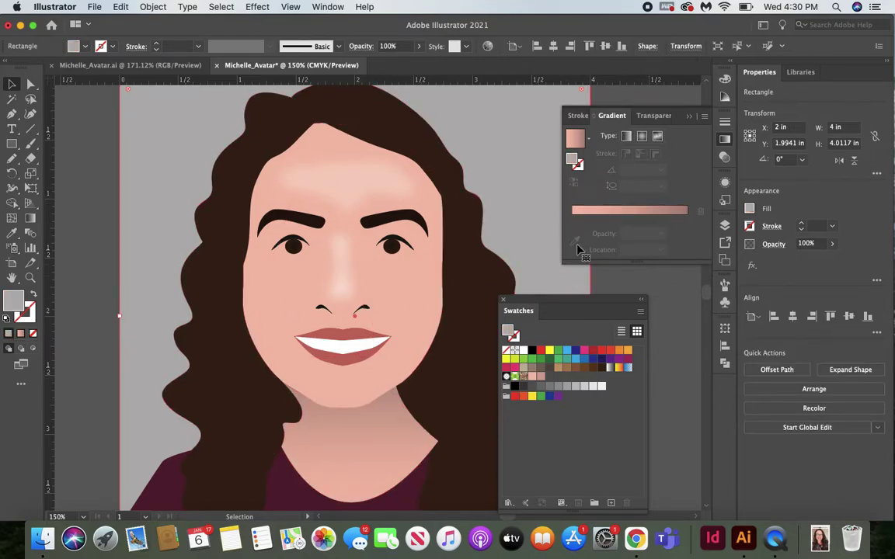
left_click(602, 210)
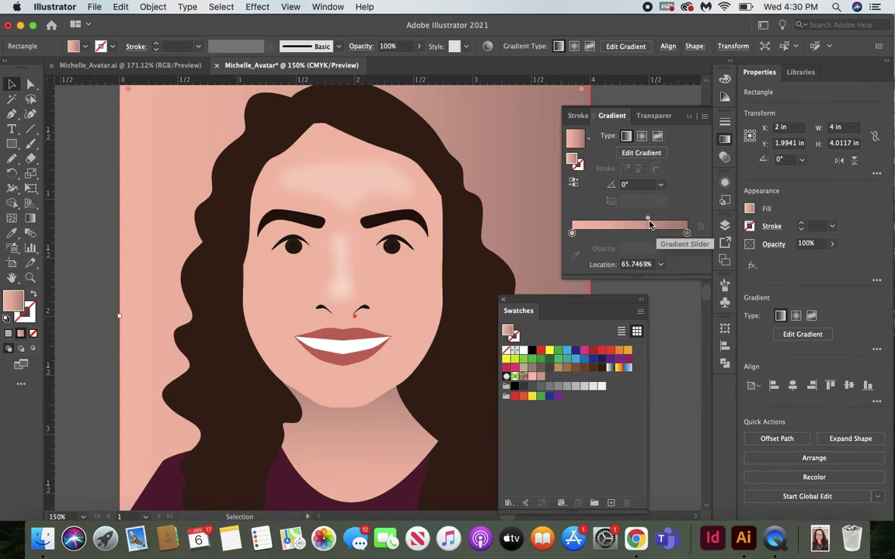
left_click_drag(648, 219, 649, 220)
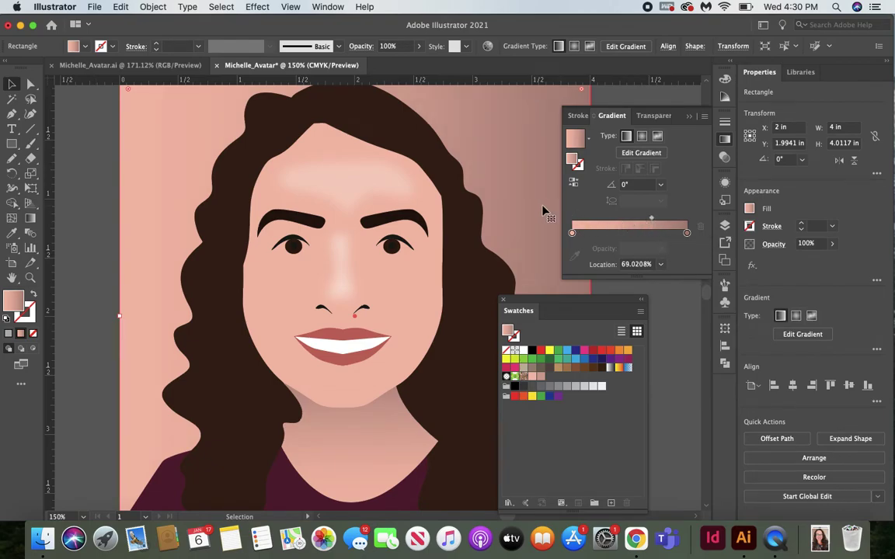
left_click(670, 294)
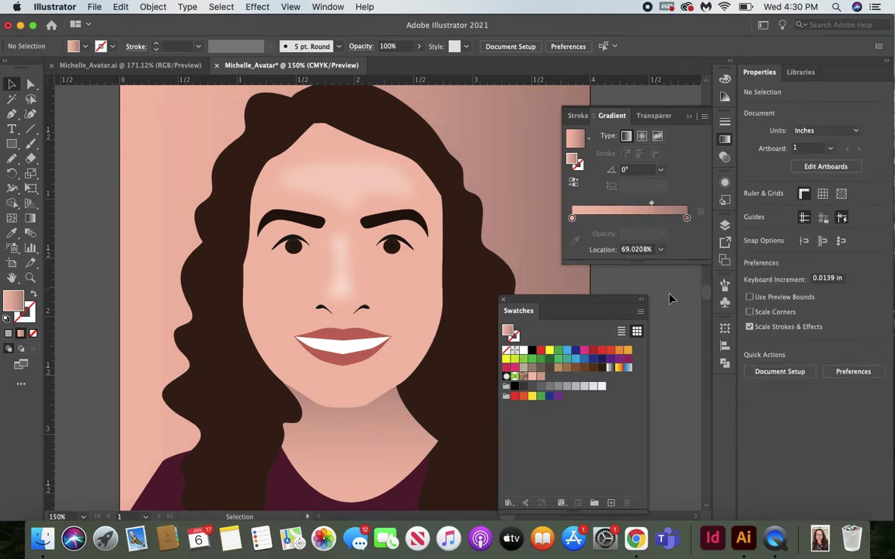
key("super+z")
key("super+z")
key("super+z")
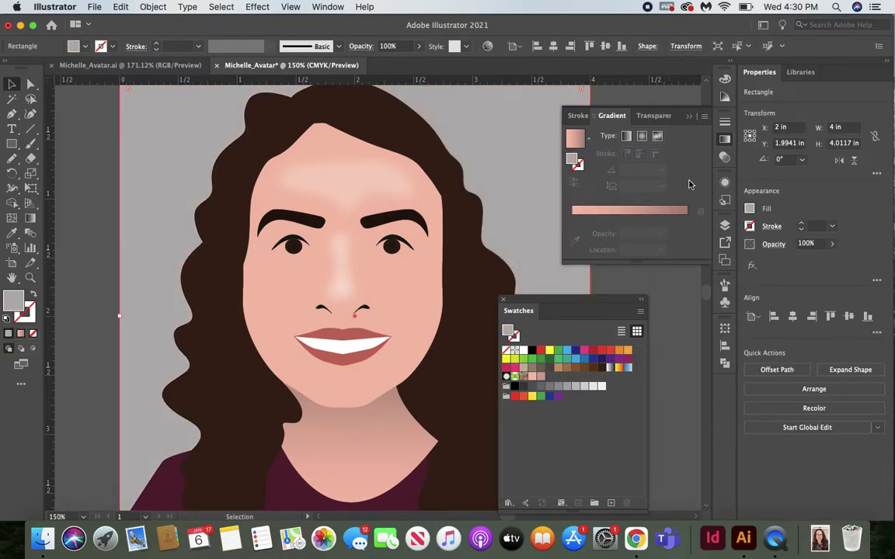
Hide the gradient settings and dock the floating Swatches panel with the collapsed panels
key("super+F9")
left_click_drag(631, 303, 731, 384)
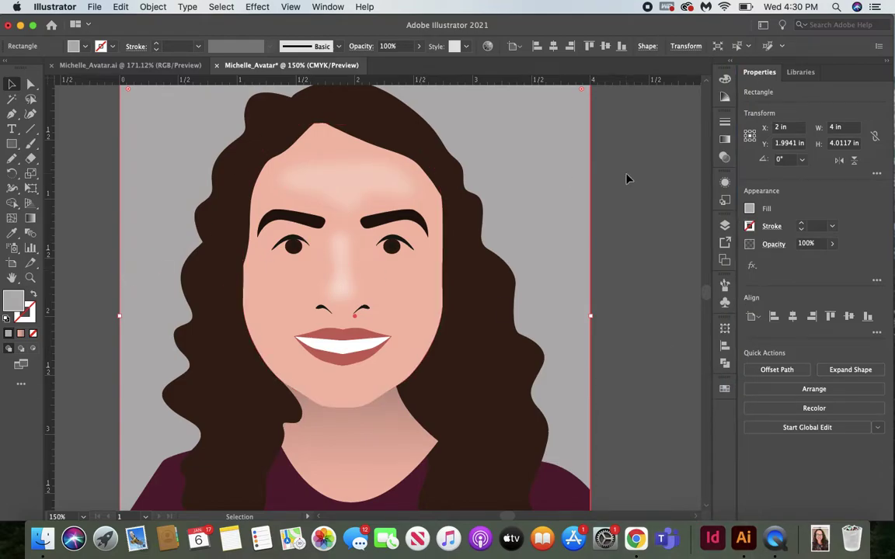
Place the photo IMG_1822.jpg from Downloads on the empty canvas left of the artboard, about 1.86 in wide and 2.48 in high
scroll(285, 168, "left", 10)
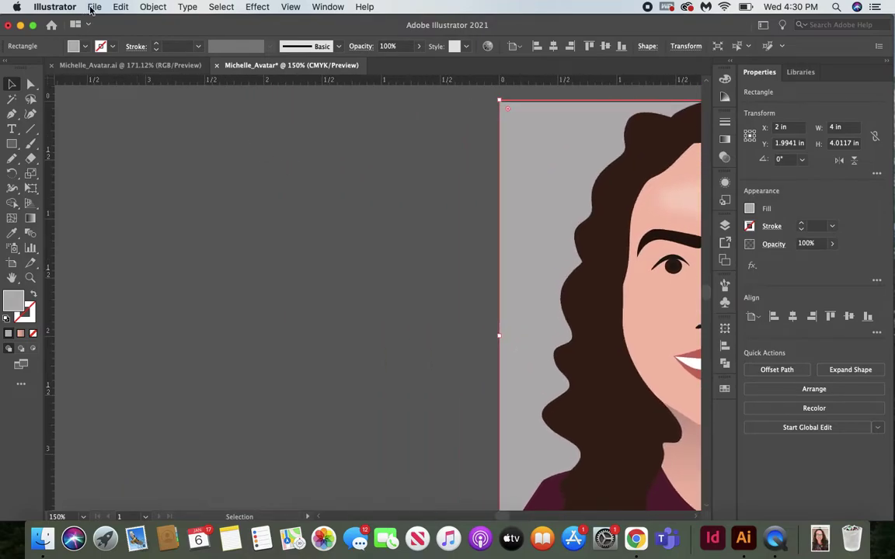
left_click(93, 8)
left_click(108, 200)
scroll(433, 237, "down", 5)
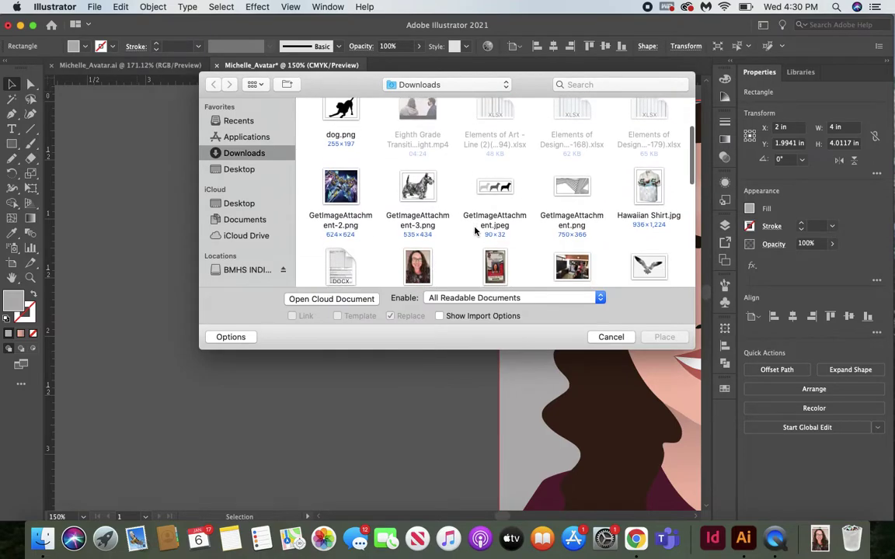
left_click(420, 237)
left_click(664, 337)
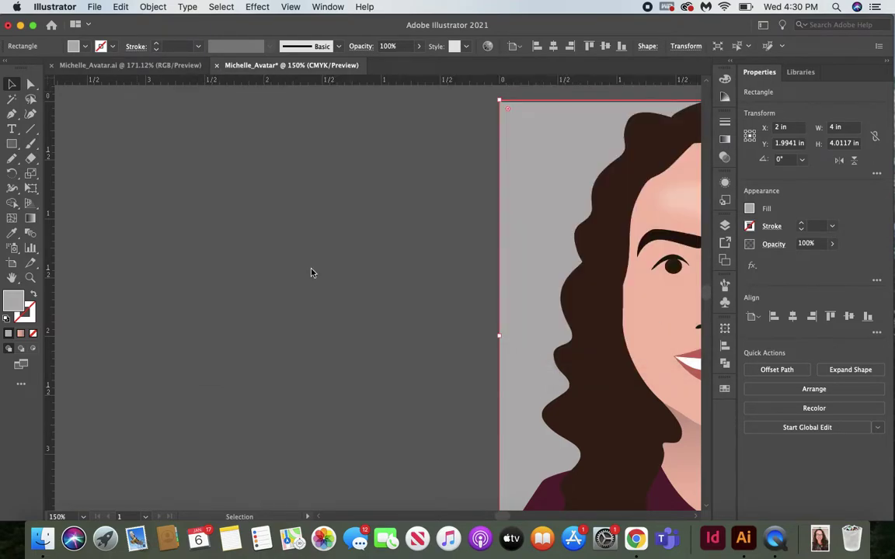
left_click_drag(201, 208, 453, 505)
Trace the outer frame of the left lens and half the bridge on the glasses photo with the Pen tool, using a grey 1 pt stroke without fill
left_click(30, 277)
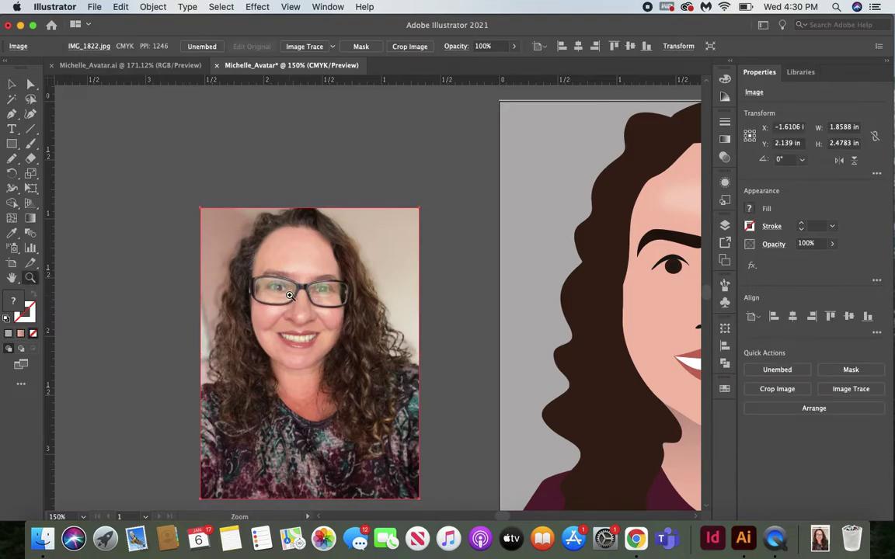
left_click(289, 295)
left_click(289, 296)
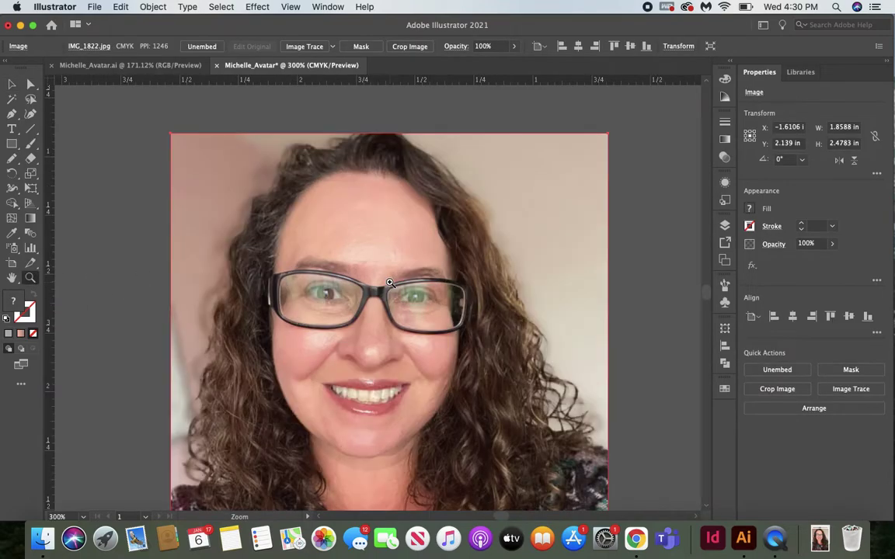
left_click(13, 115)
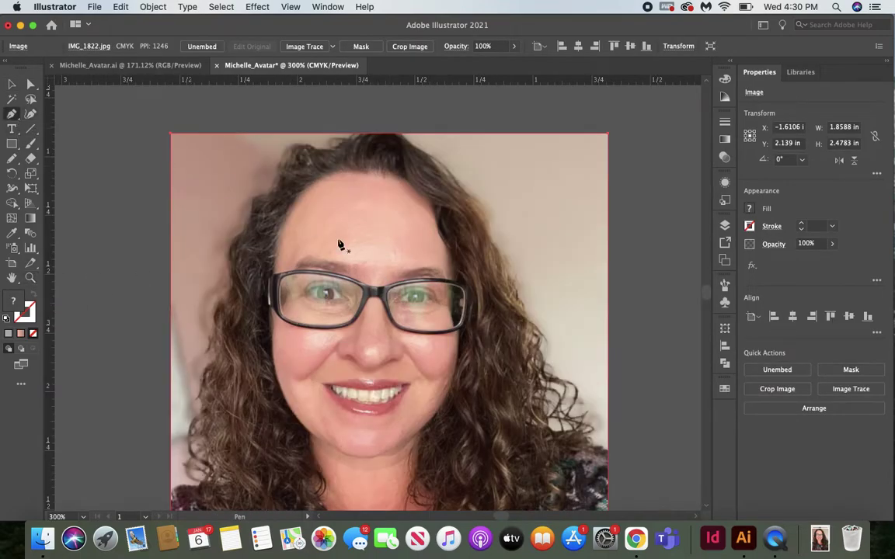
left_click(377, 289)
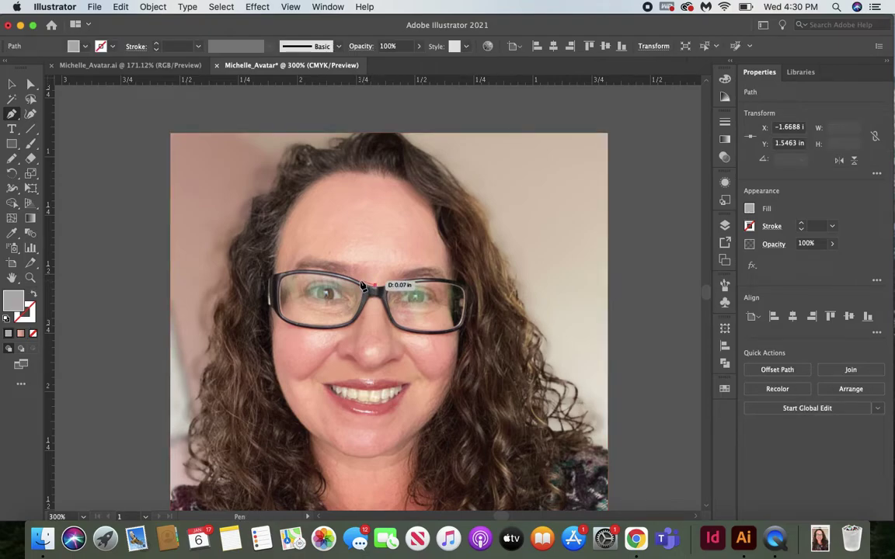
mouse_move(319, 273)
left_mouse_down()
mouse_move(19, 305)
mouse_move(33, 296)
left_mouse_up()
left_click(34, 295)
mouse_move(277, 279)
left_mouse_down()
mouse_move(272, 312)
mouse_move(330, 325)
mouse_move(321, 336)
mouse_move(355, 323)
mouse_move(379, 299)
mouse_move(328, 283)
left_mouse_up()
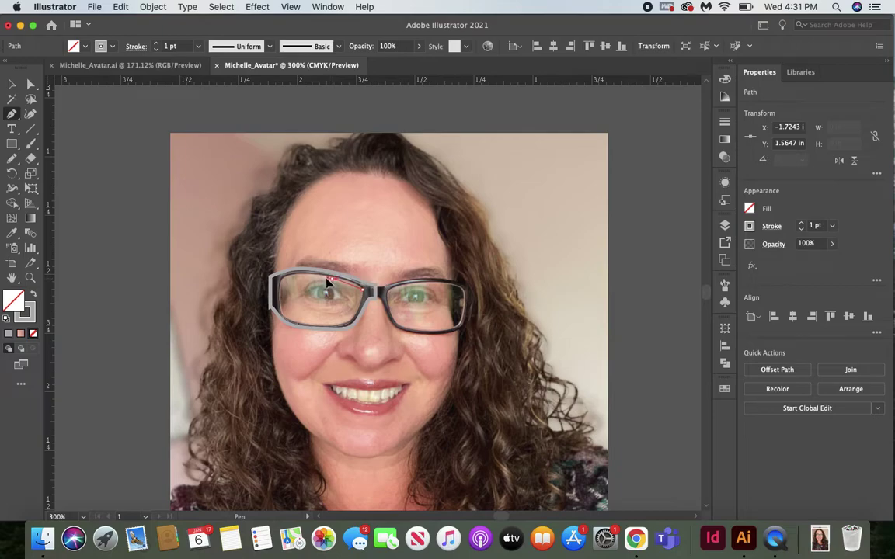
Trace the inner edge of the left lens opening as a closed path and adjust the curve handles along its upper edge
left_click(274, 283)
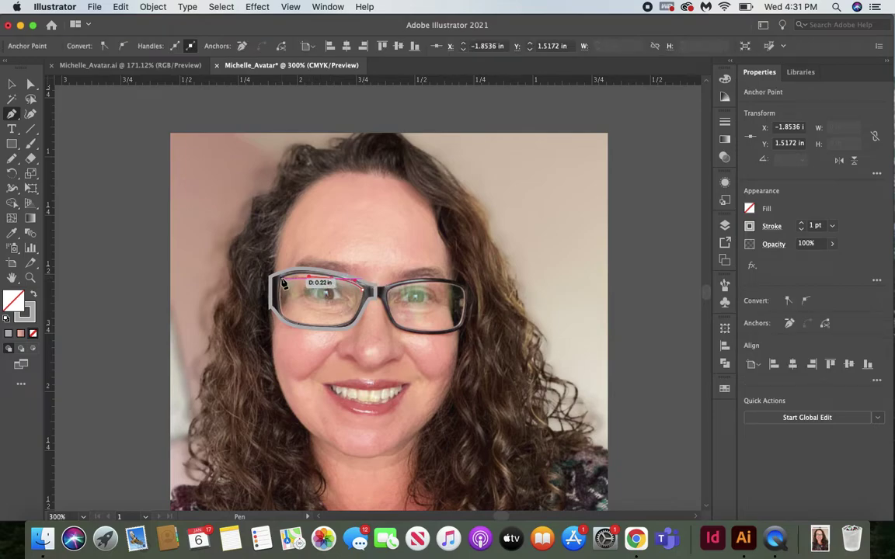
left_click_drag(276, 304, 365, 295)
left_click(31, 278)
key("super+equal")
key("super+equal")
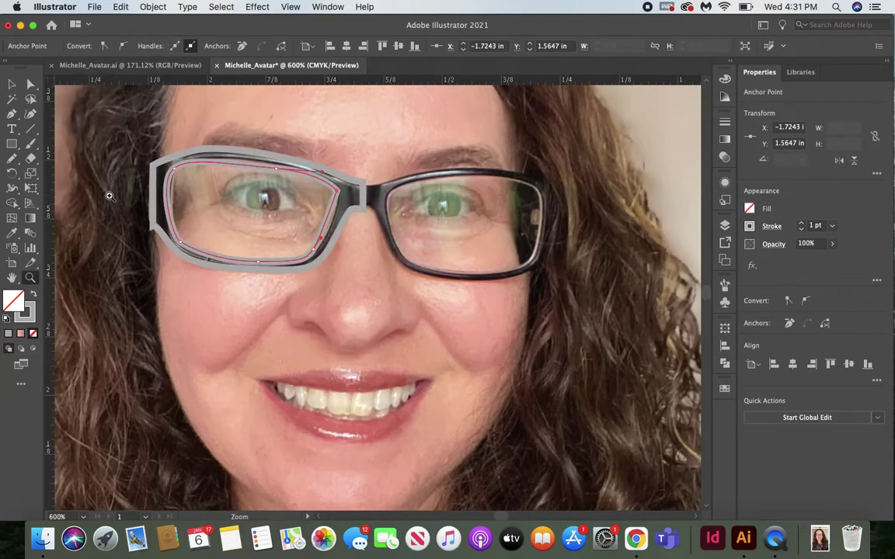
left_click(30, 84)
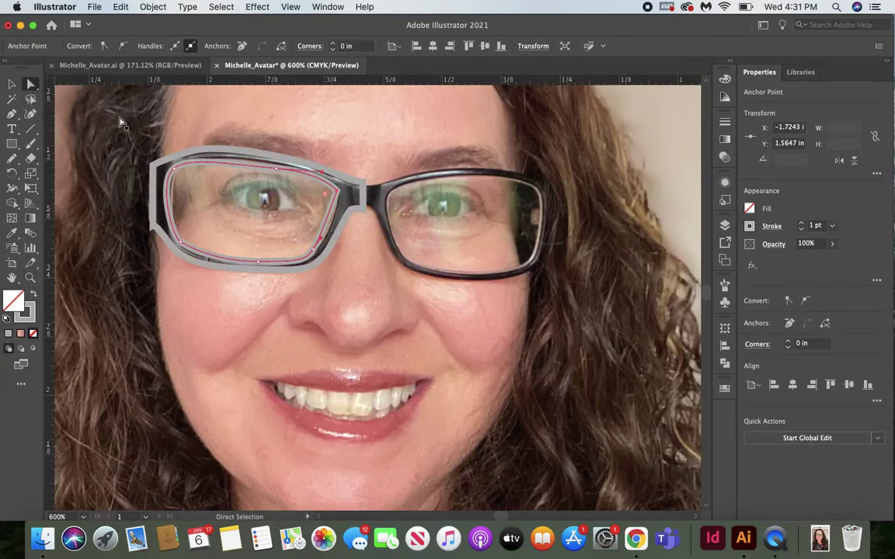
left_click(174, 168)
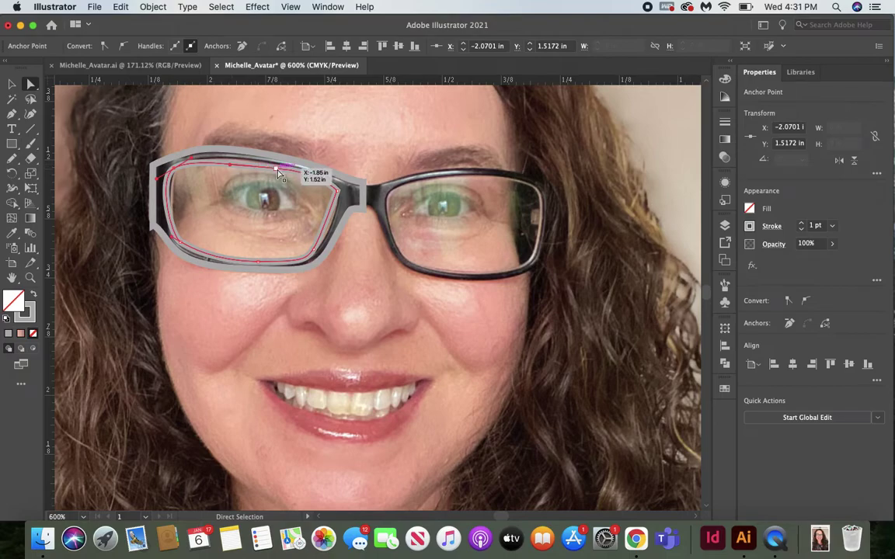
left_click(233, 168)
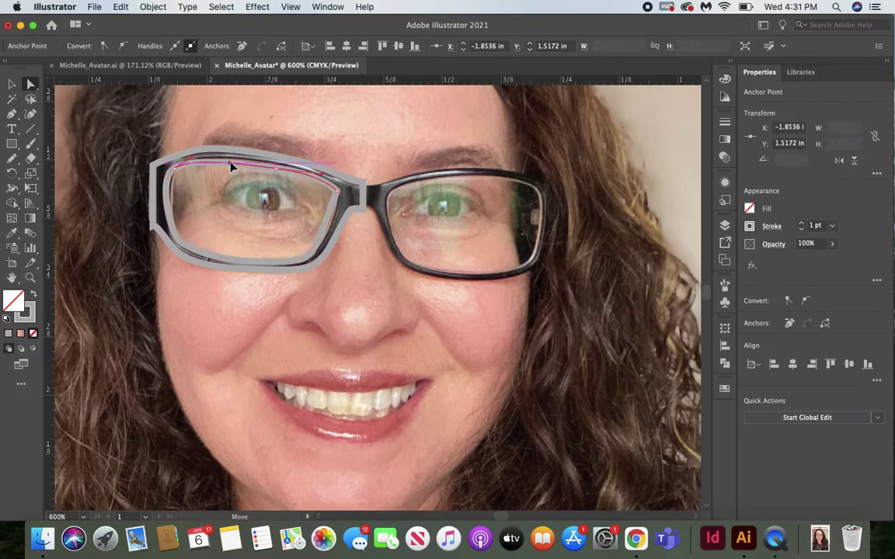
left_click(12, 84)
left_click(118, 172)
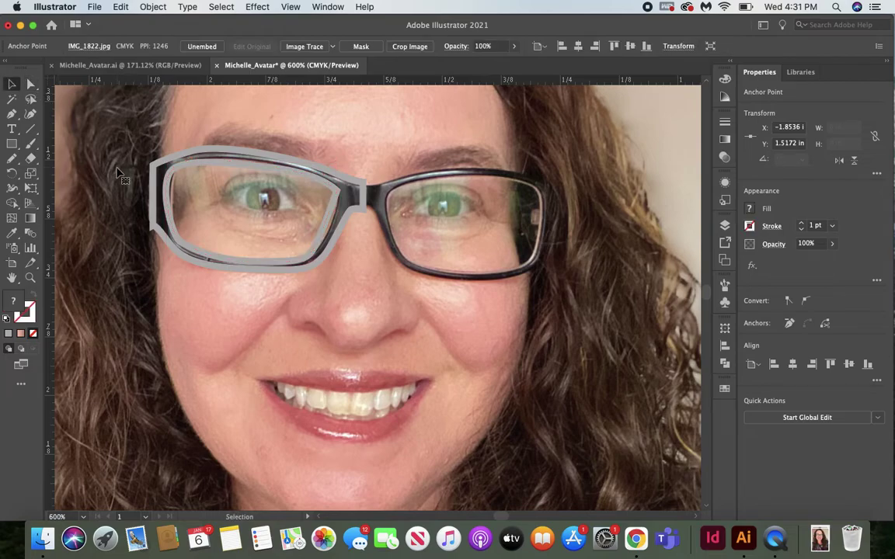
mouse_move(114, 160)
left_mouse_down()
mouse_move(179, 208)
mouse_move(115, 161)
mouse_move(124, 156)
left_mouse_up()
Turn both lens outlines into filled shapes without stroke, coloured with the dark tone sampled from the photographed frame
left_click(165, 161)
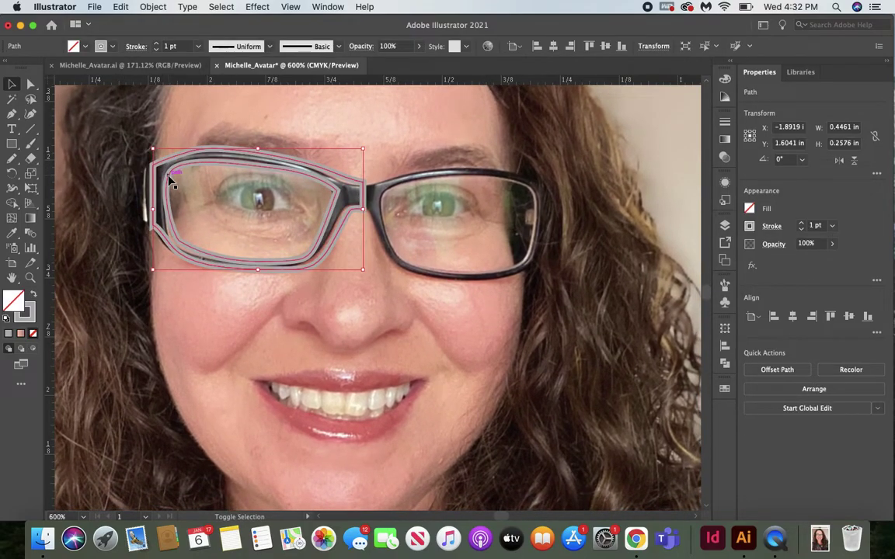
left_click(171, 181, "shift")
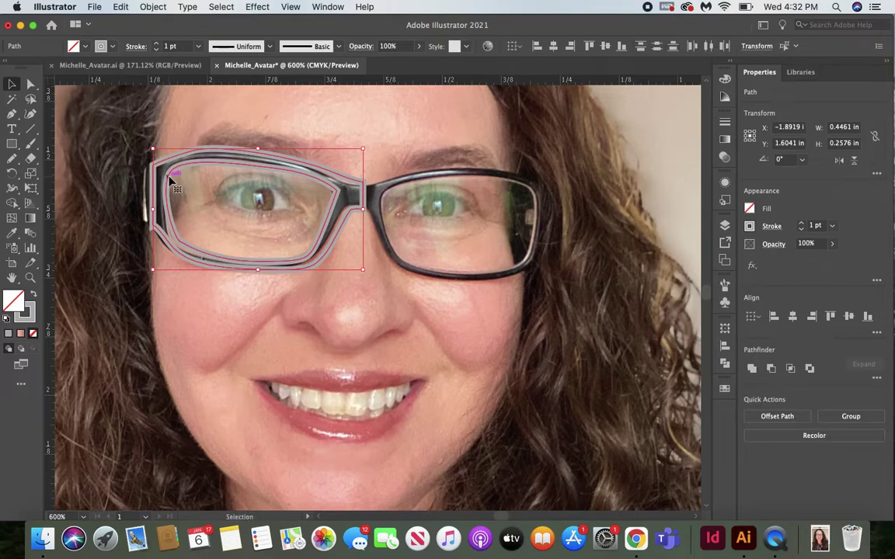
left_click(35, 296)
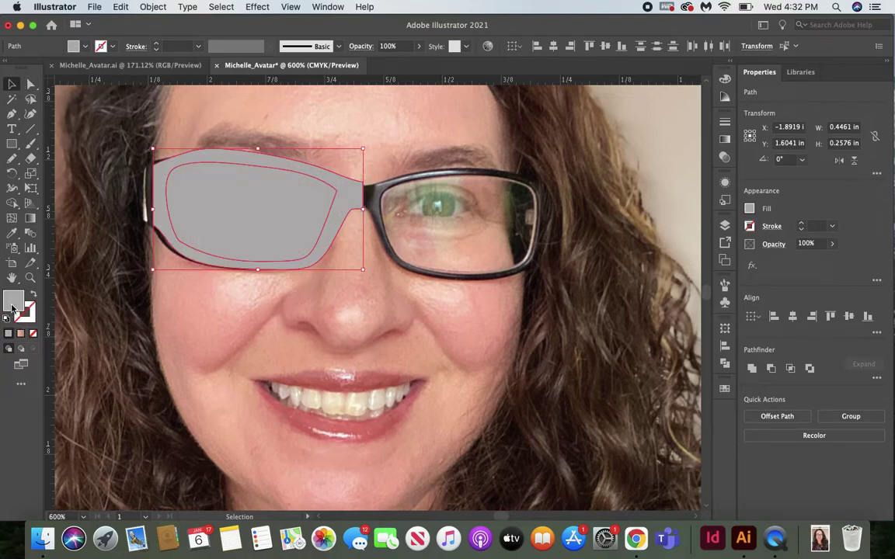
left_click(12, 235)
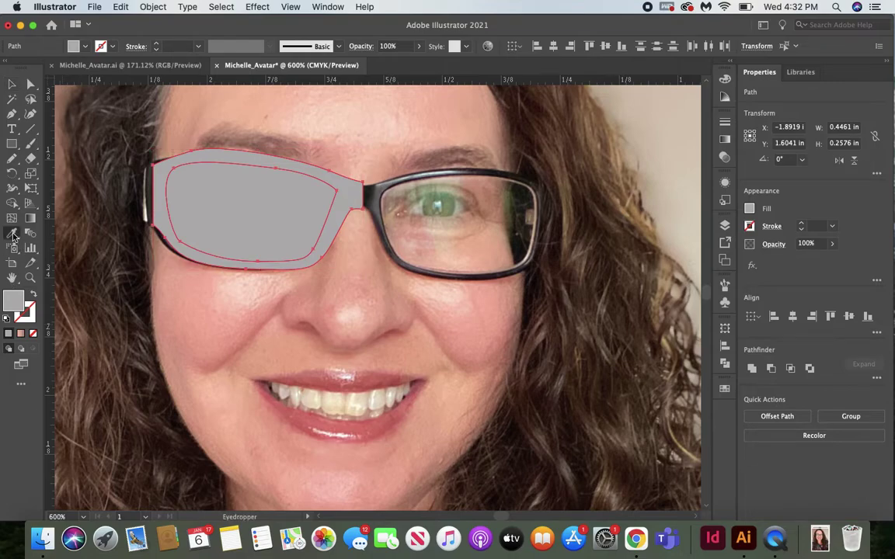
left_click(373, 190)
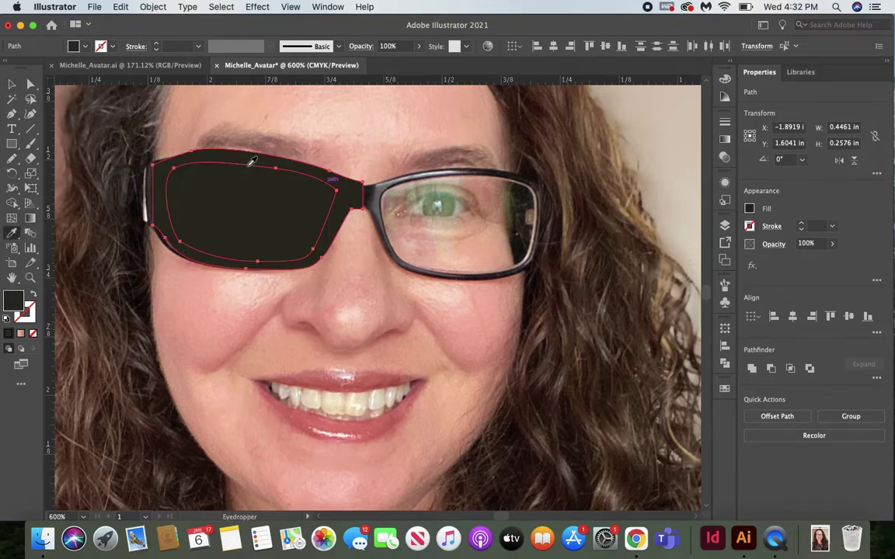
Cut the inner lens shape out of the outer frame shape with Minus Front
left_click(12, 84)
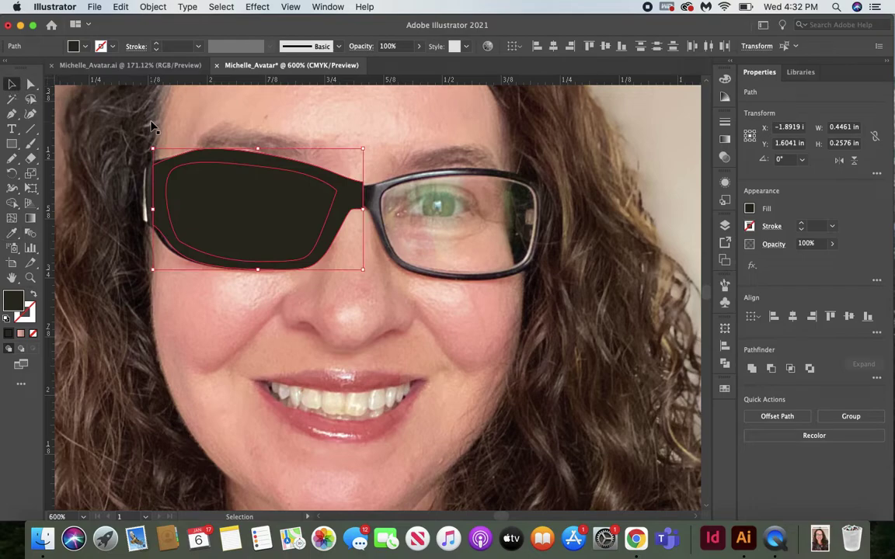
left_click(772, 370)
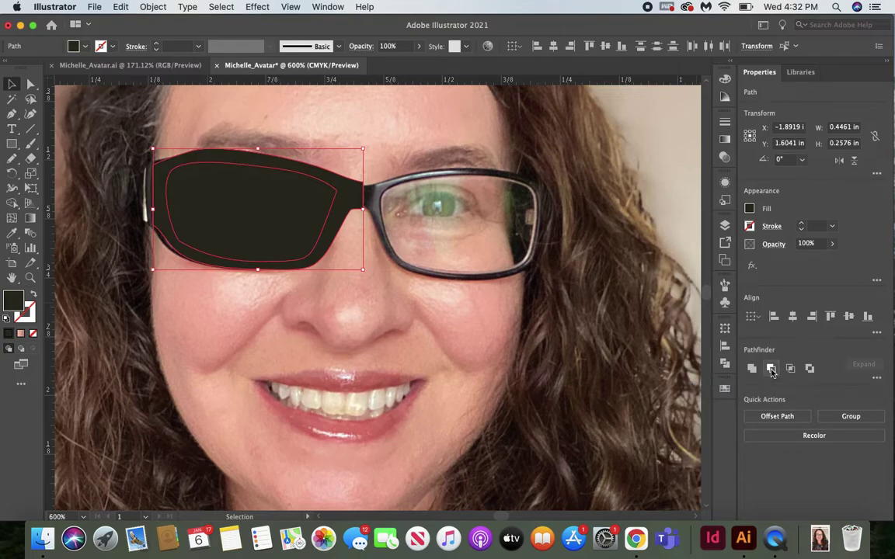
left_click(504, 332)
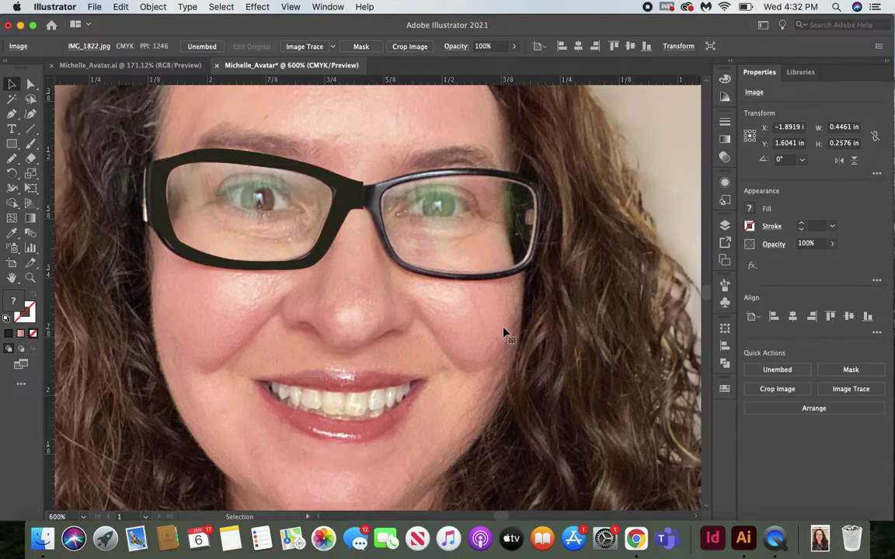
Move the traced lens frame off the photo onto the empty canvas to its left
scroll(336, 225, "up", 4)
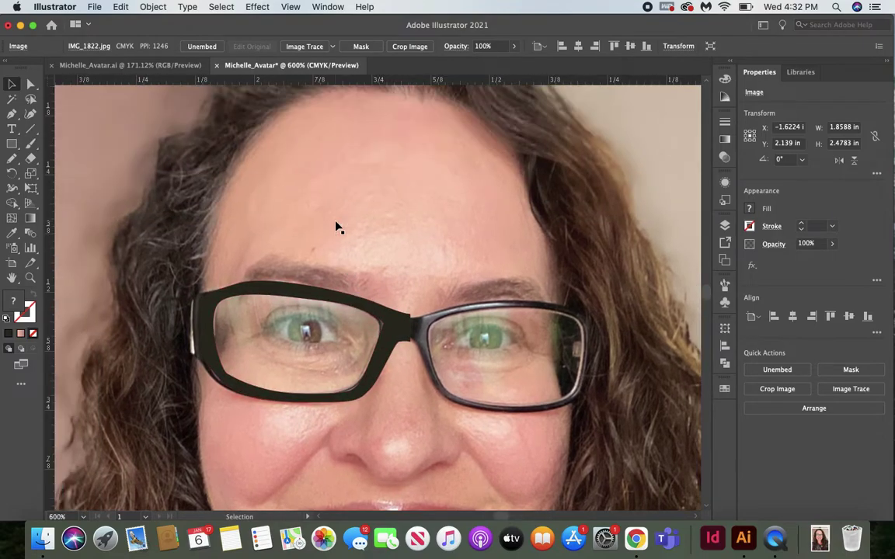
left_click_drag(360, 329, 224, 266)
scroll(223, 265, "left", 10)
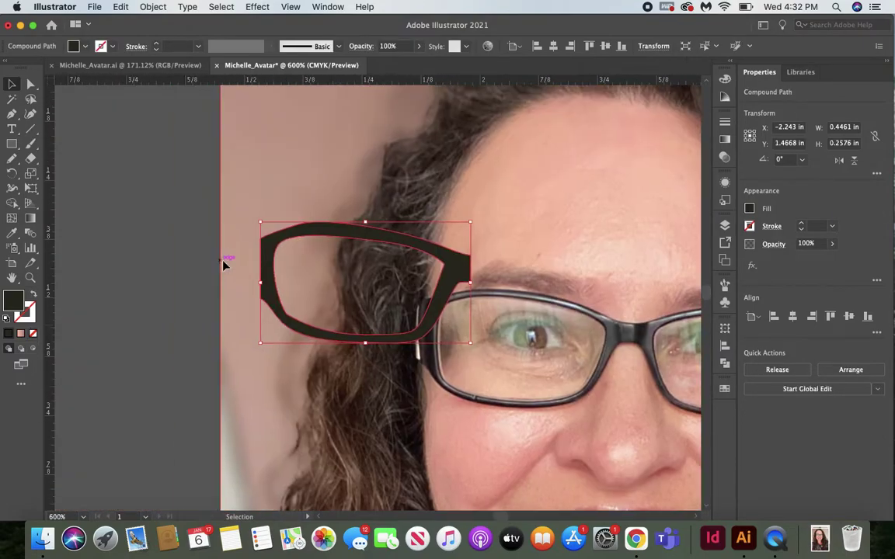
left_click_drag(520, 231, 156, 193)
Duplicate the lens frame, reflect the copy across the vertical axis and align it with the original at the bridge
key("super+c")
key("super+v")
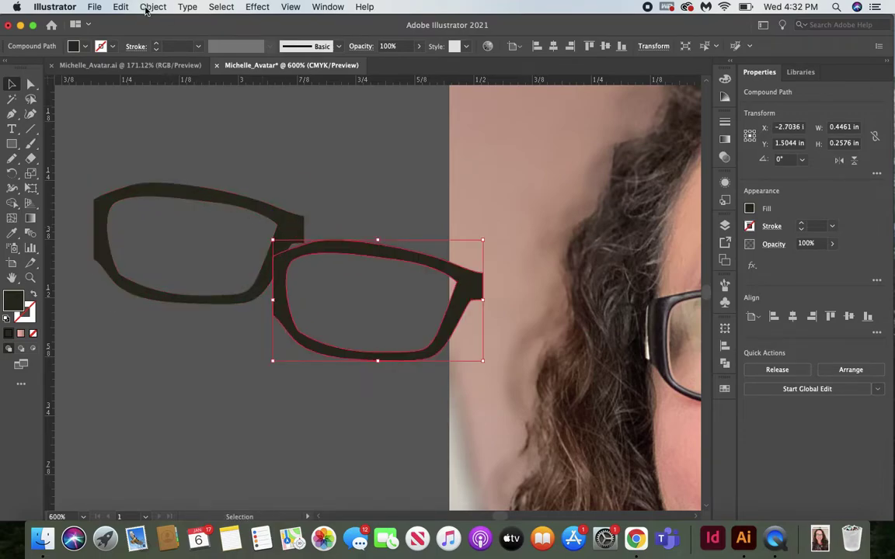
left_click(152, 7)
mouse_move(178, 22)
left_click(295, 71)
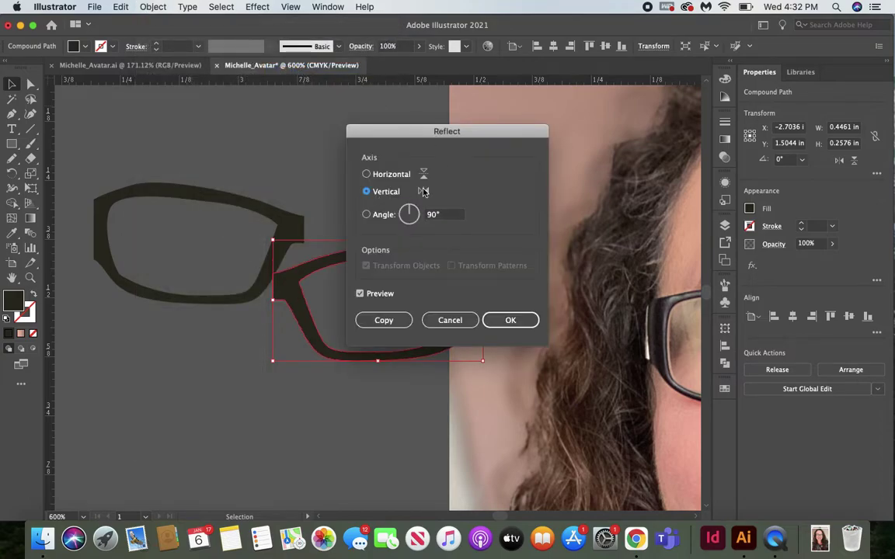
left_click(501, 322)
left_click_drag(299, 276, 330, 222)
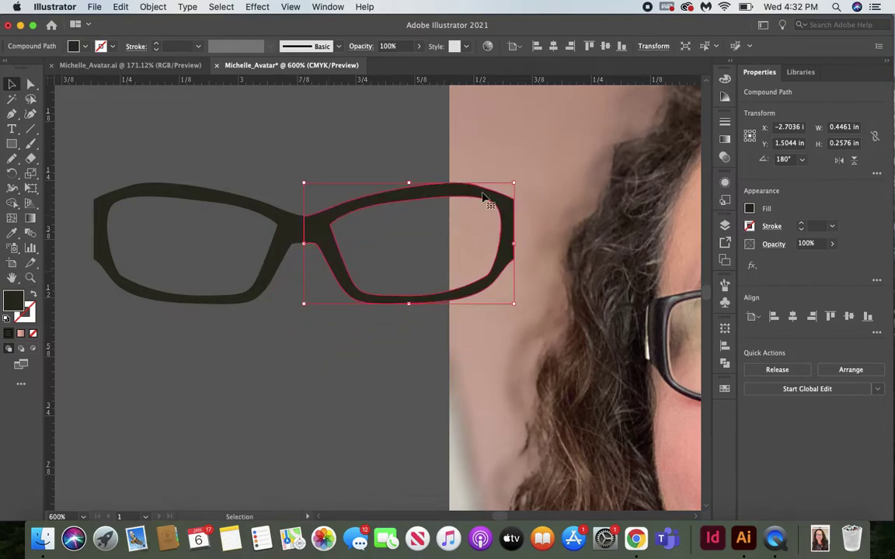
Rotate the mirrored lens slightly clockwise, overlap it with the original at the bridge and unite both halves into one shape
left_click_drag(520, 177, 529, 192)
left_click_drag(324, 237, 315, 244)
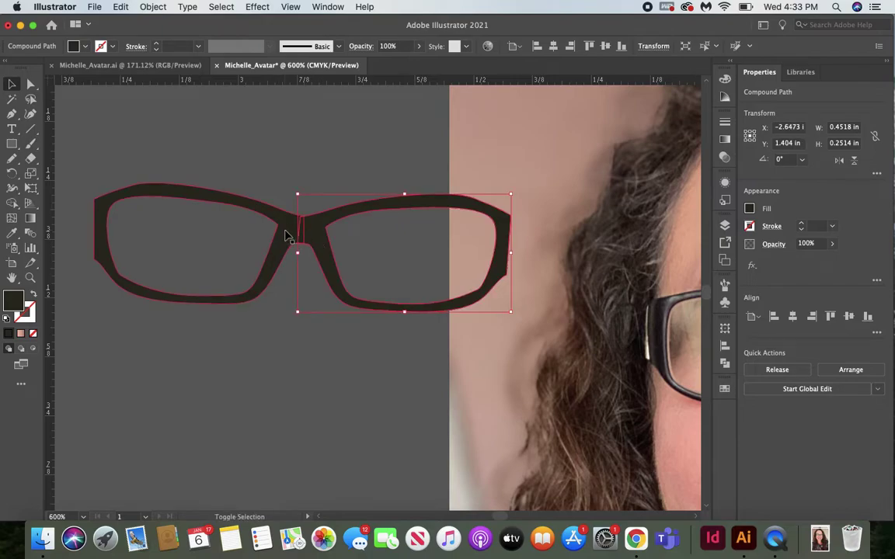
left_click(287, 235, "shift")
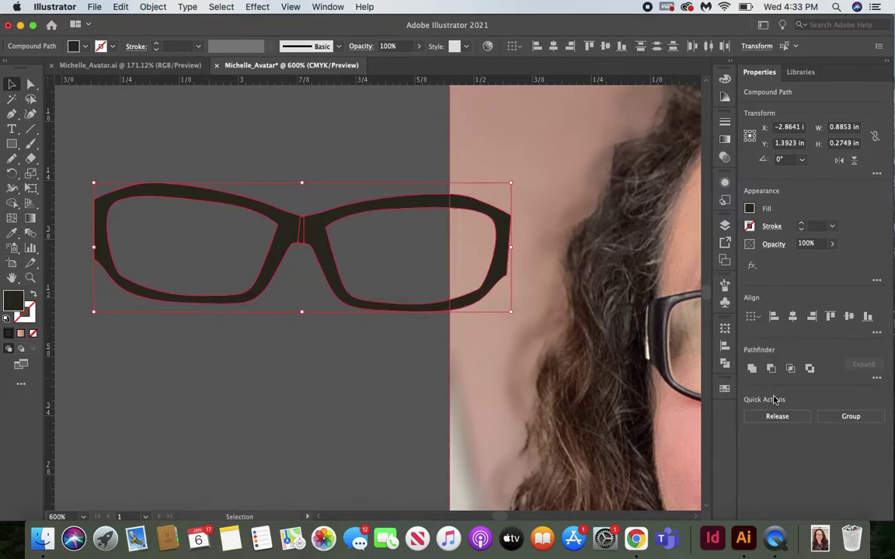
left_click(751, 368)
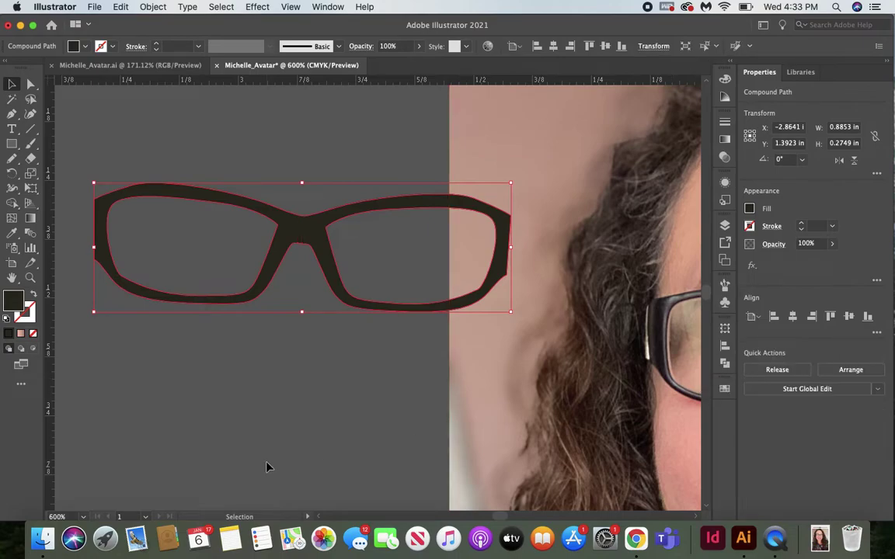
left_click(266, 467)
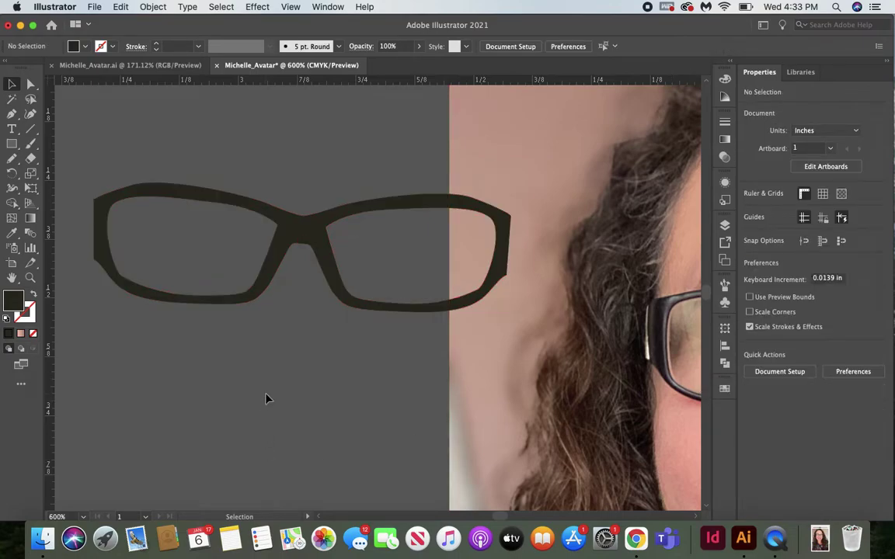
Delete the traced glasses and the placed glasses photo from the canvas beside the artboard
left_click_drag(142, 162, 239, 331)
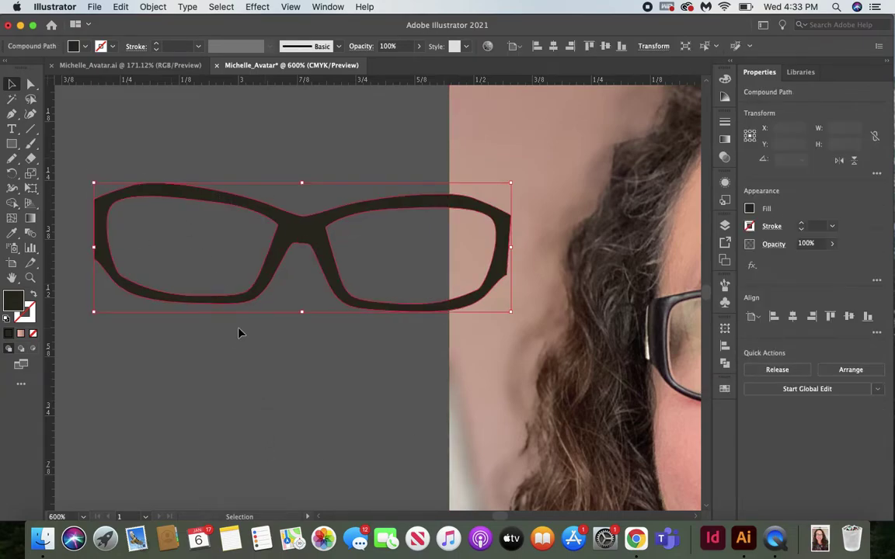
key("Delete")
key("super+1")
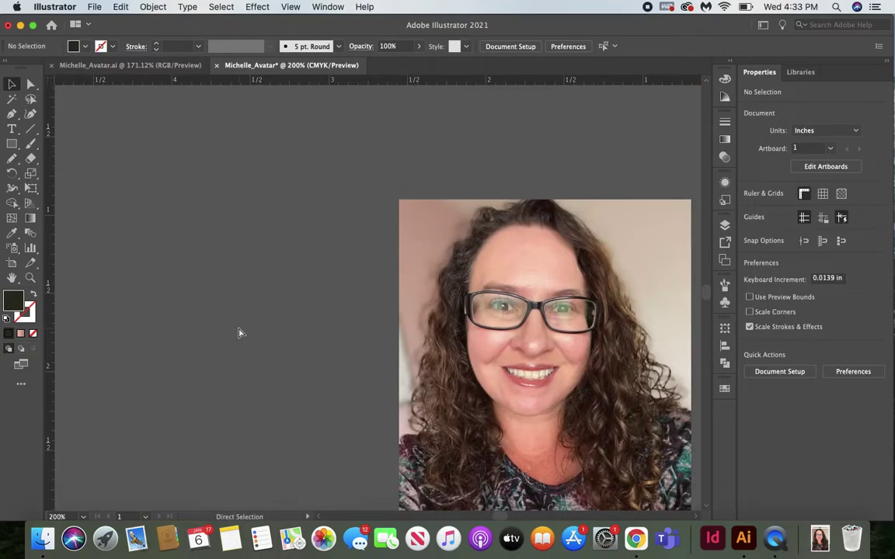
scroll(177, 312, "right", 3)
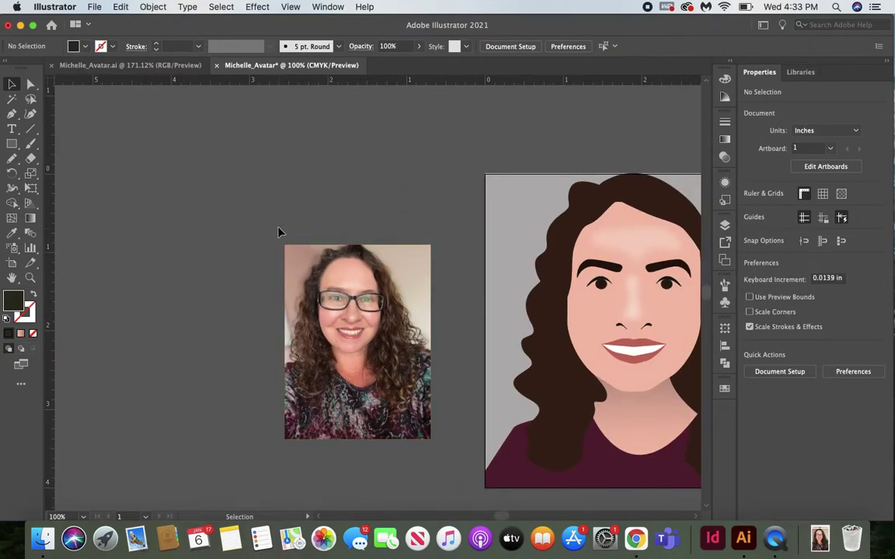
left_click(330, 377)
key("Delete")
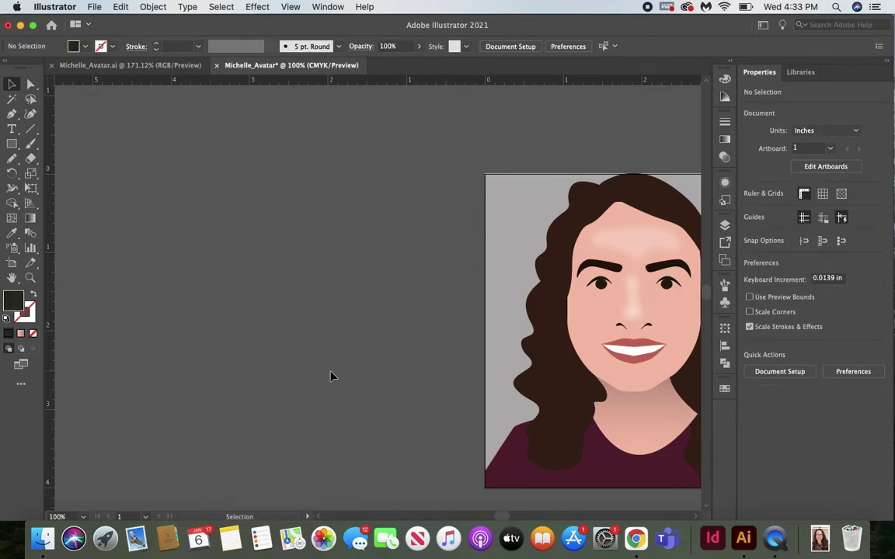
Switch to the other open avatar document in RGB mode and view its finished portrait with glasses
scroll(330, 377, "right", 6)
scroll(331, 377, "right", 3)
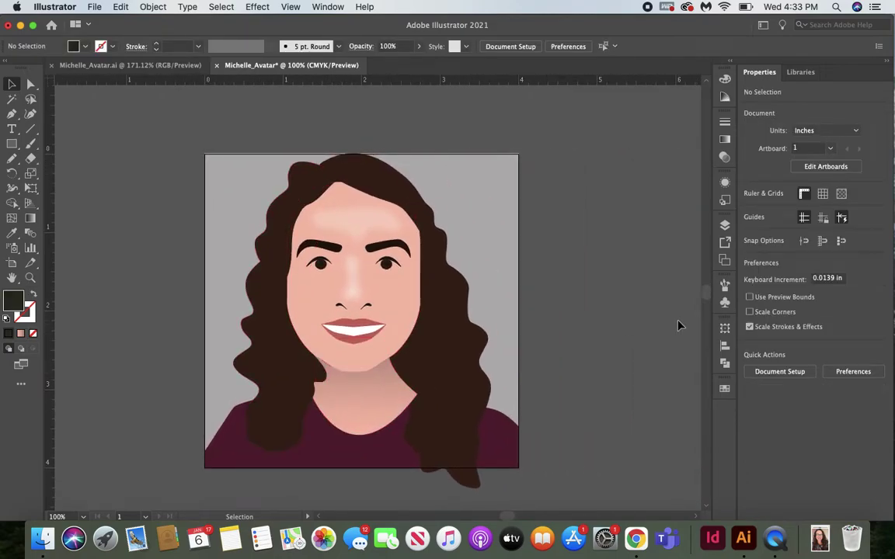
left_click(113, 65)
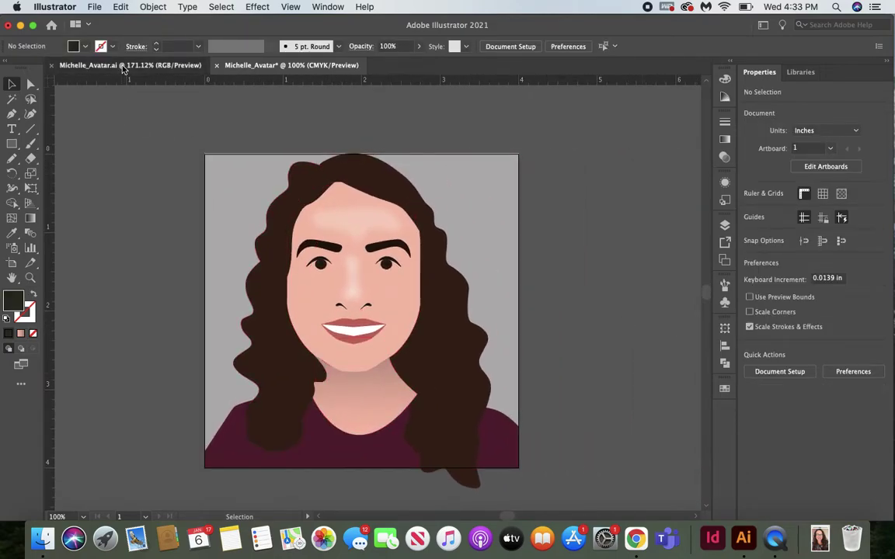
left_click(101, 194)
key("super+minus")
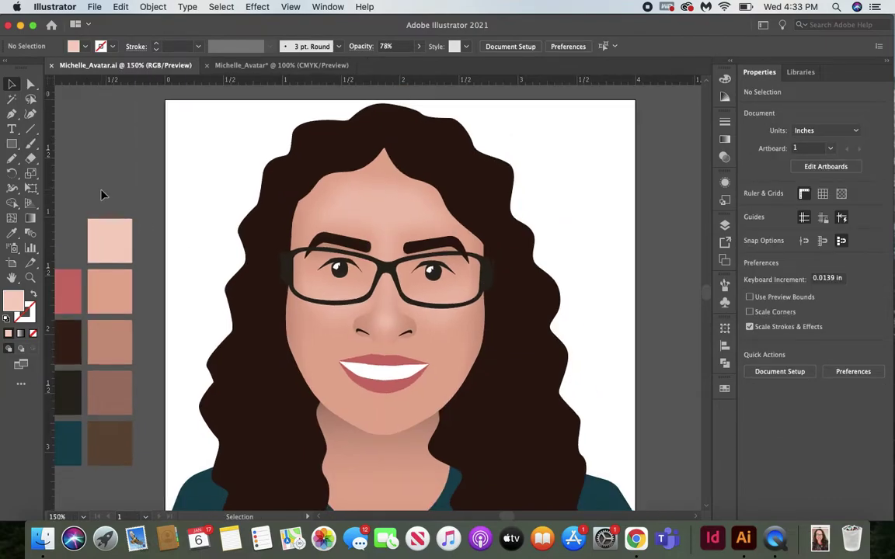
Examine the finished RGB avatar's hair, face, glasses and shirt, and return to the CMYK avatar document
scroll(101, 194, "down", 2)
scroll(101, 194, "right", 1)
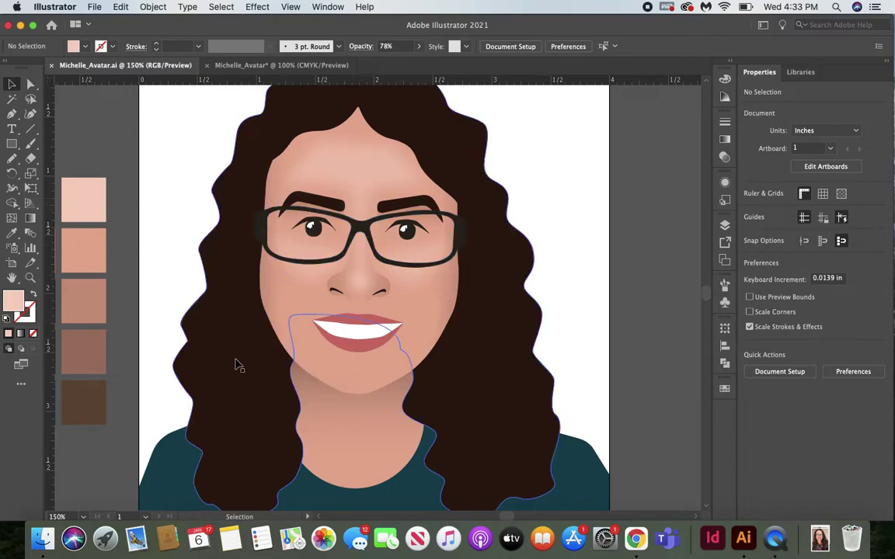
scroll(237, 370, "down", 5)
scroll(237, 370, "up", 6)
scroll(237, 370, "left", 3)
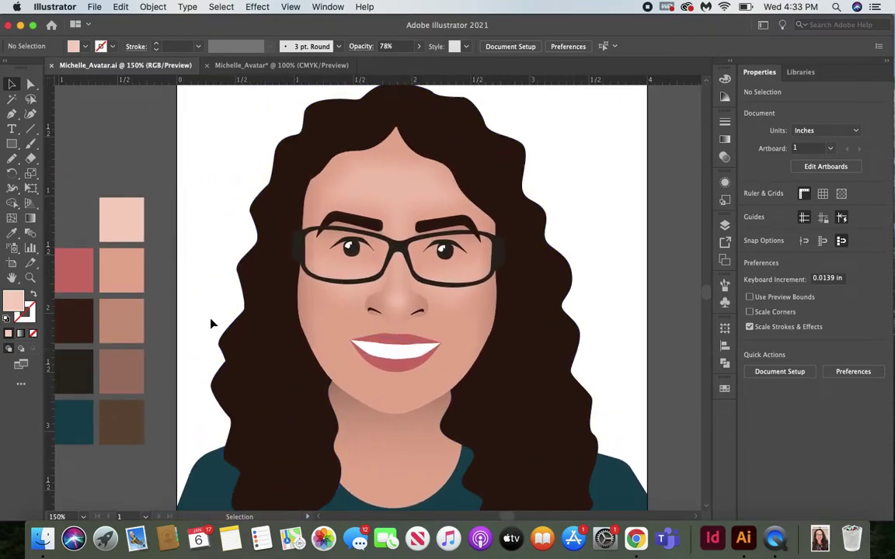
scroll(130, 155, "down", 2)
scroll(130, 155, "right", 3)
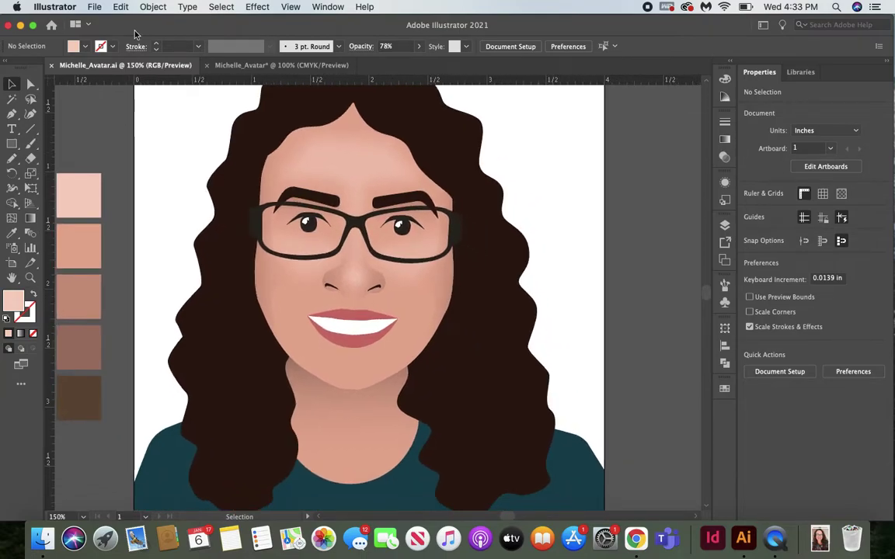
left_click(216, 62)
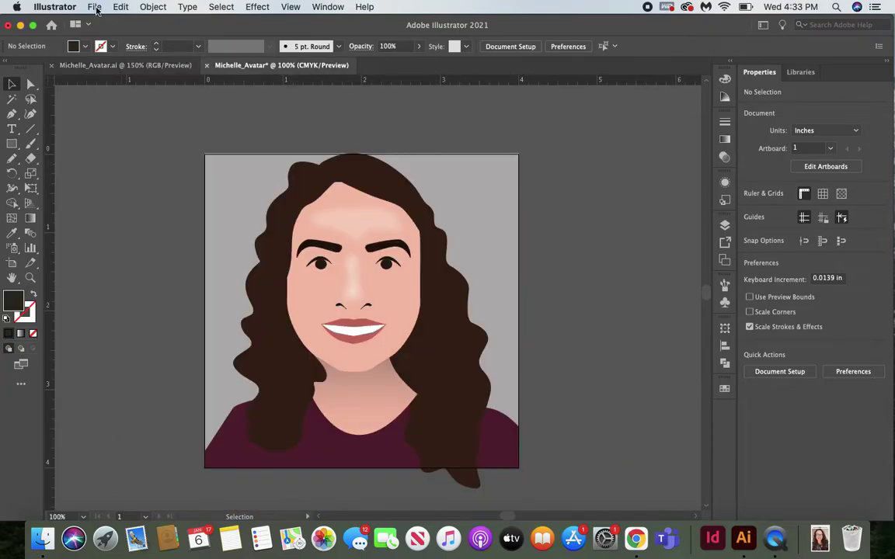
Try to save the avatar as an Adobe Illustrator (ai) file in the Baldwin Indians folder on the BMHS external drive
left_click(94, 7)
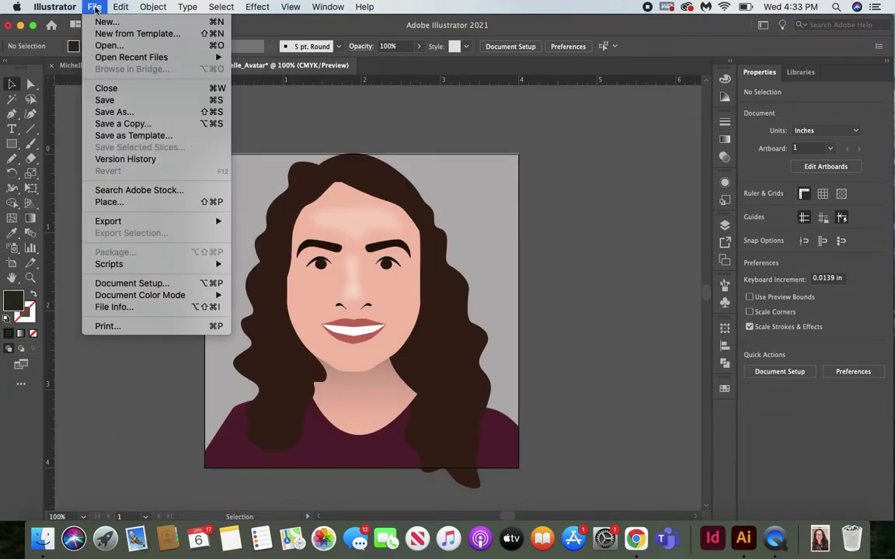
left_click(121, 113)
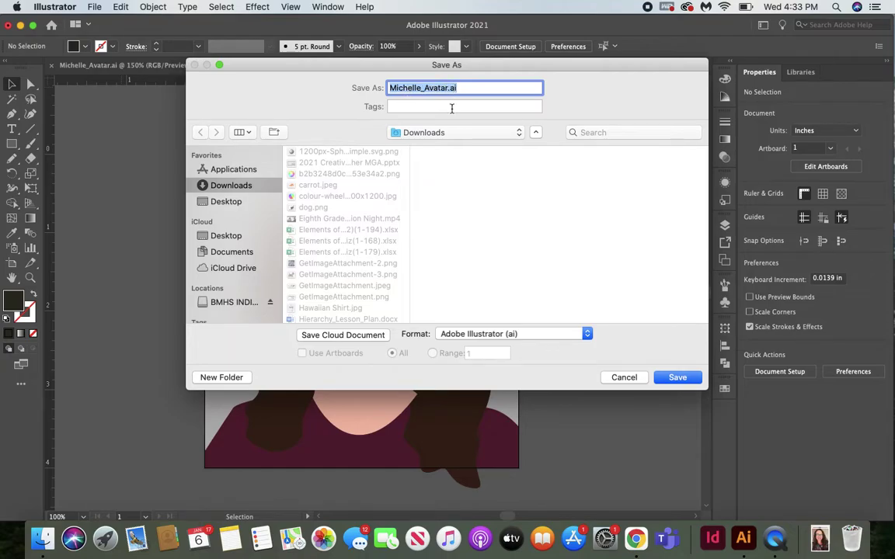
left_click(441, 134)
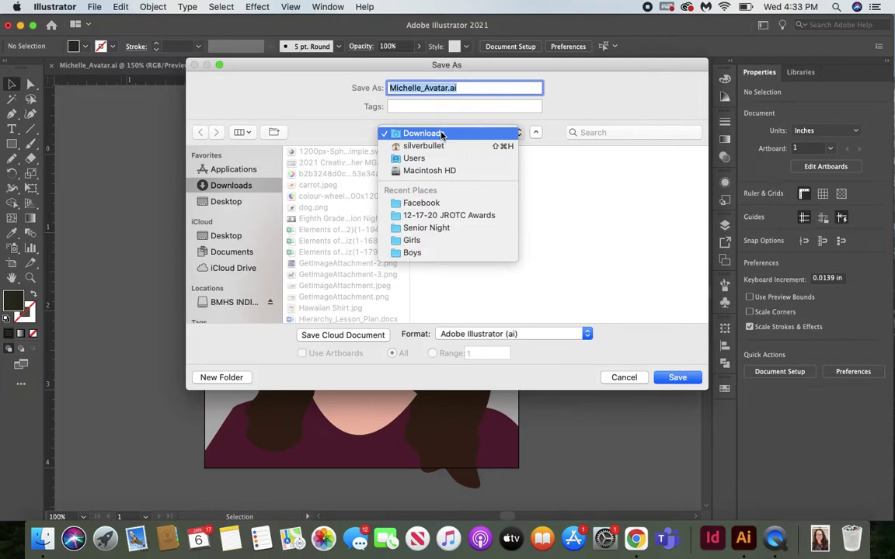
left_click(234, 306)
left_click(230, 304)
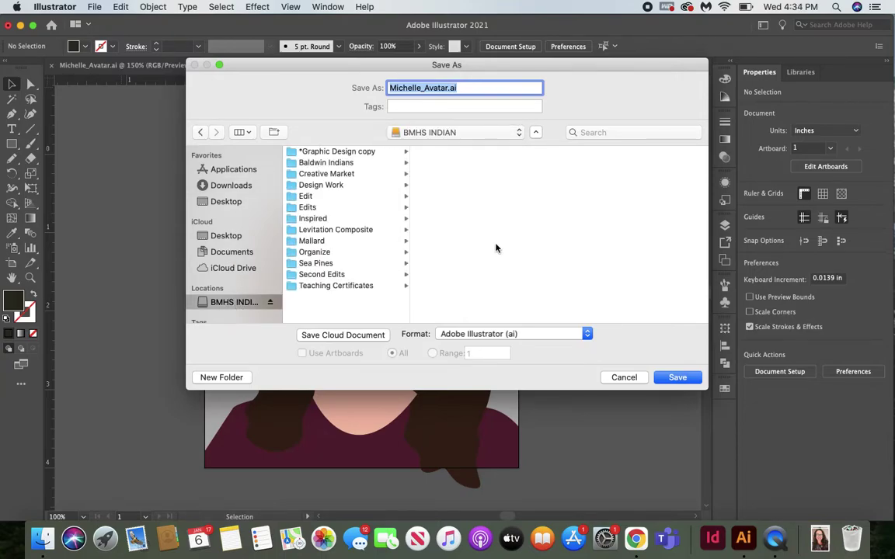
left_click(318, 164)
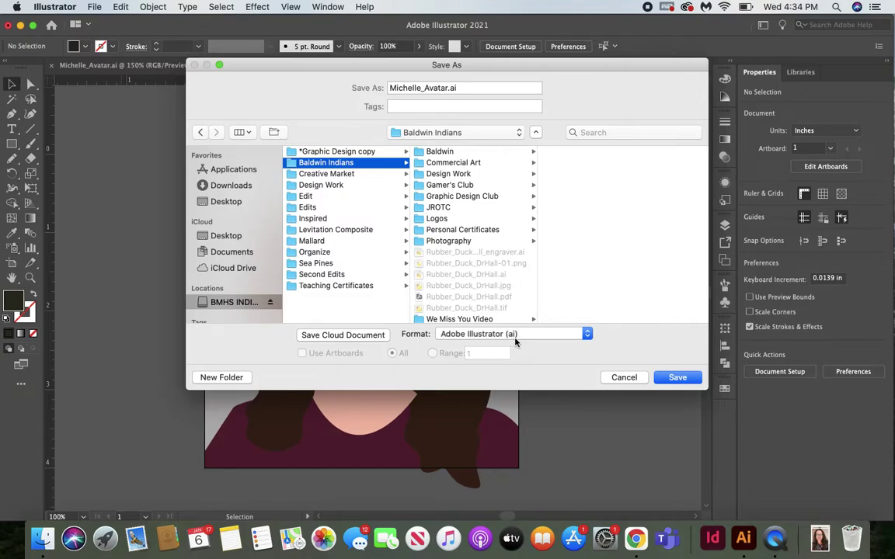
left_click(633, 379)
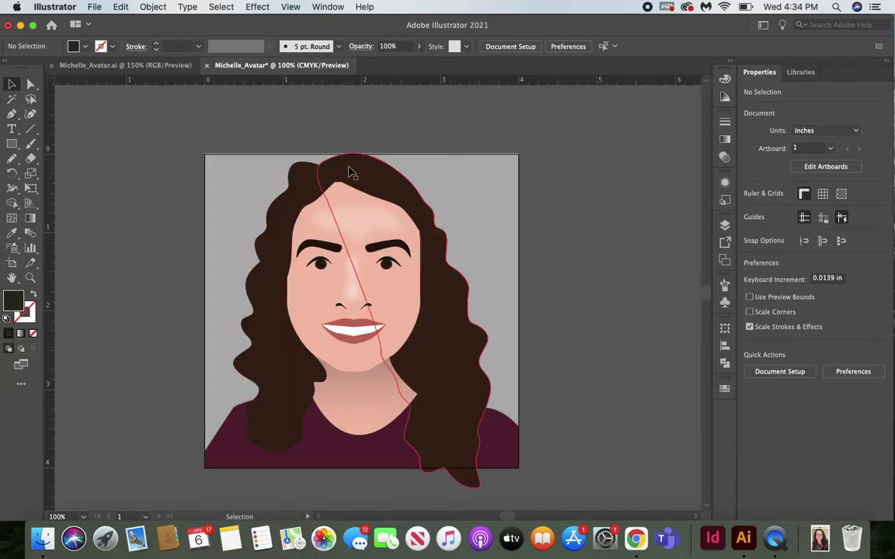
Try to export the avatar as a JPEG to the Baldwin Indians folder with Use Artboards enabled for all artboards
left_click(94, 9)
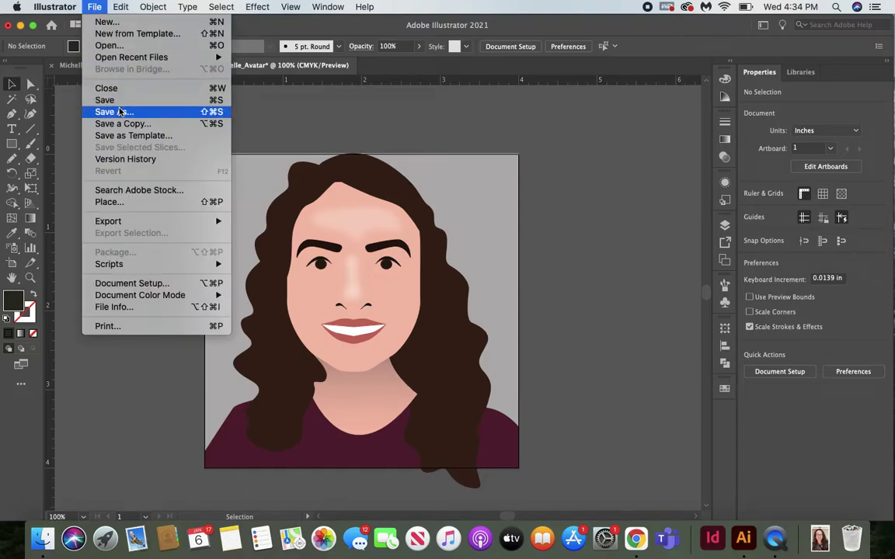
mouse_move(118, 223)
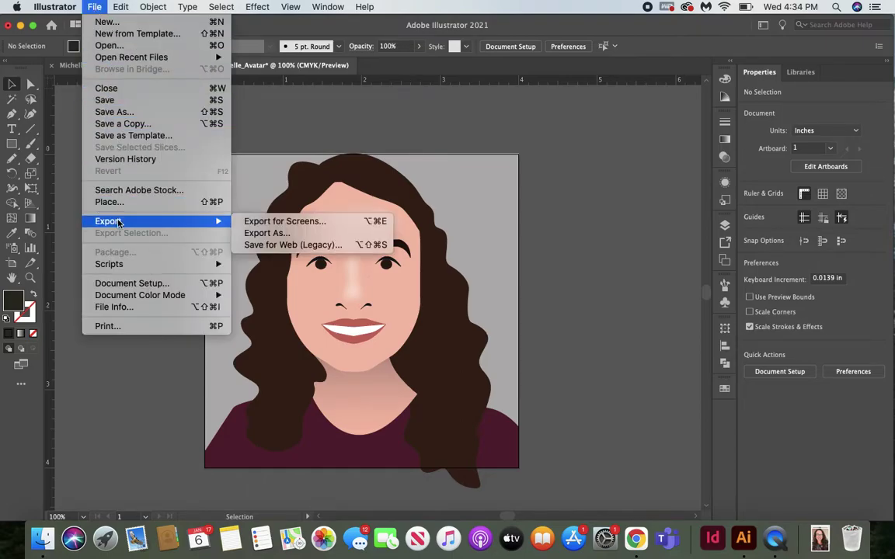
left_click(251, 233)
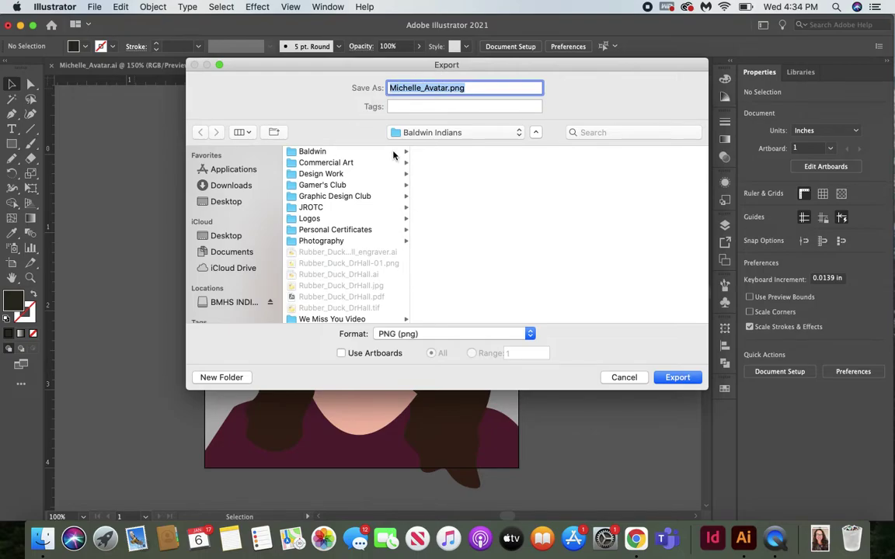
left_click(380, 340)
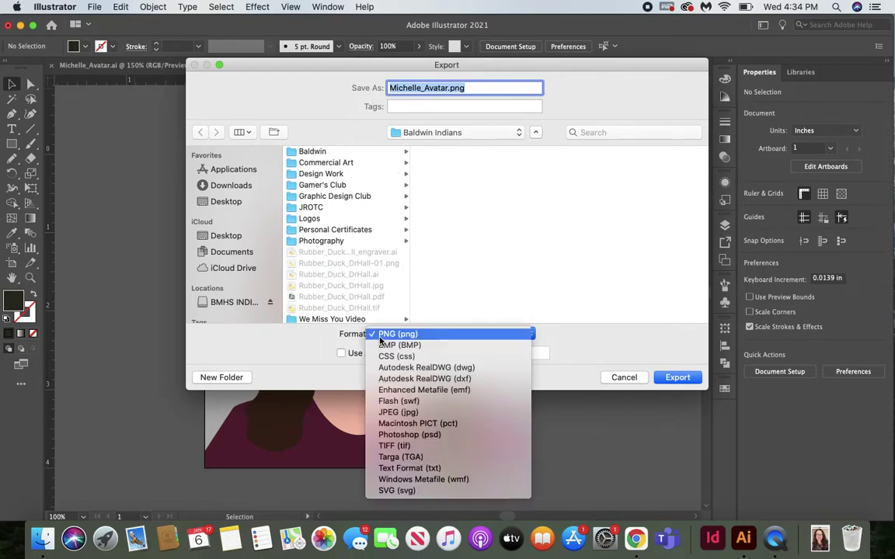
left_click(398, 412)
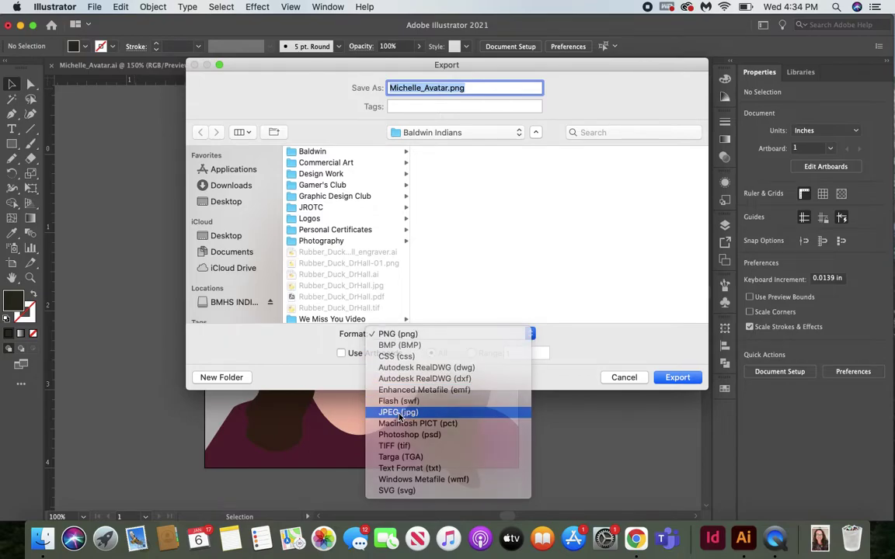
left_click(341, 354)
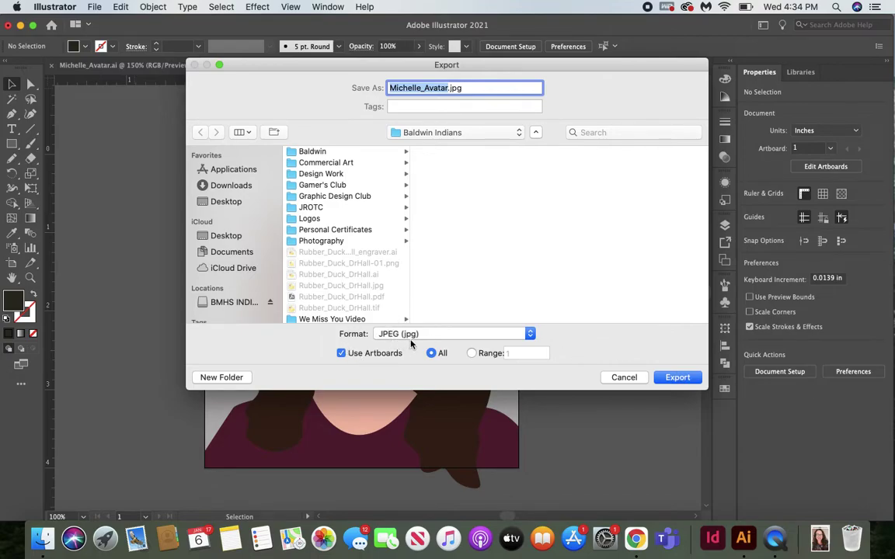
left_click(631, 378)
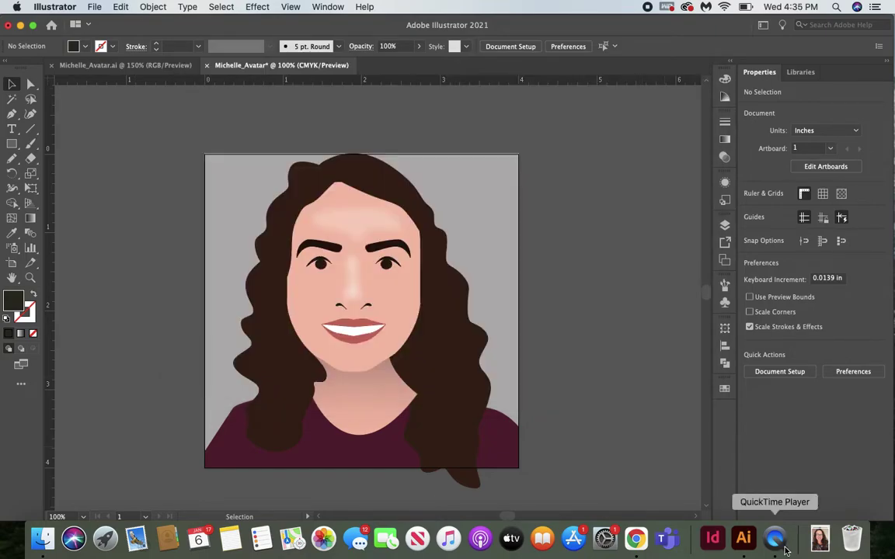
Switch to Chrome, go from the mail to the Com Art folder in OneDrive, and show its upload options
left_click(642, 540)
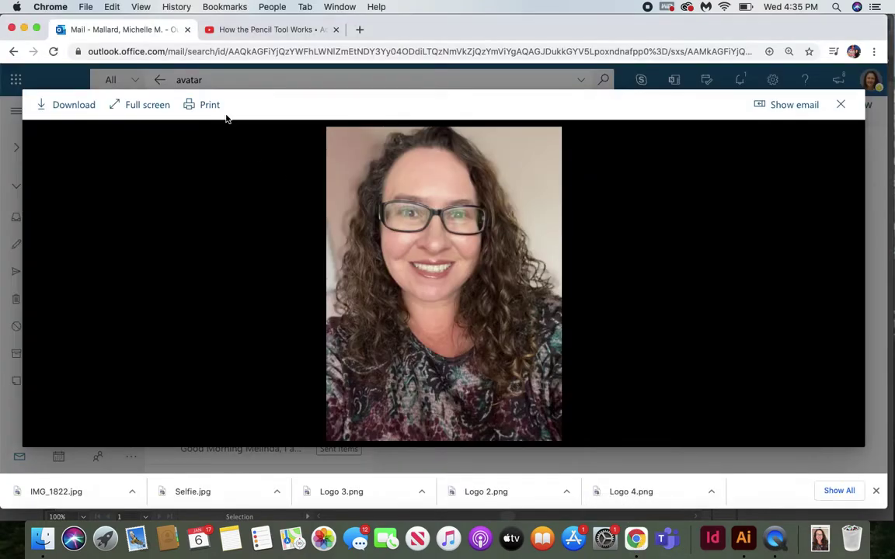
left_click(841, 104)
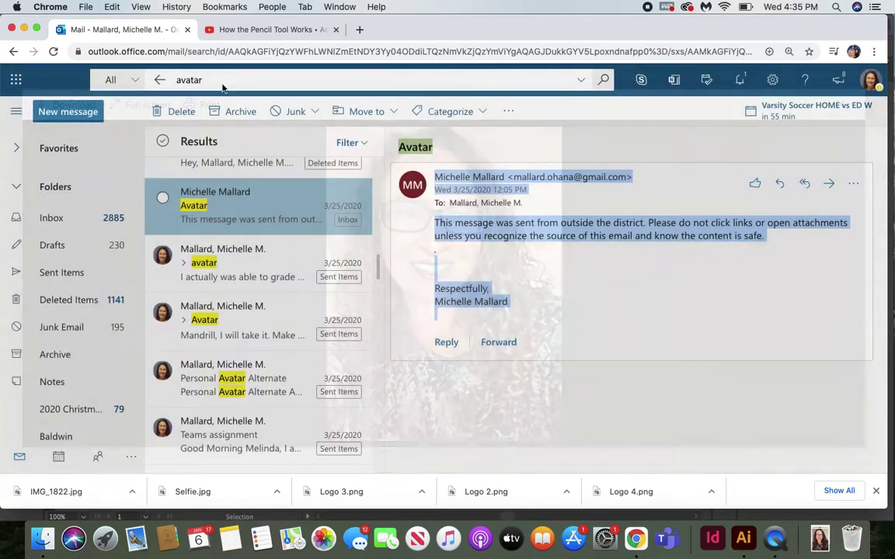
left_click(17, 81)
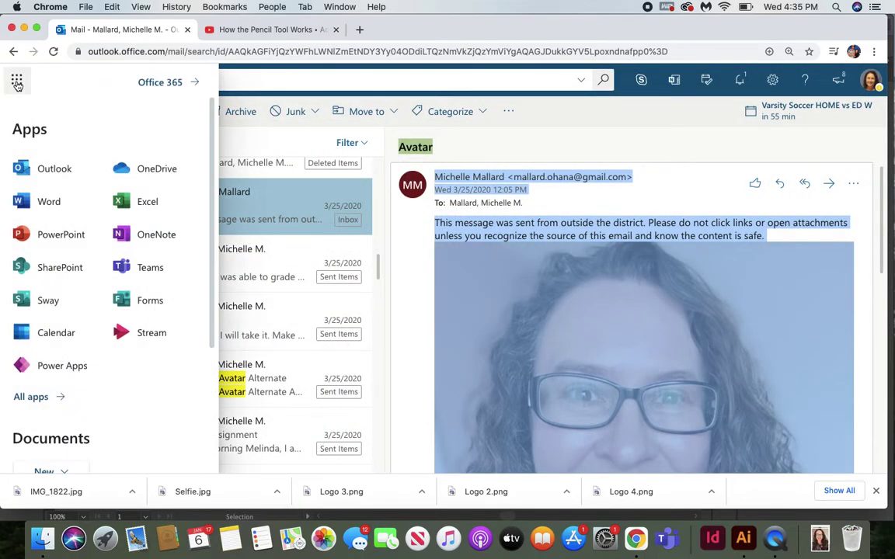
left_click(157, 172)
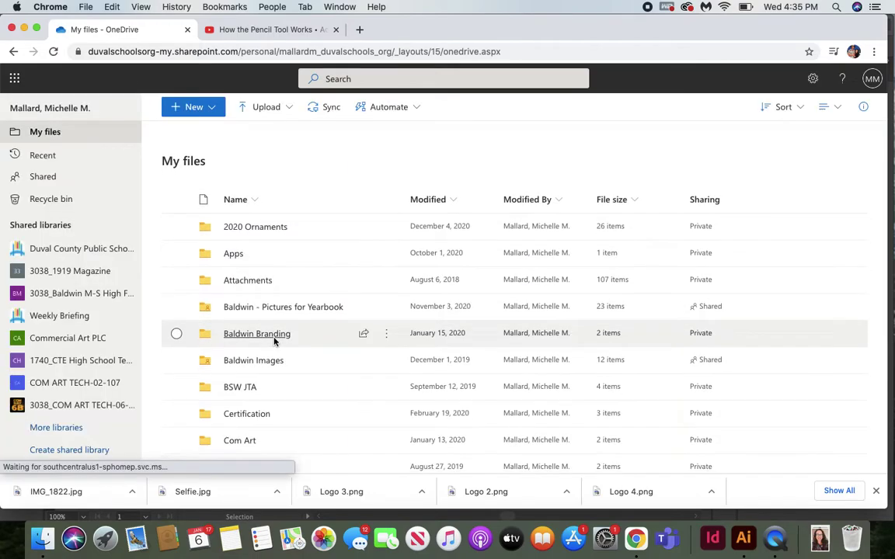
scroll(274, 342, "down", 2)
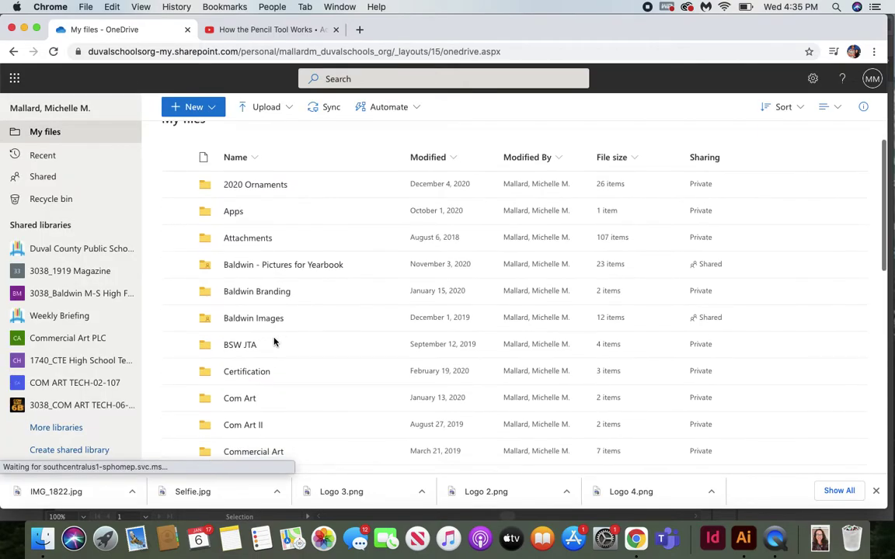
left_click(253, 401)
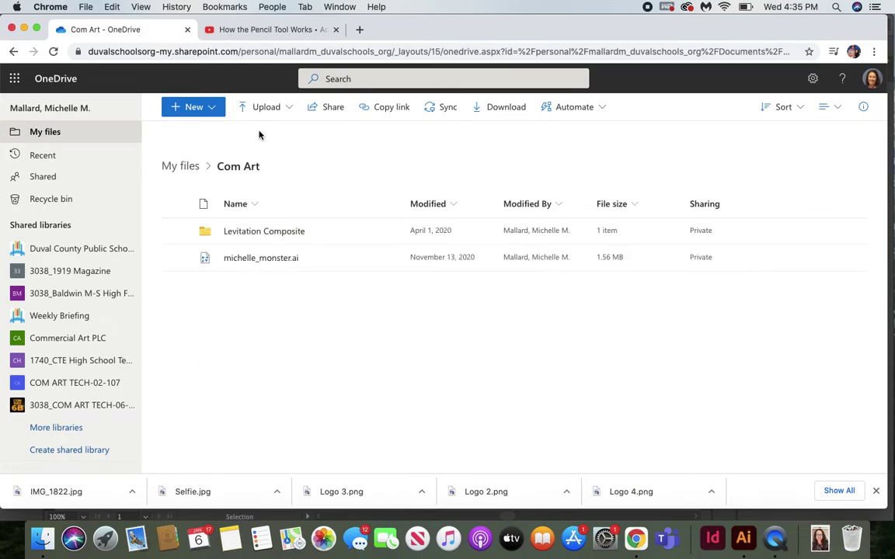
left_click(264, 108)
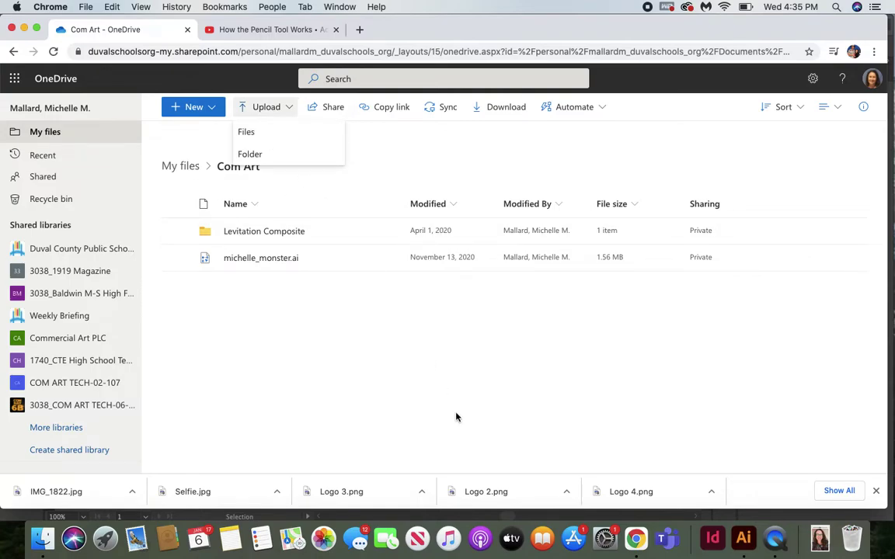
Switch to Teams and open a blank page in the 3rd Quarter section of the 4th period Class Notebook's Content Library
left_click(665, 541)
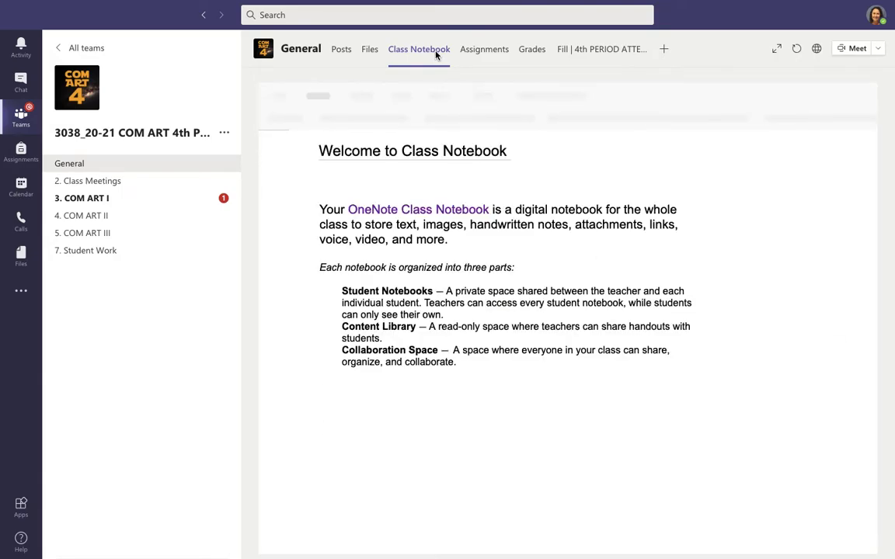
left_click(274, 145)
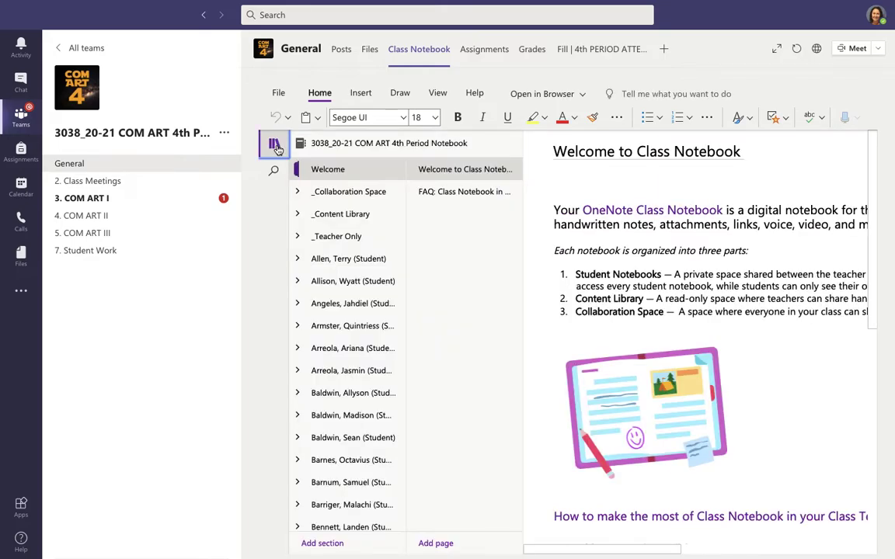
left_click(346, 215)
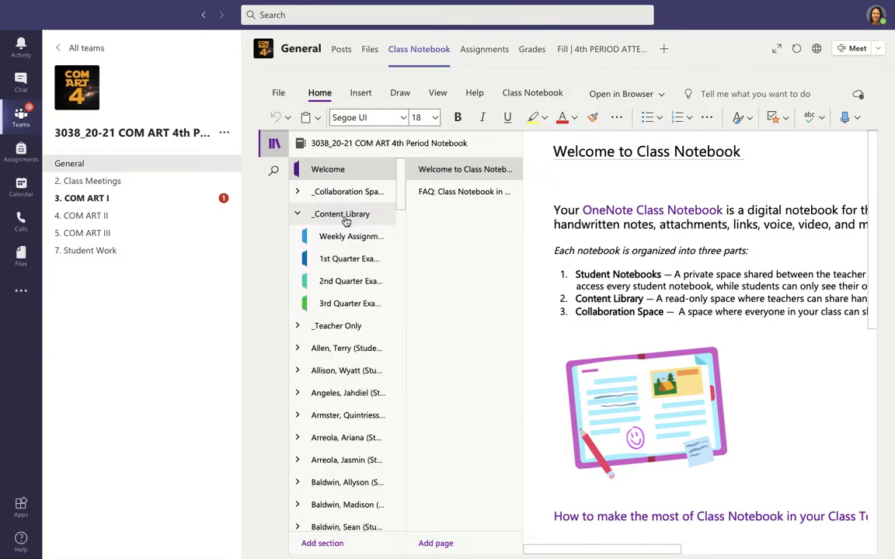
left_click(353, 304)
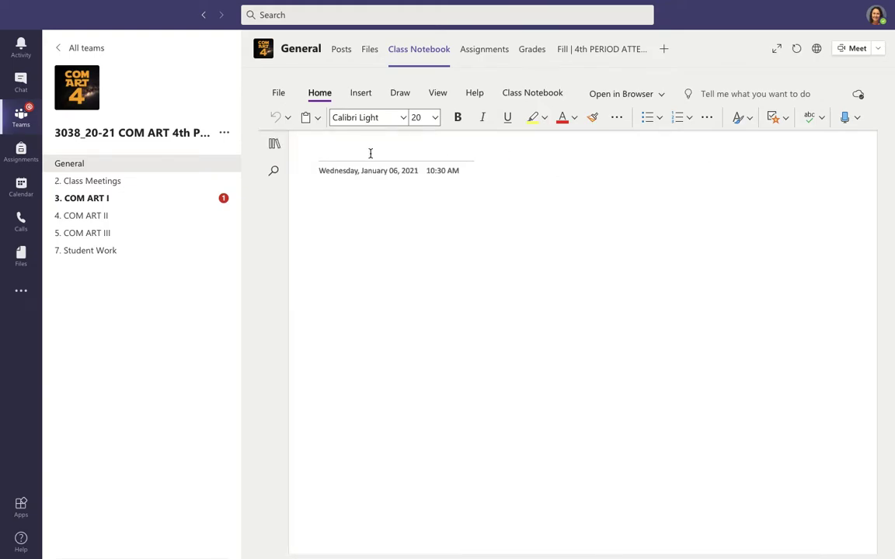
Title the blank notebook page "Balance - Avatar" and start an empty line in its body
type("Balane")
key("BackSpace")
type("ce")
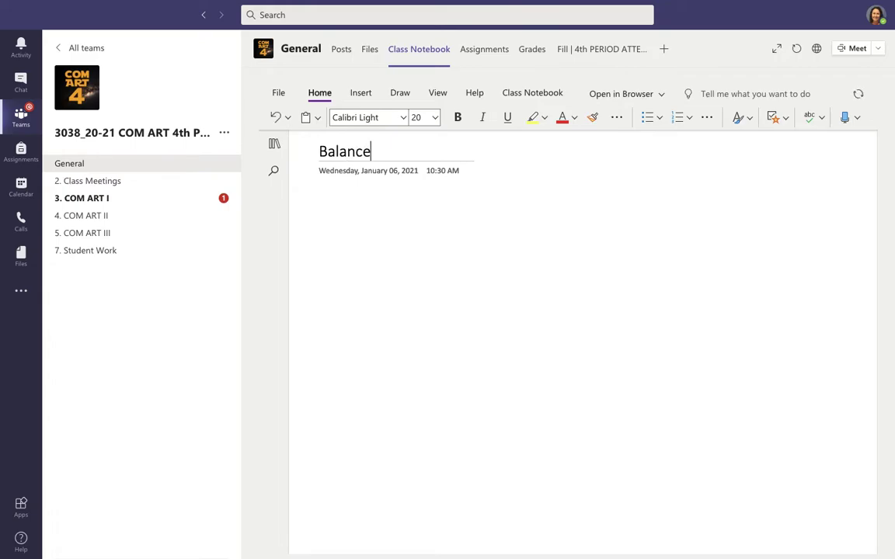
type(" - Avatar")
key("Return")
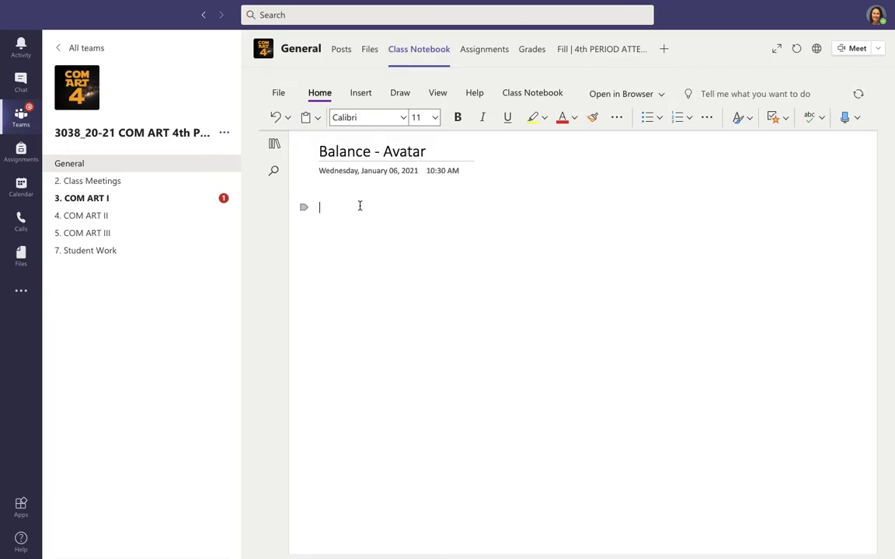
Insert the beach screenshot from the Desktop as a picture from file in the body of the "Balance - Avatar" page
left_click(362, 93)
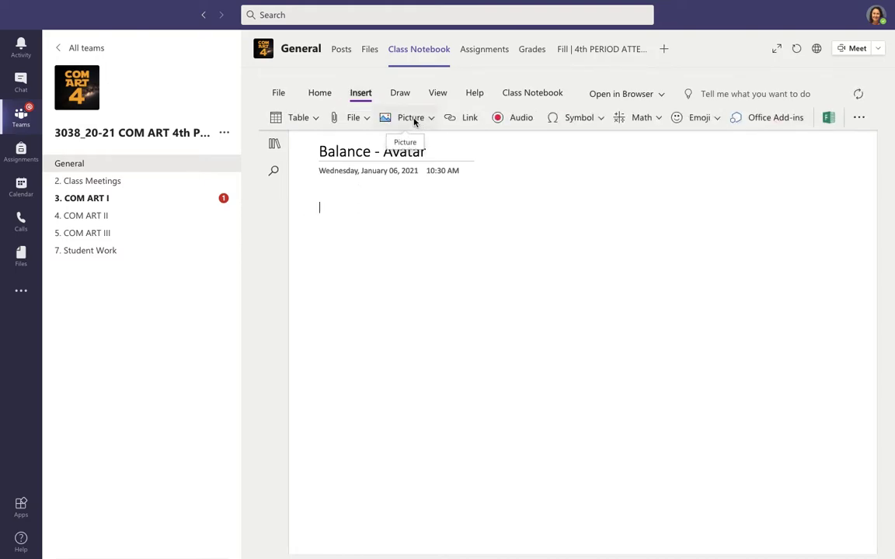
left_click(417, 119)
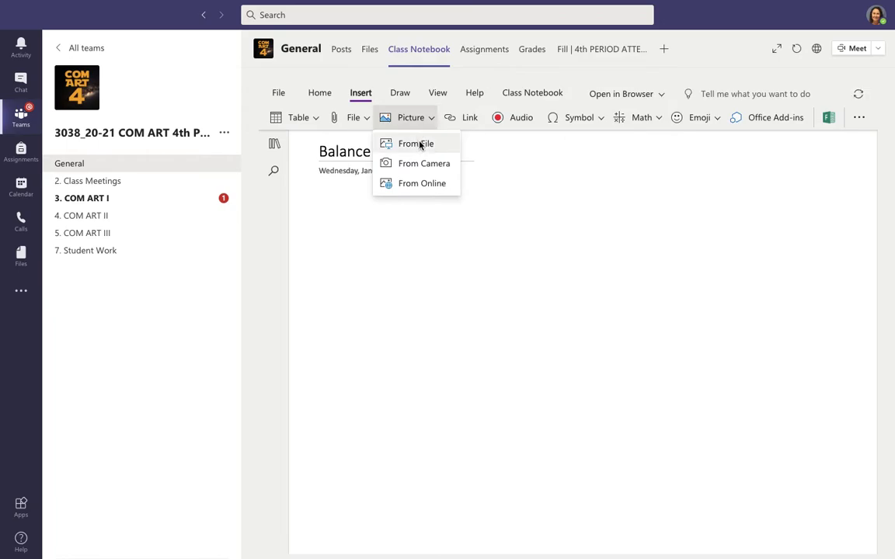
left_click(421, 144)
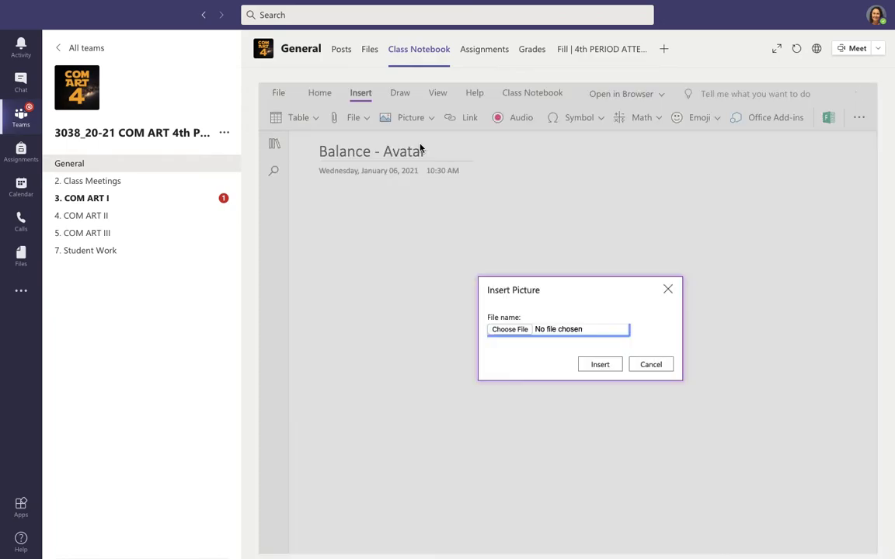
left_click(506, 333)
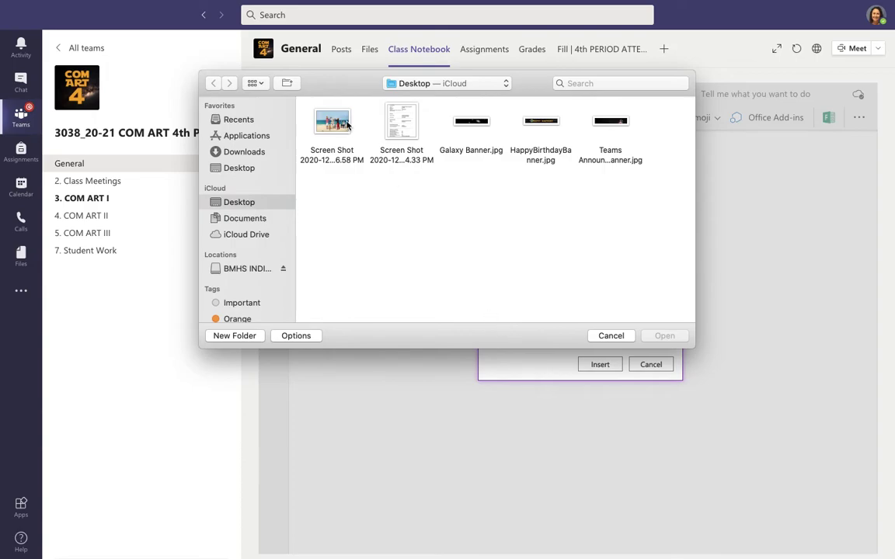
left_click(337, 131)
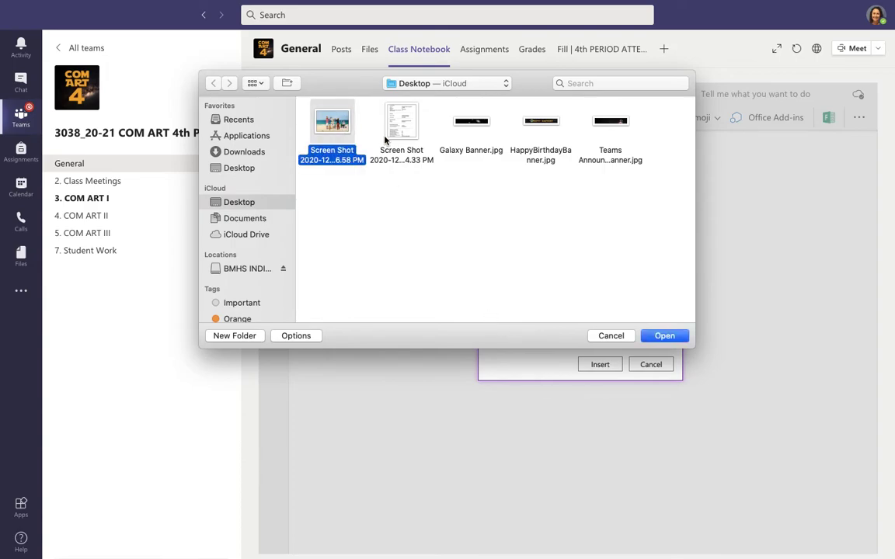
left_click(665, 335)
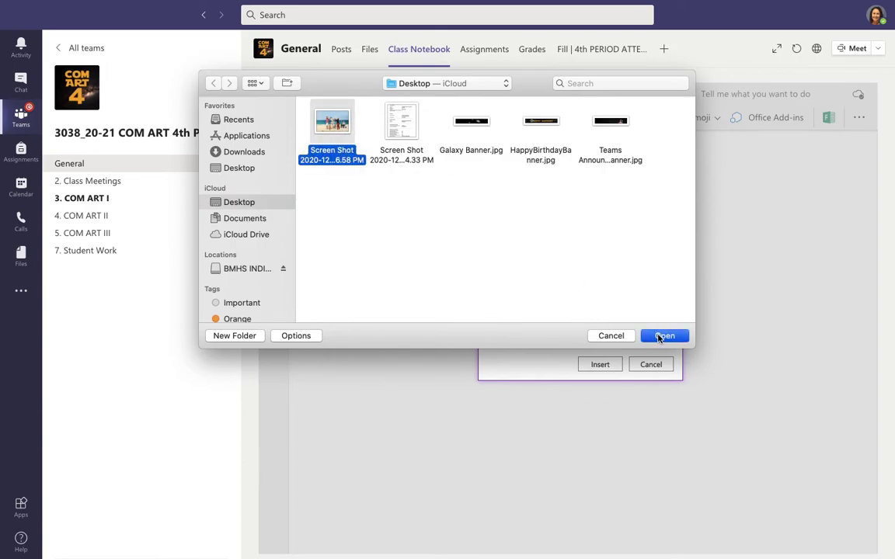
left_click(600, 364)
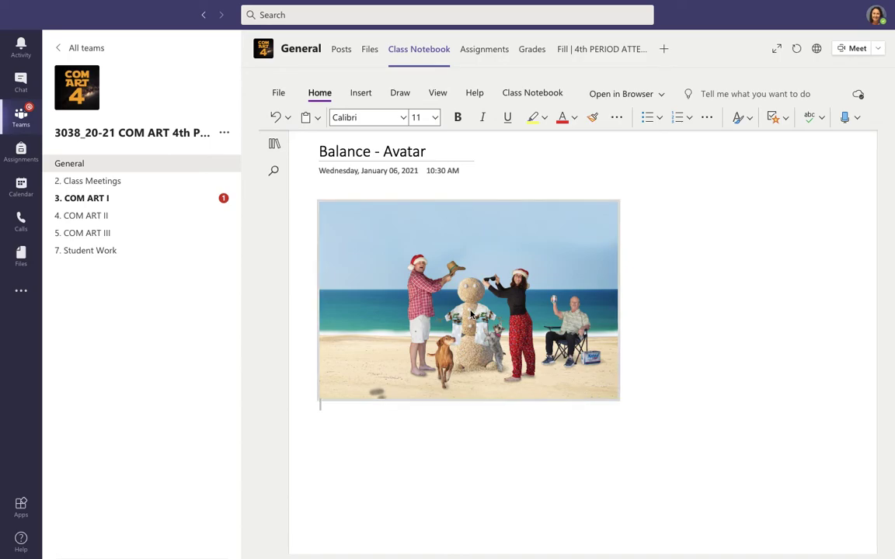
Delete the inserted beach picture from the "Balance - Avatar" page
left_click(462, 408)
left_click(314, 238)
key("Delete")
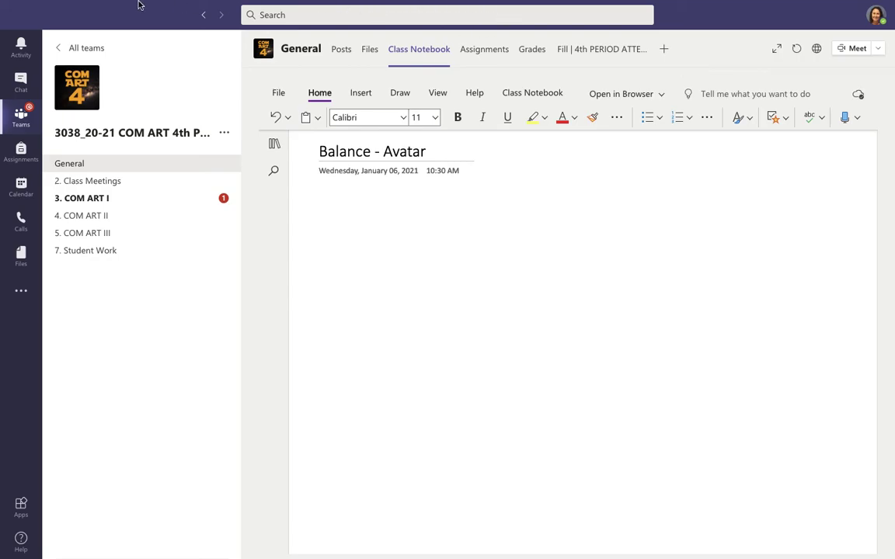
Take Teams out of full screen and minimize it, then switch to Illustrator and show the RGB avatar document with the glasses
mouse_move(138, 17)
left_click(33, 21)
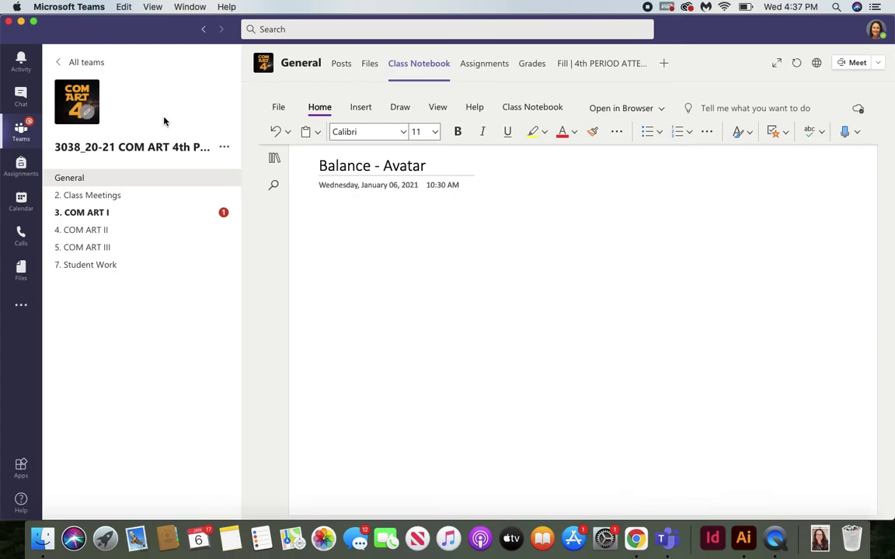
left_click(21, 21)
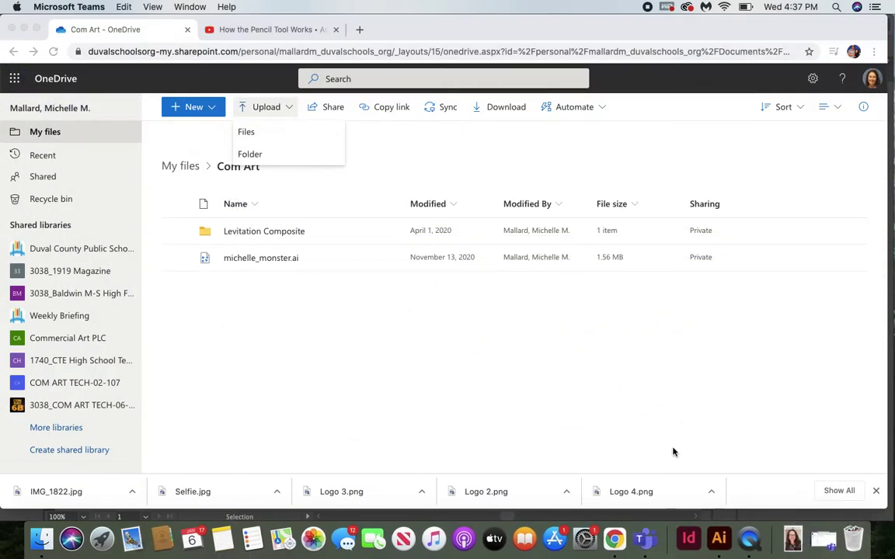
left_click(719, 538)
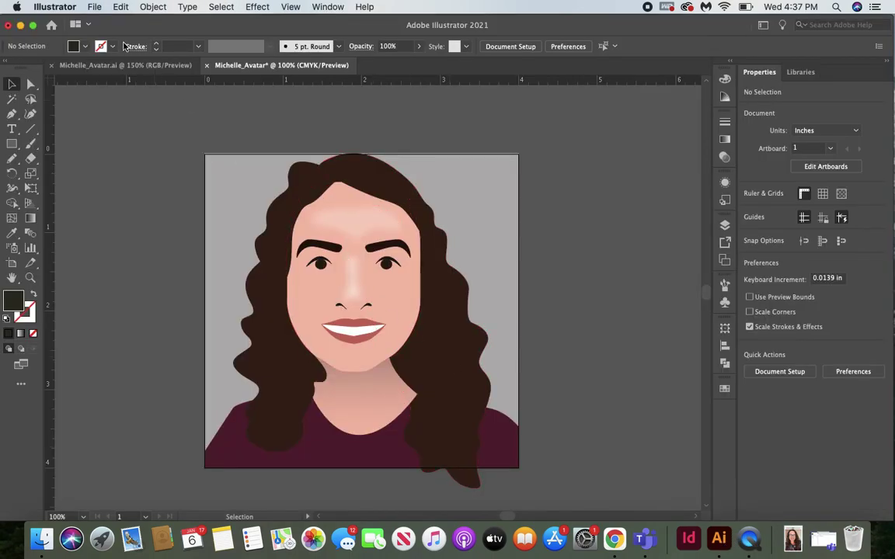
left_click(125, 66)
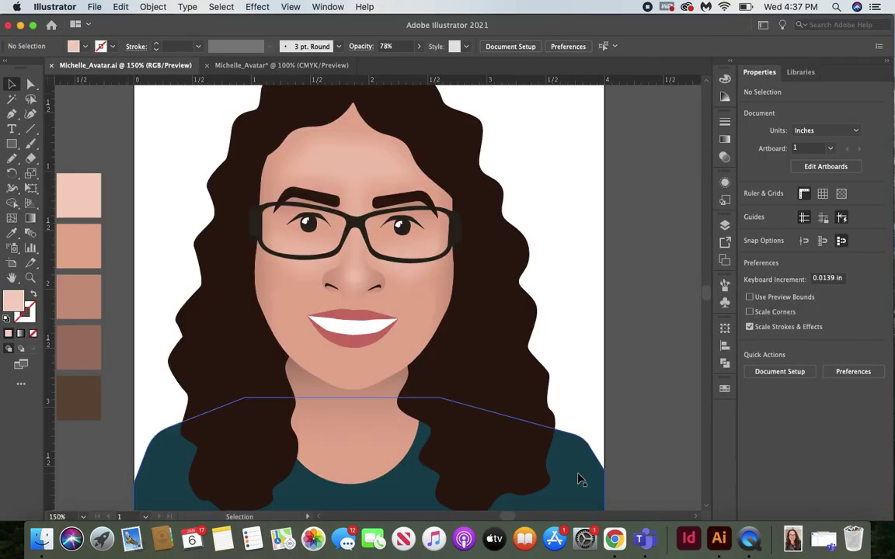
left_click(750, 542)
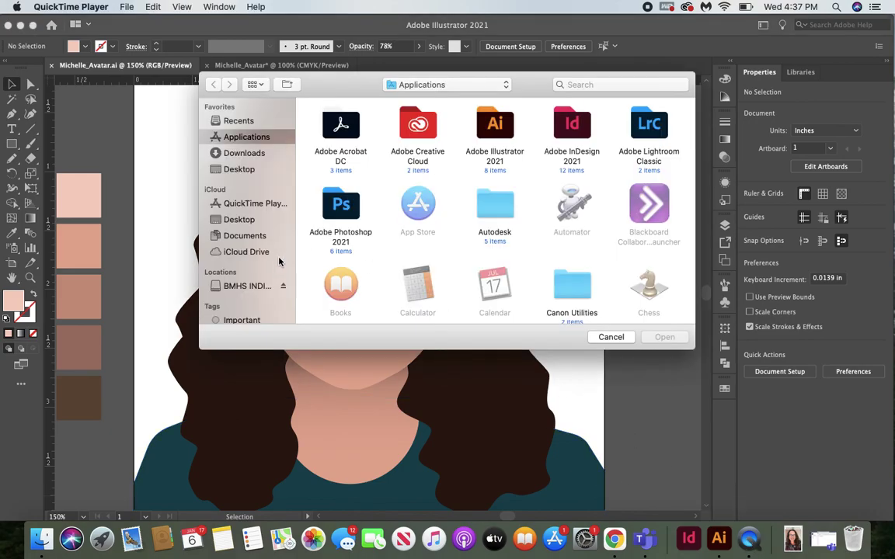